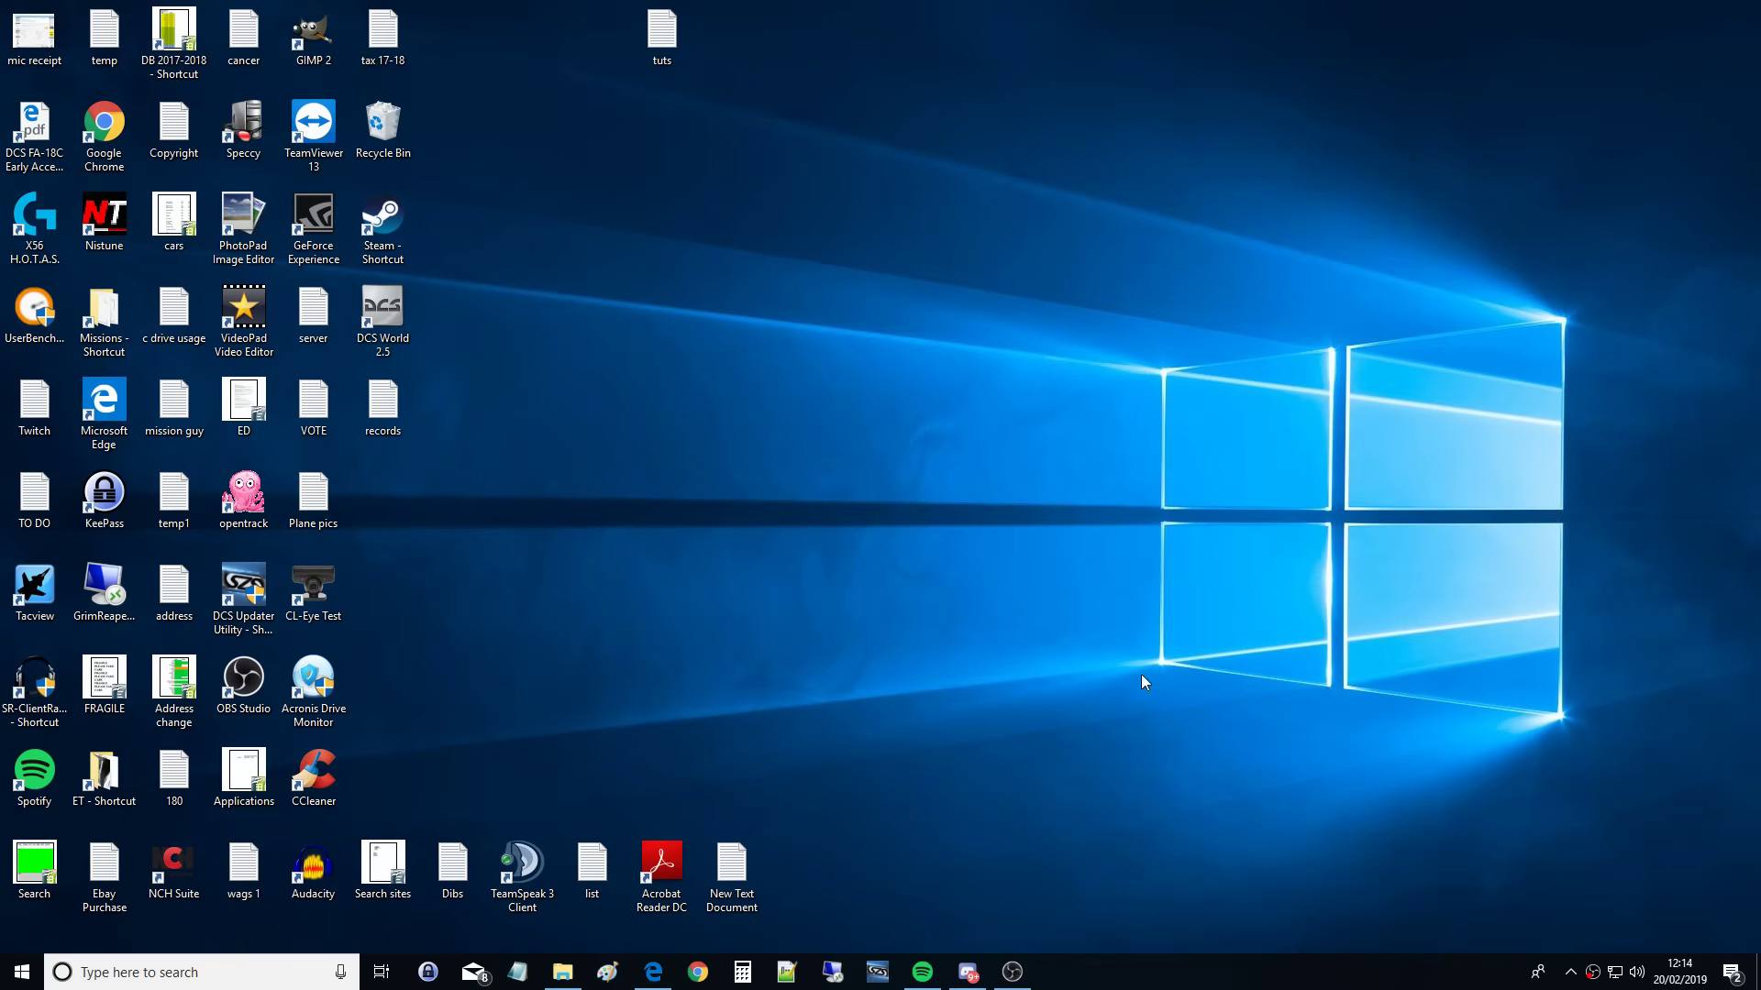
# Step: Browse to E: > DCS World > CoreMods > aircraft > FA-18C > Liveries > FA-18C_hornet in File Explorer
pyautogui.click(559, 976)
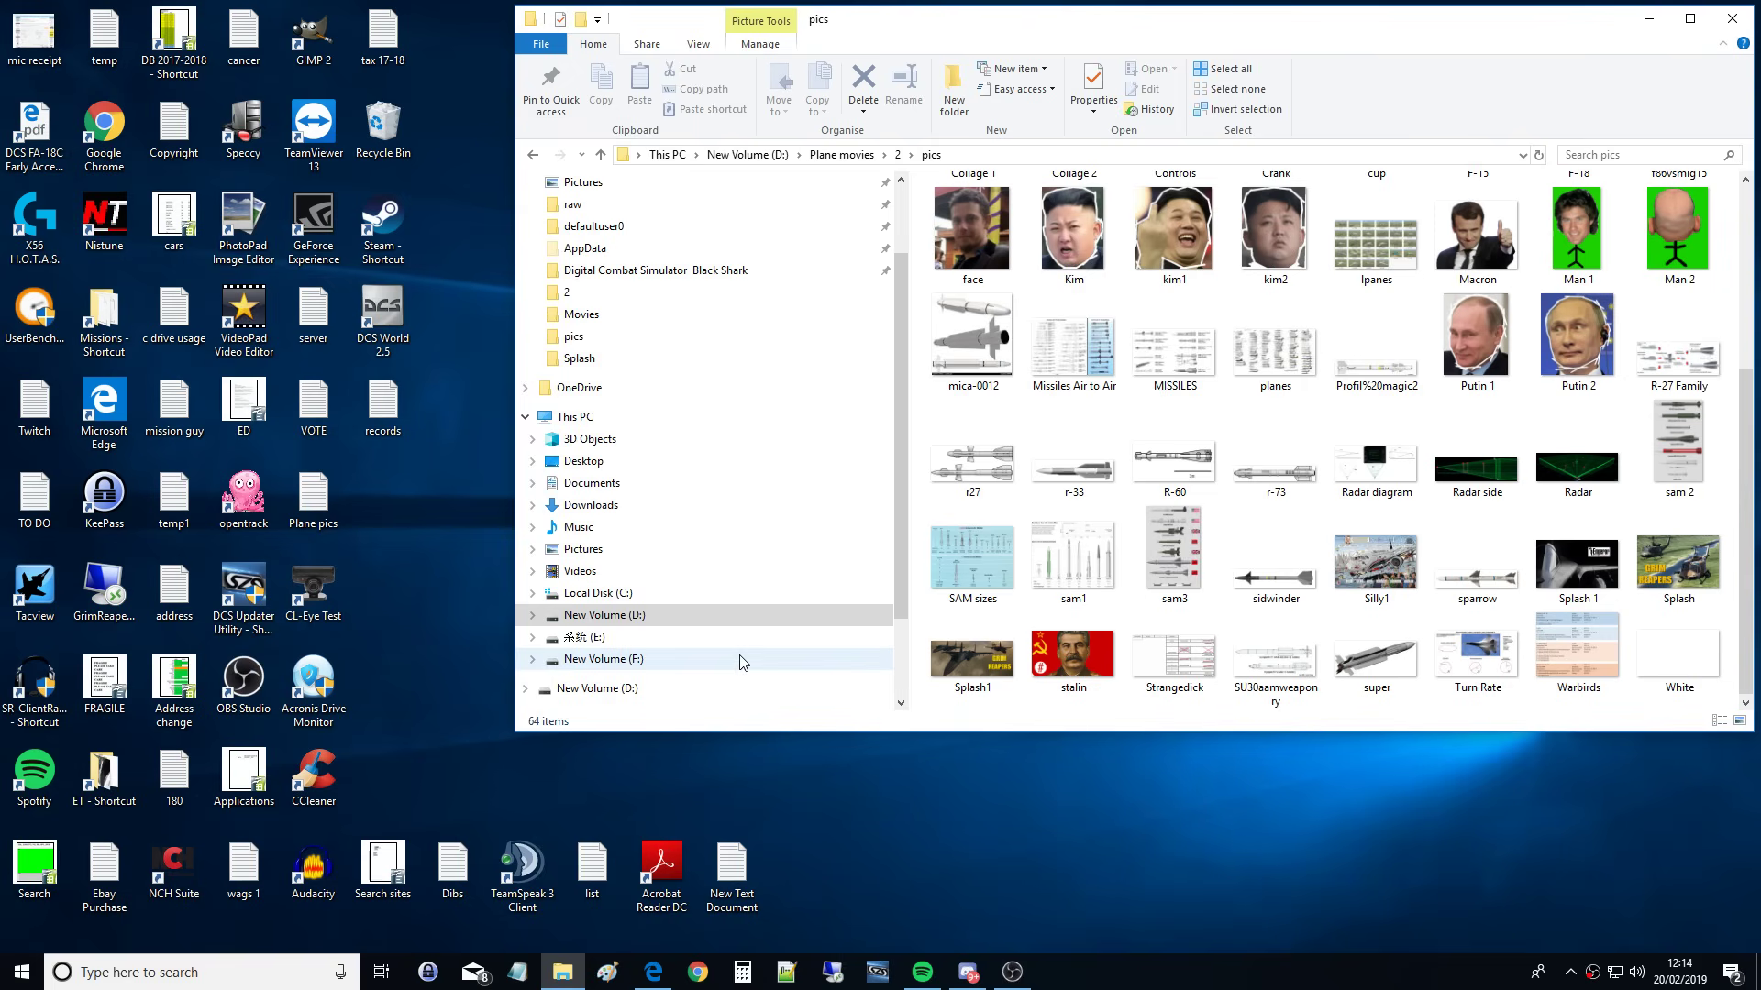
pyautogui.click(589, 644)
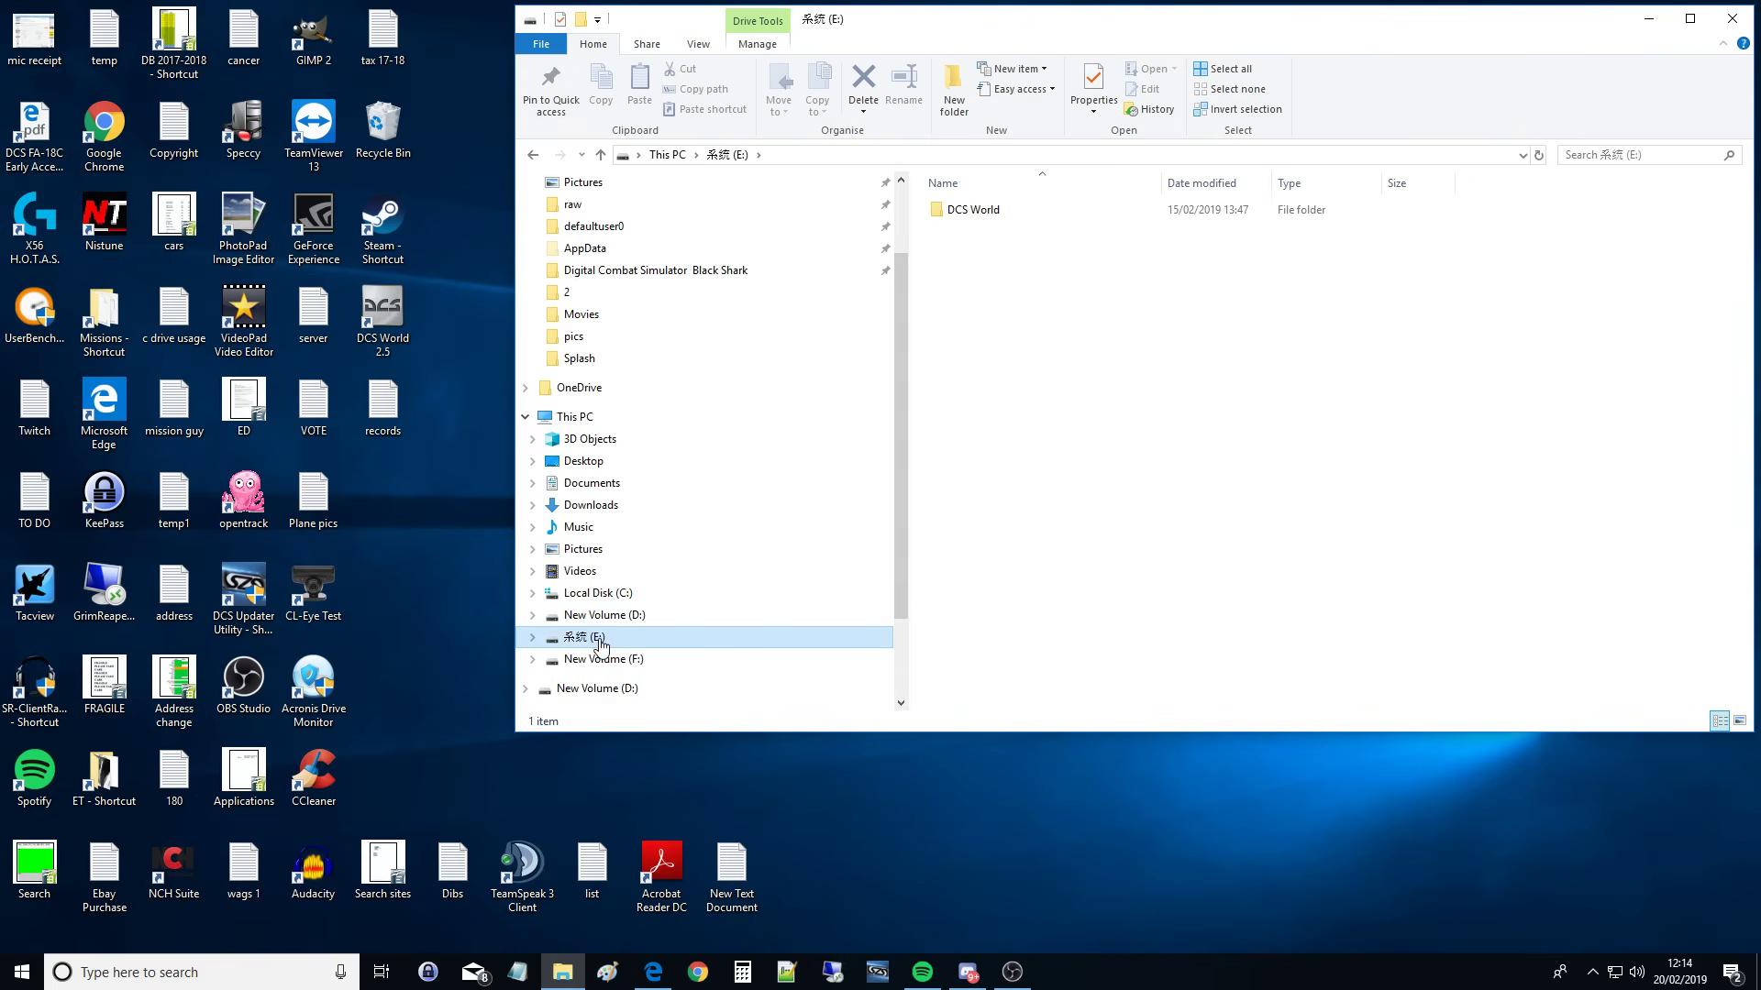
pyautogui.doubleClick(965, 212)
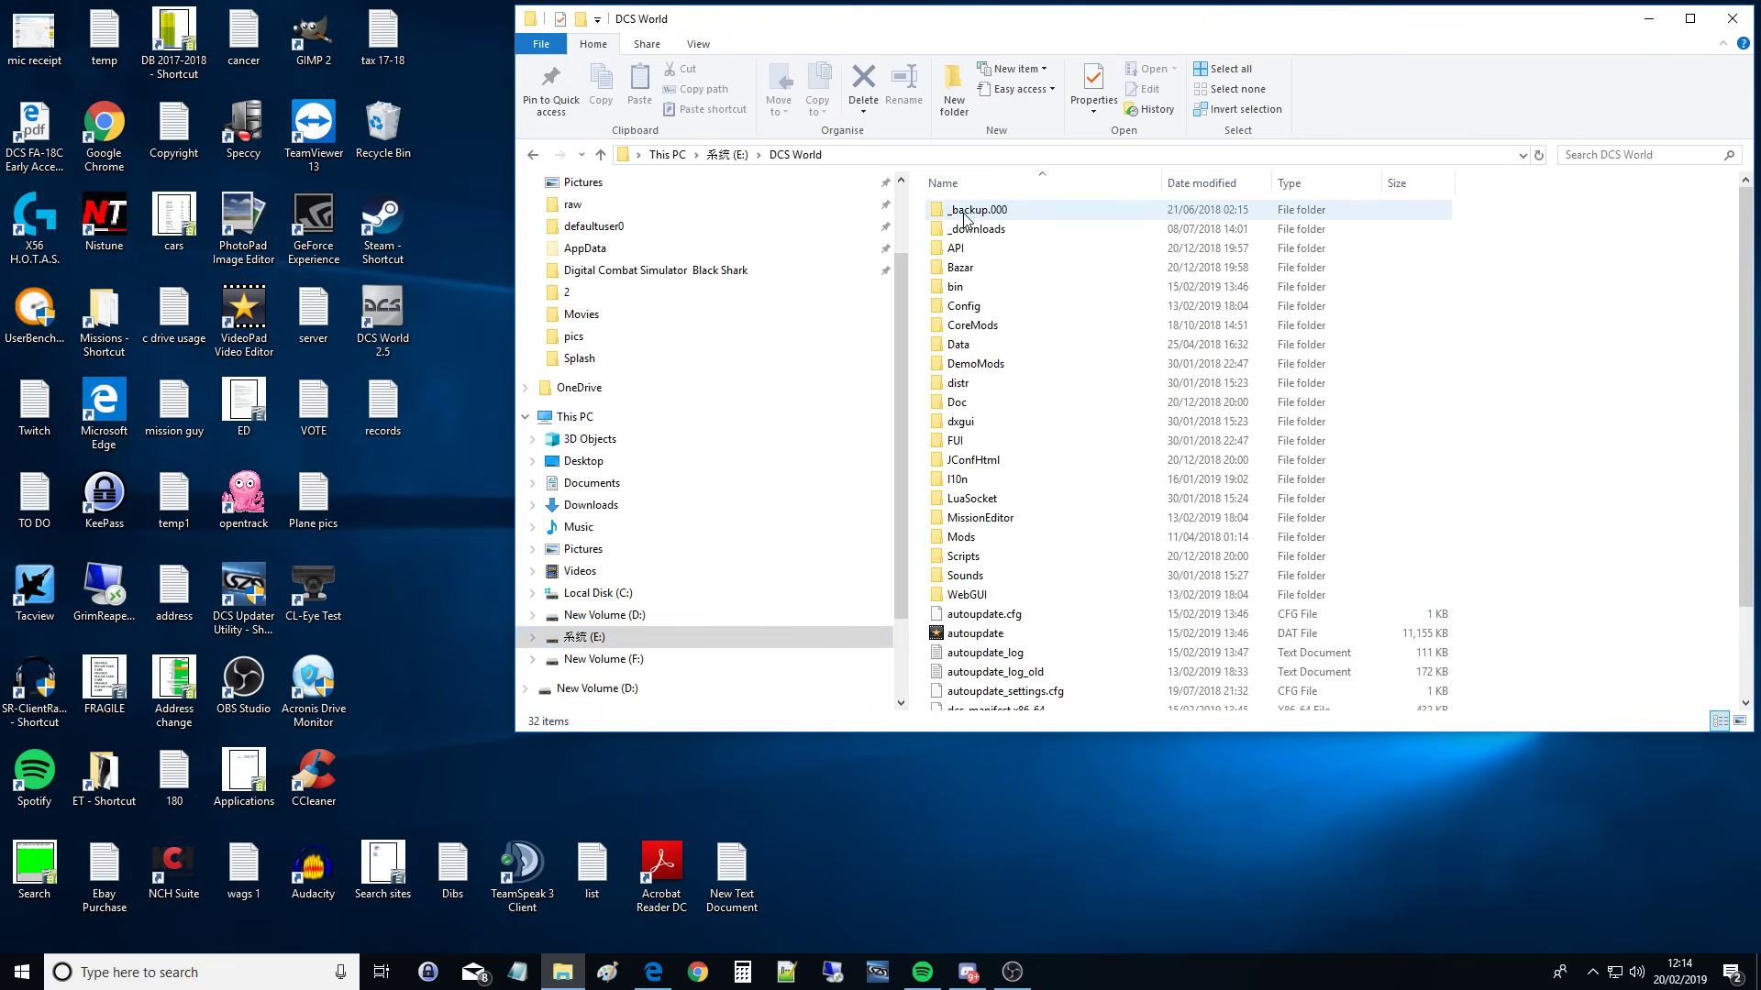
pyautogui.doubleClick(985, 327)
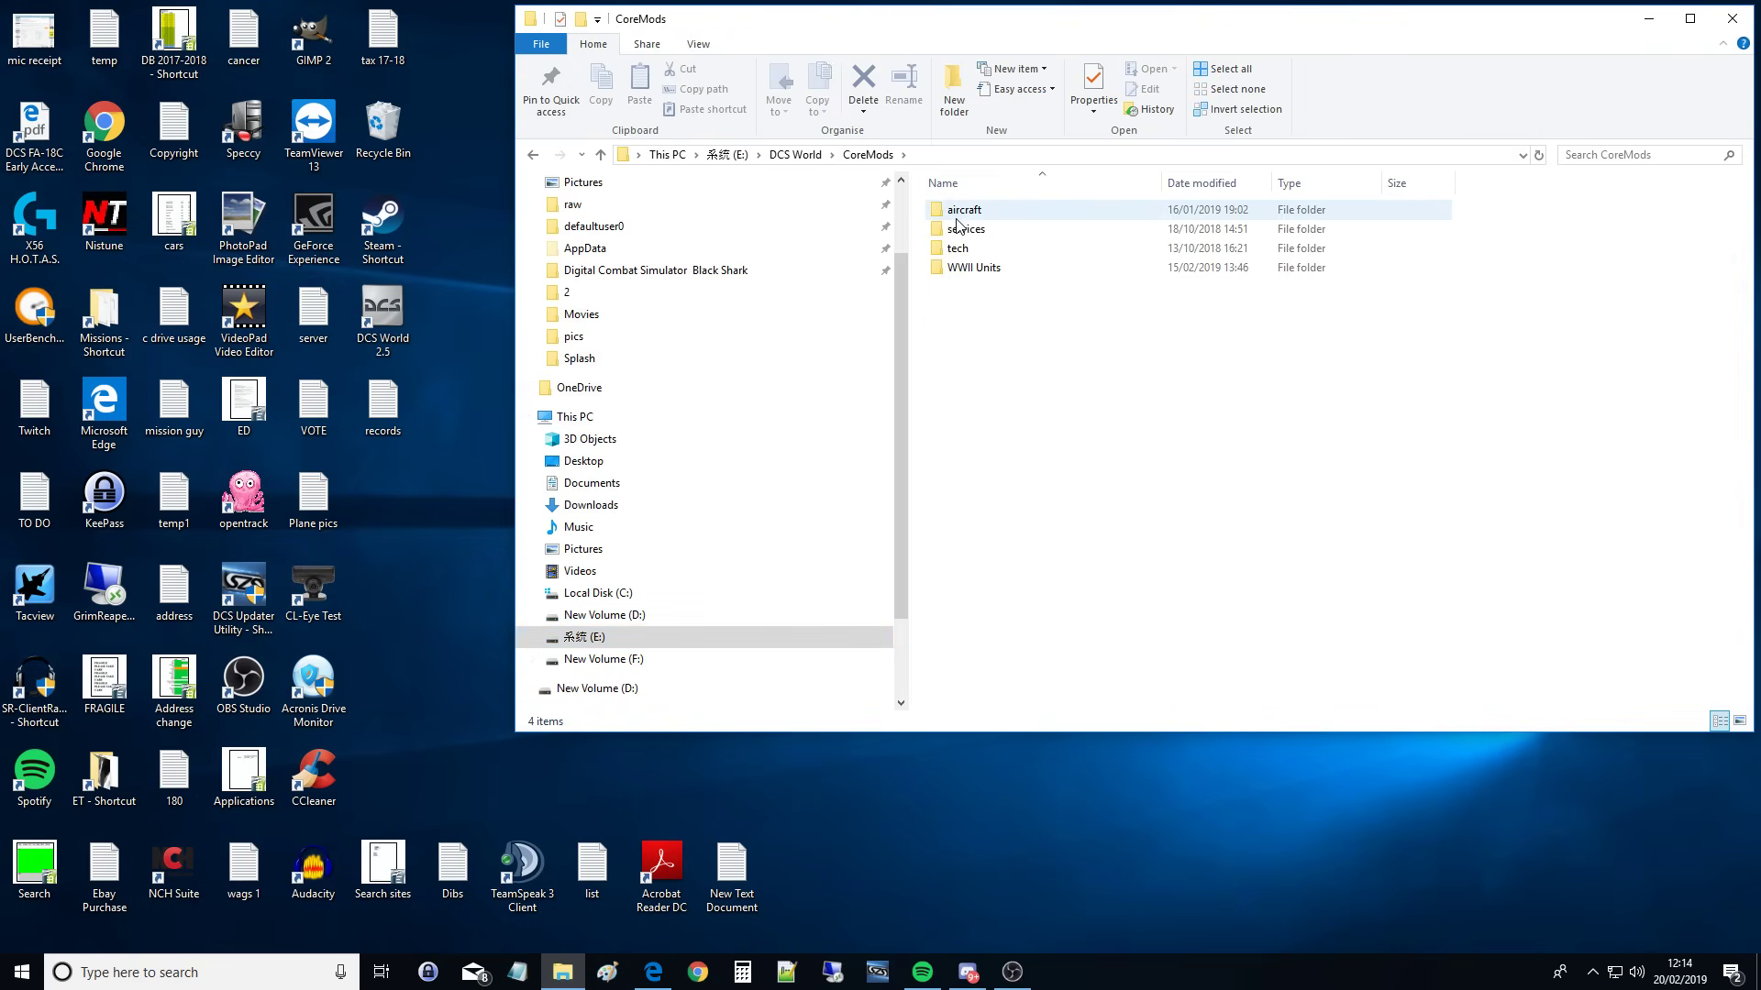
pyautogui.doubleClick(962, 211)
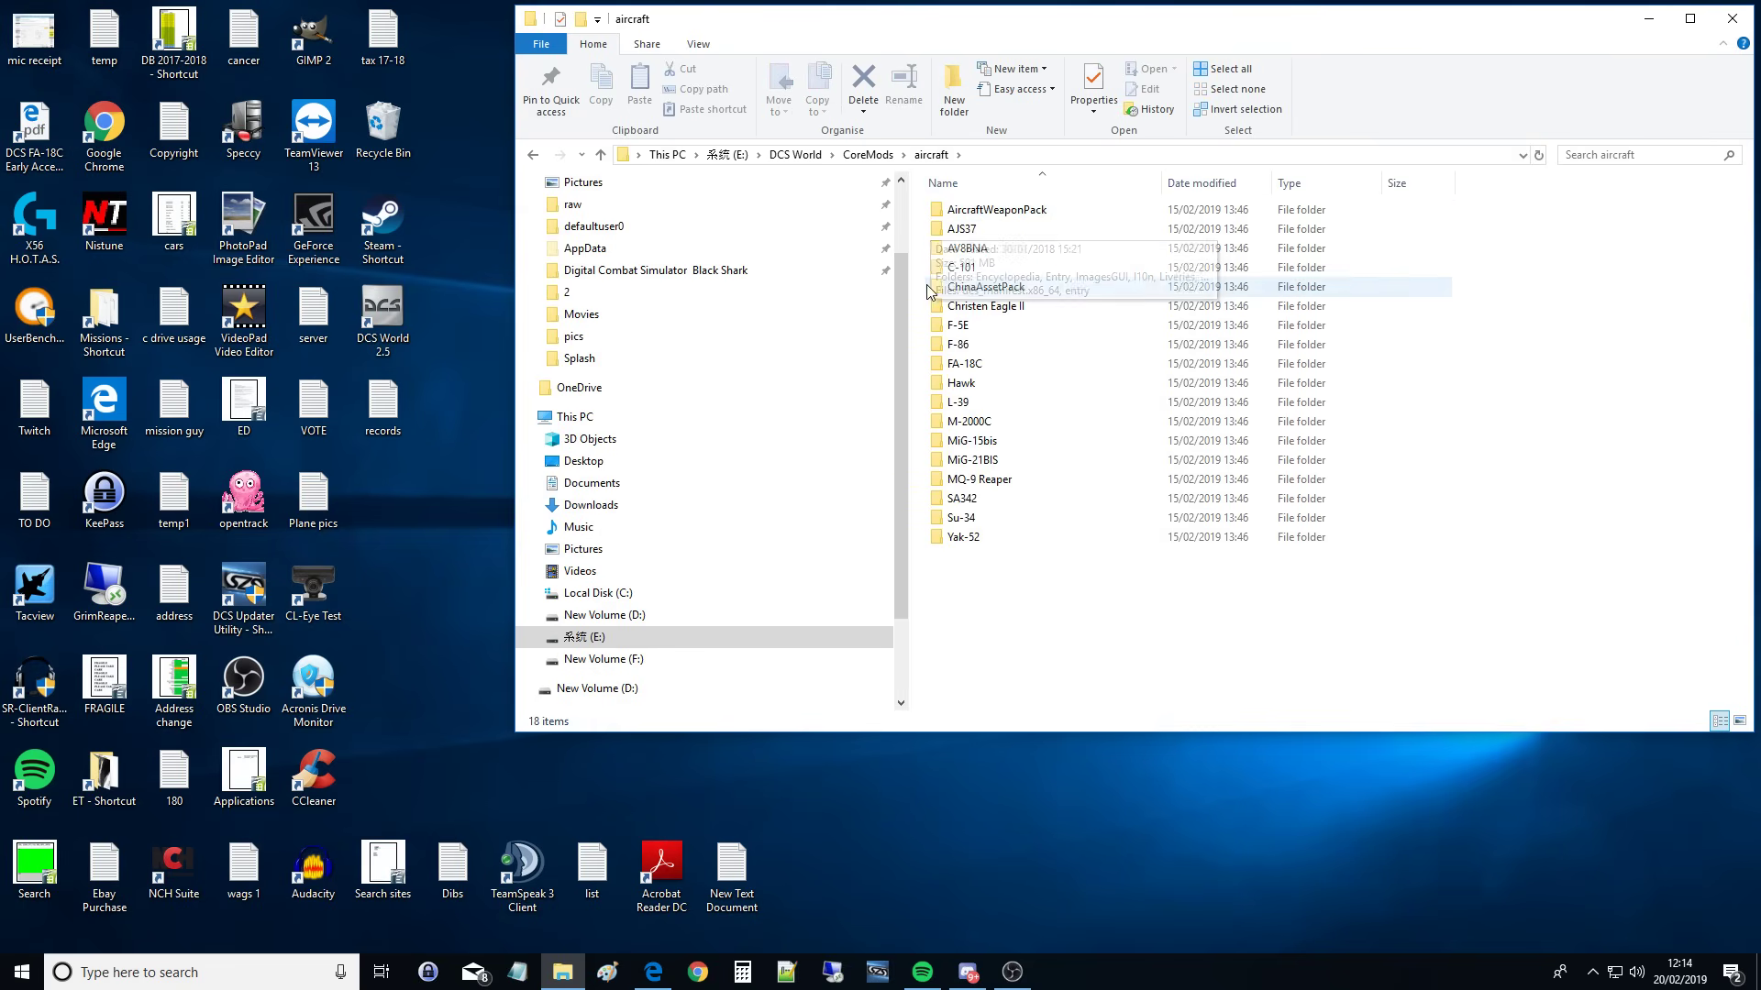
pyautogui.doubleClick(972, 366)
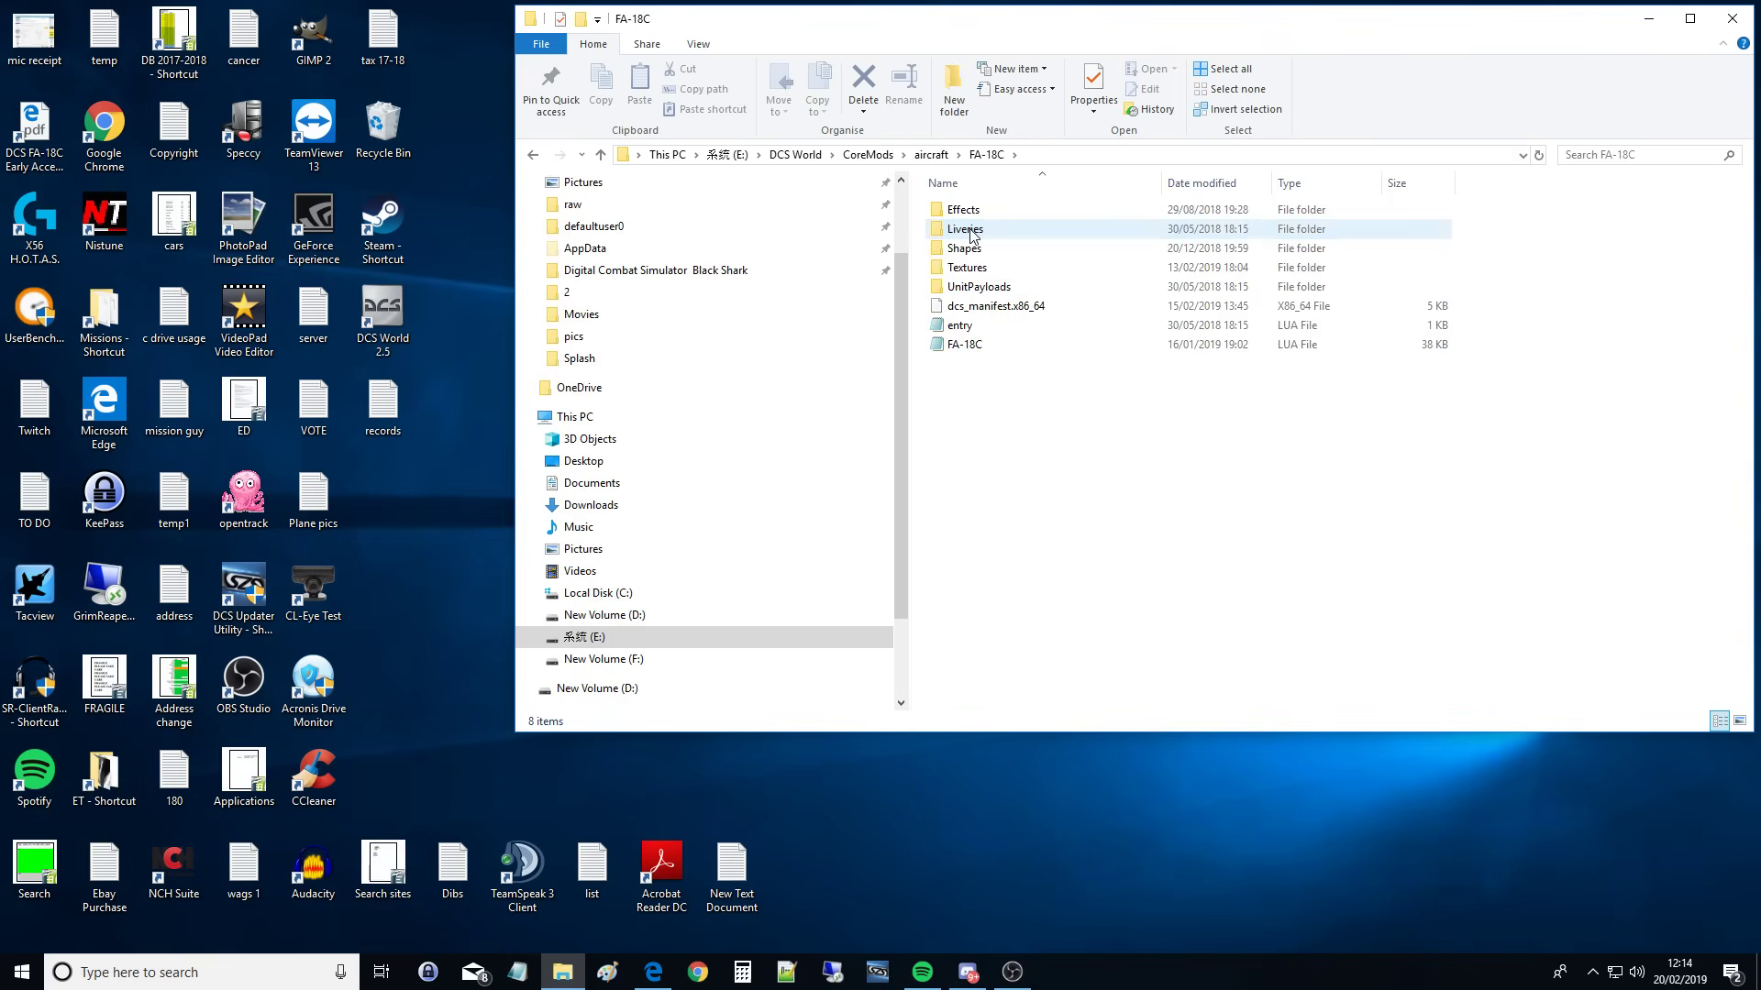
pyautogui.doubleClick(970, 230)
pyautogui.doubleClick(974, 213)
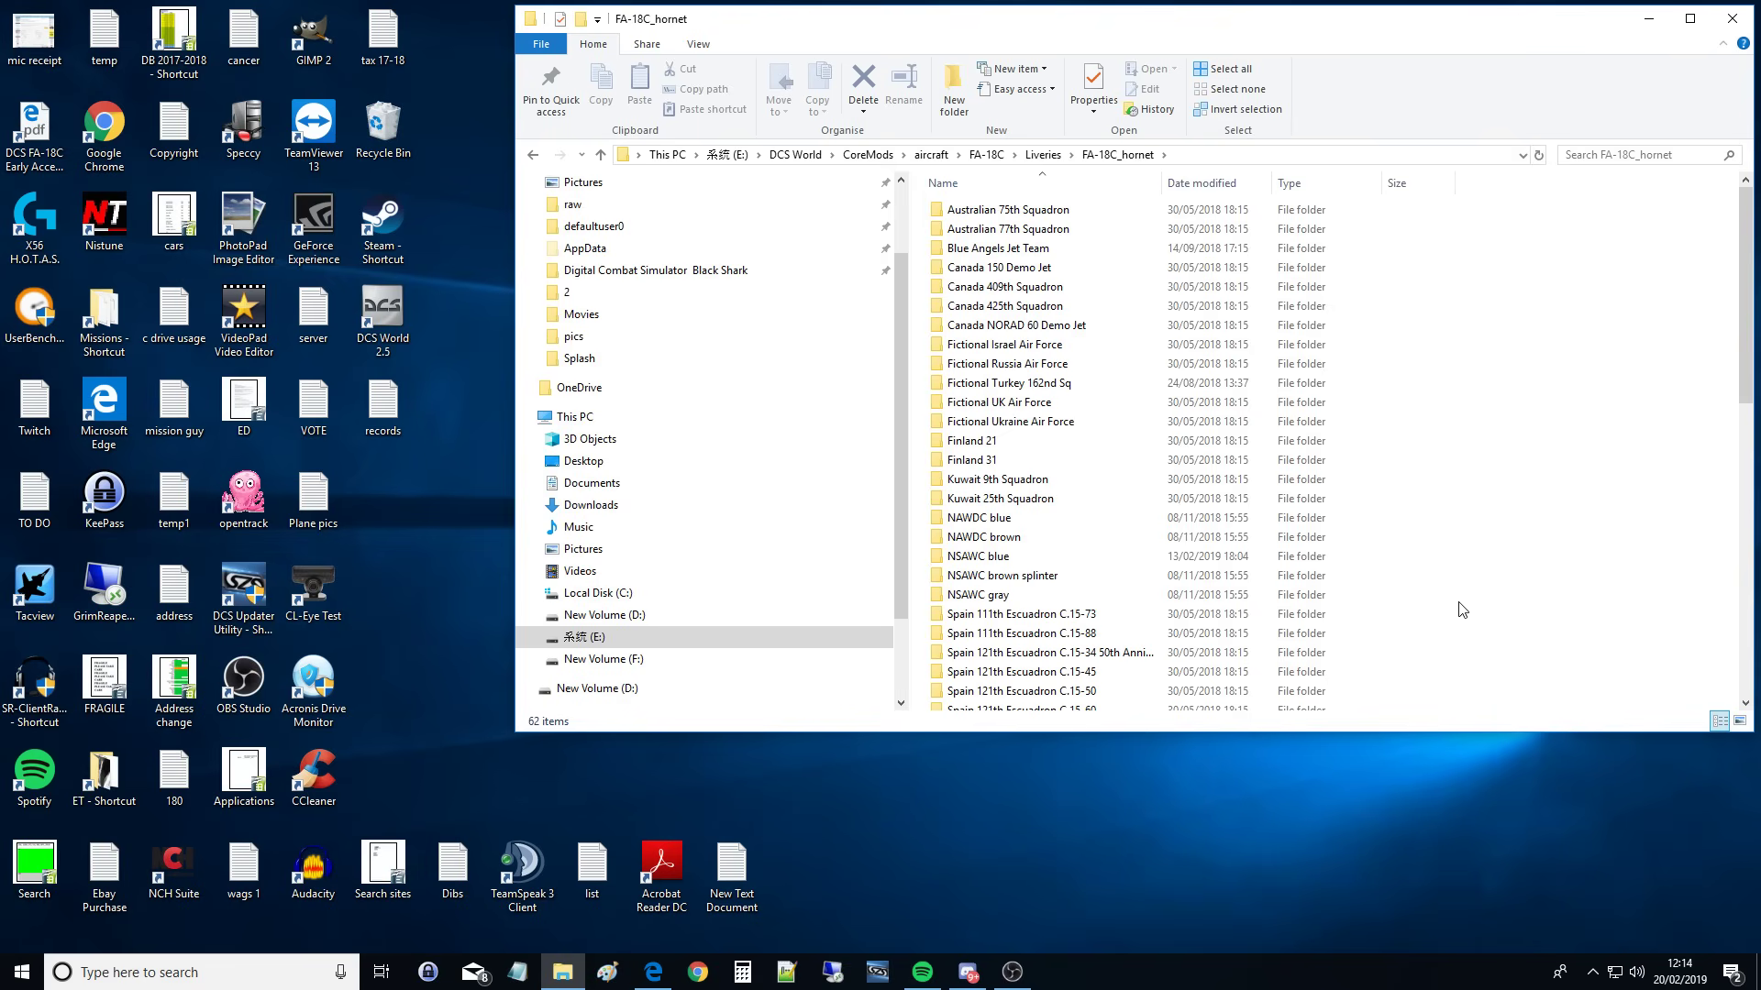
# Step: Copy the Finland 21 livery folder from the FA-18C_hornet list
pyautogui.scroll(-5, 1009, 321)
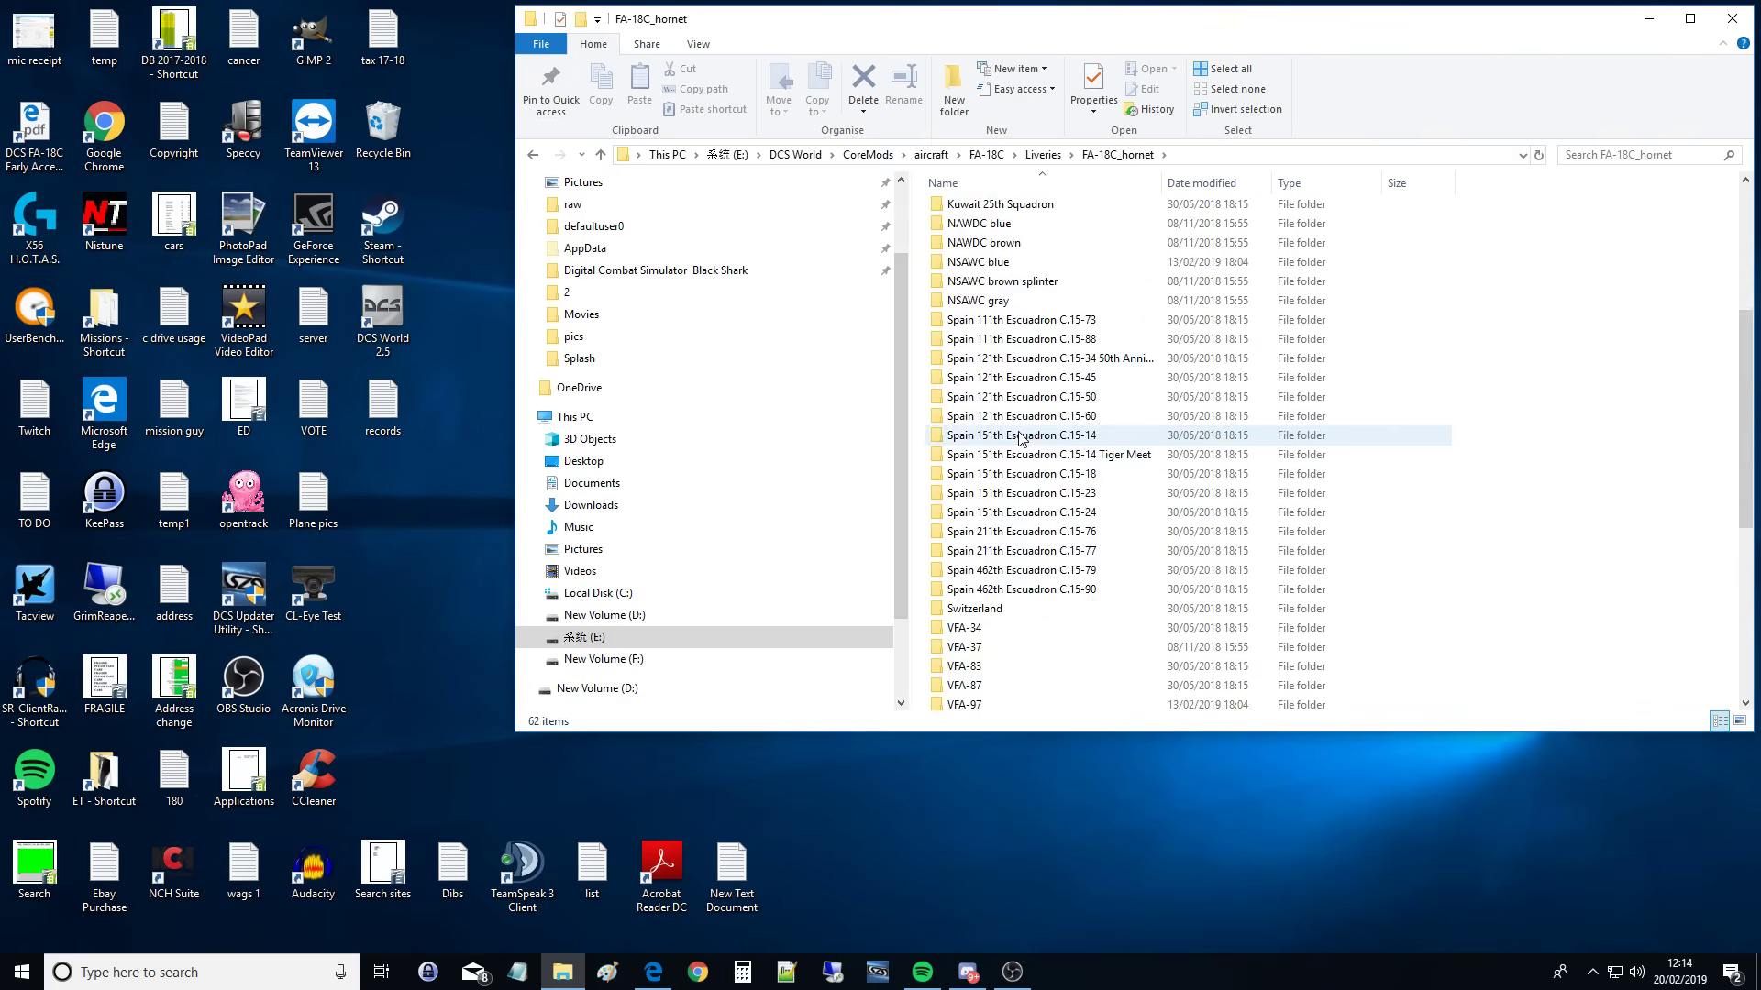
pyautogui.scroll(5, 1021, 439)
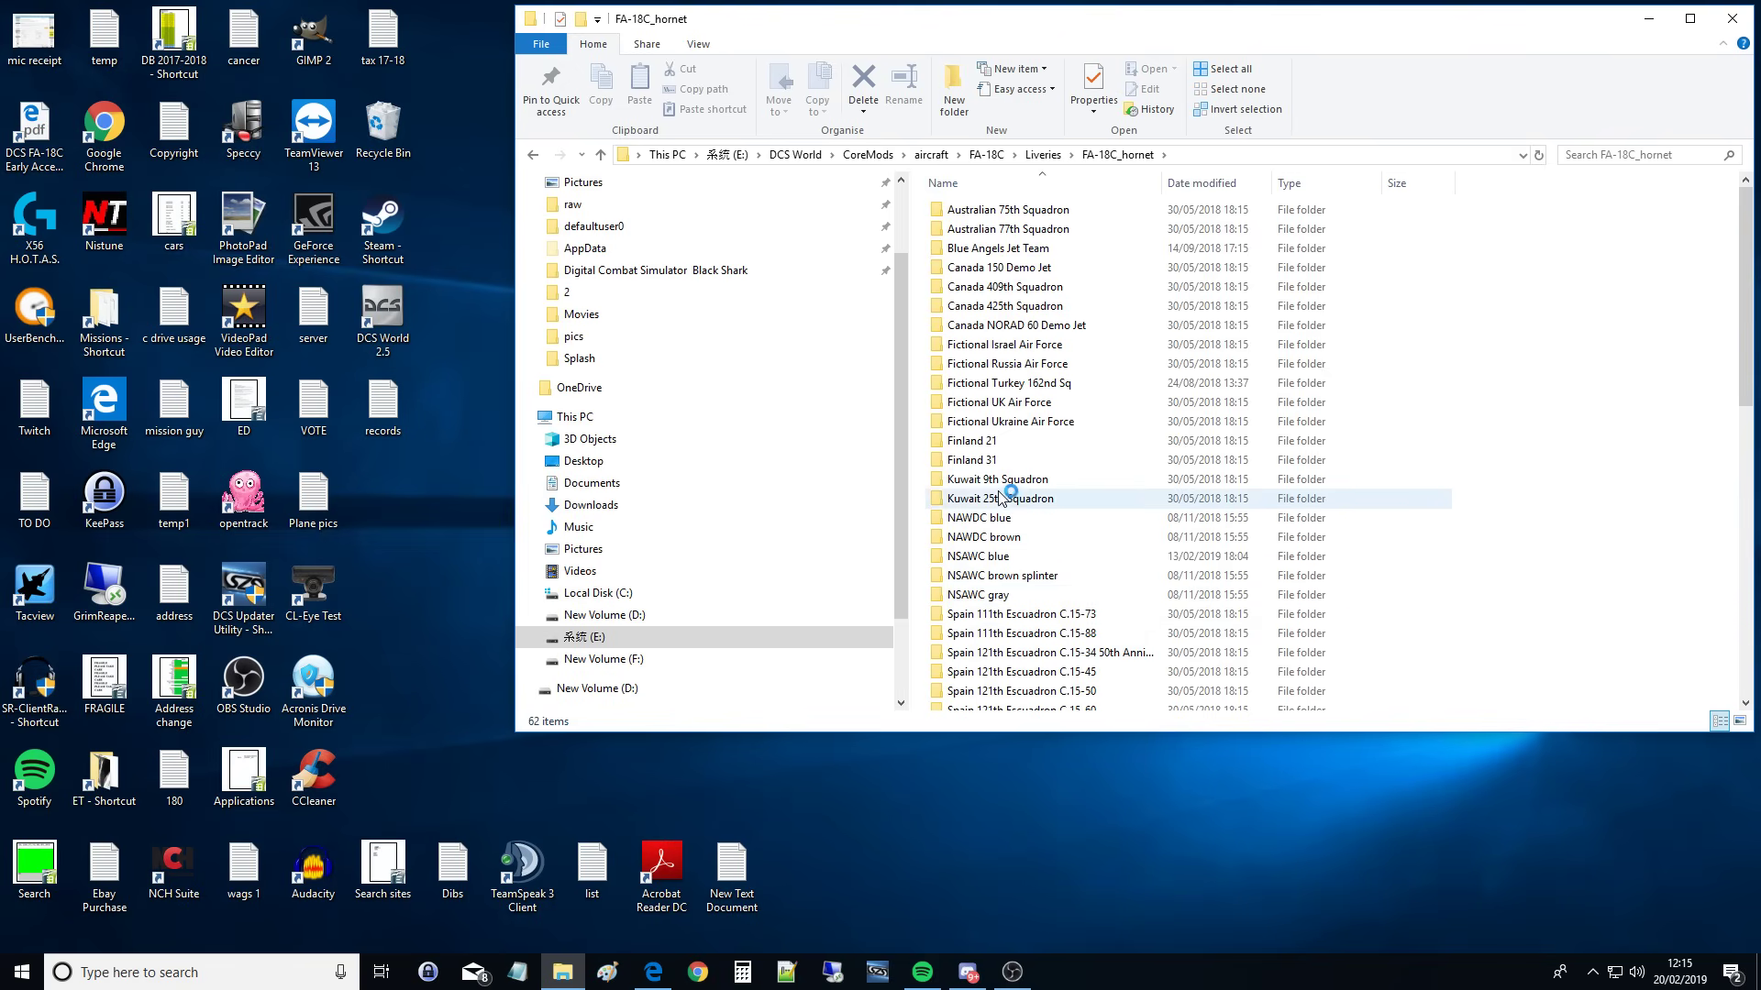
pyautogui.click(969, 447)
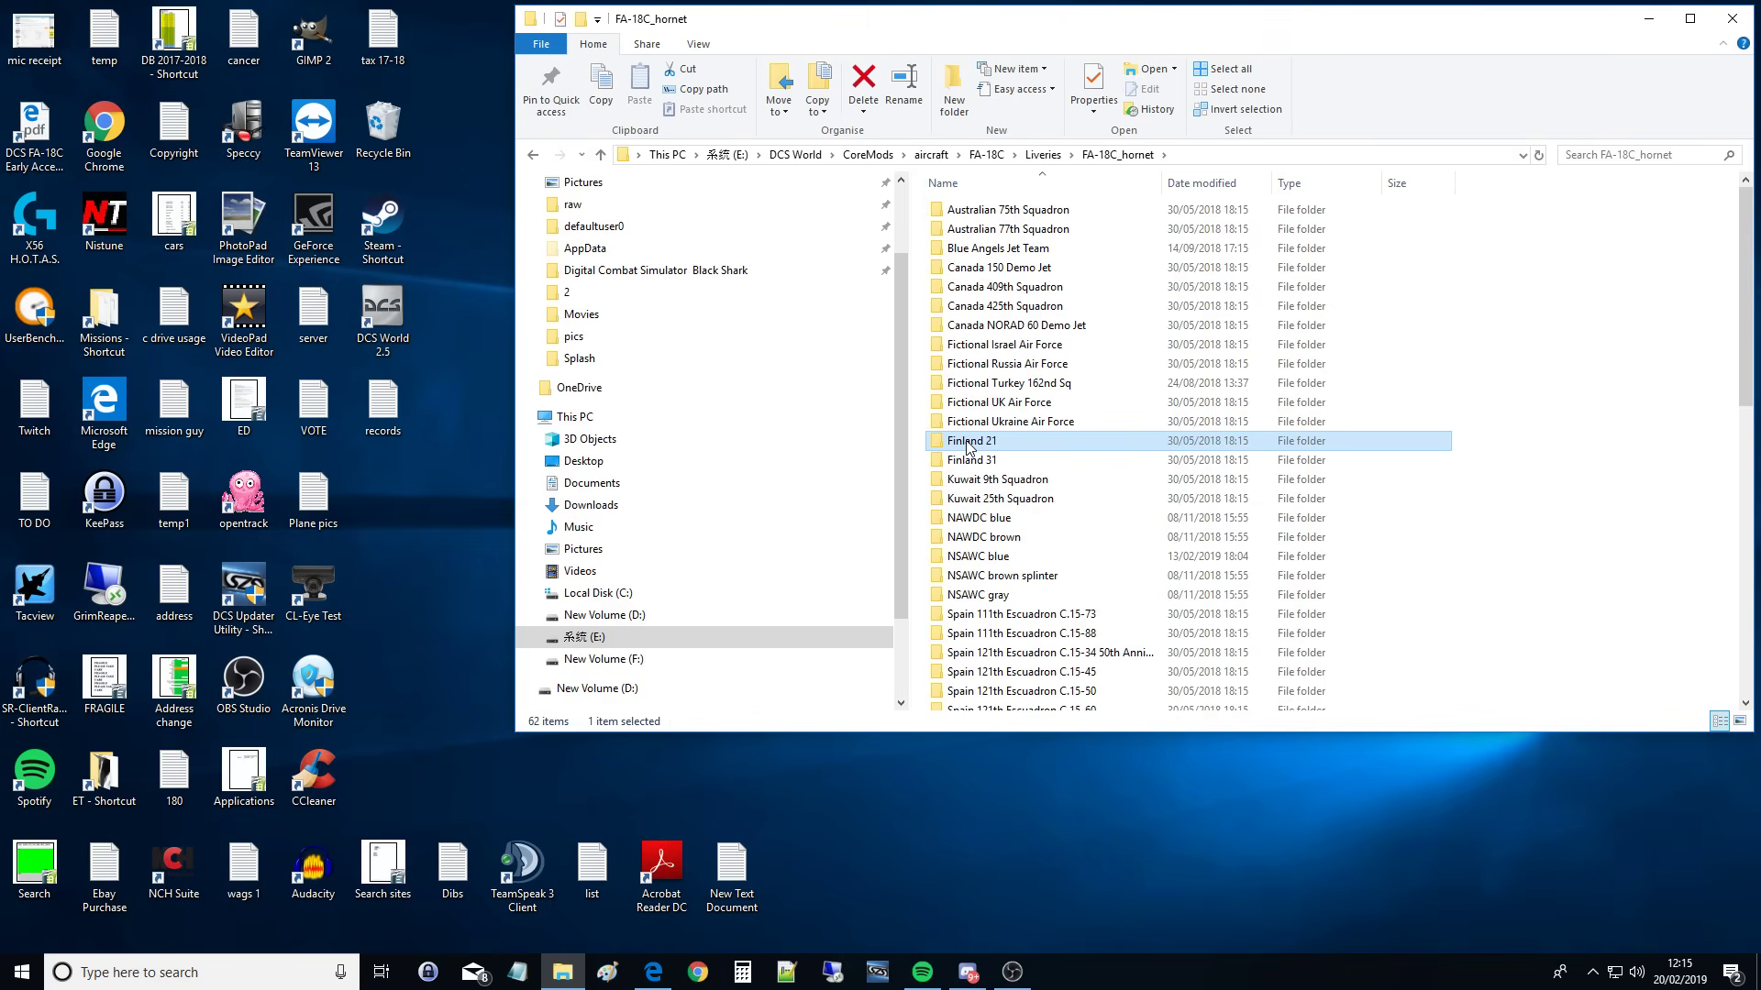
pyautogui.click(1548, 404)
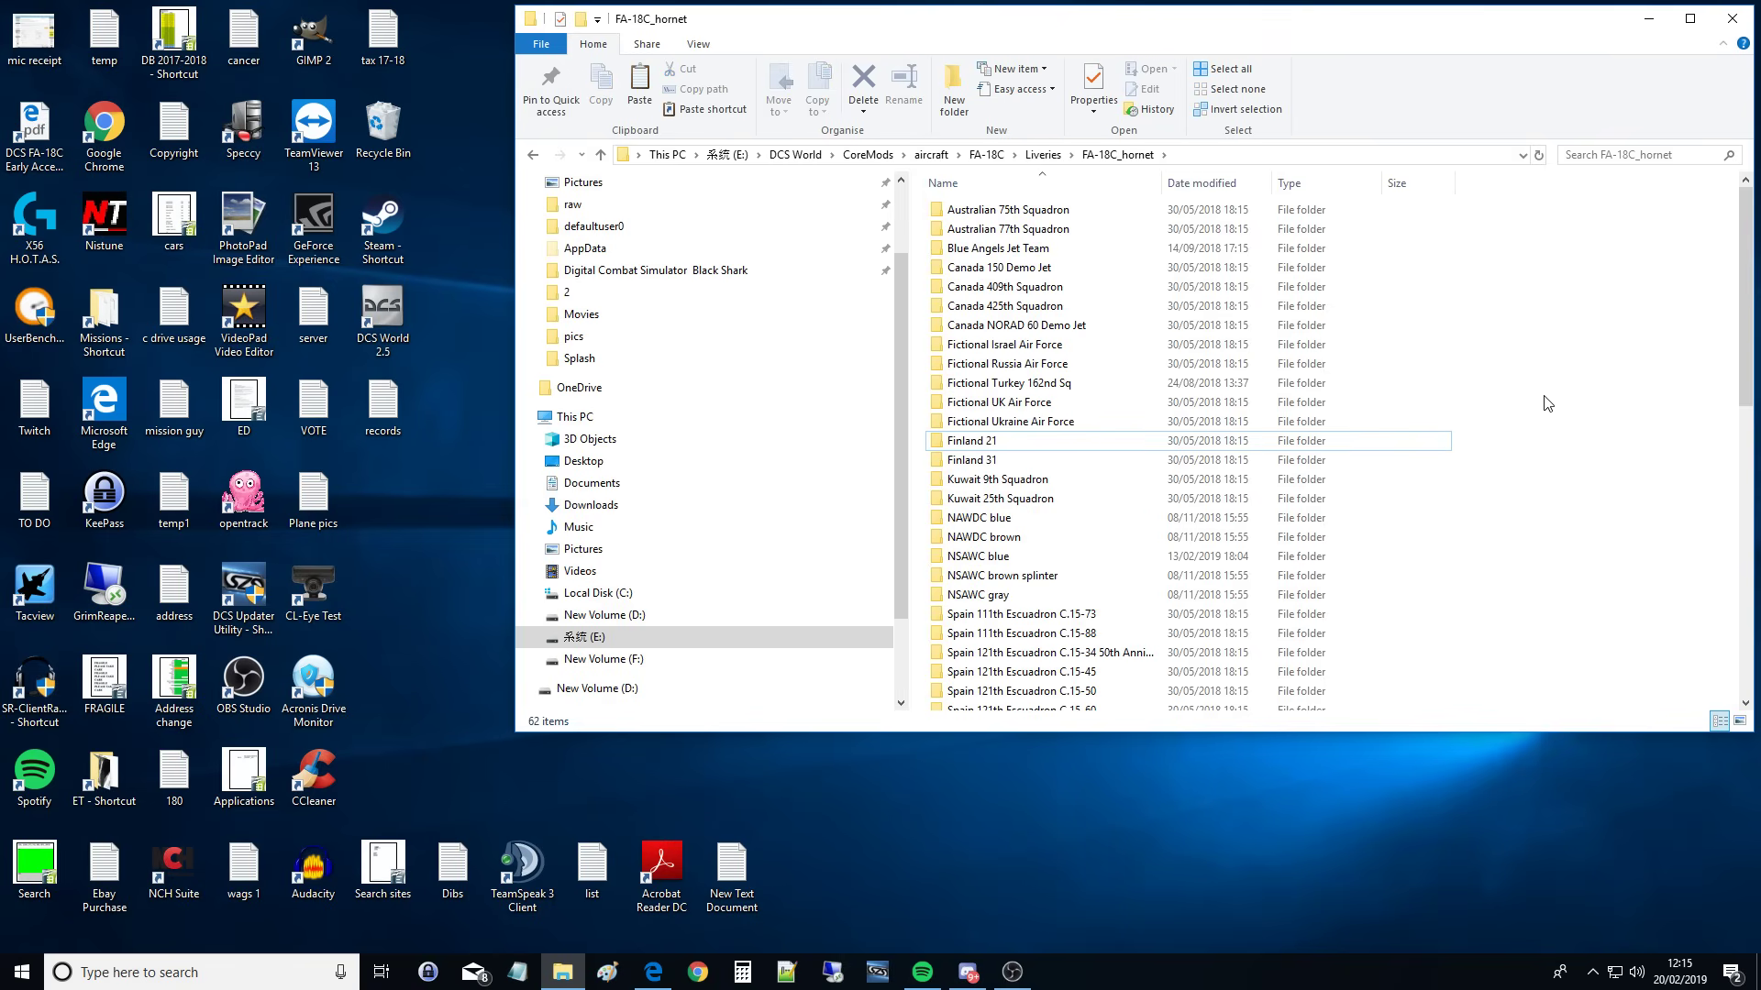
# Step: Navigate to Users > profile > Saved Games > DCS > Liveries > fa-18c_hornet on drive C
pyautogui.click(621, 595)
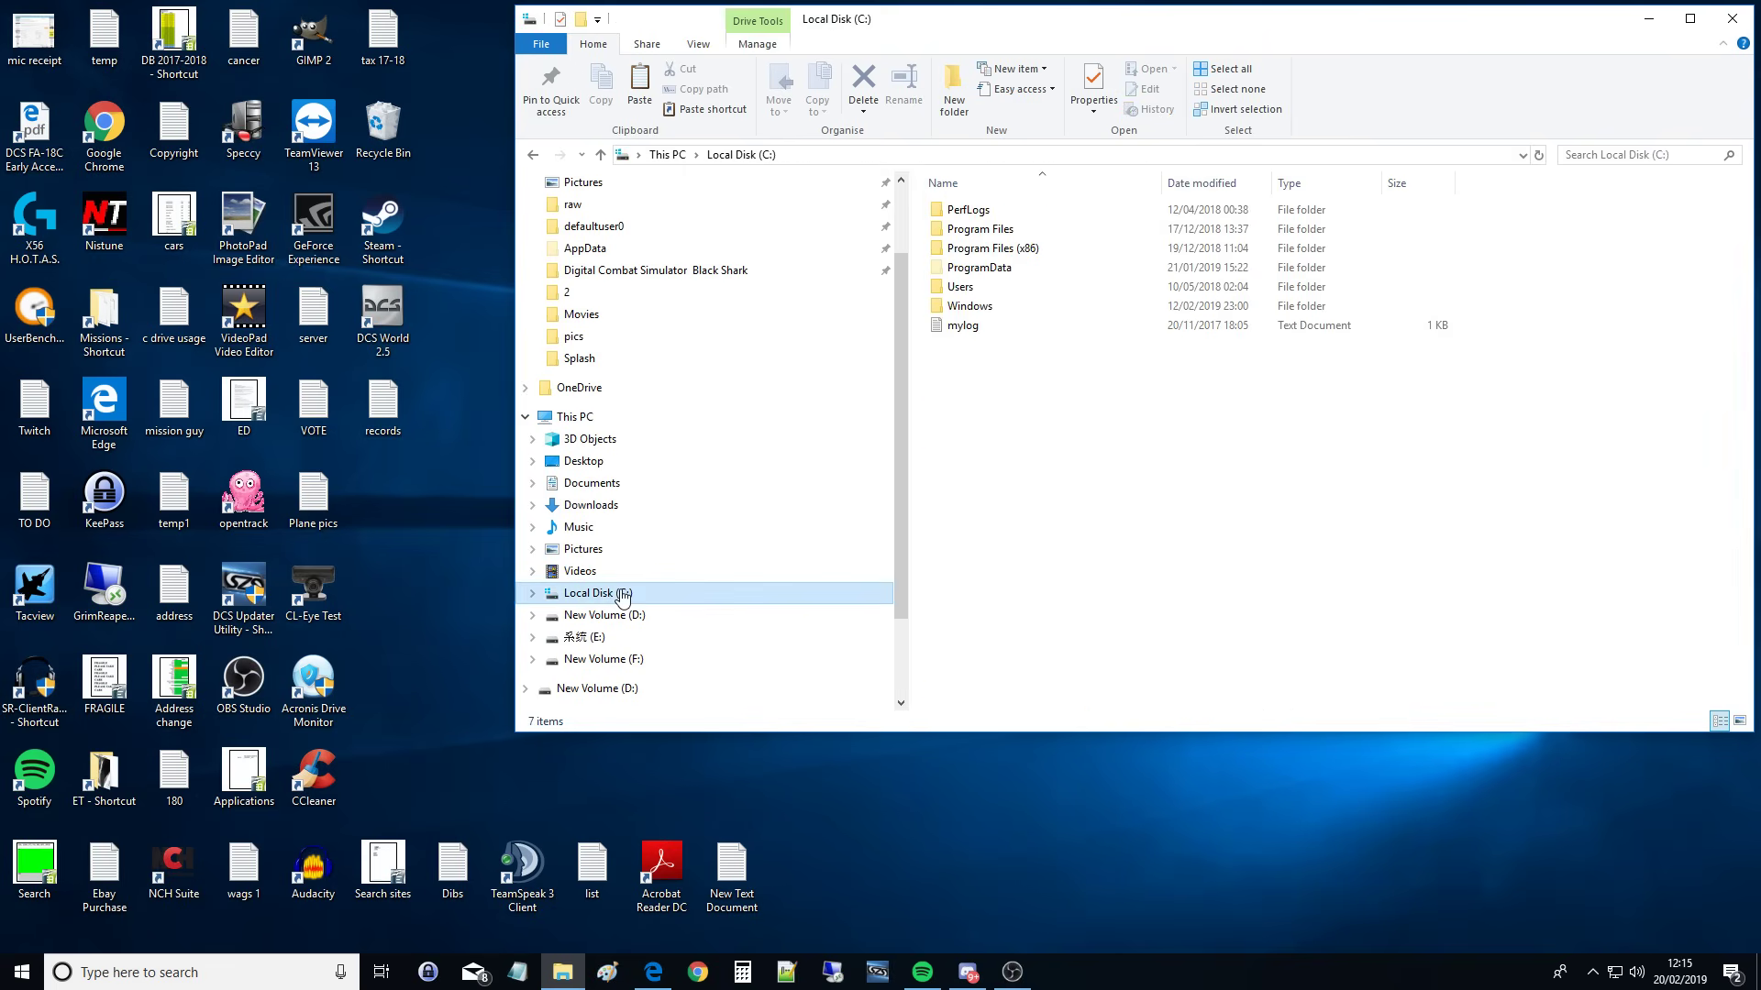
pyautogui.doubleClick(968, 288)
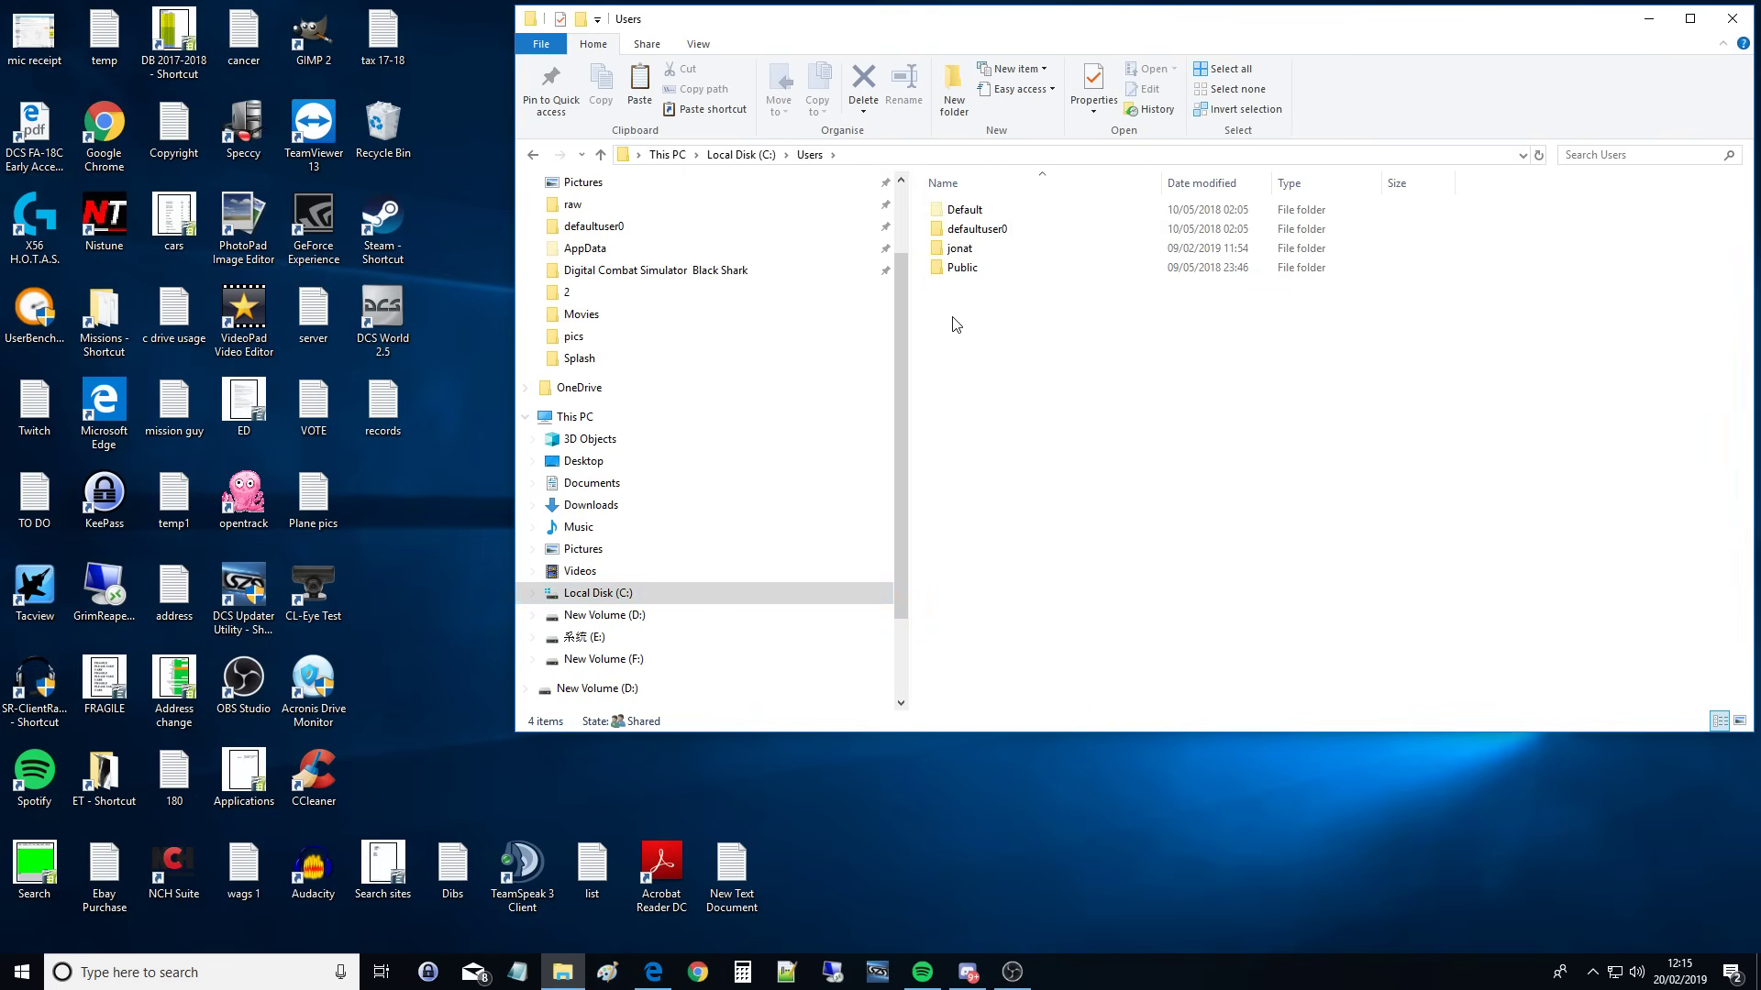
pyautogui.click(959, 249)
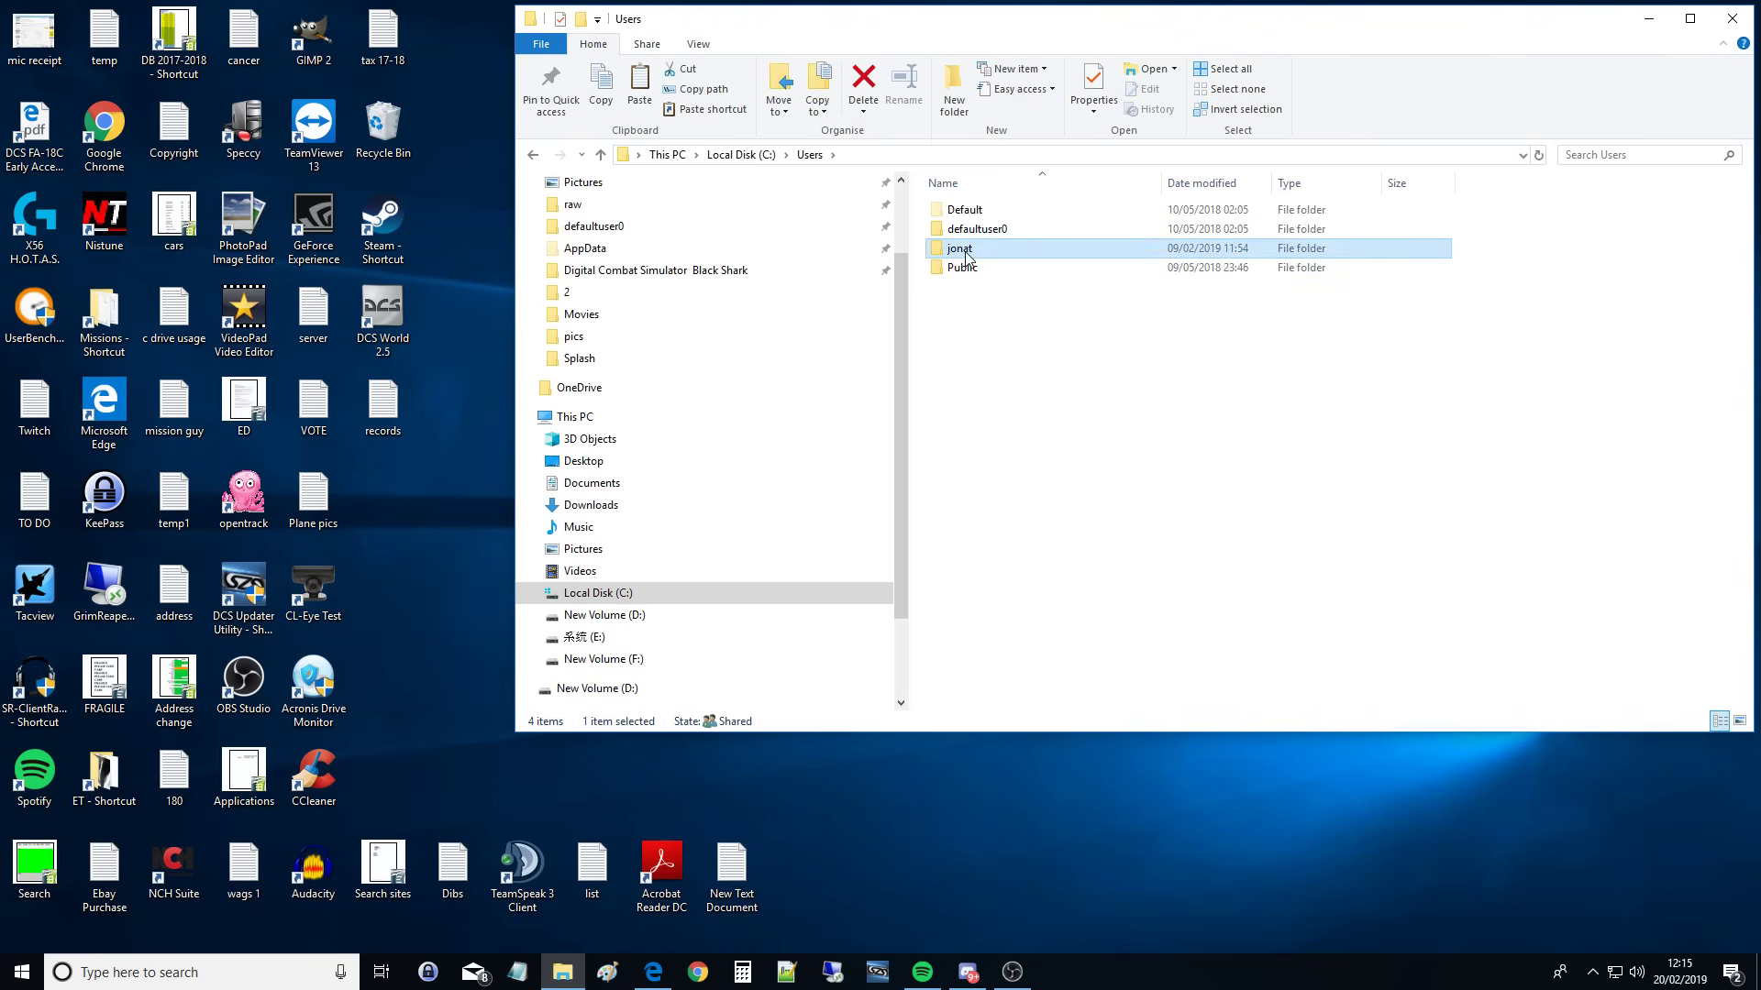
pyautogui.doubleClick(967, 259)
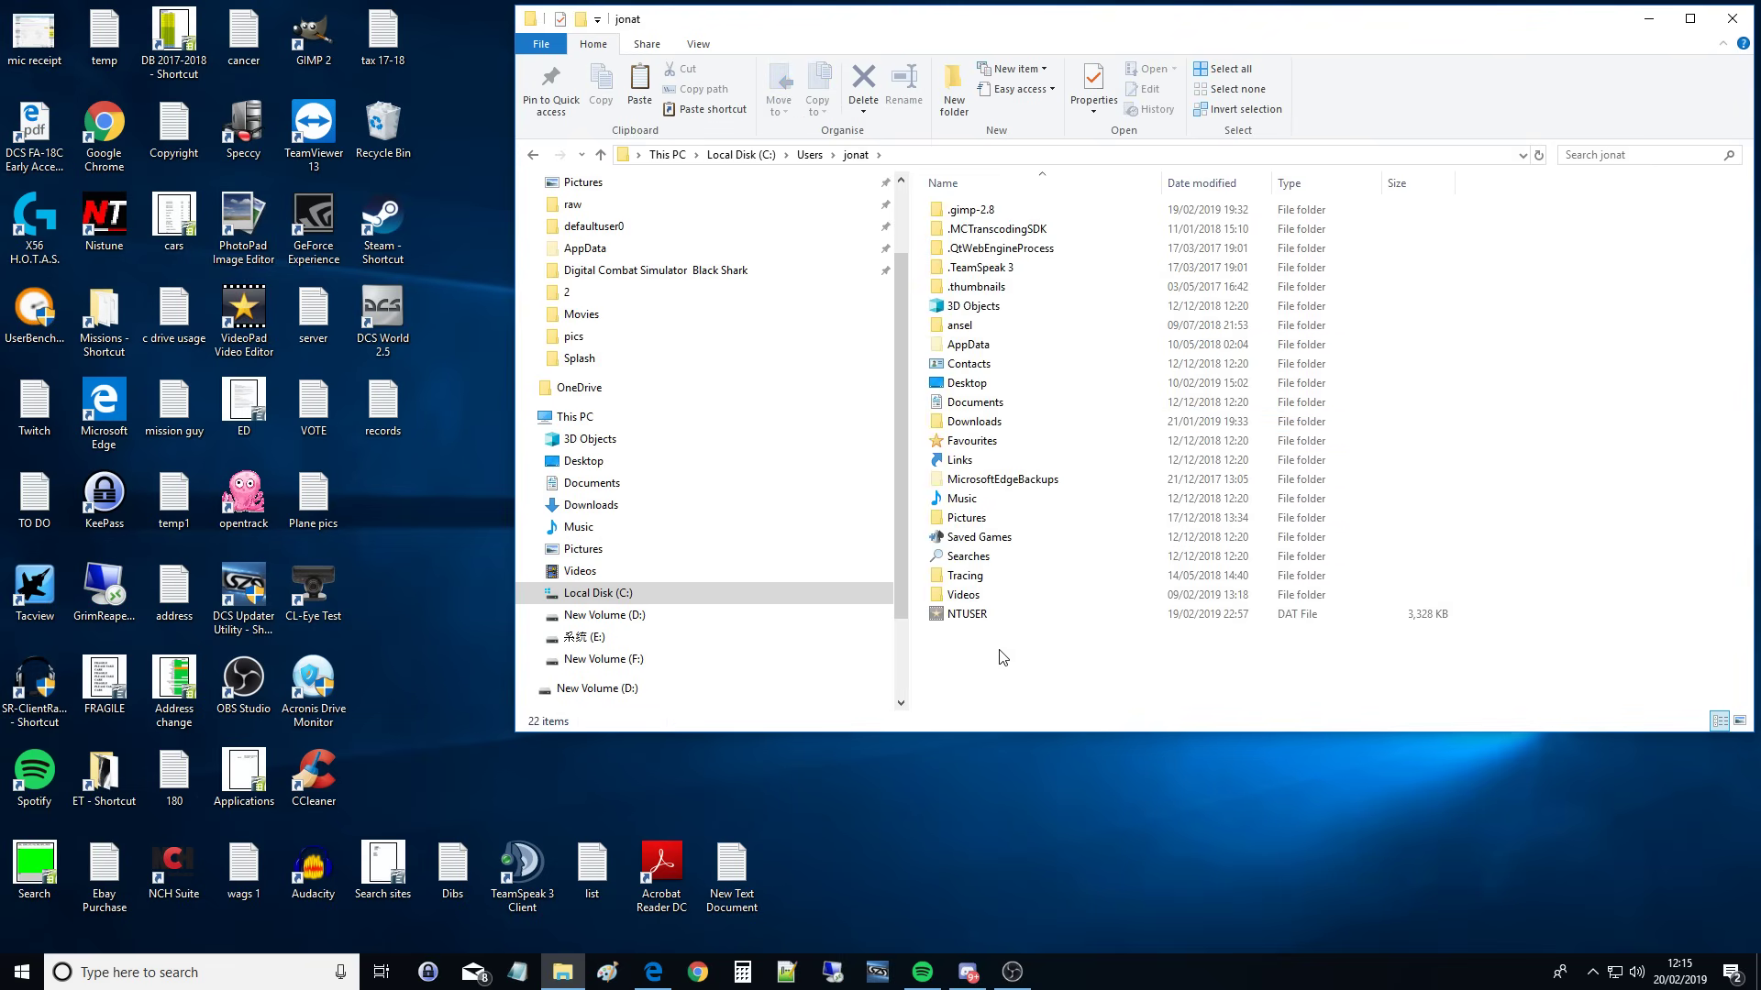
pyautogui.doubleClick(996, 541)
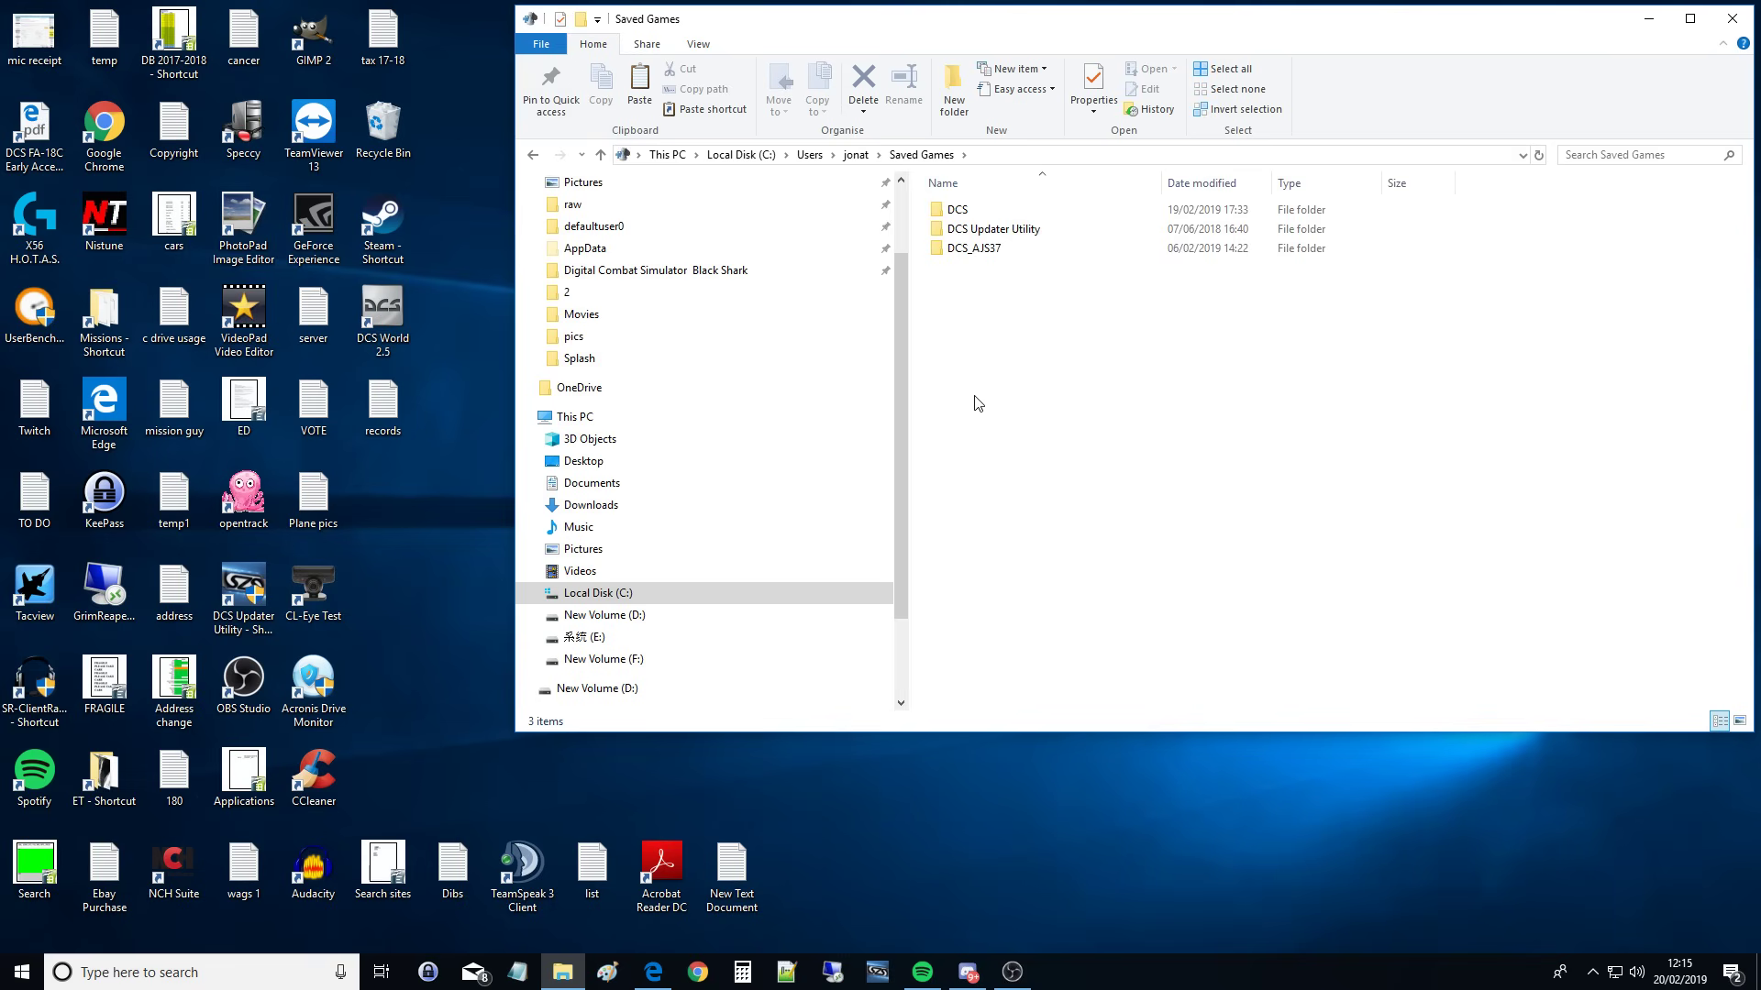
pyautogui.doubleClick(954, 214)
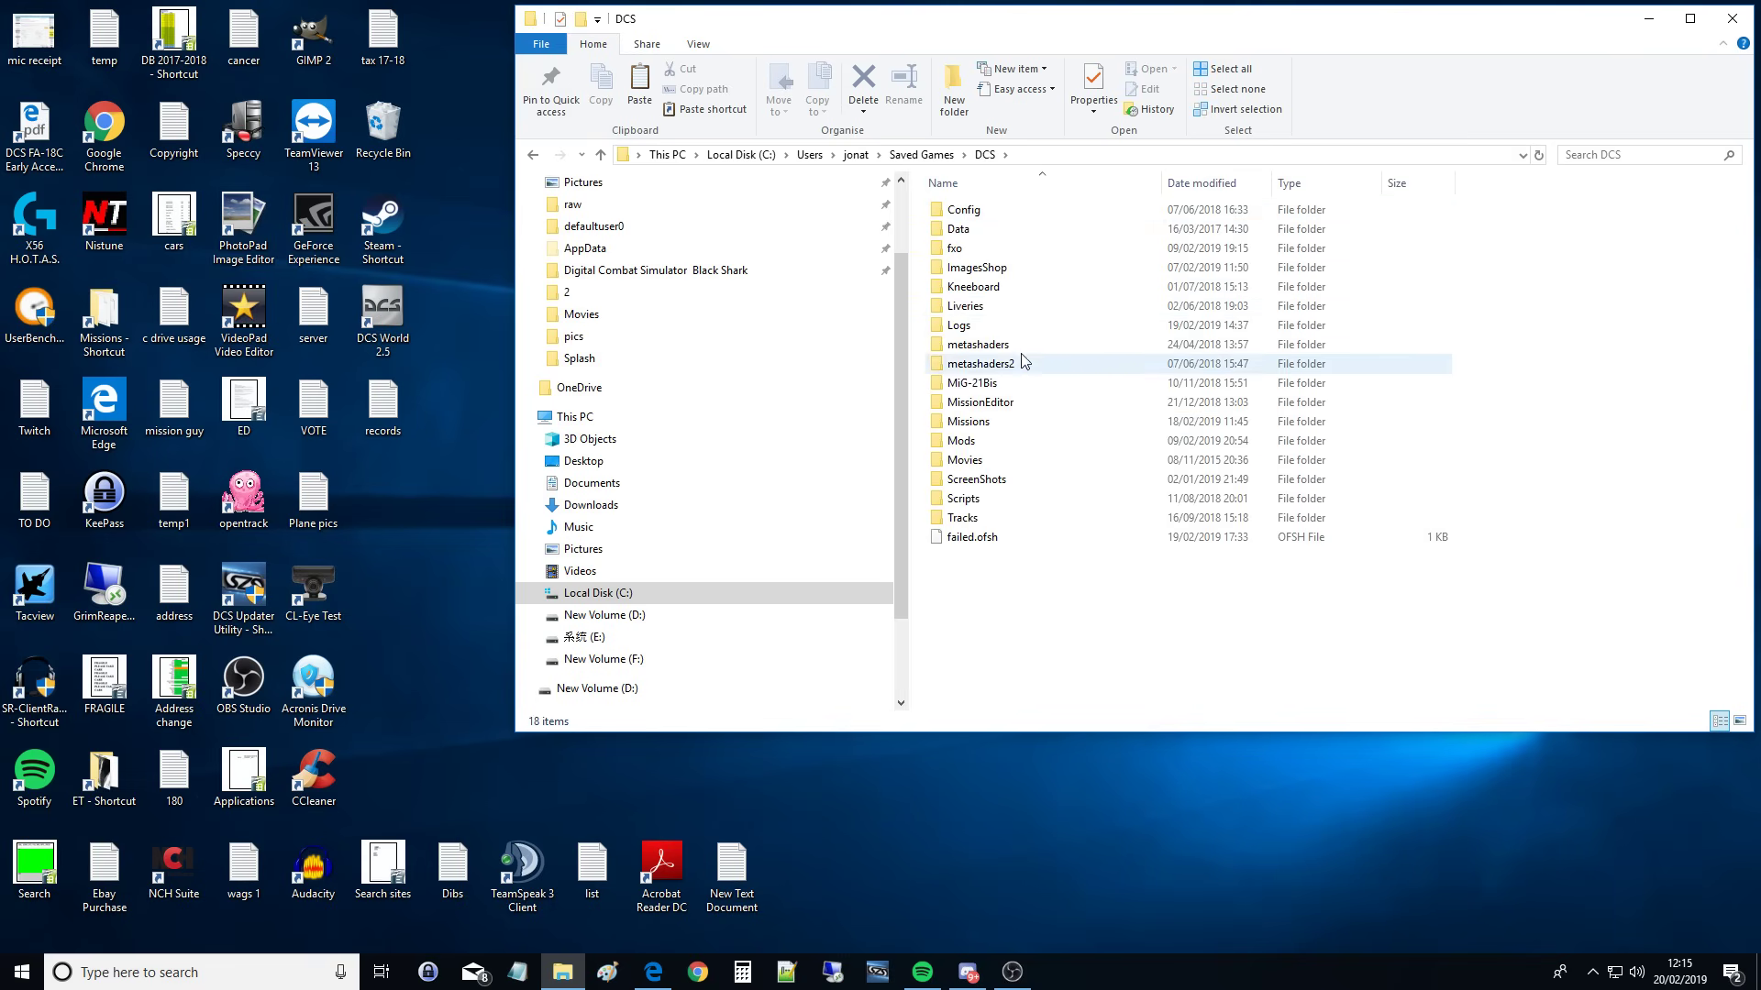
pyautogui.doubleClick(963, 310)
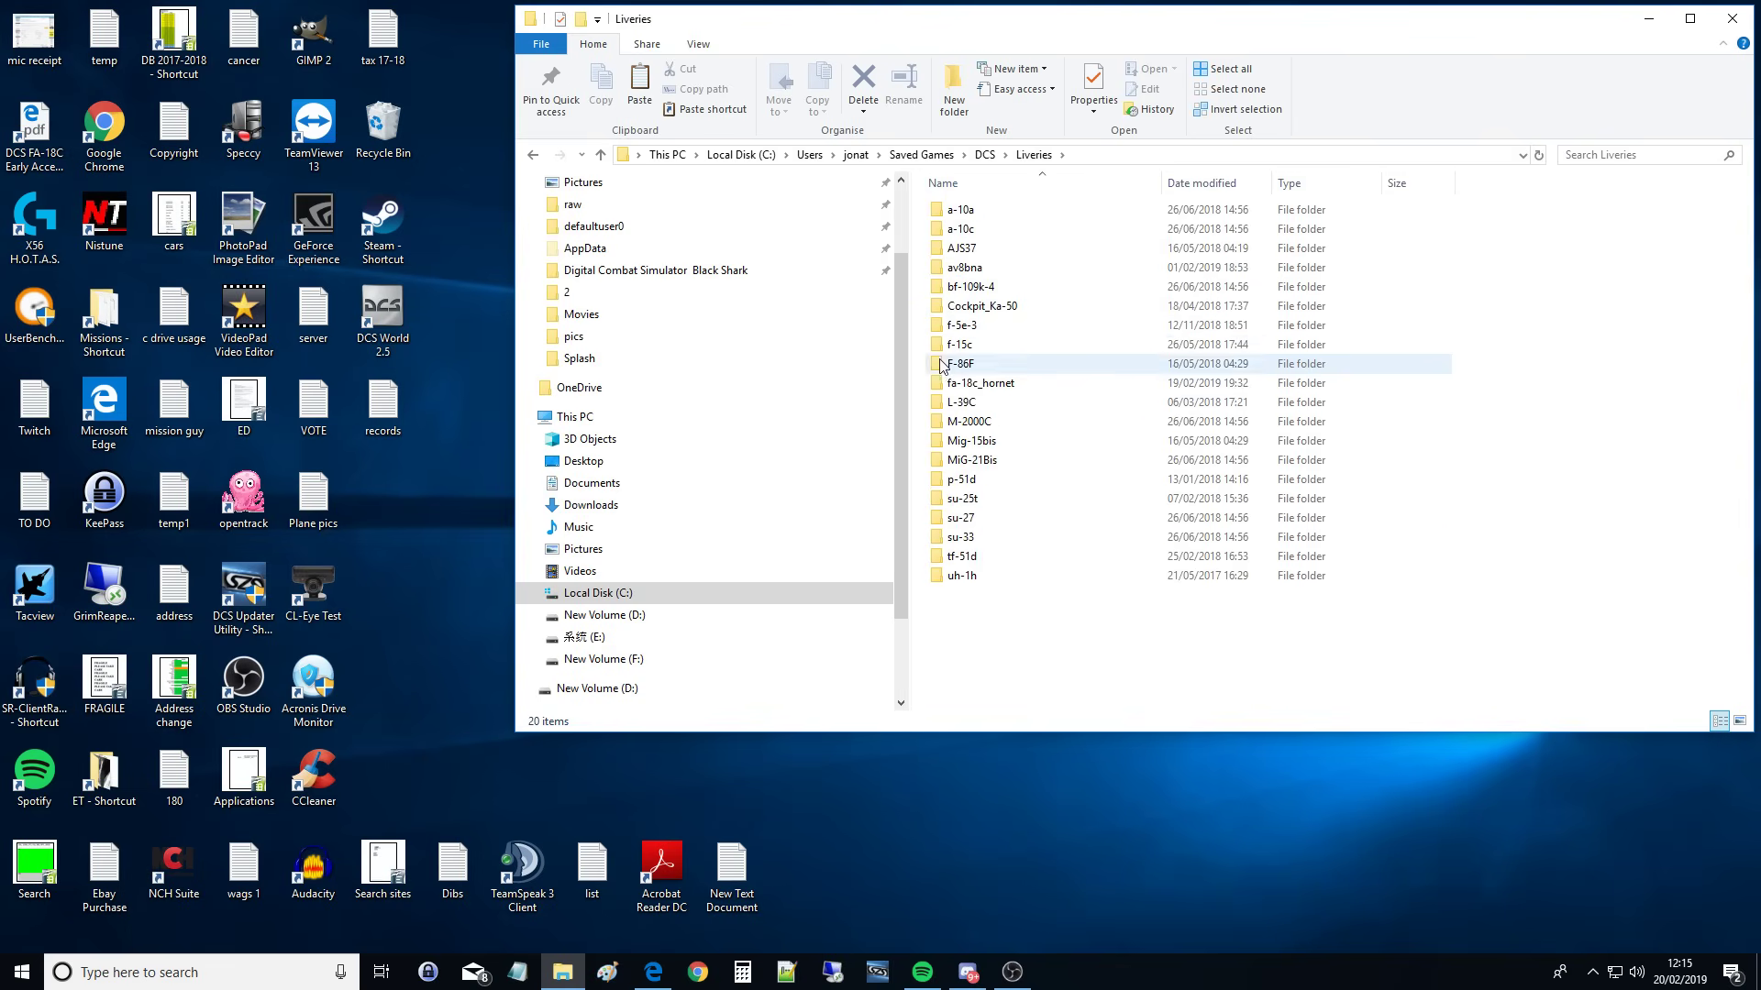
pyautogui.doubleClick(991, 387)
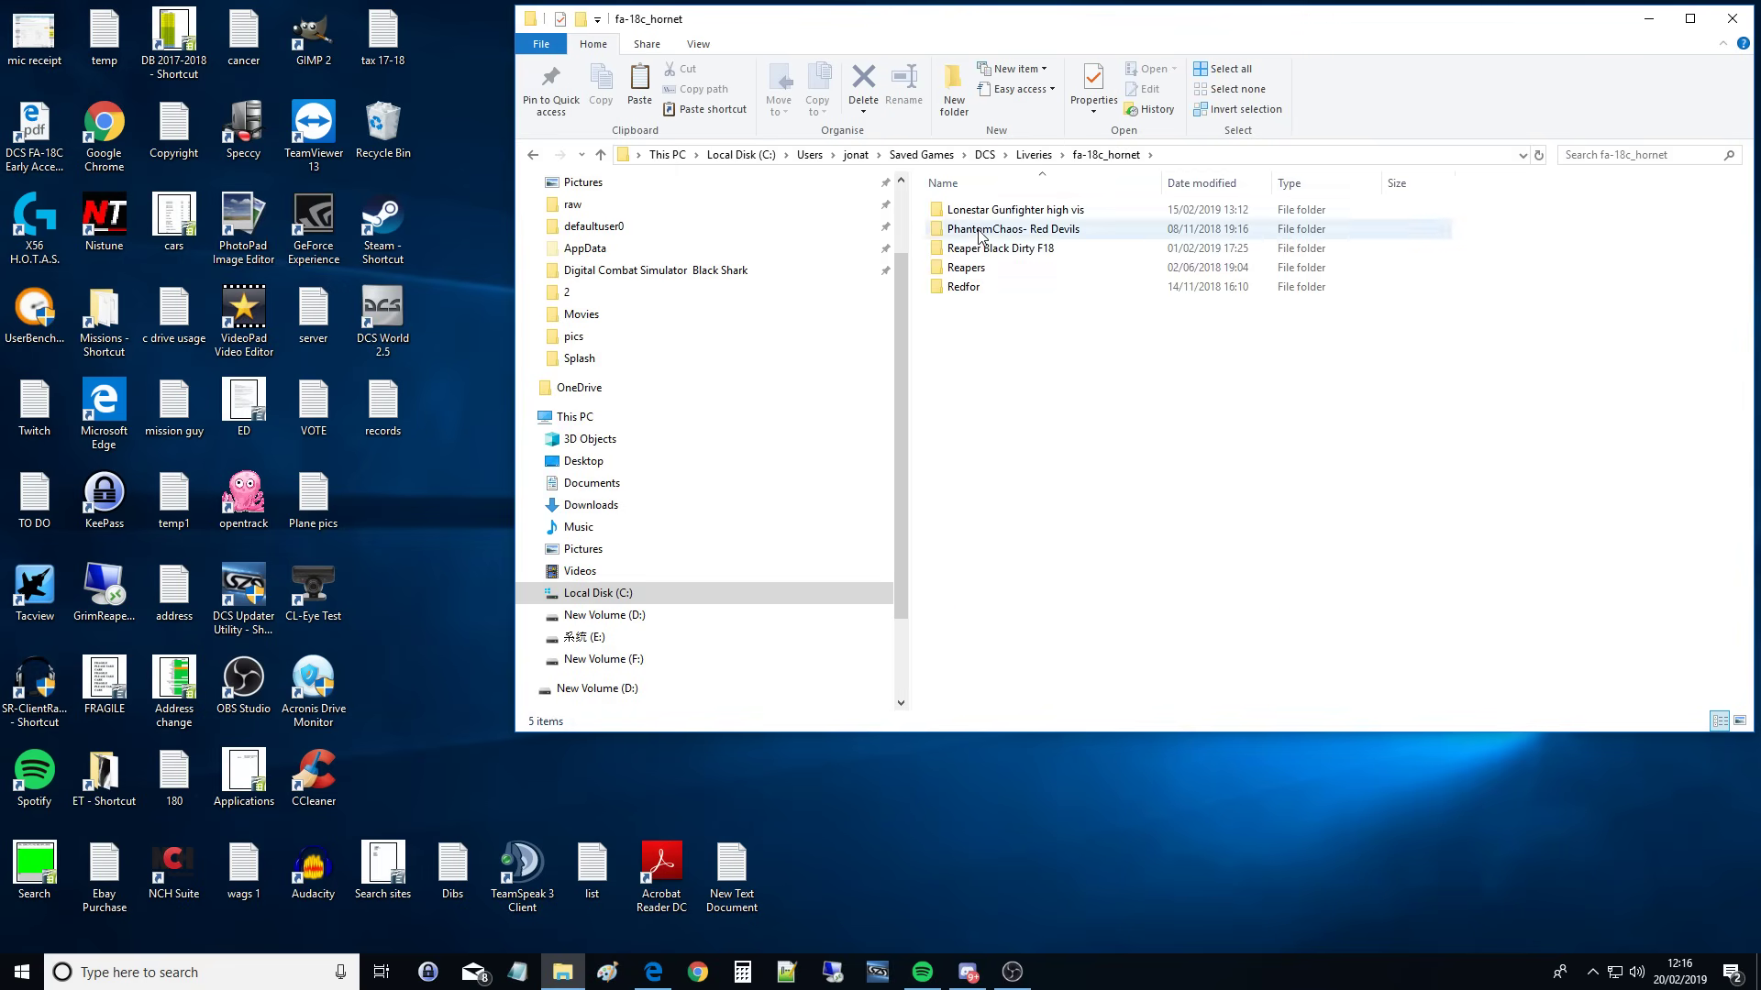
# Step: Paste the Finland 21 livery and rename the copy to SuperCap
pyautogui.hotkey('ctrl', 'v')
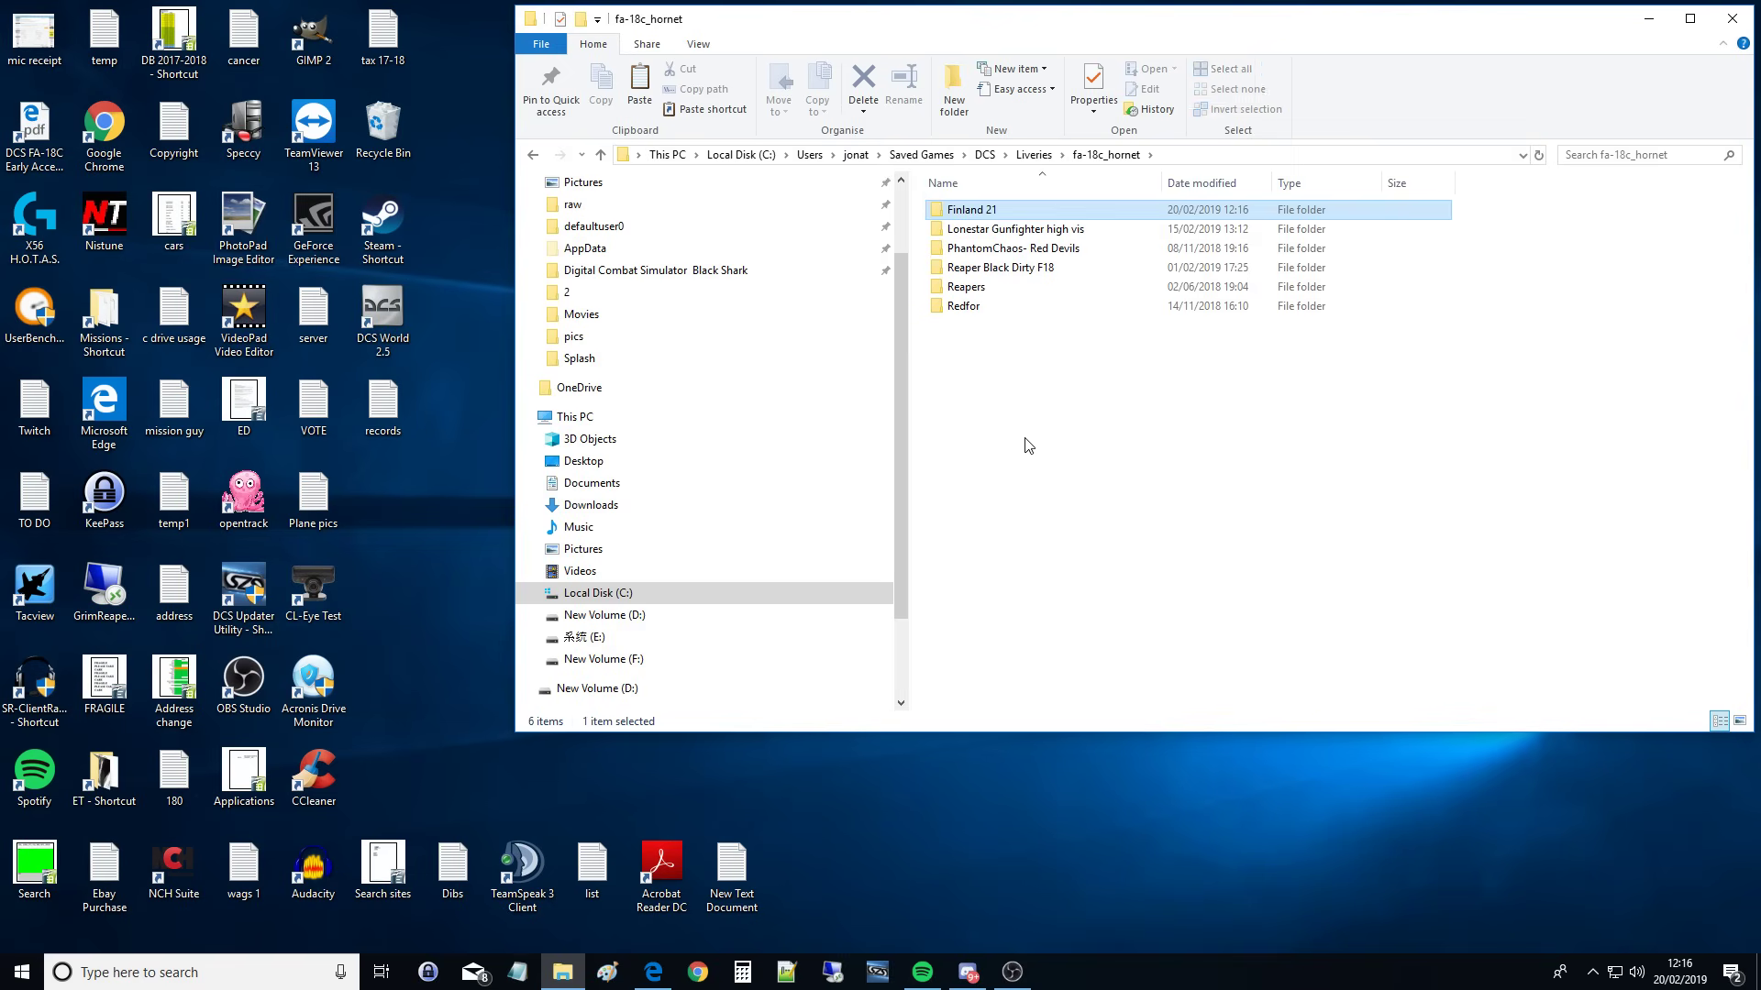
pyautogui.click(978, 212)
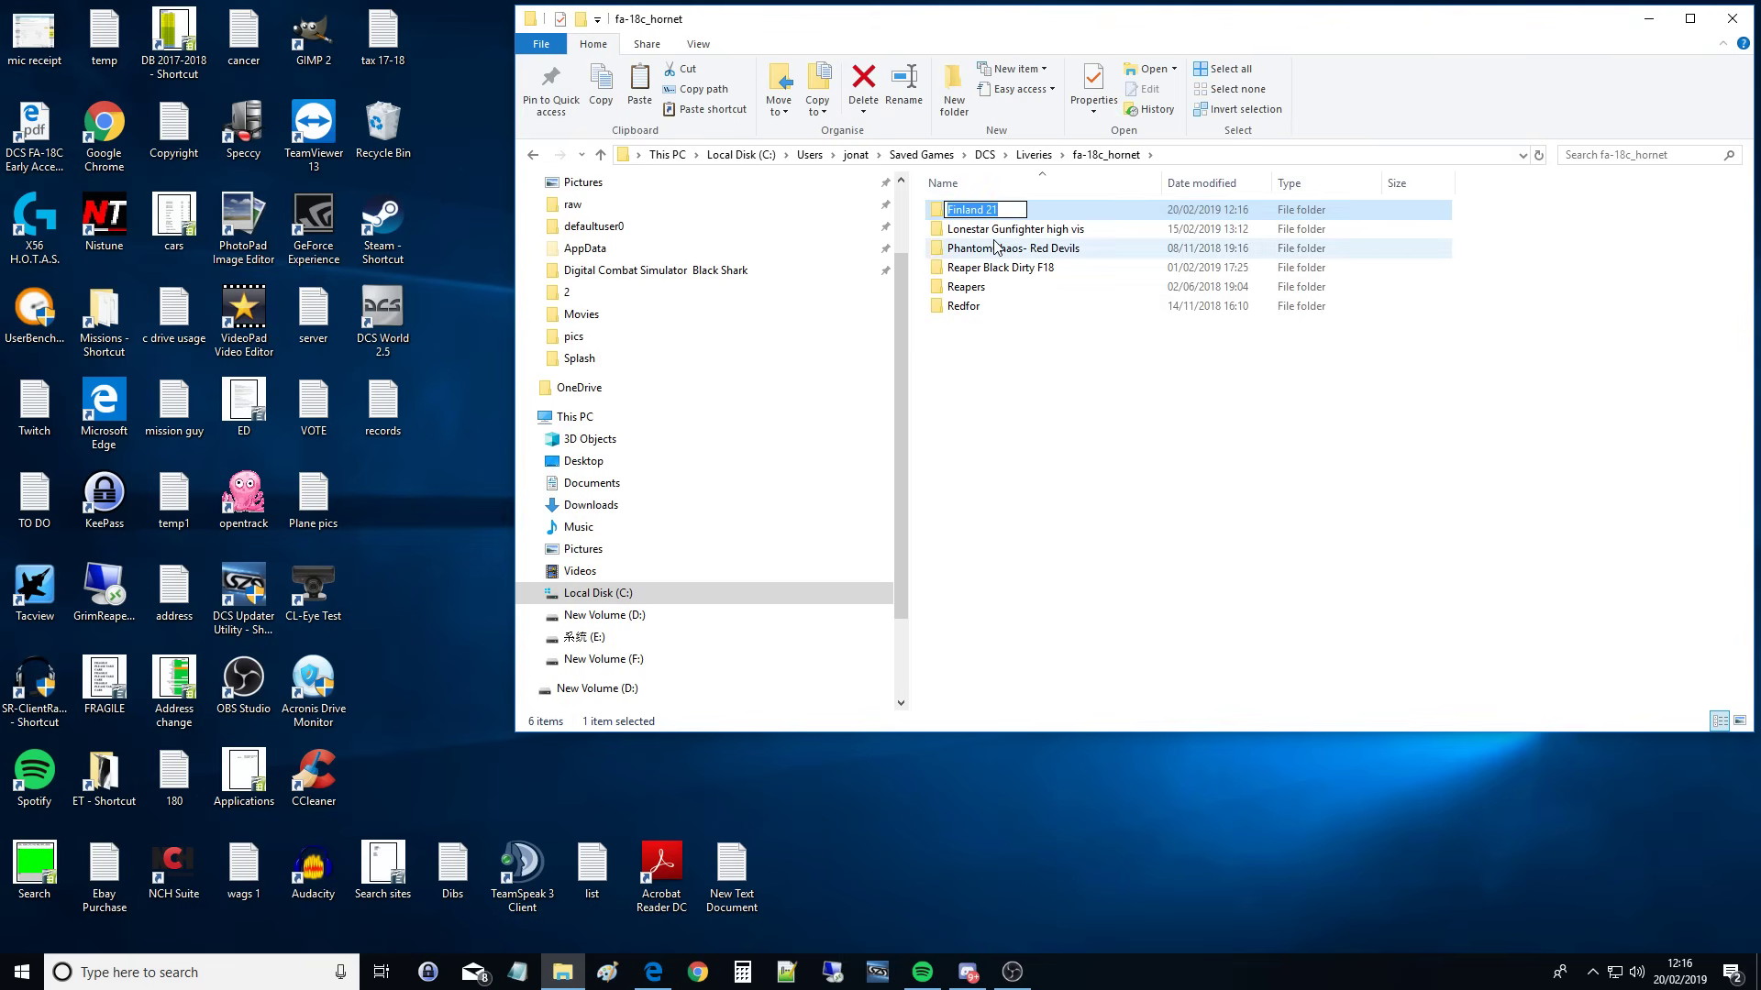
pyautogui.write('SuperCap')
pyautogui.click(1044, 433)
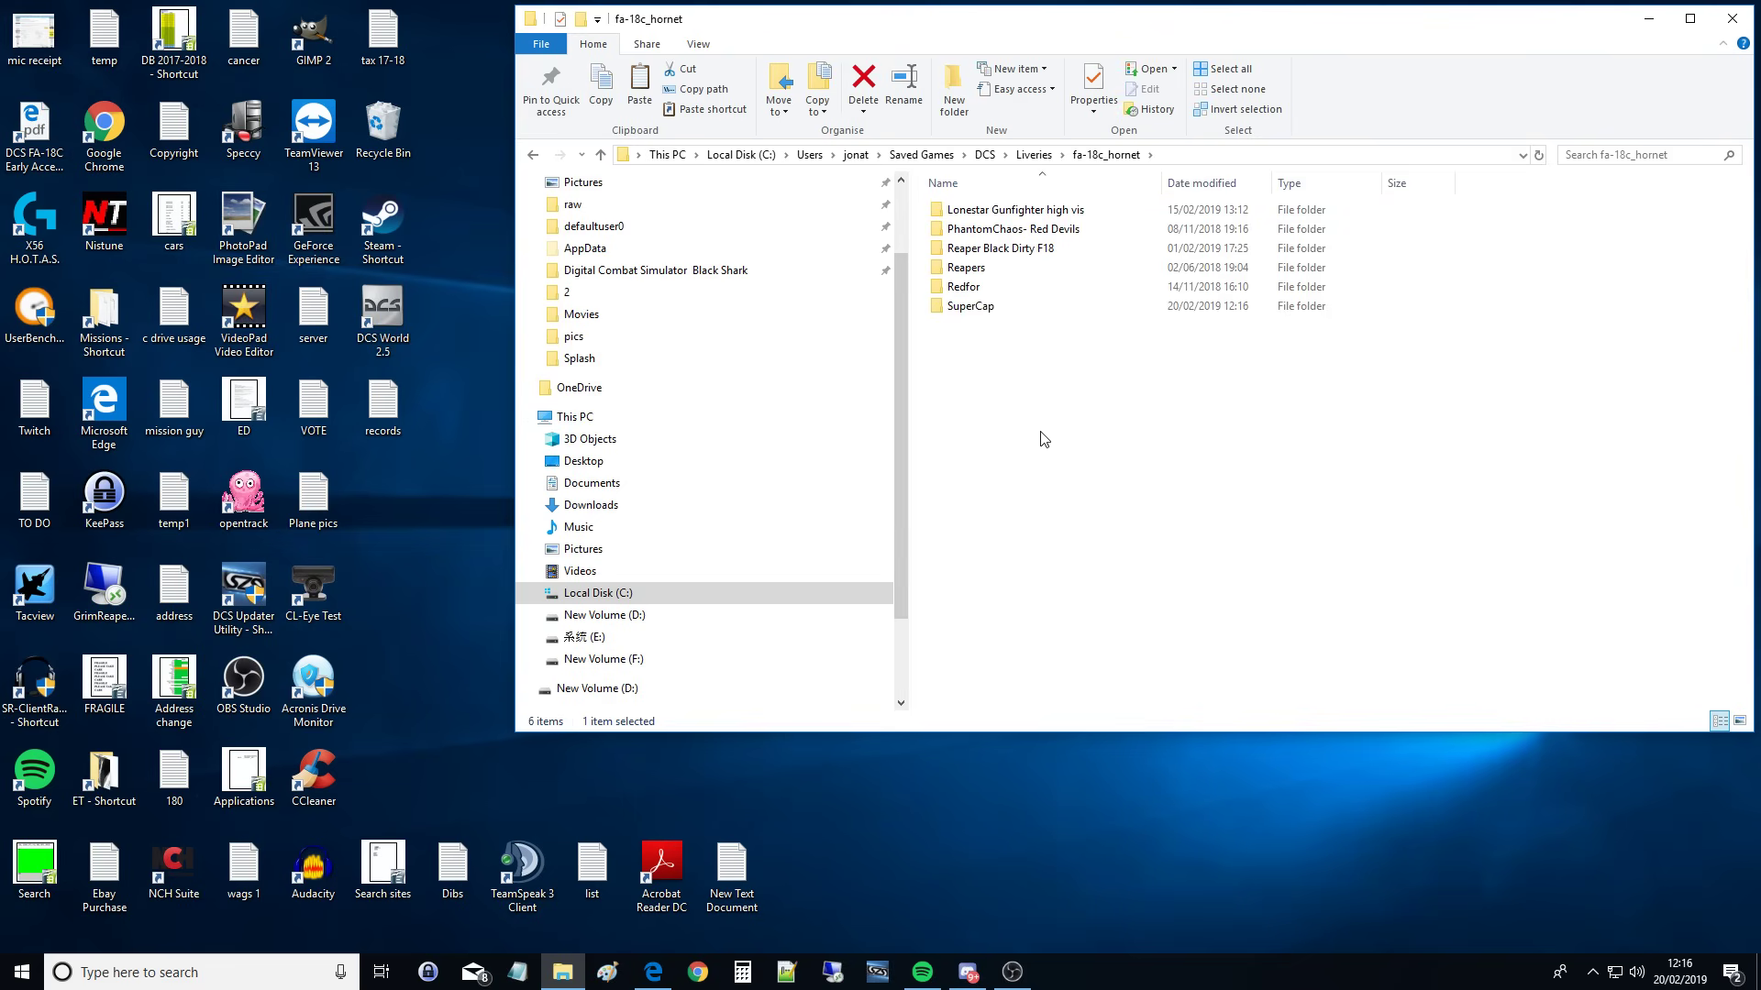
# Step: Open the SuperCap folder and review its description file, Finland21 textures and bort-number images
pyautogui.click(965, 314)
pyautogui.doubleClick(965, 313)
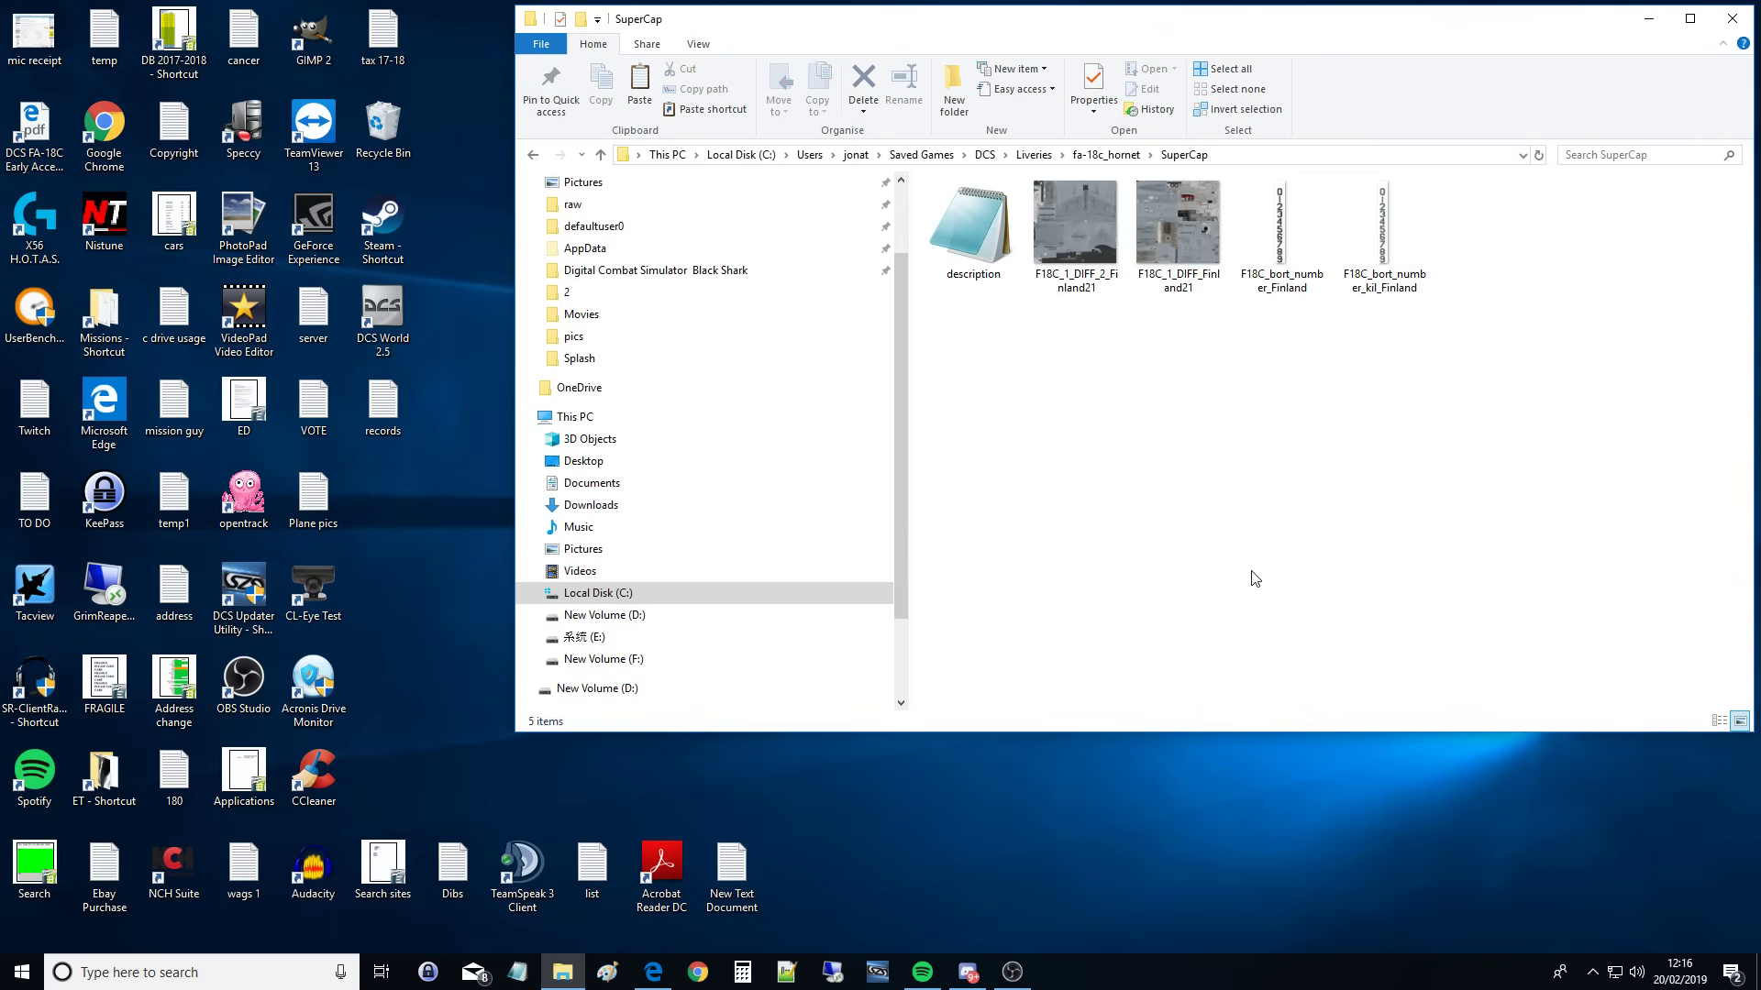
pyautogui.click(981, 259)
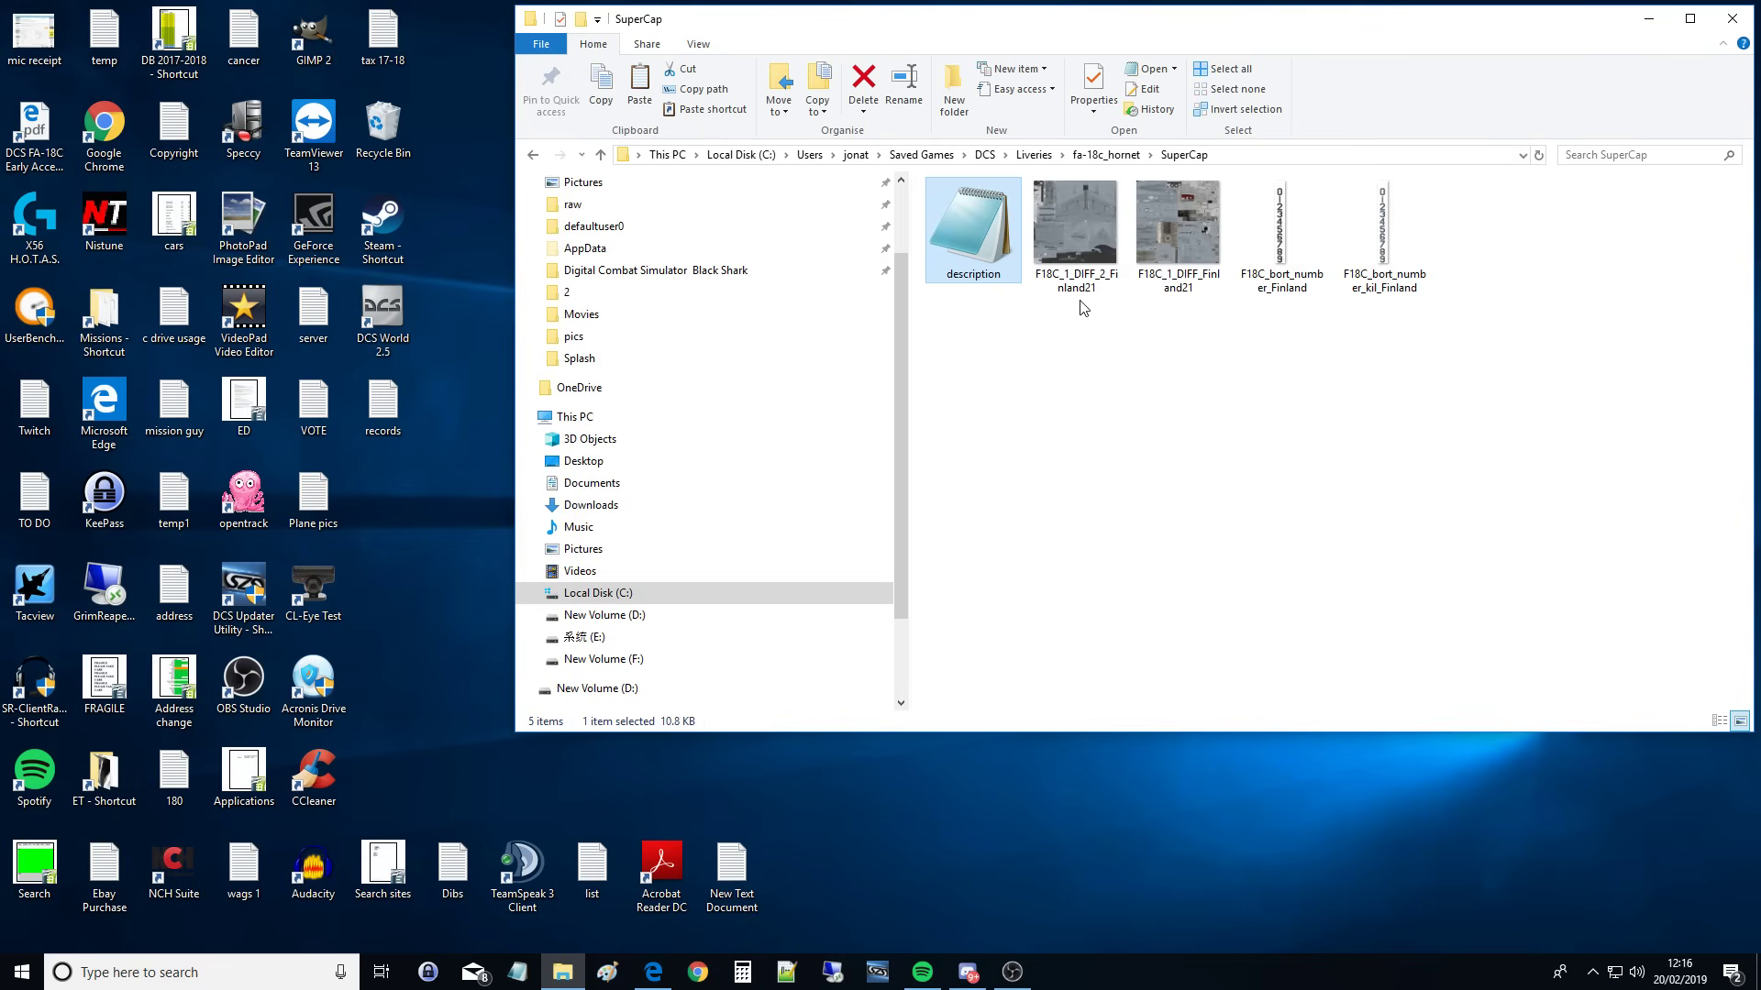
pyautogui.click(1084, 256)
pyautogui.click(1190, 246)
pyautogui.click(1307, 249)
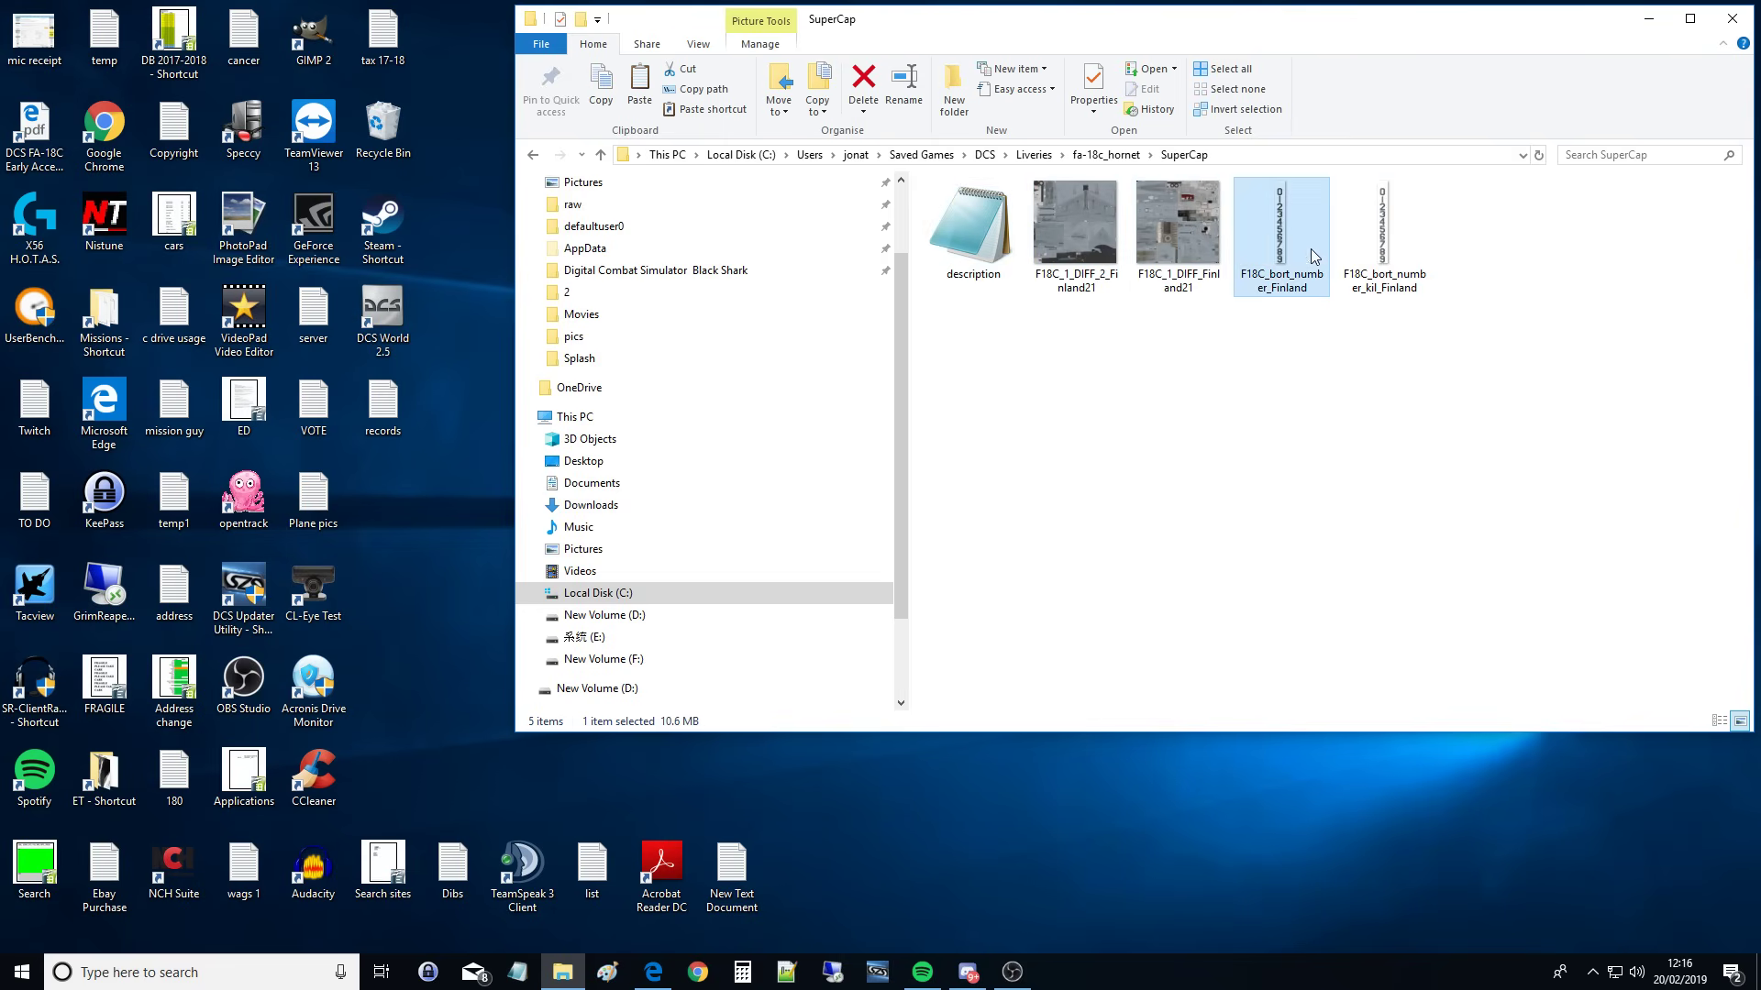
pyautogui.click(1399, 251)
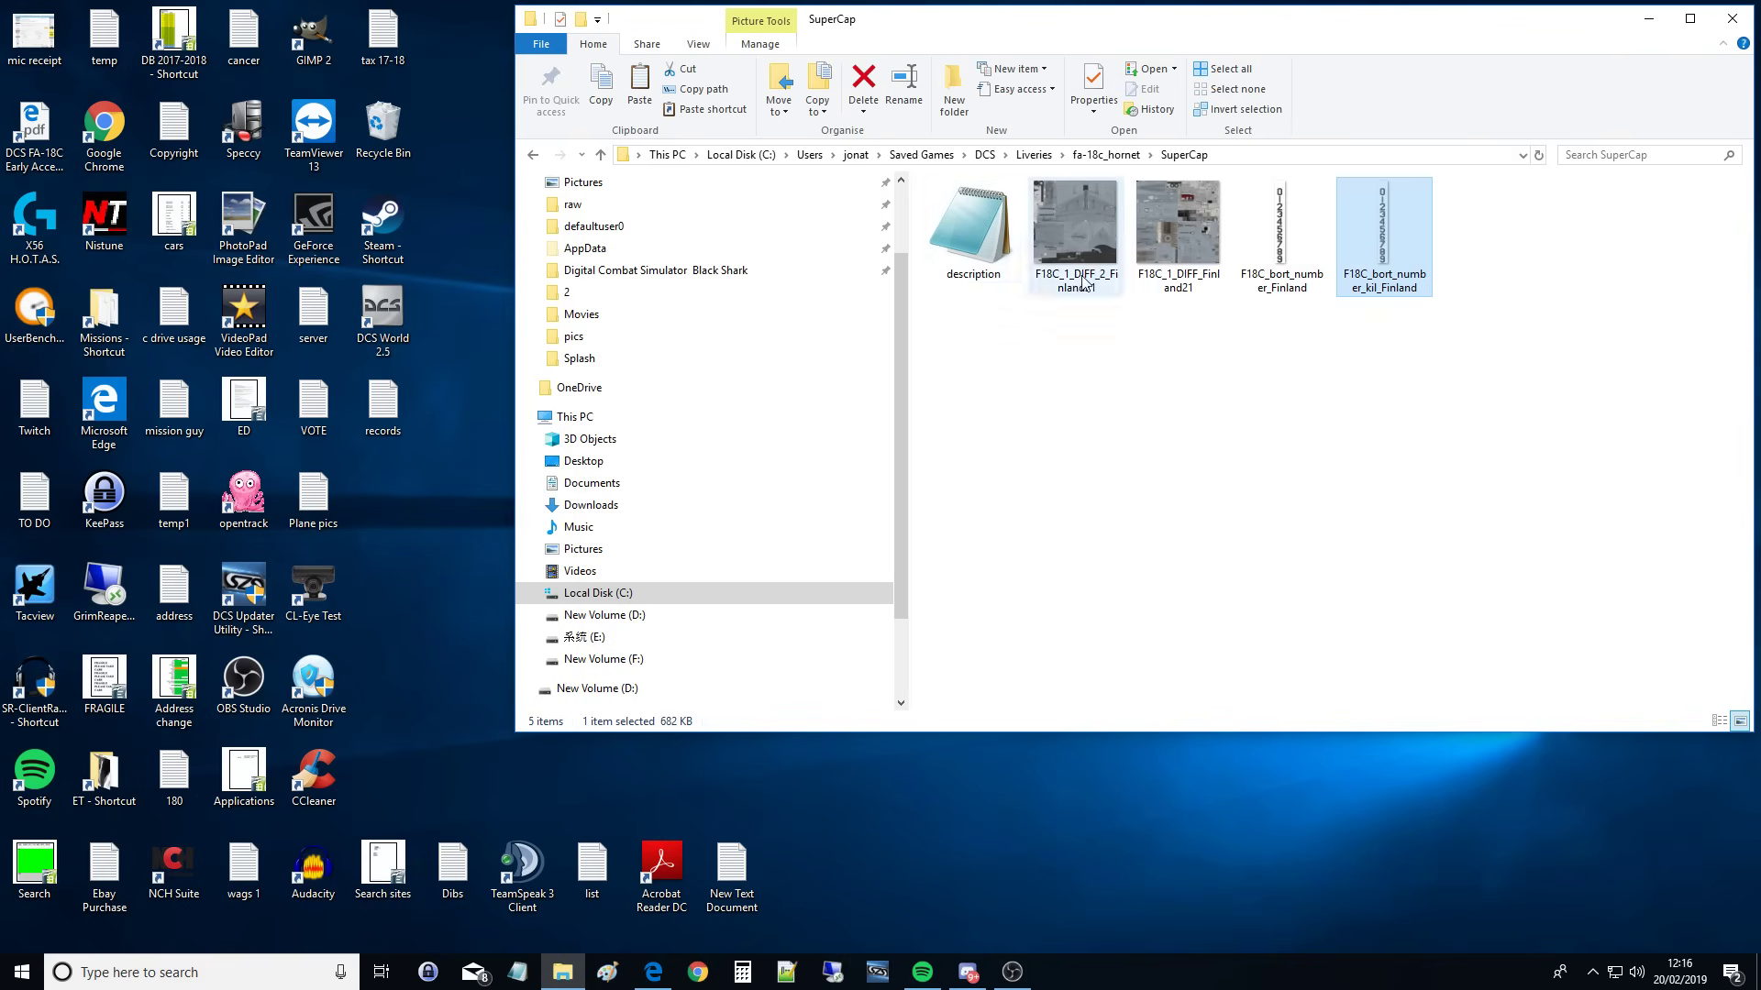
pyautogui.click(991, 223)
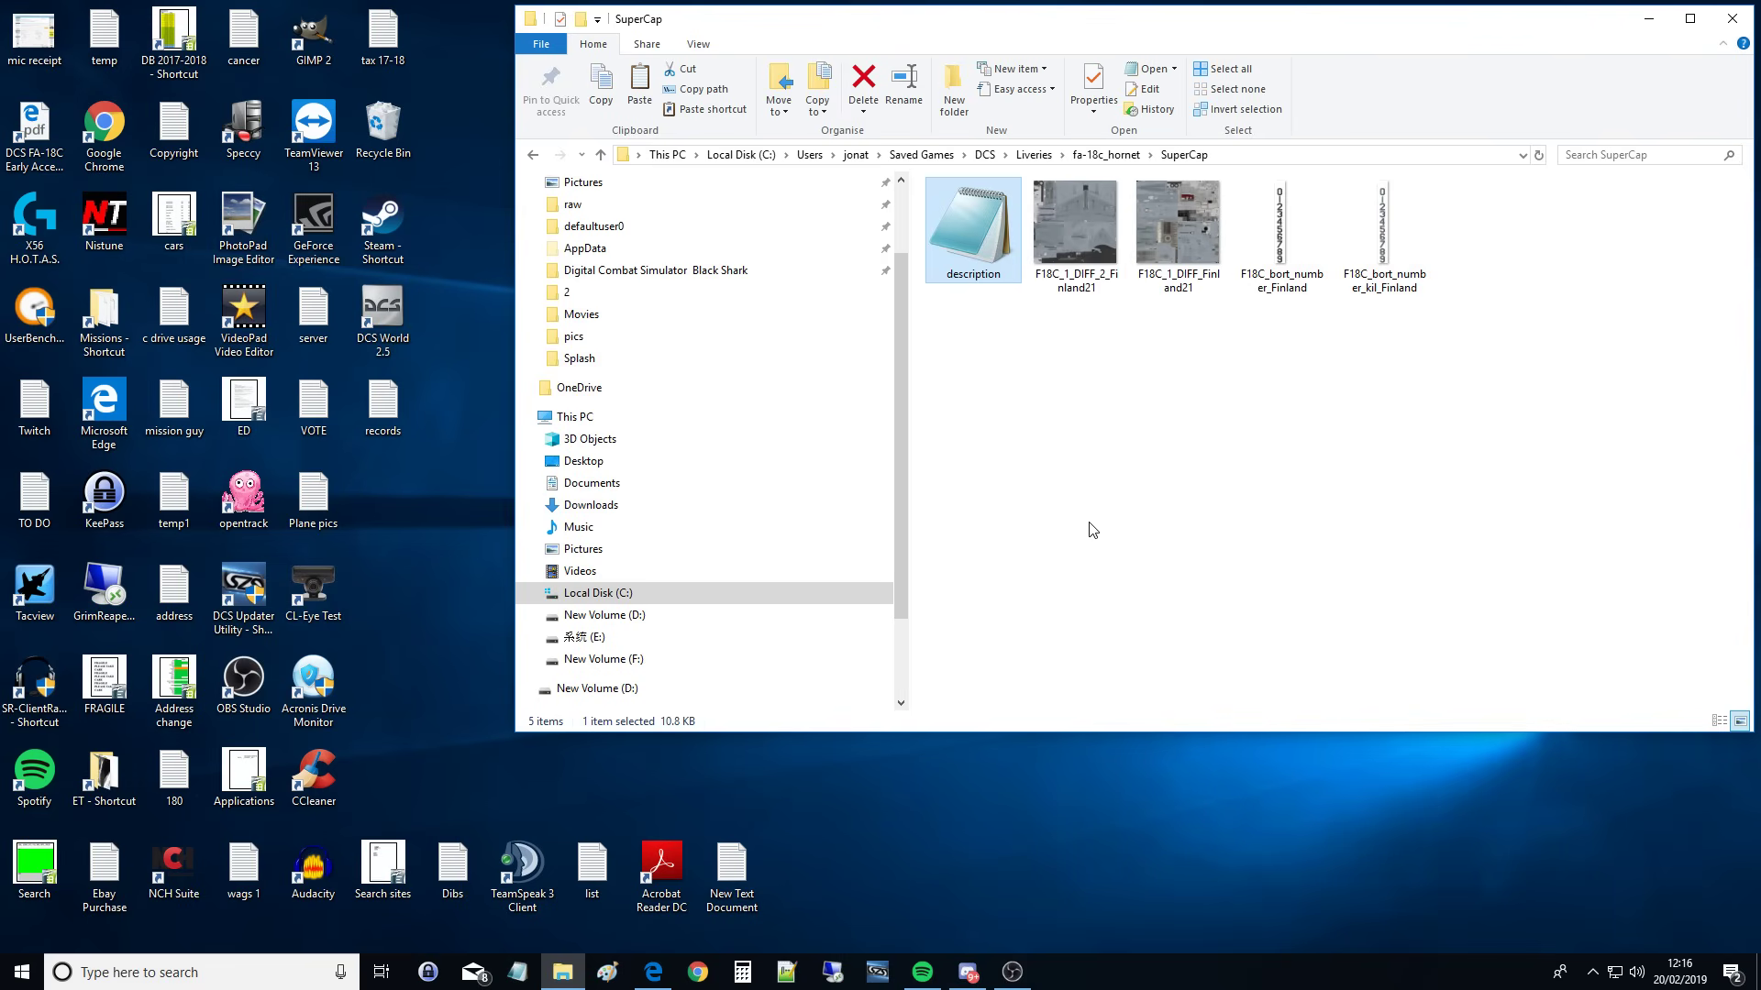
# Step: Launch Notepad++ and load the SuperCap description.lua into it
pyautogui.click(789, 974)
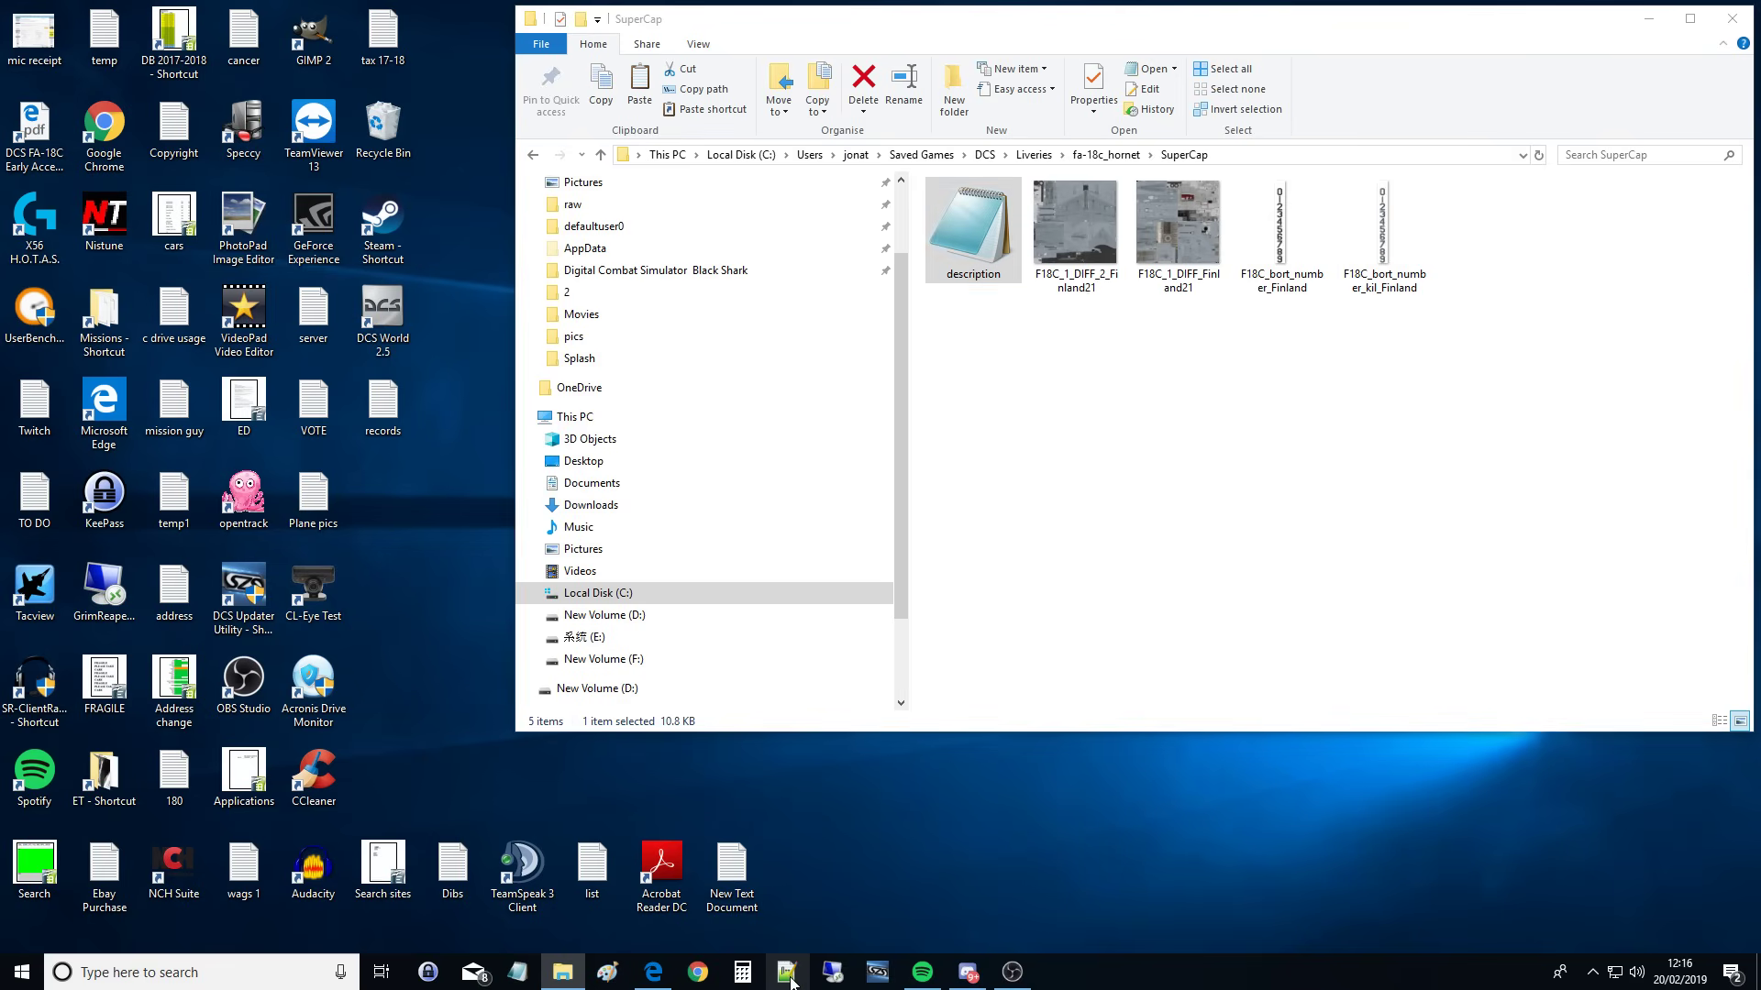
pyautogui.click(1025, 344)
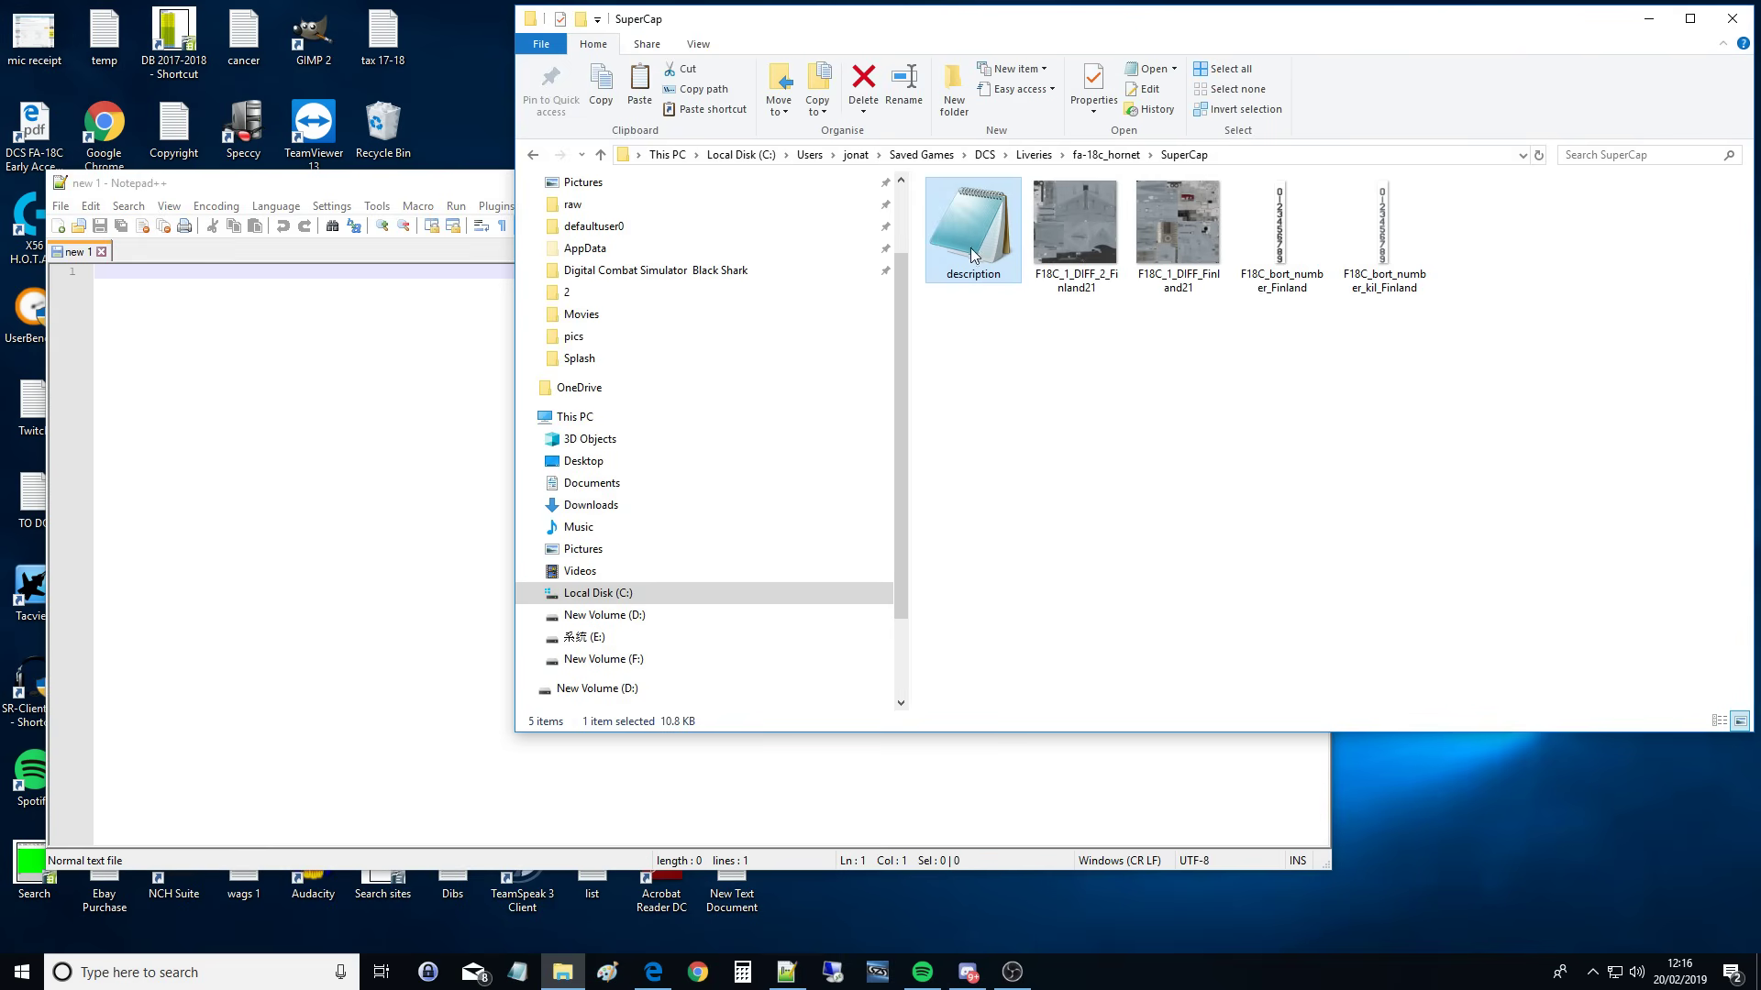
pyautogui.moveTo(971, 248); pyautogui.dragTo(412, 517)
pyautogui.click(356, 390)
pyautogui.scroll(-20, 356, 390)
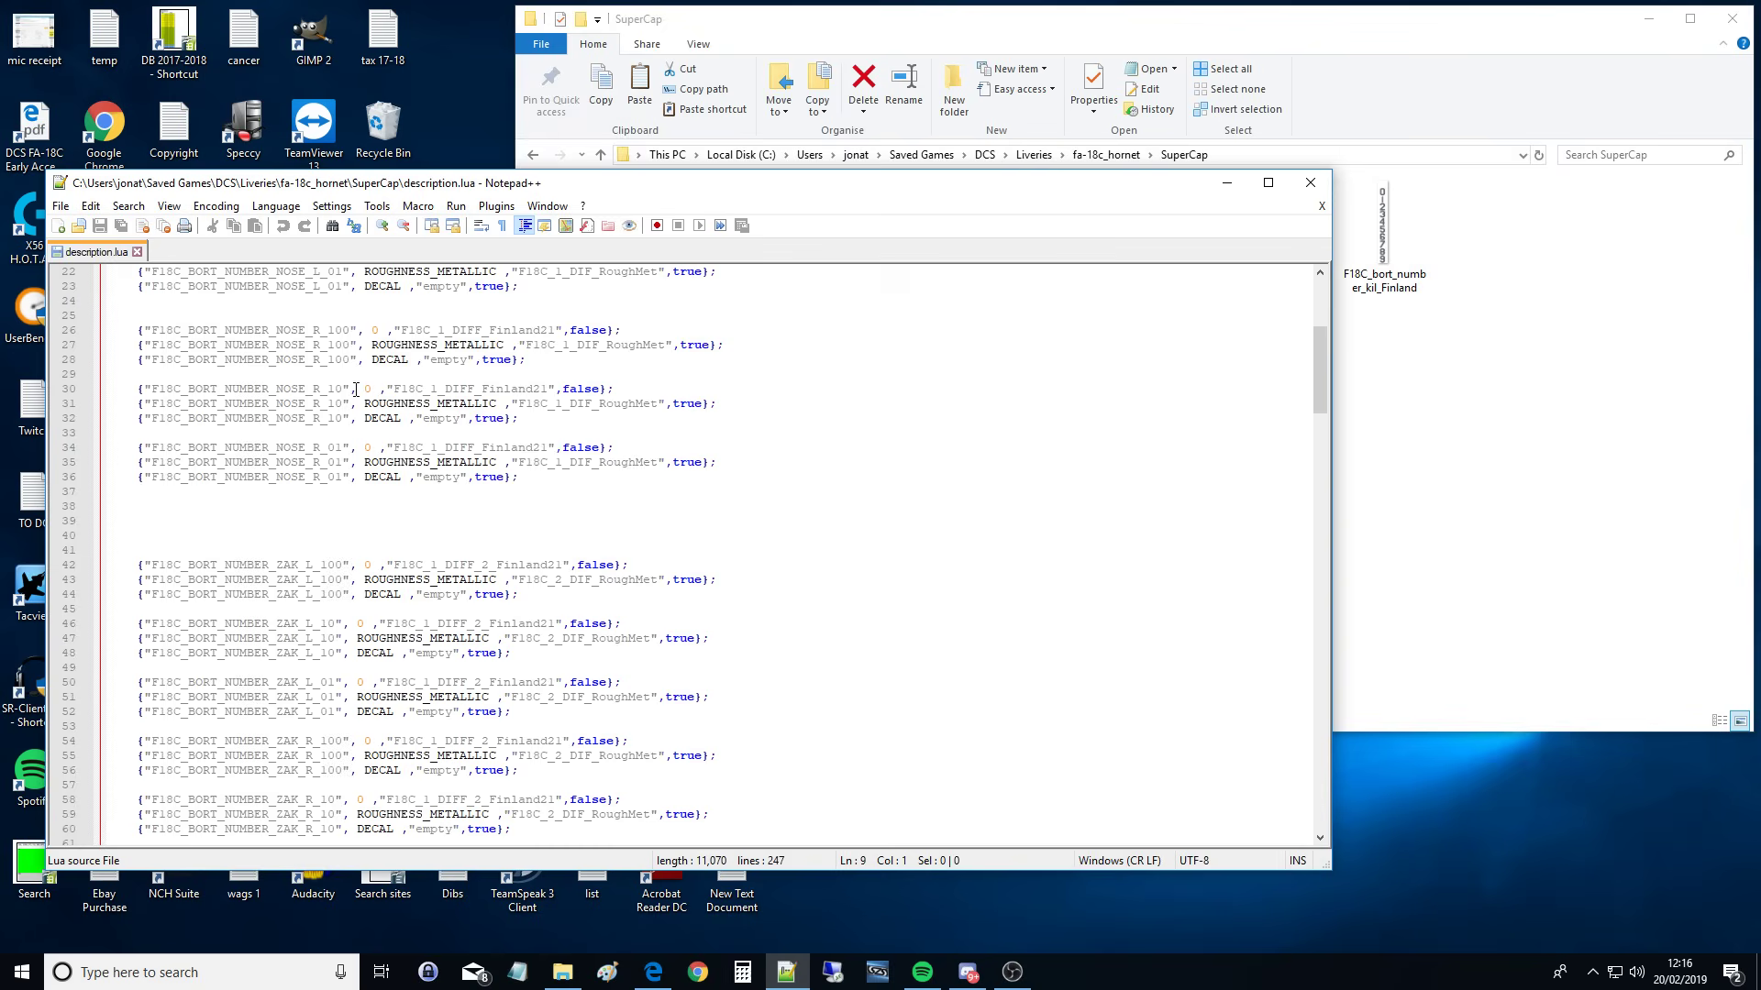
pyautogui.scroll(-18, 356, 390)
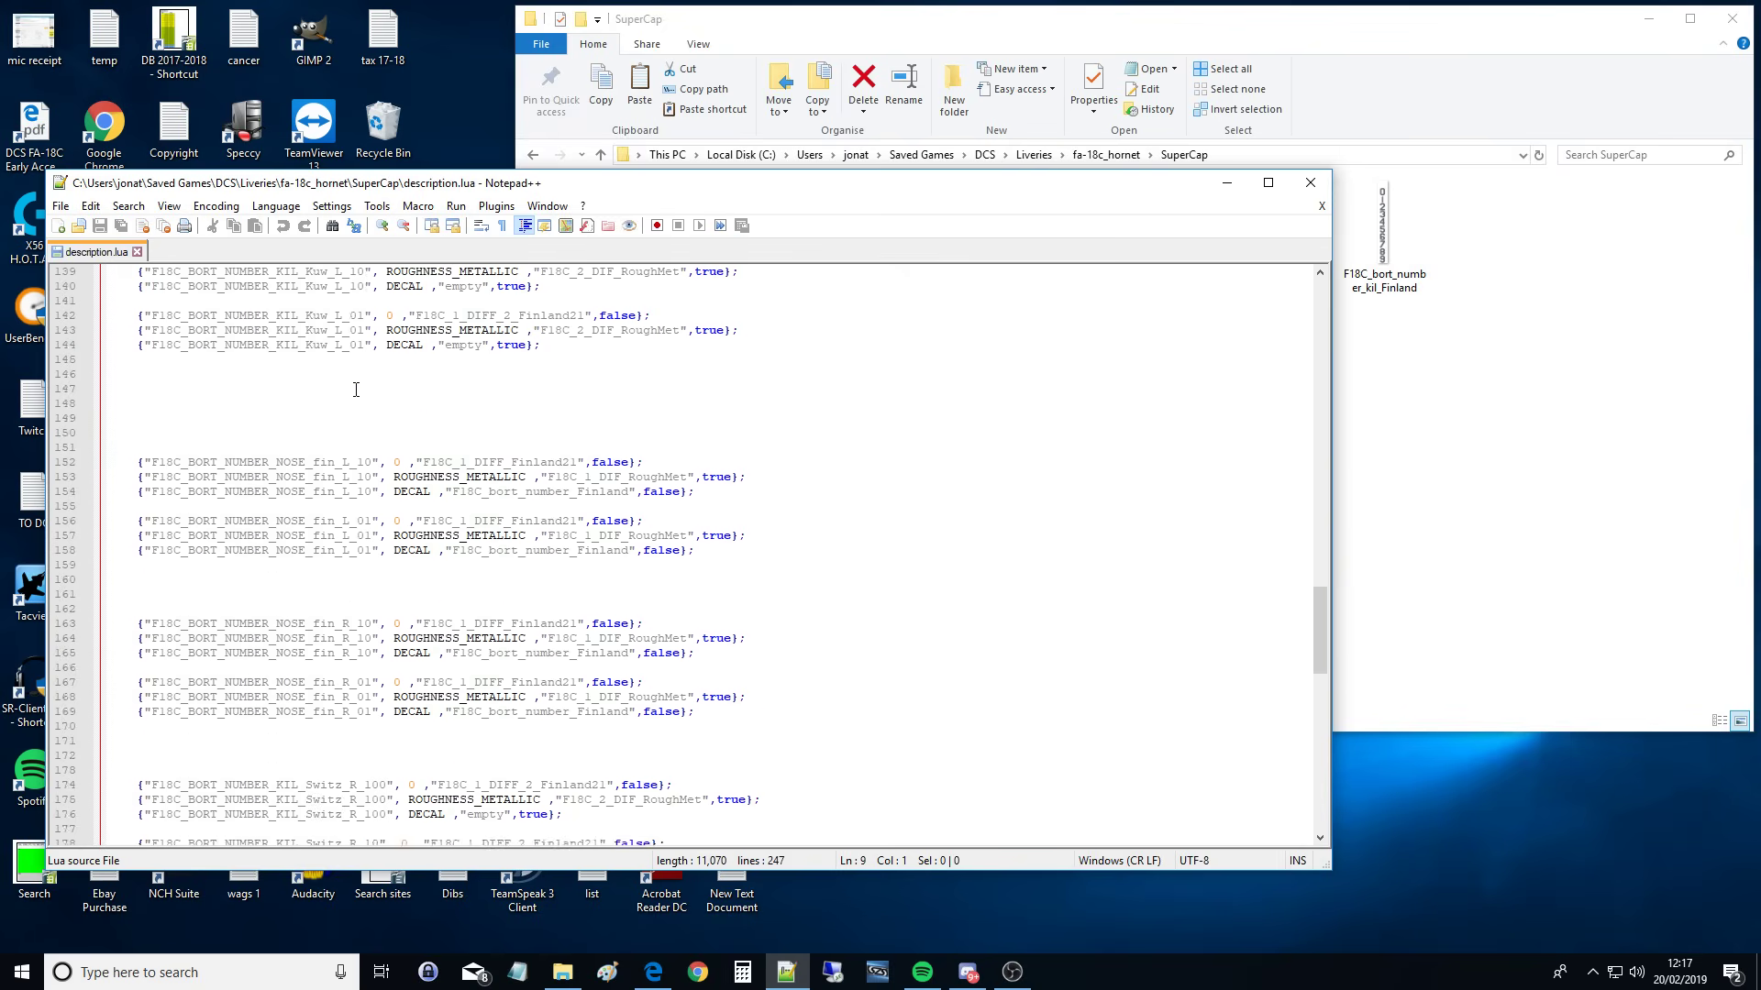
pyautogui.scroll(7, 428, 446)
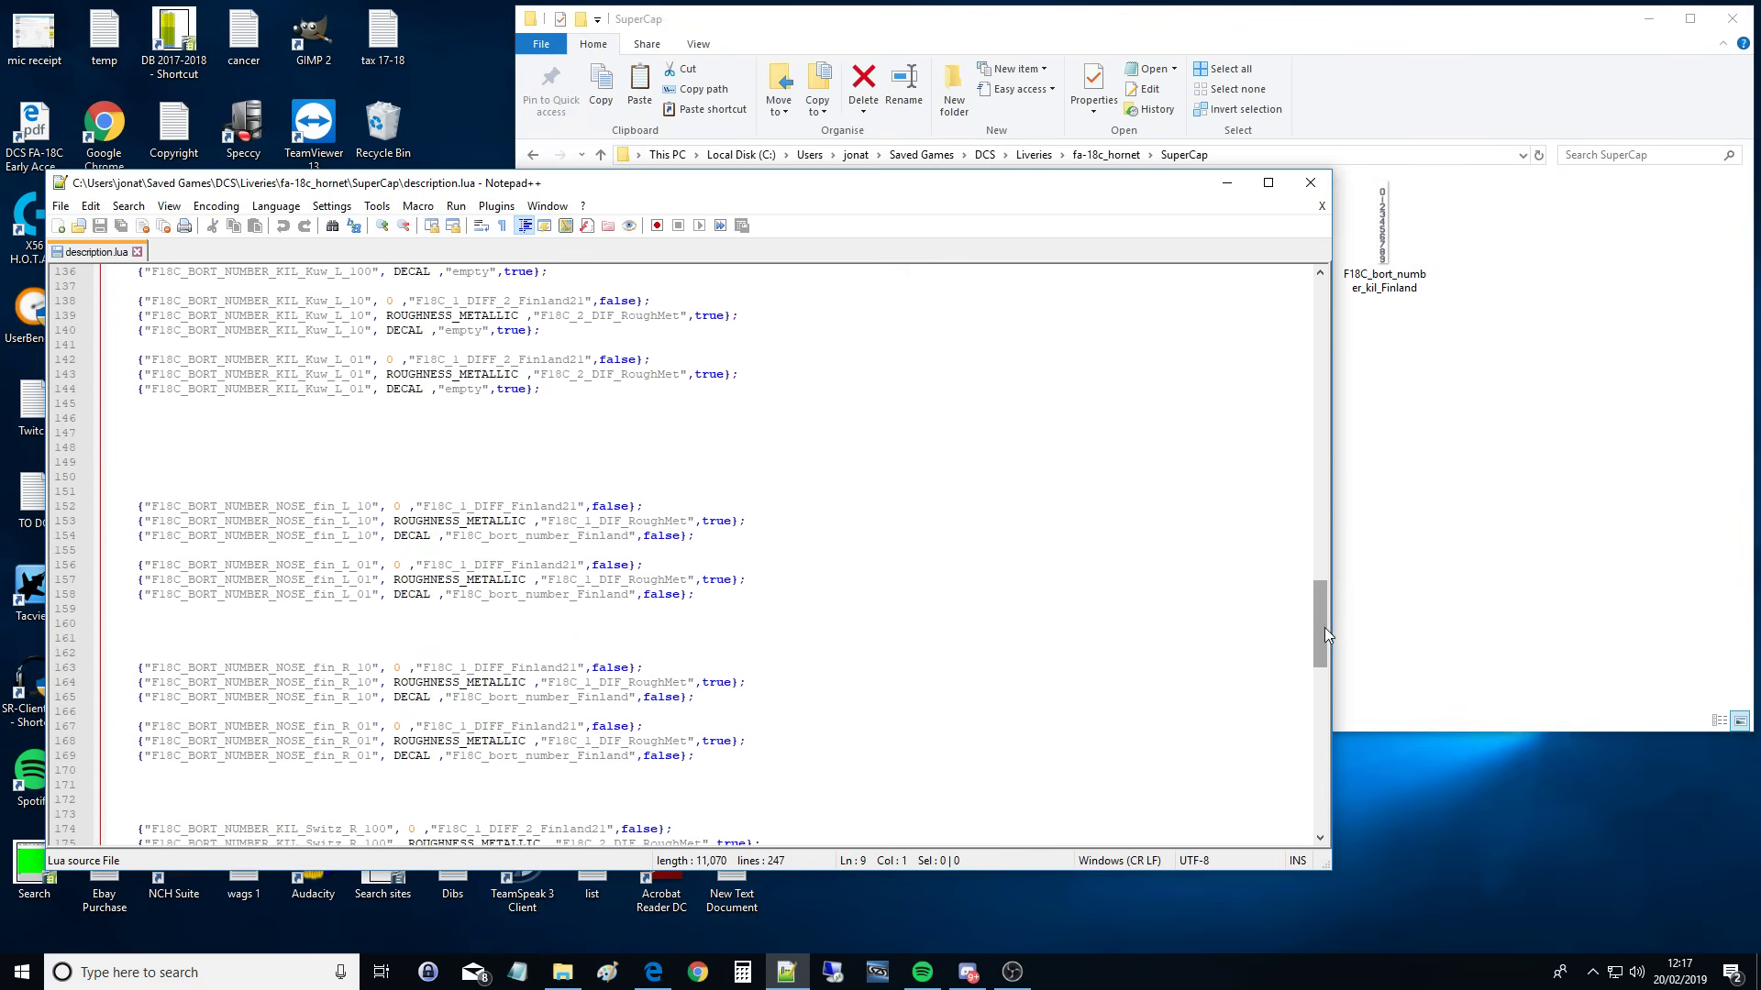
pyautogui.moveTo(1325, 633); pyautogui.dragTo(1320, 442)
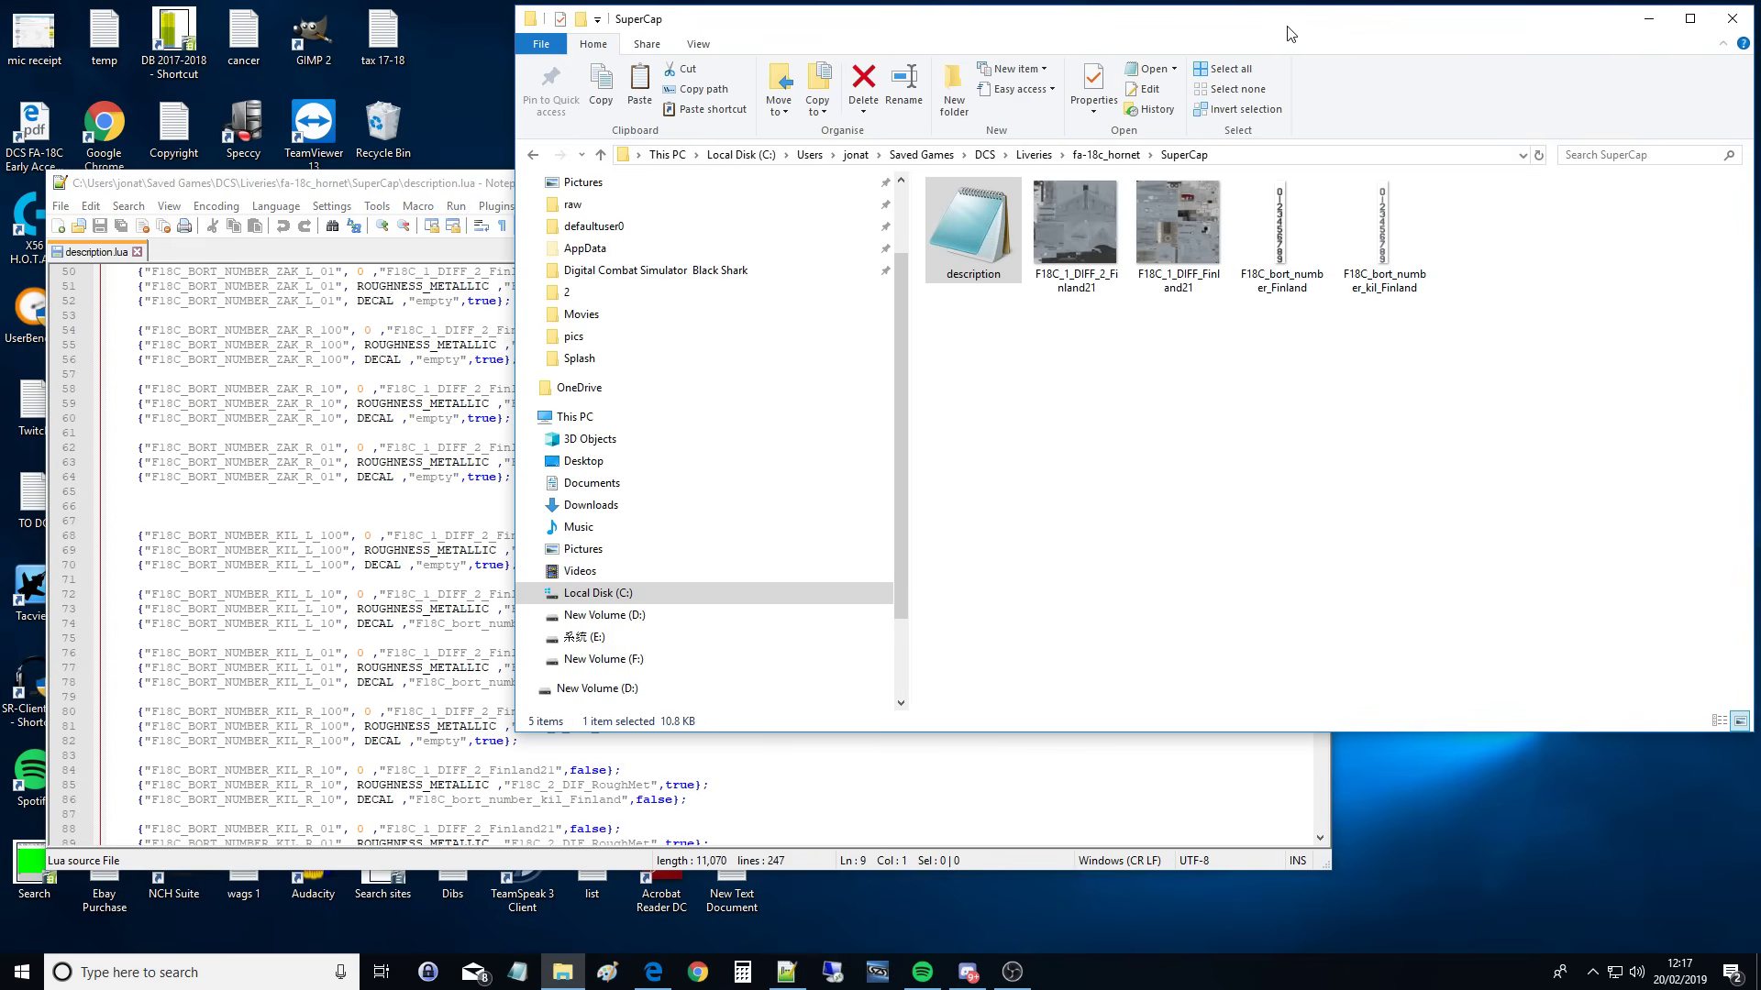
# Step: Review the texture entry blocks in description.lua, including STV_aus_L_10
pyautogui.moveTo(1290, 34); pyautogui.dragTo(1295, 30)
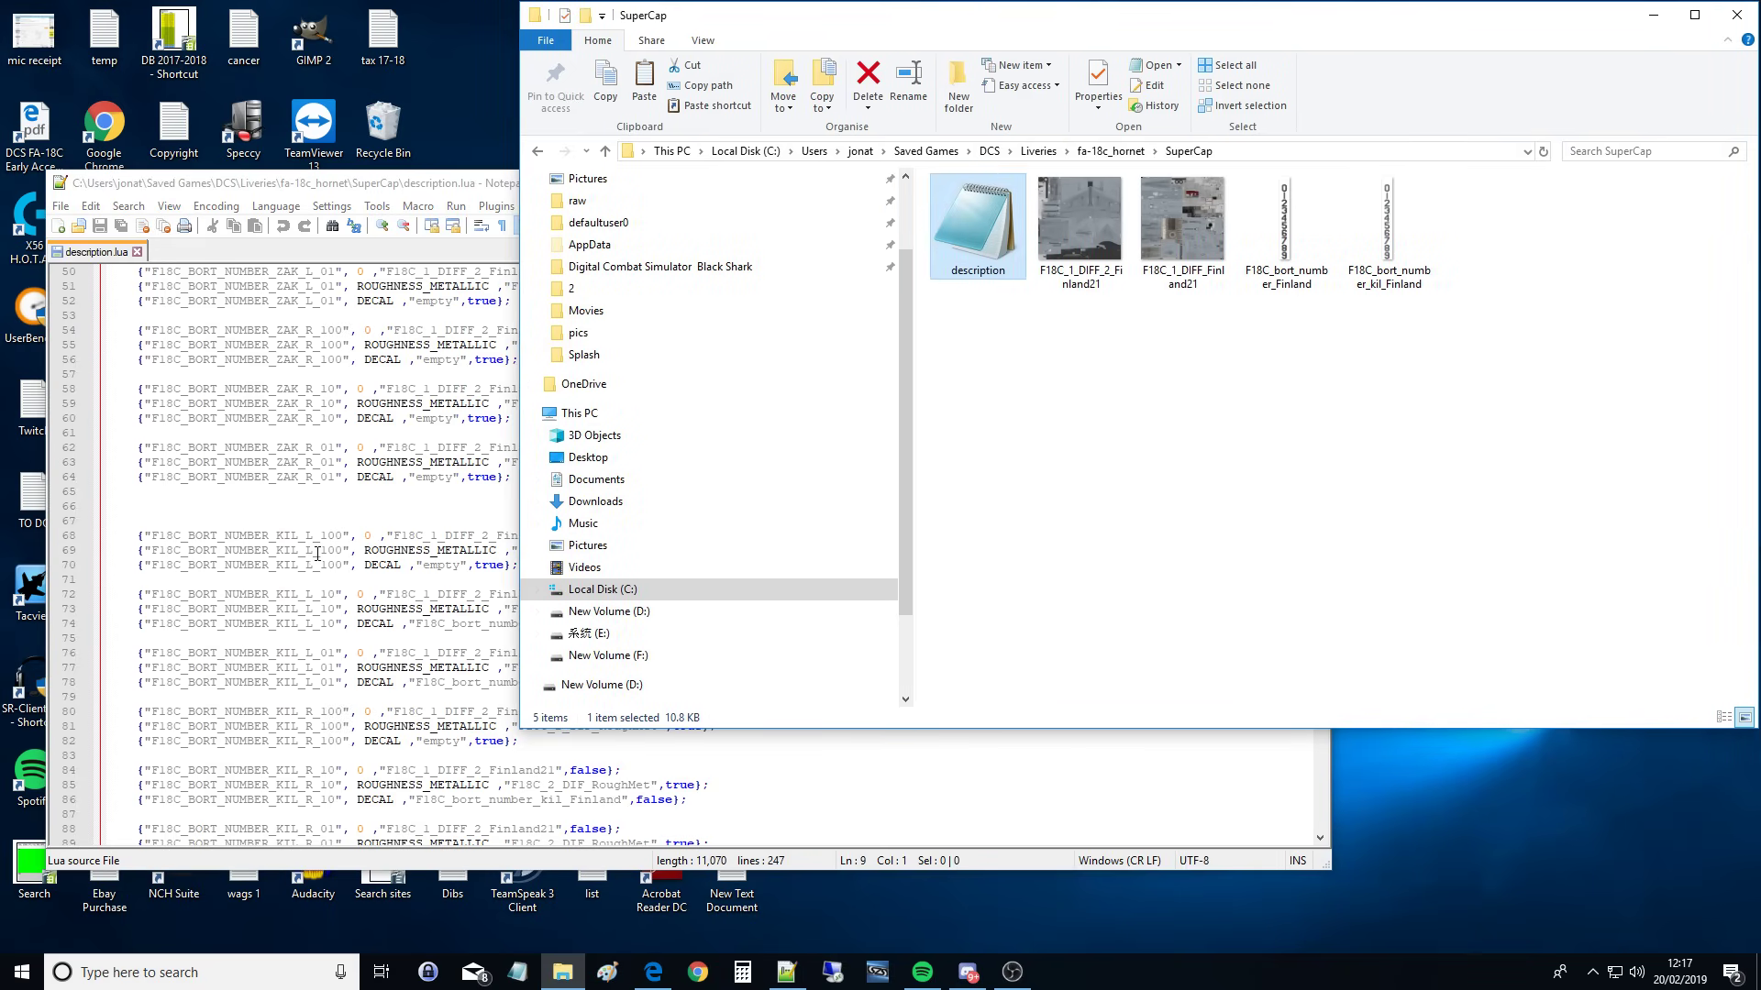
pyautogui.click(342, 536)
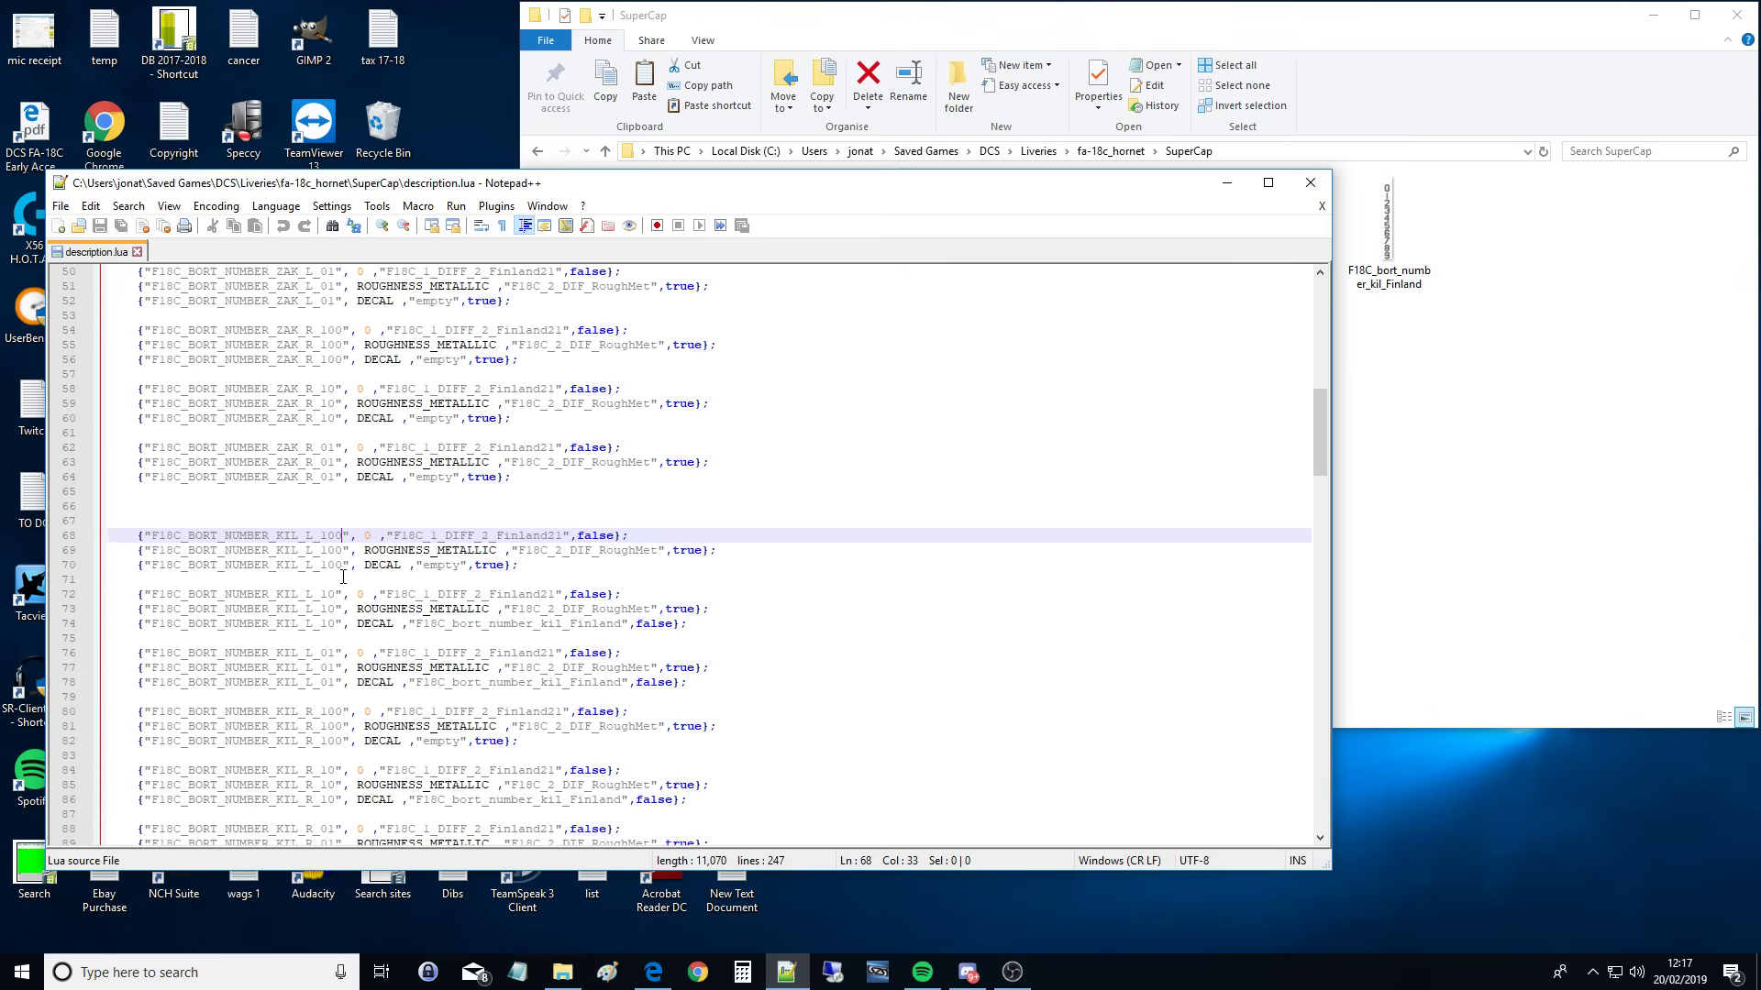
pyautogui.scroll(-20, 434, 473)
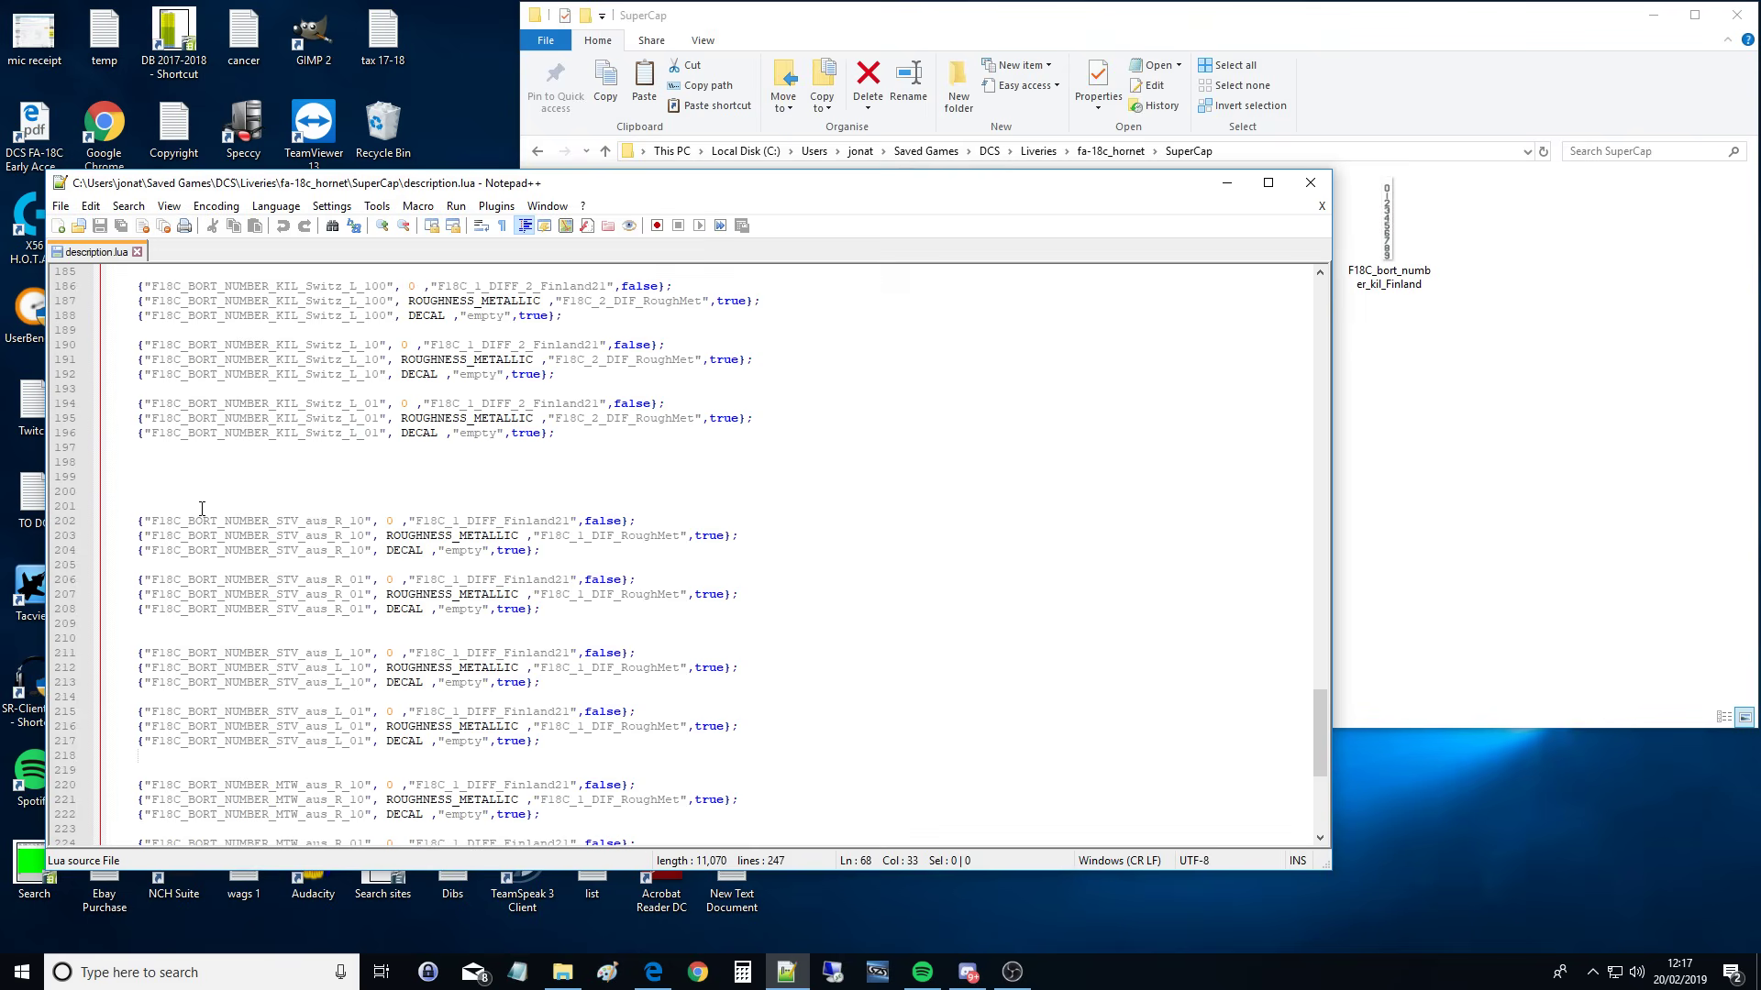
pyautogui.moveTo(201, 509); pyautogui.dragTo(367, 539)
pyautogui.moveTo(238, 580); pyautogui.dragTo(367, 605)
pyautogui.moveTo(237, 653); pyautogui.dragTo(359, 684)
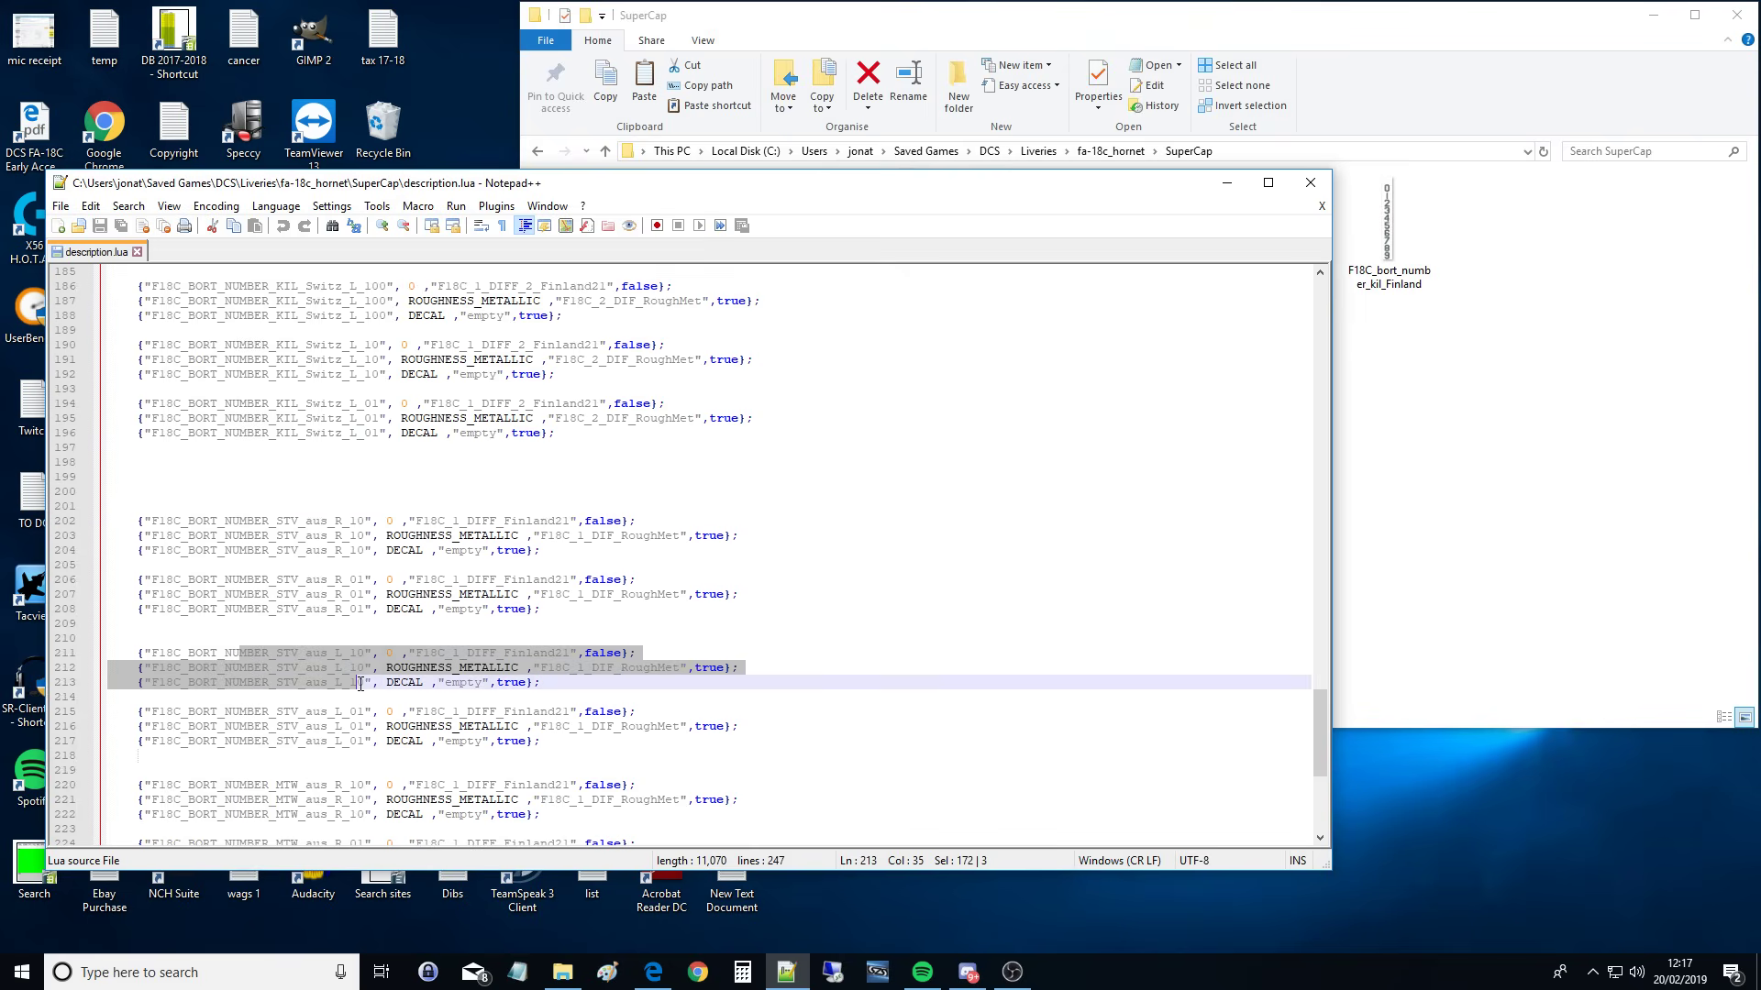
# Step: Compare the bort-number texture file with the pilot texture name on line 238 and MTW_aus_L_10 entries
pyautogui.click(1701, 310)
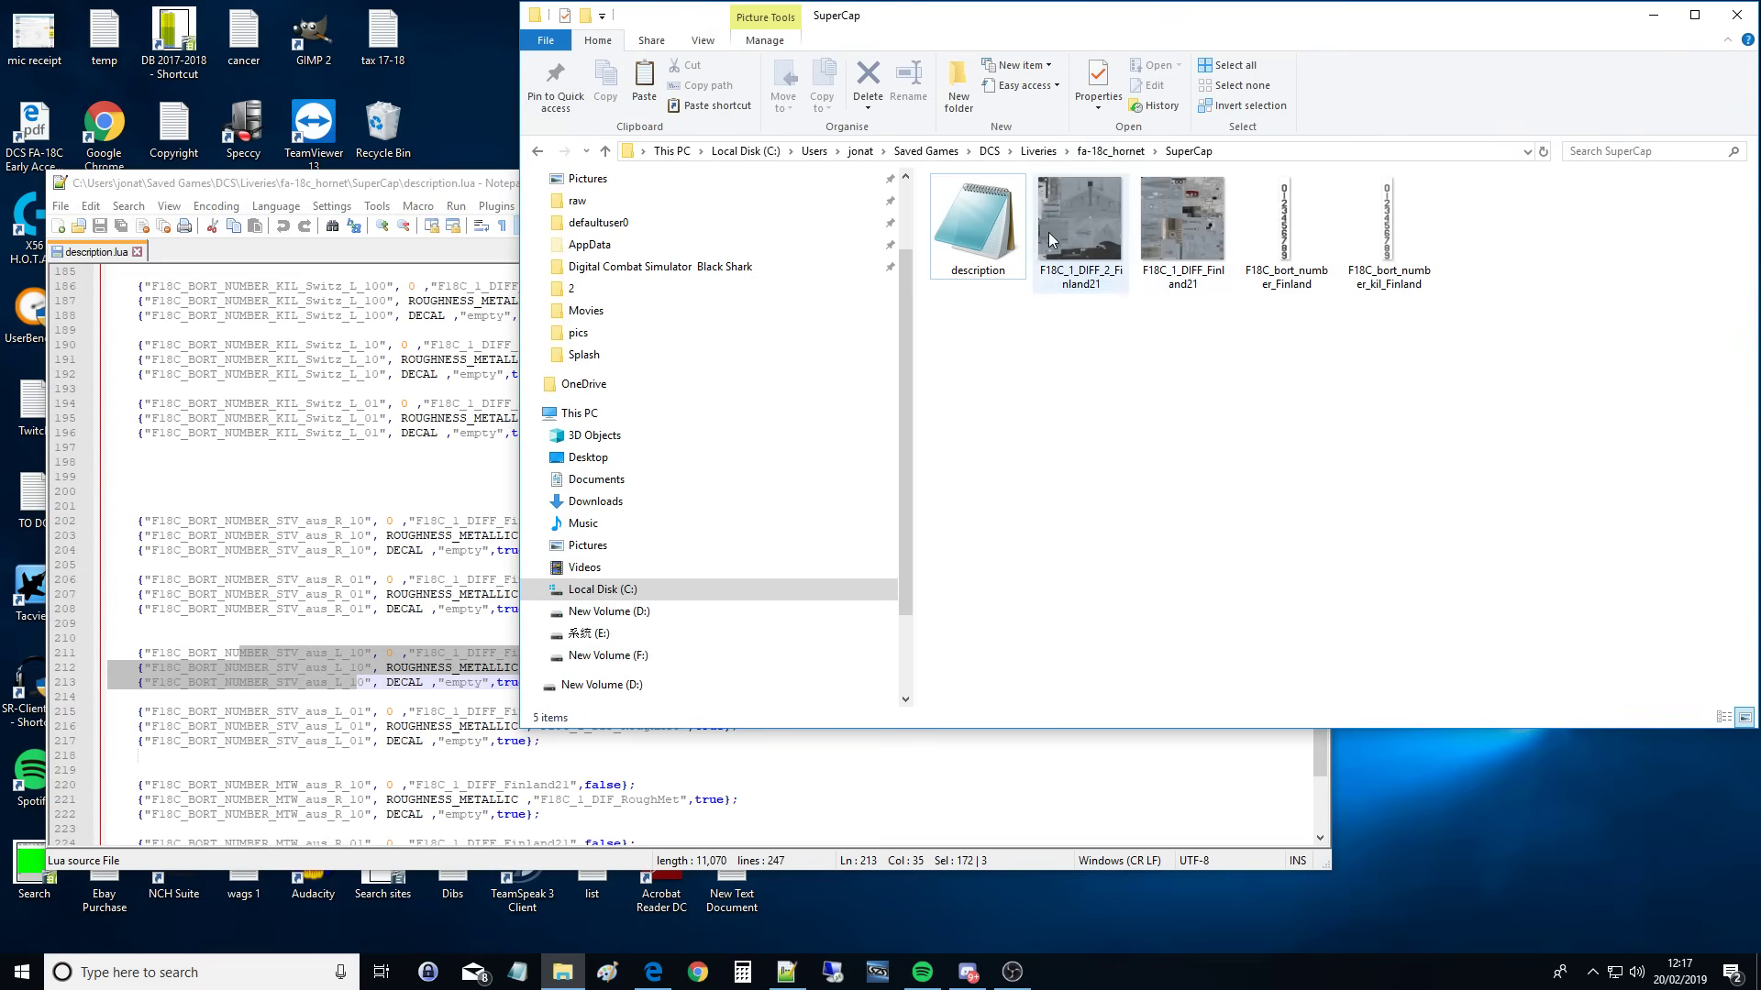
pyautogui.click(1409, 241)
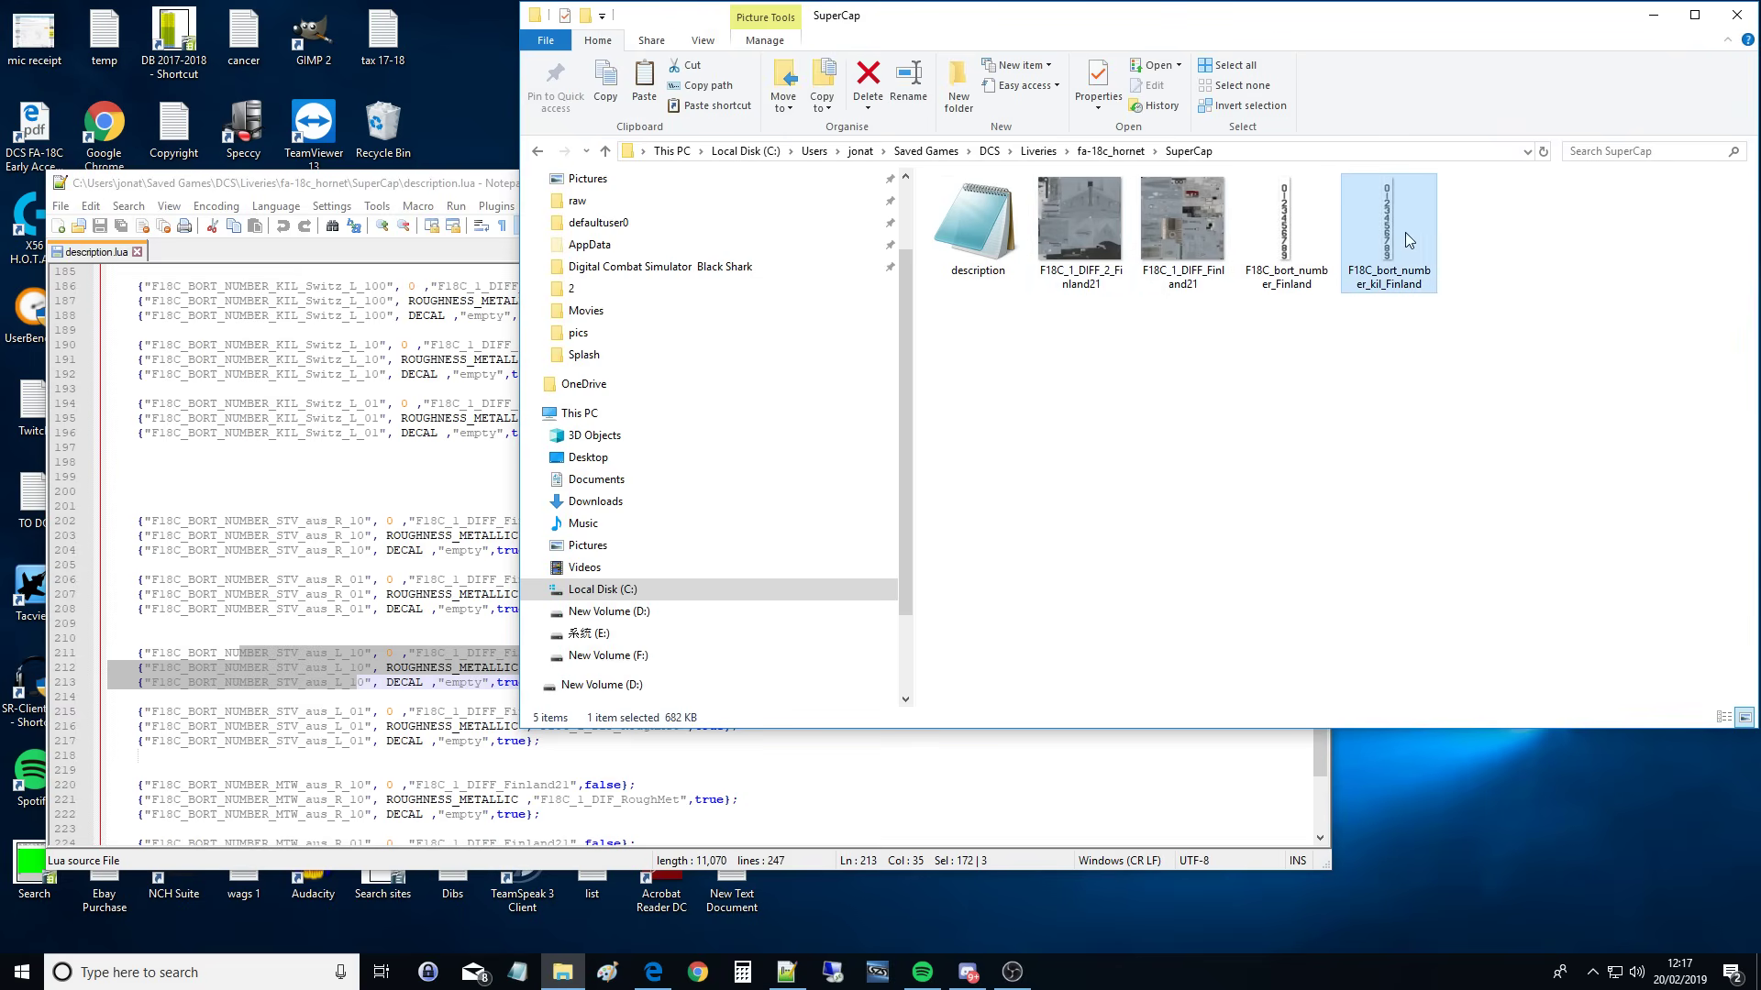
pyautogui.click(310, 570)
pyautogui.scroll(-8, 319, 612)
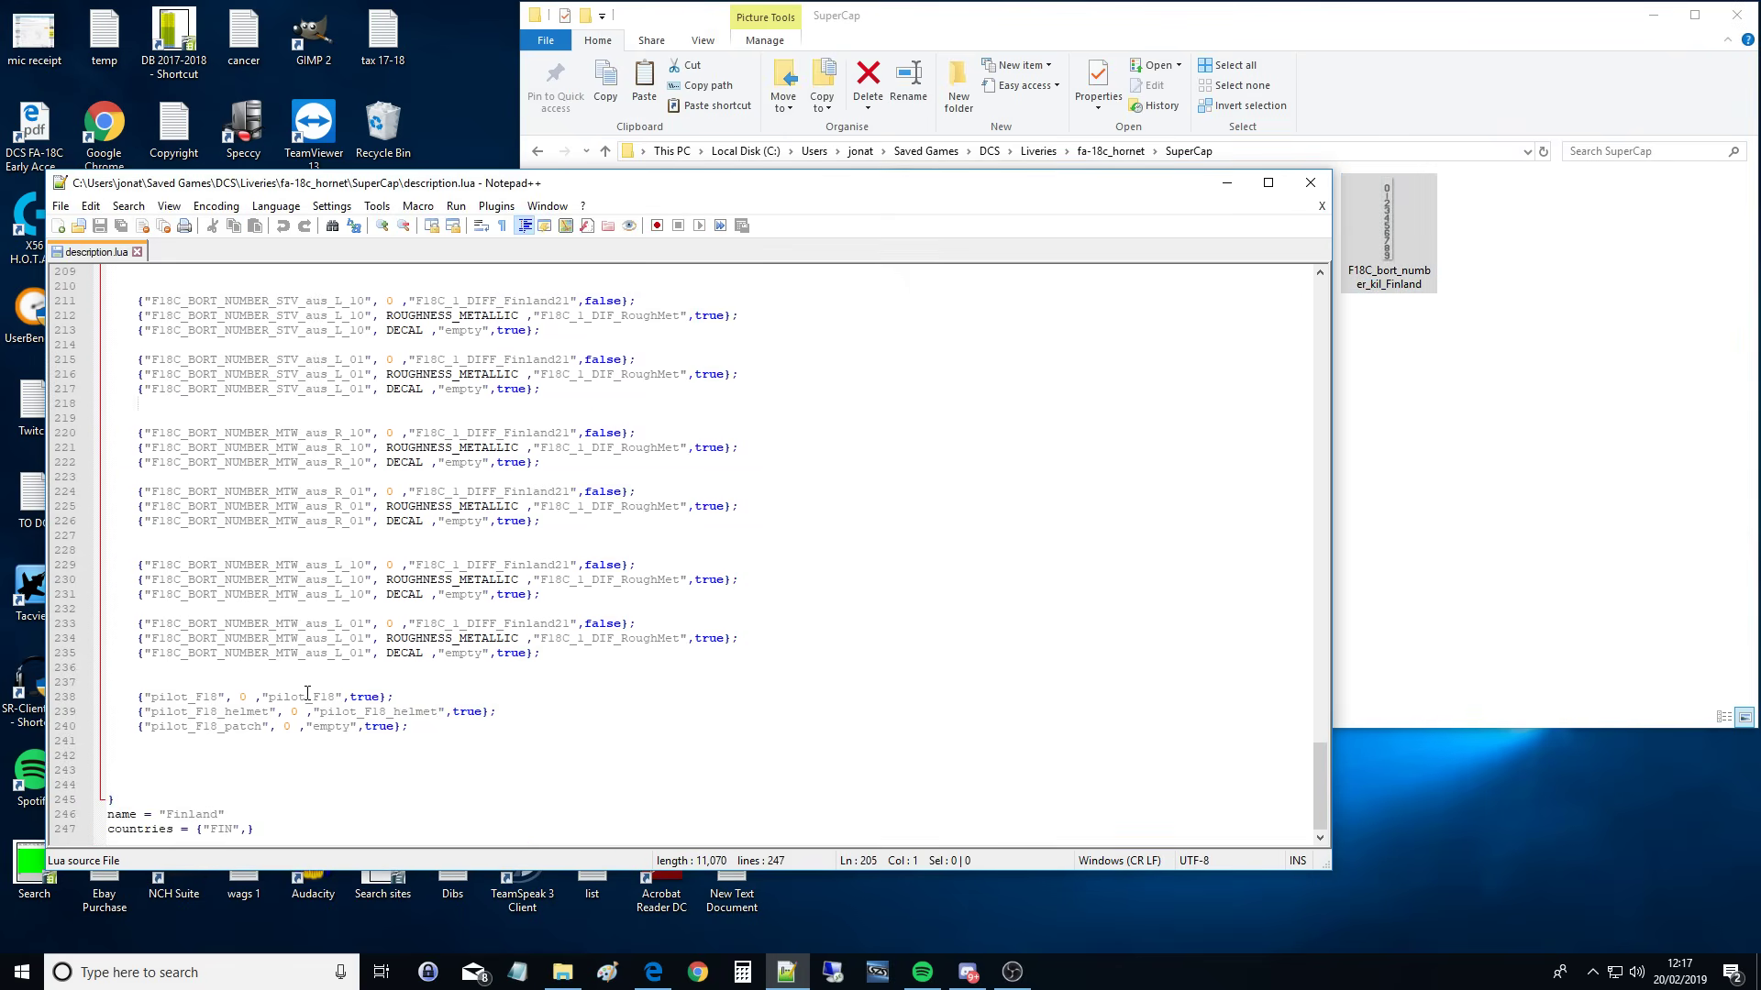
pyautogui.moveTo(277, 698); pyautogui.dragTo(307, 697)
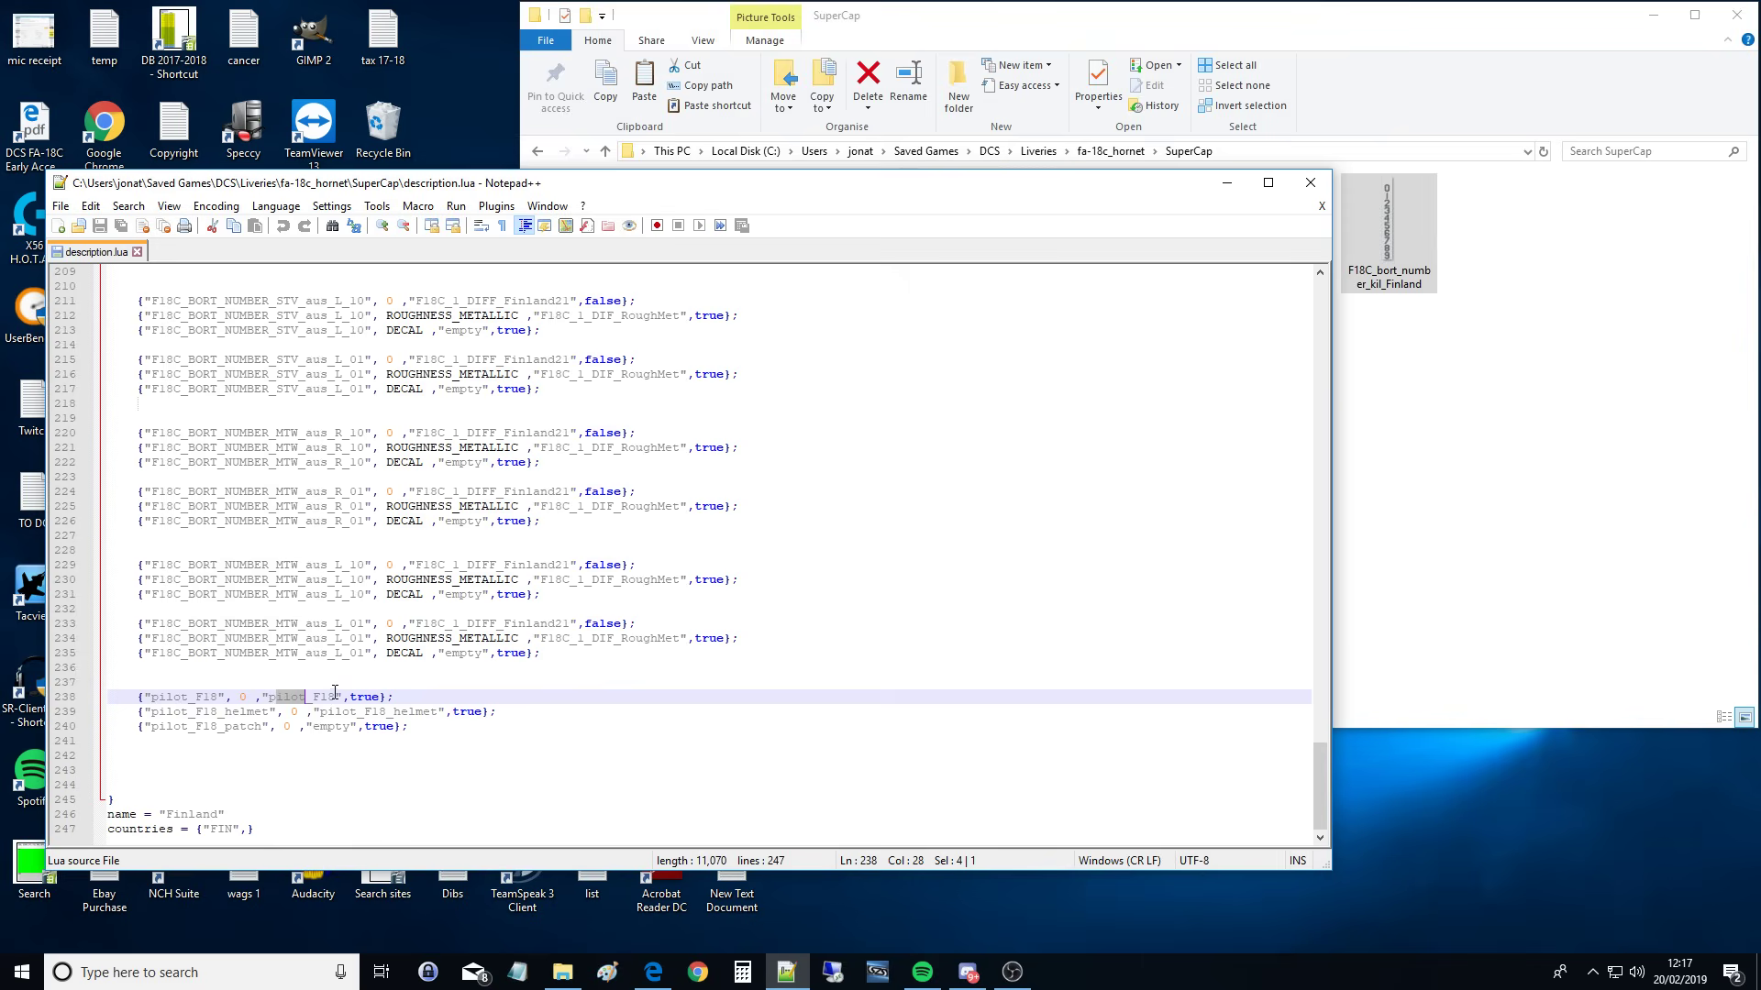
pyautogui.moveTo(336, 695); pyautogui.dragTo(275, 697)
pyautogui.moveTo(233, 566); pyautogui.dragTo(650, 593)
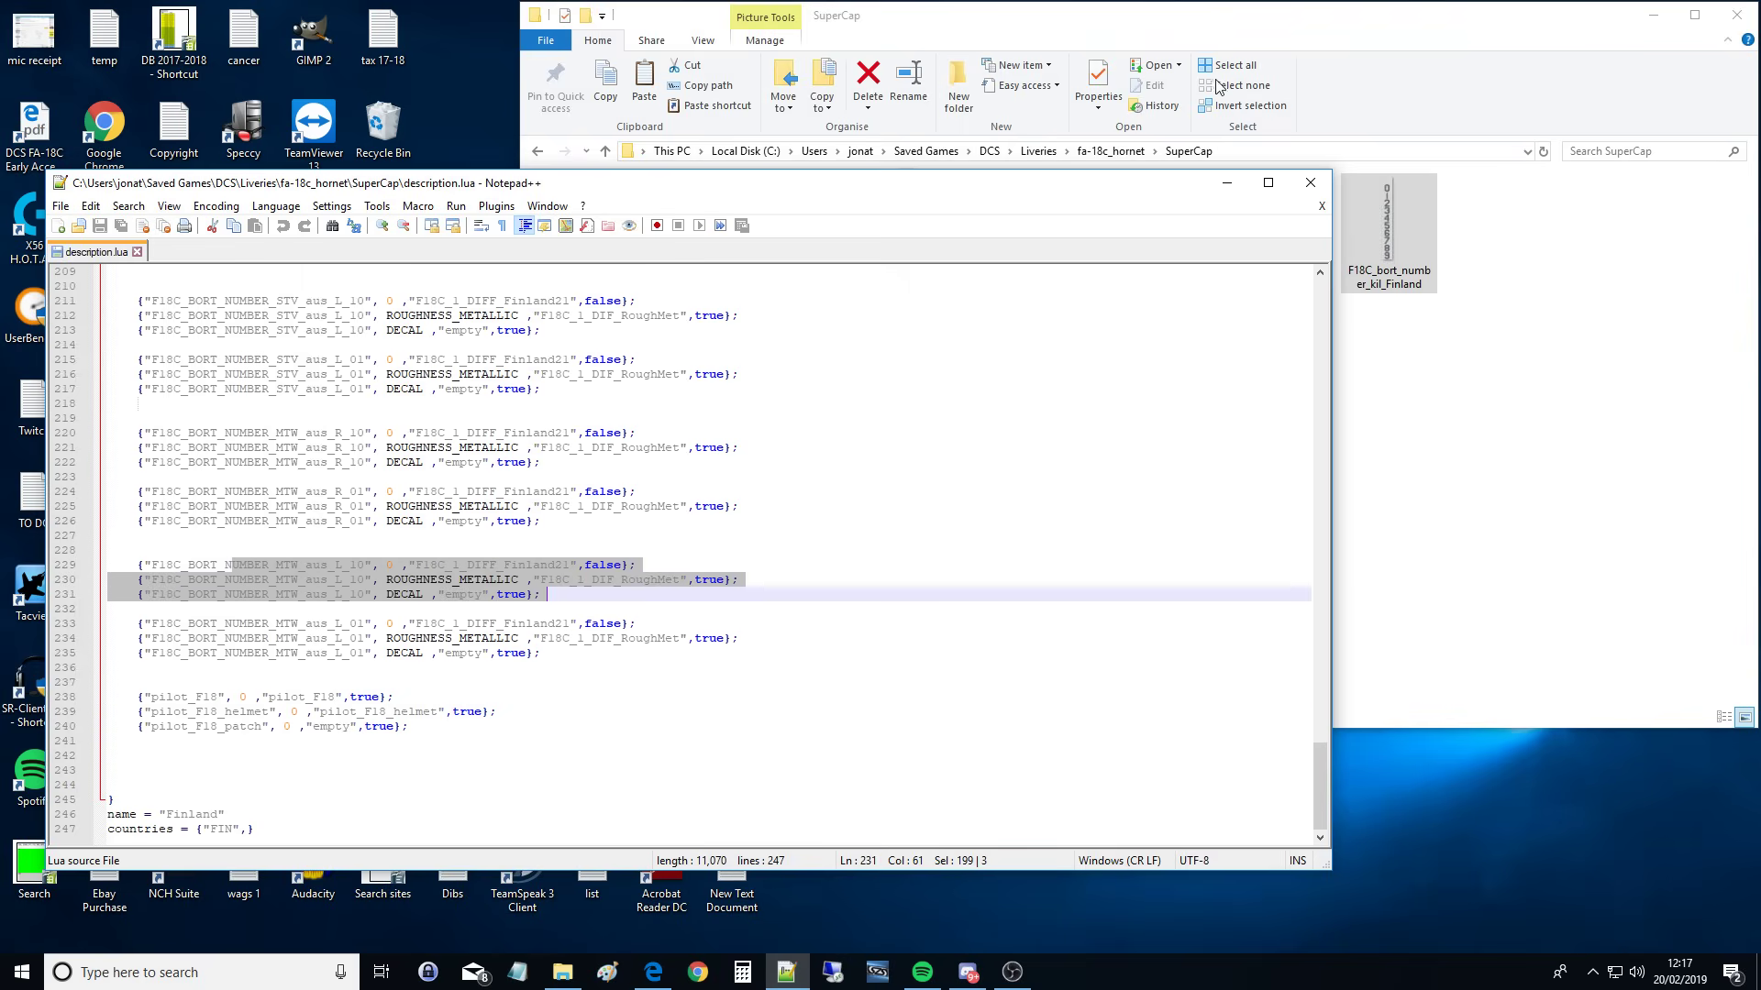
# Step: Cross-check the folder's texture file names against the pilot texture entry in description.lua
pyautogui.click(1289, 16)
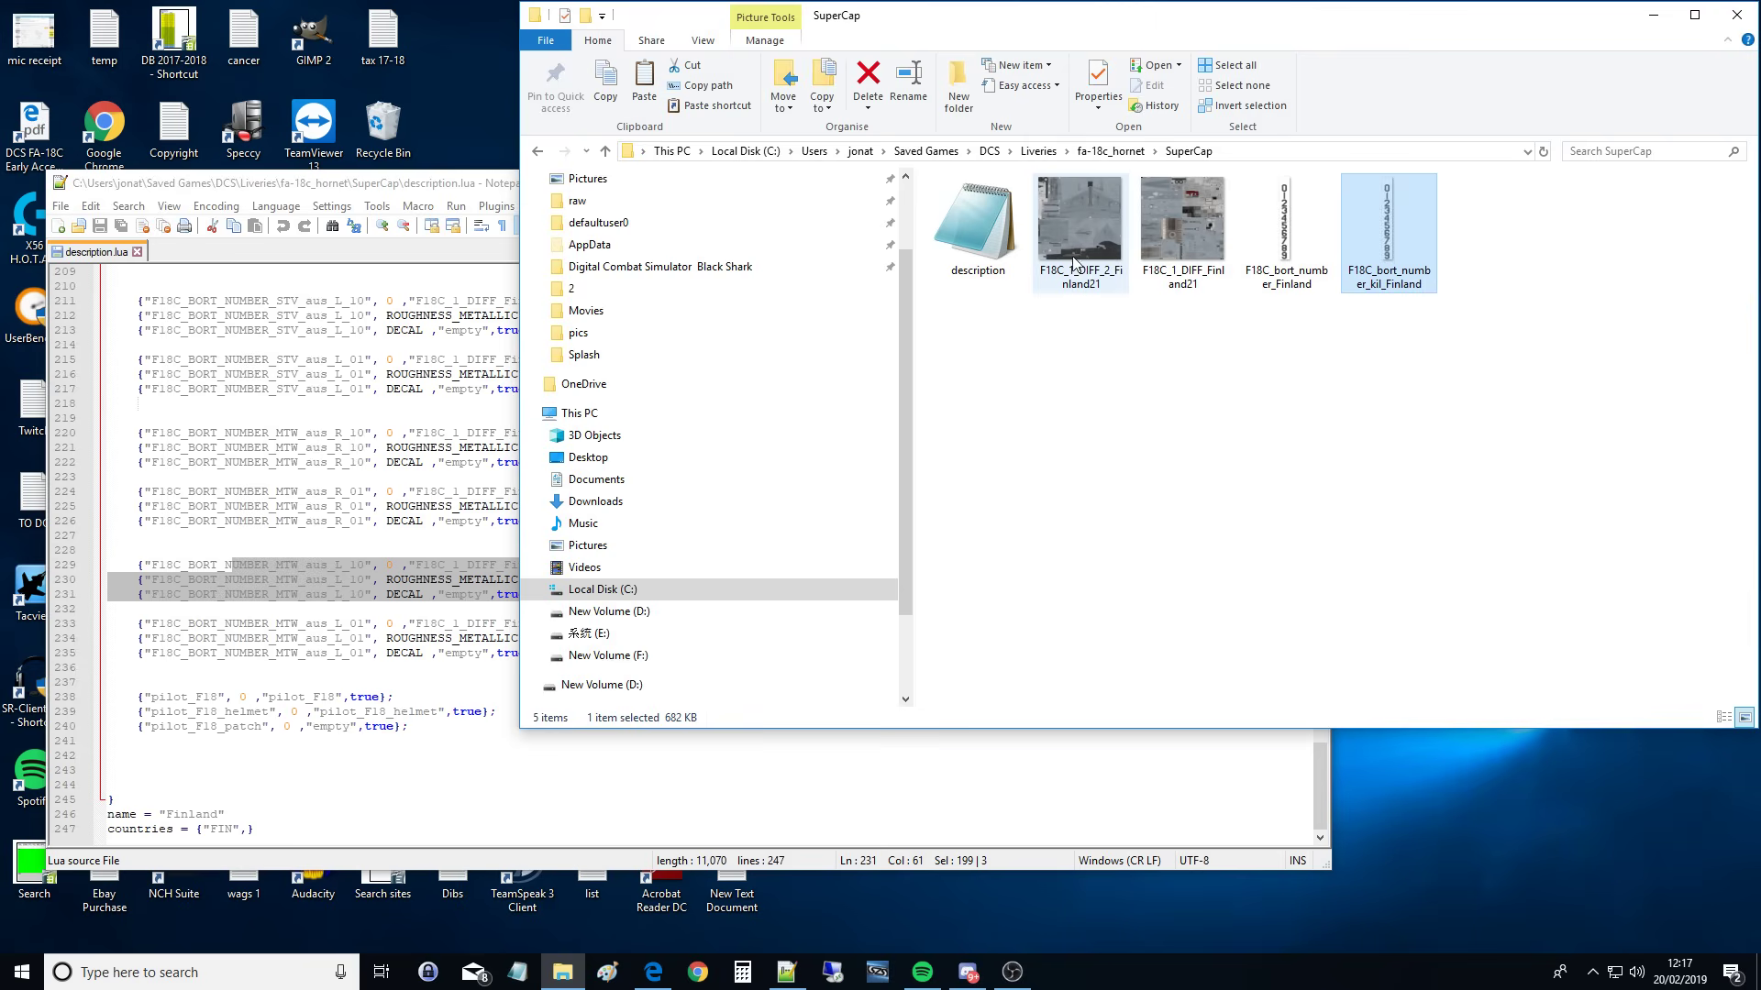
pyautogui.click(286, 829)
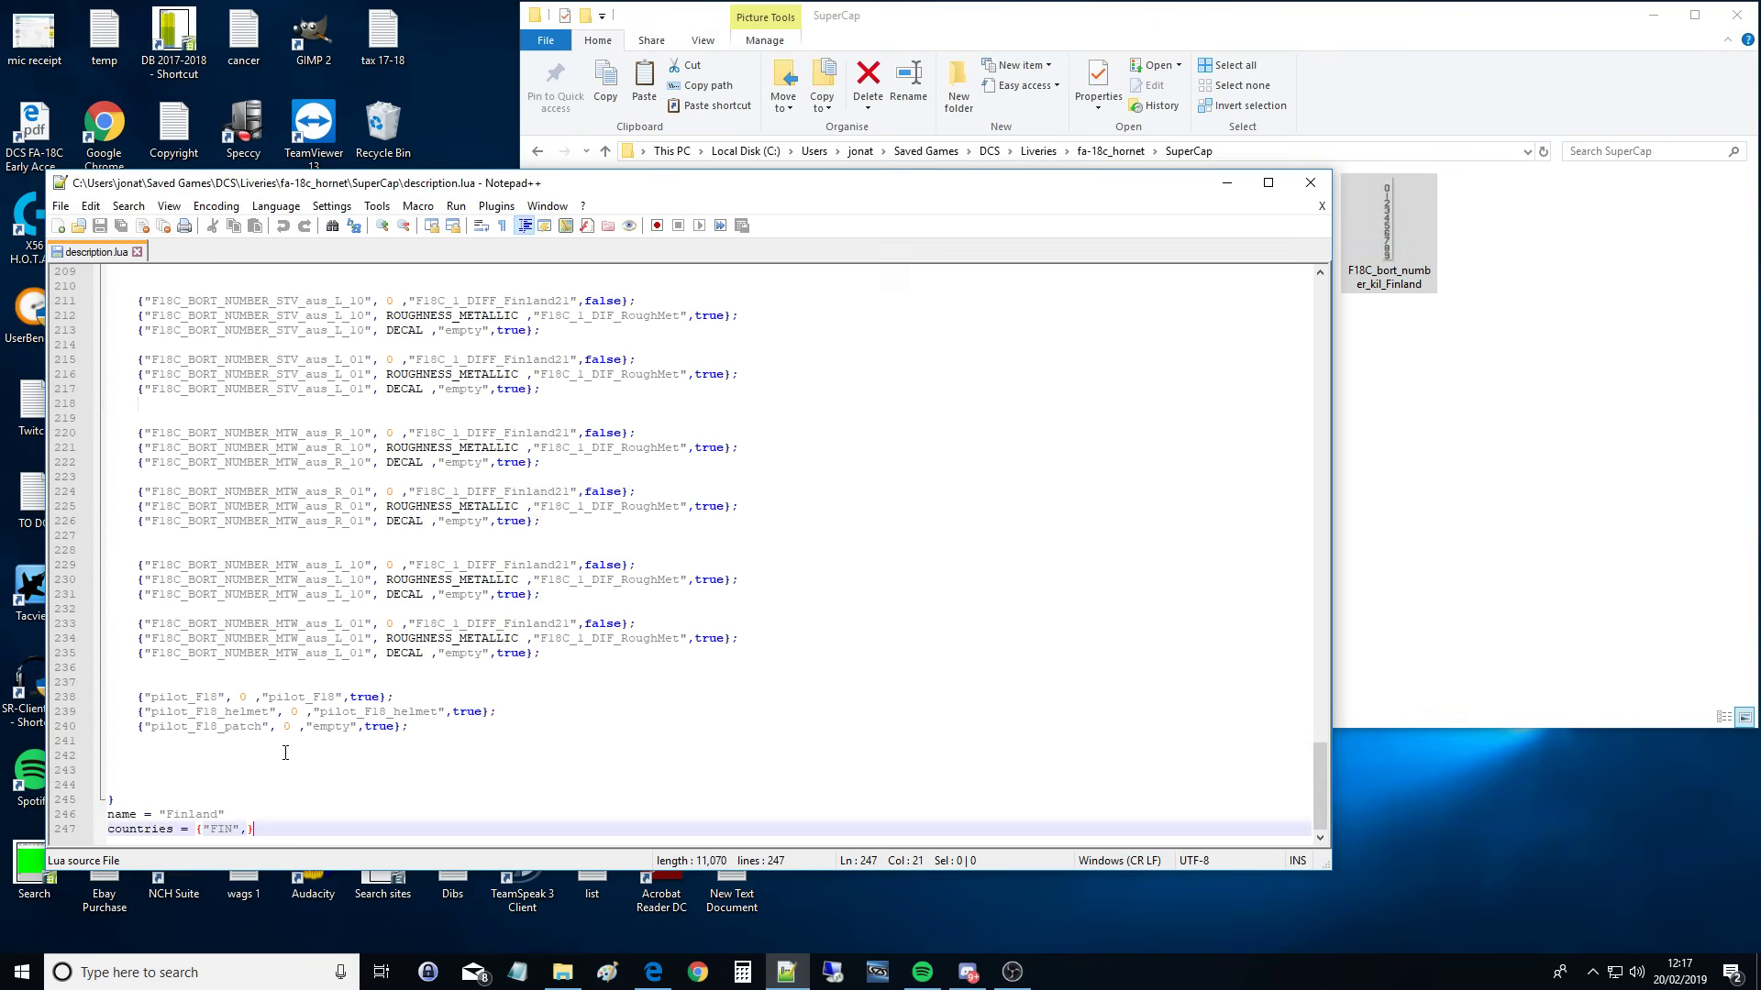
pyautogui.moveTo(276, 696); pyautogui.dragTo(336, 697)
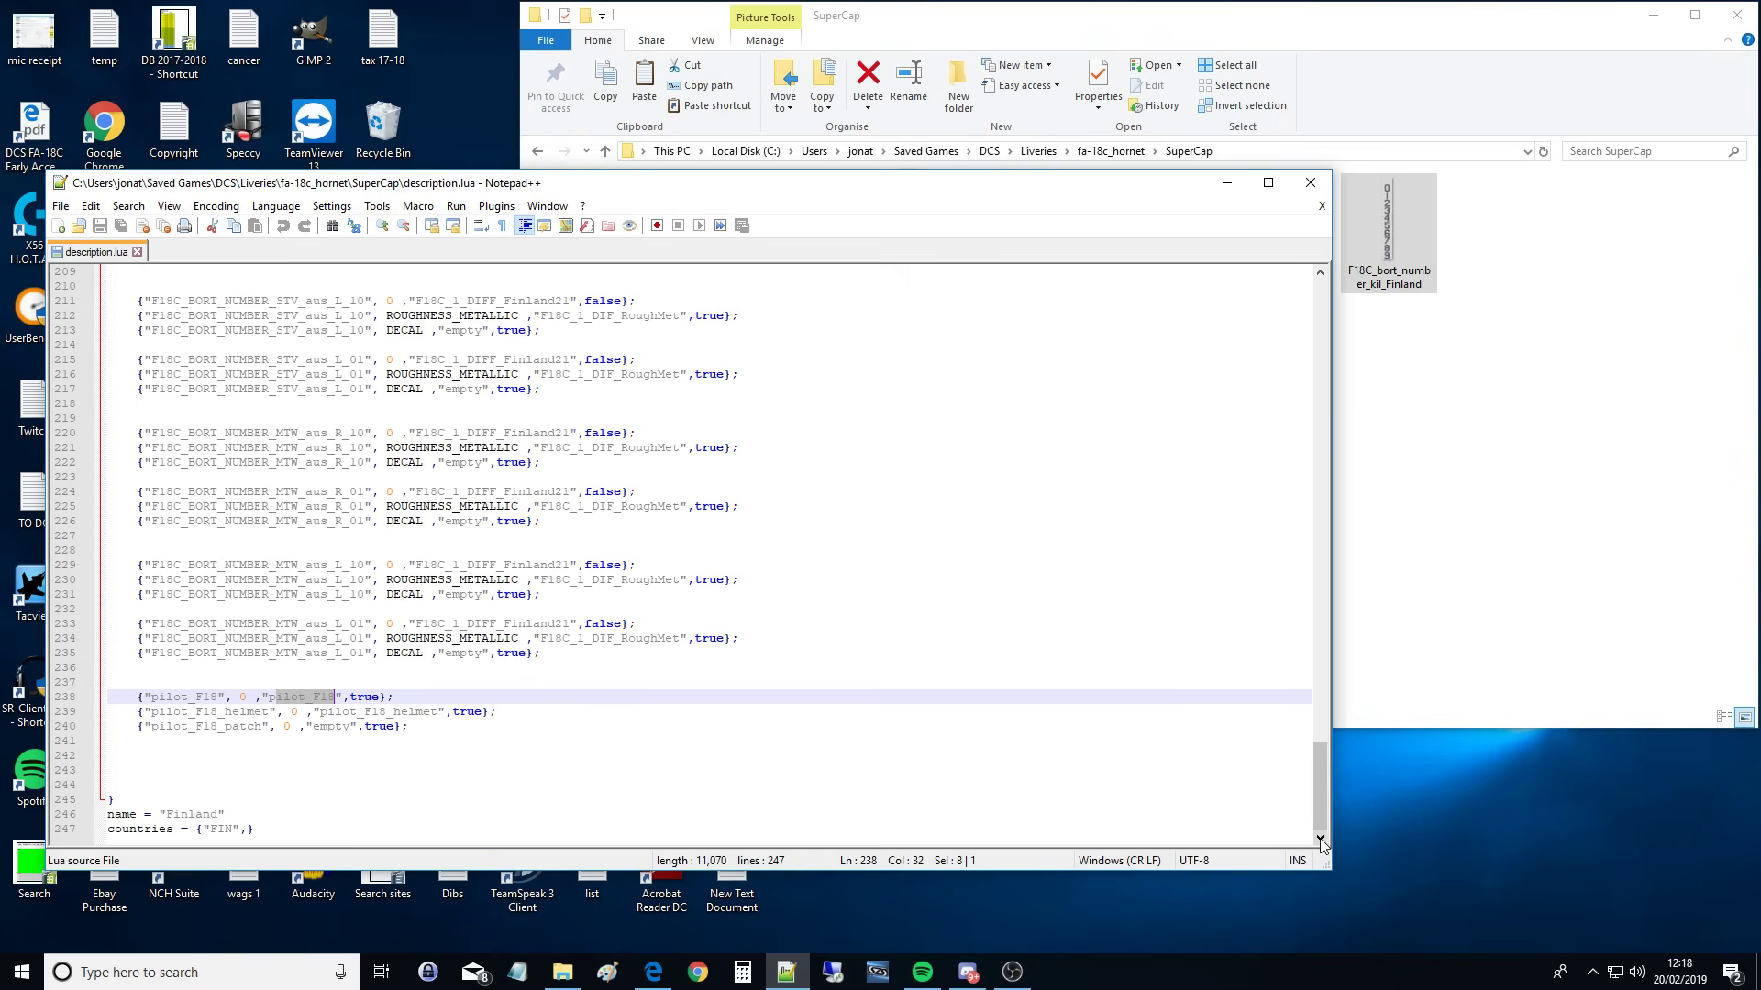
pyautogui.click(1419, 331)
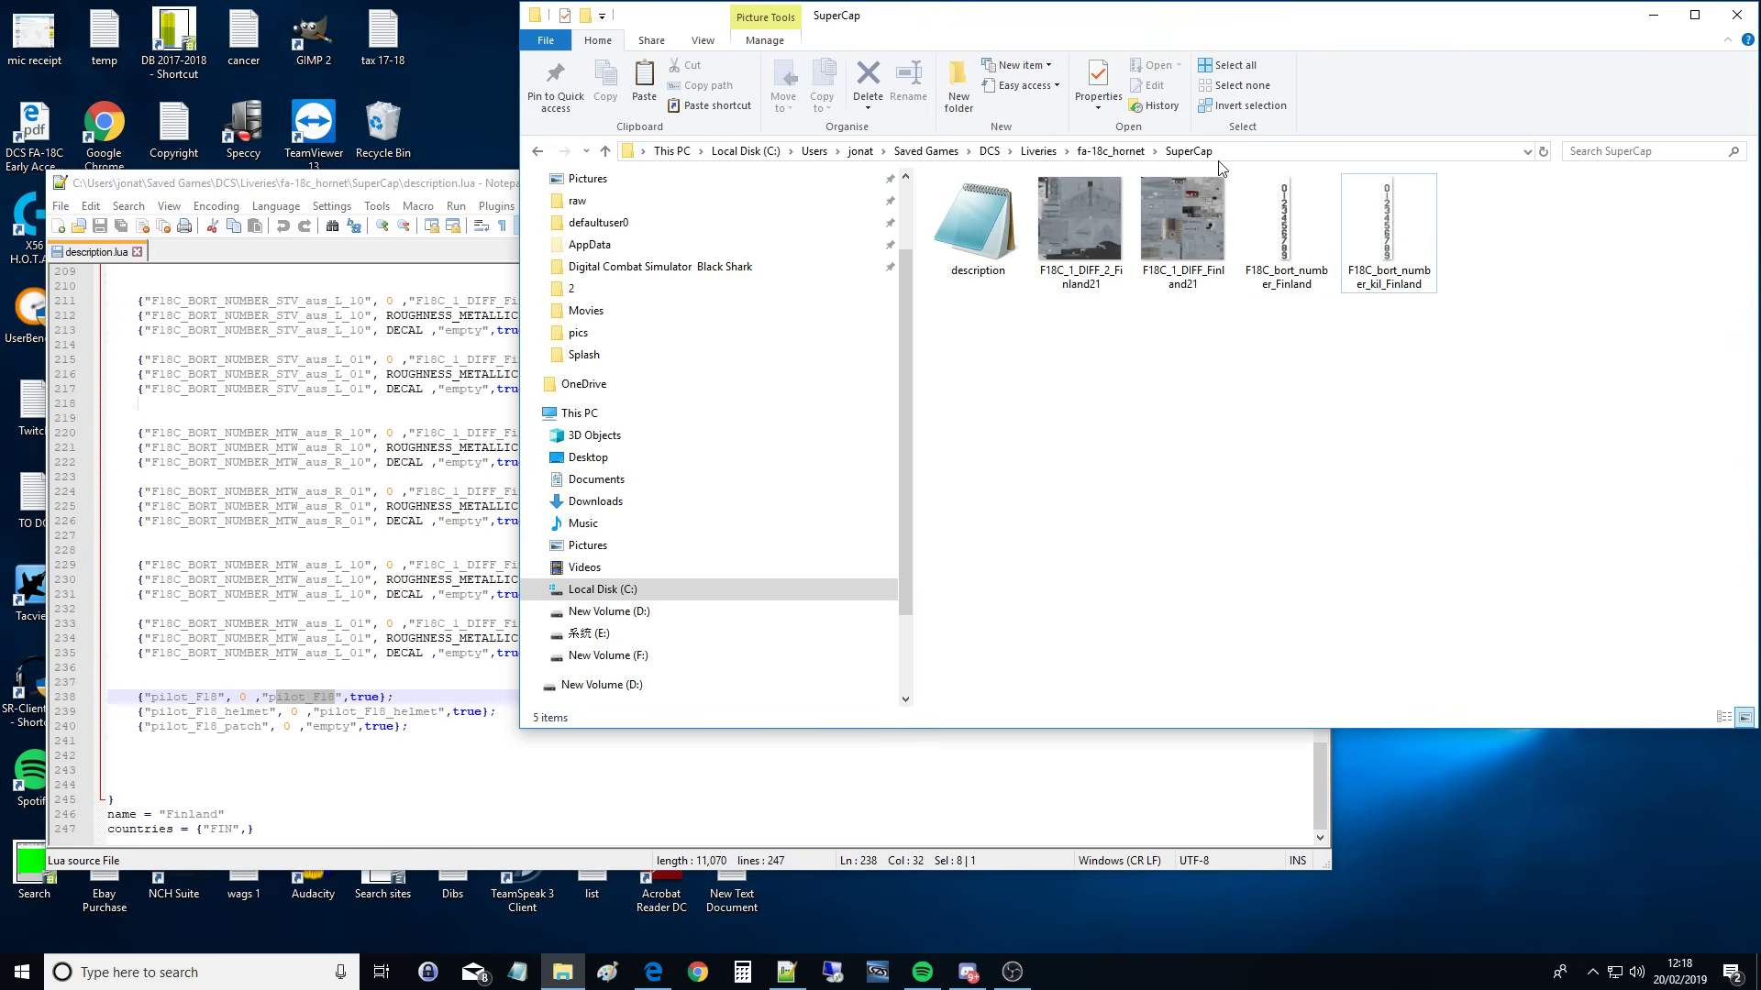
pyautogui.click(492, 189)
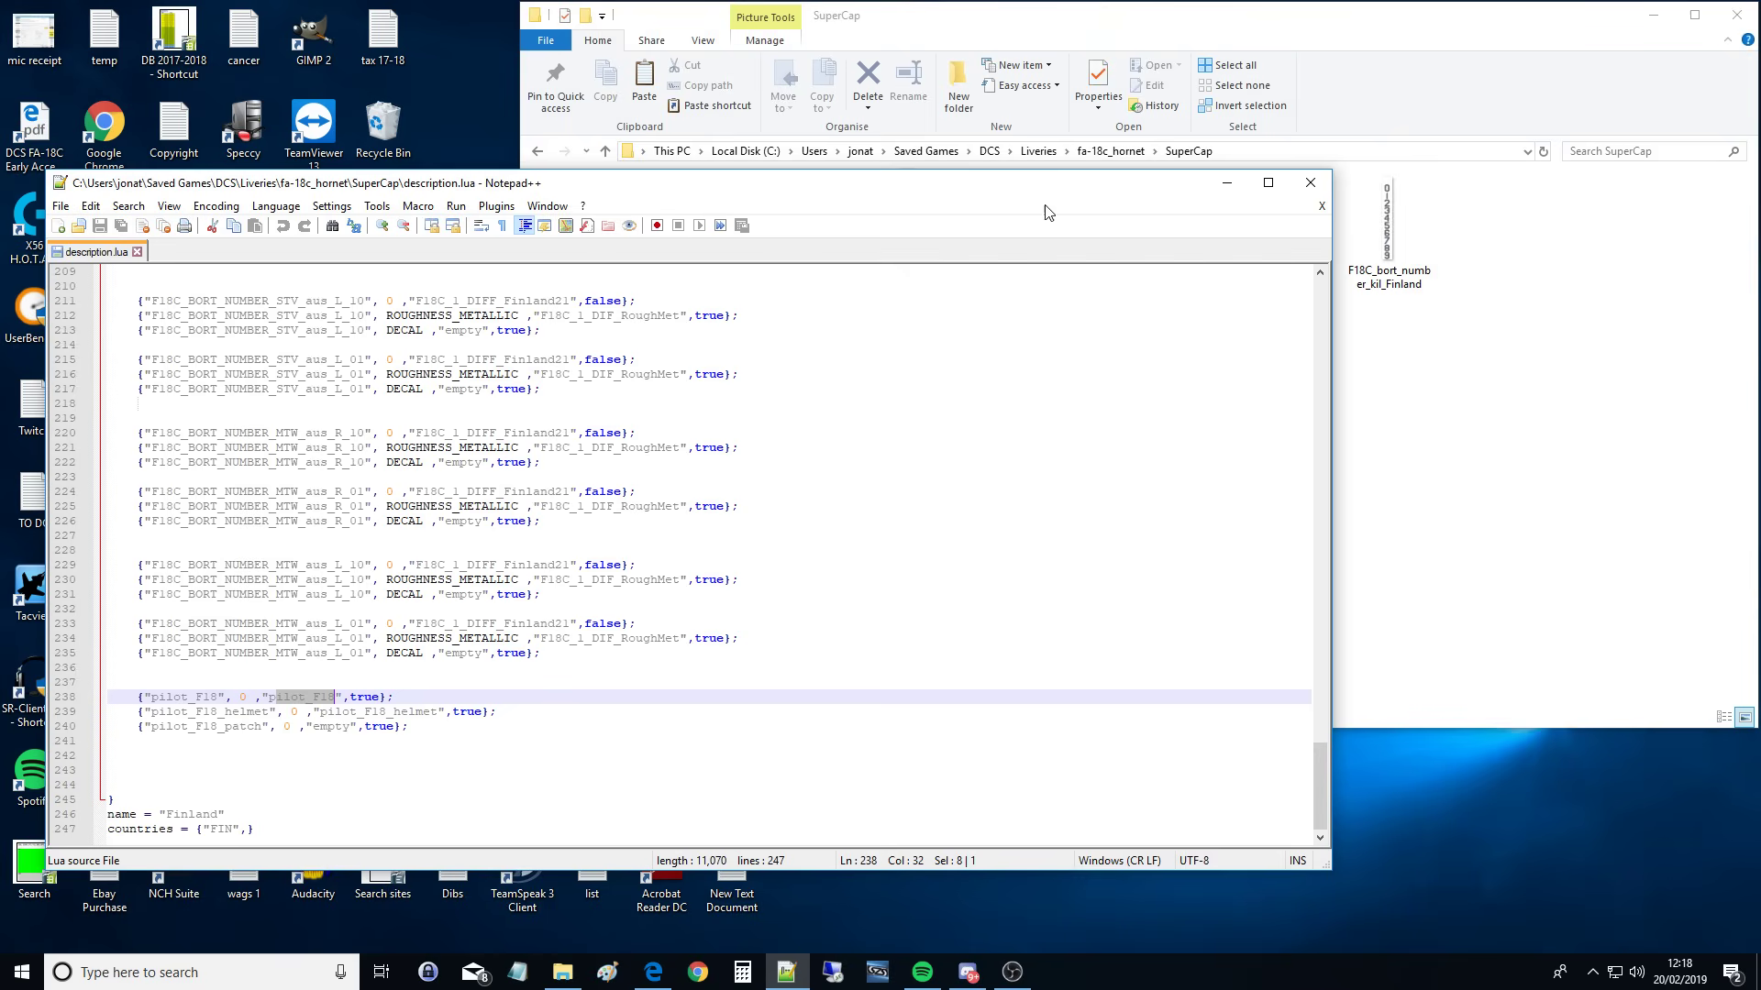
pyautogui.click(1094, 28)
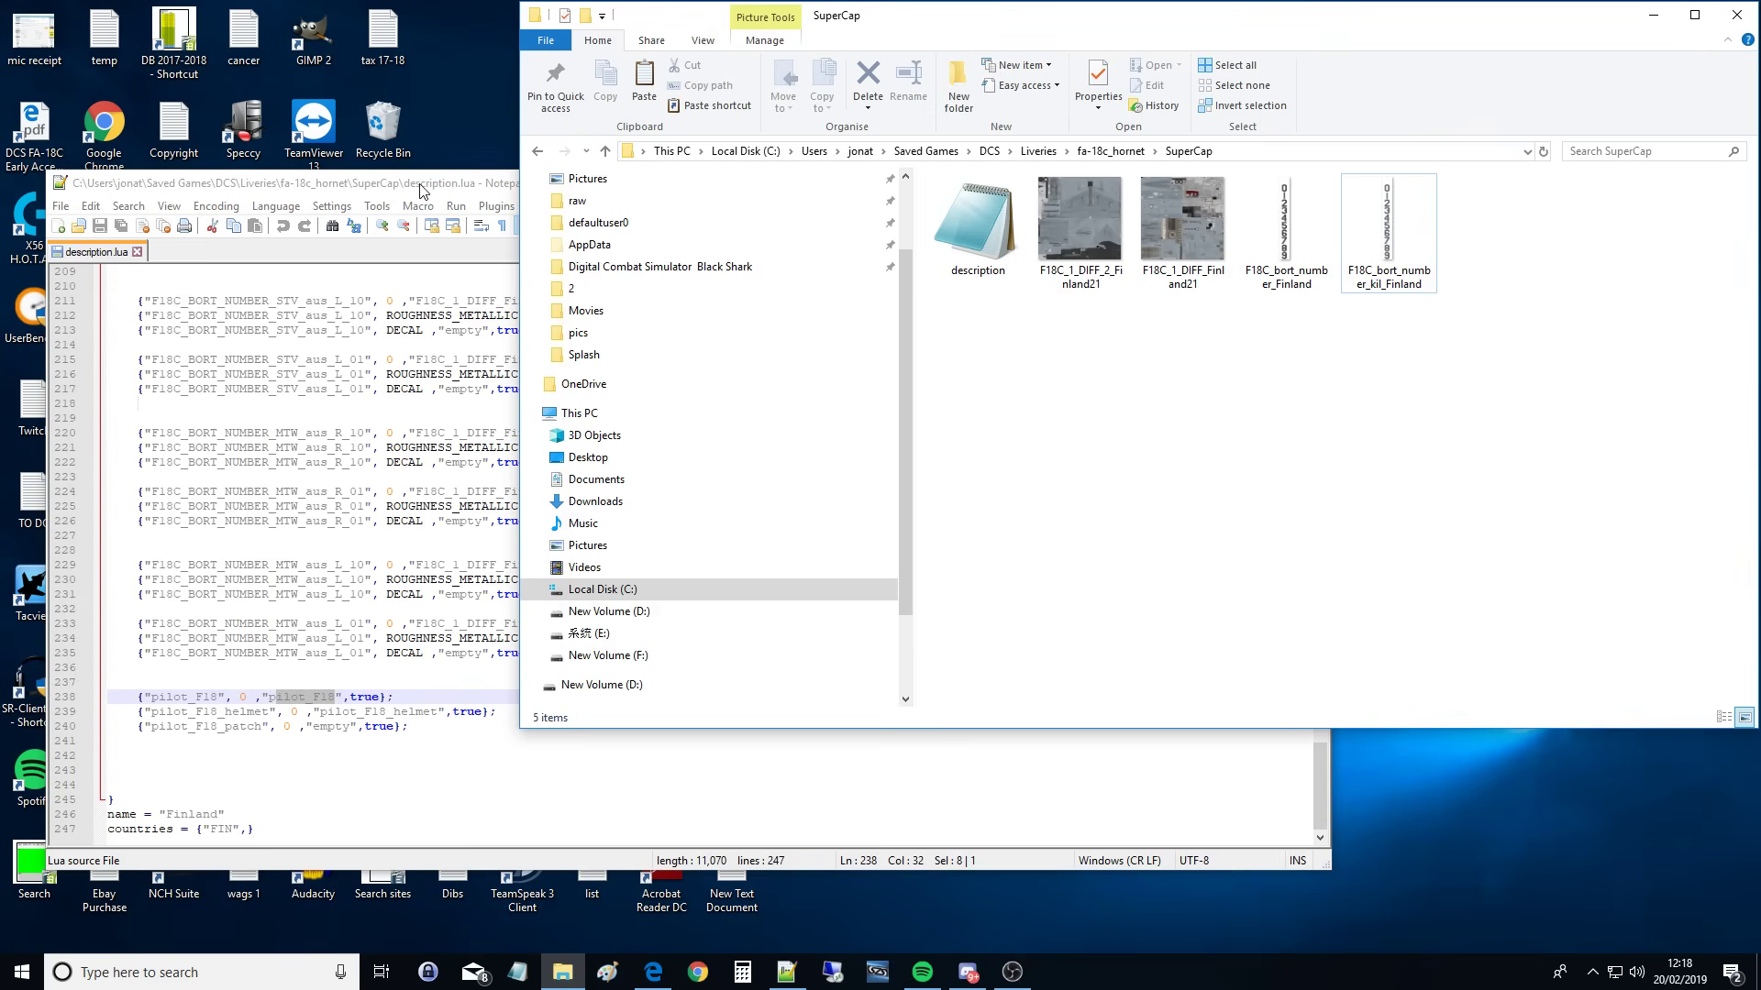
pyautogui.click(453, 190)
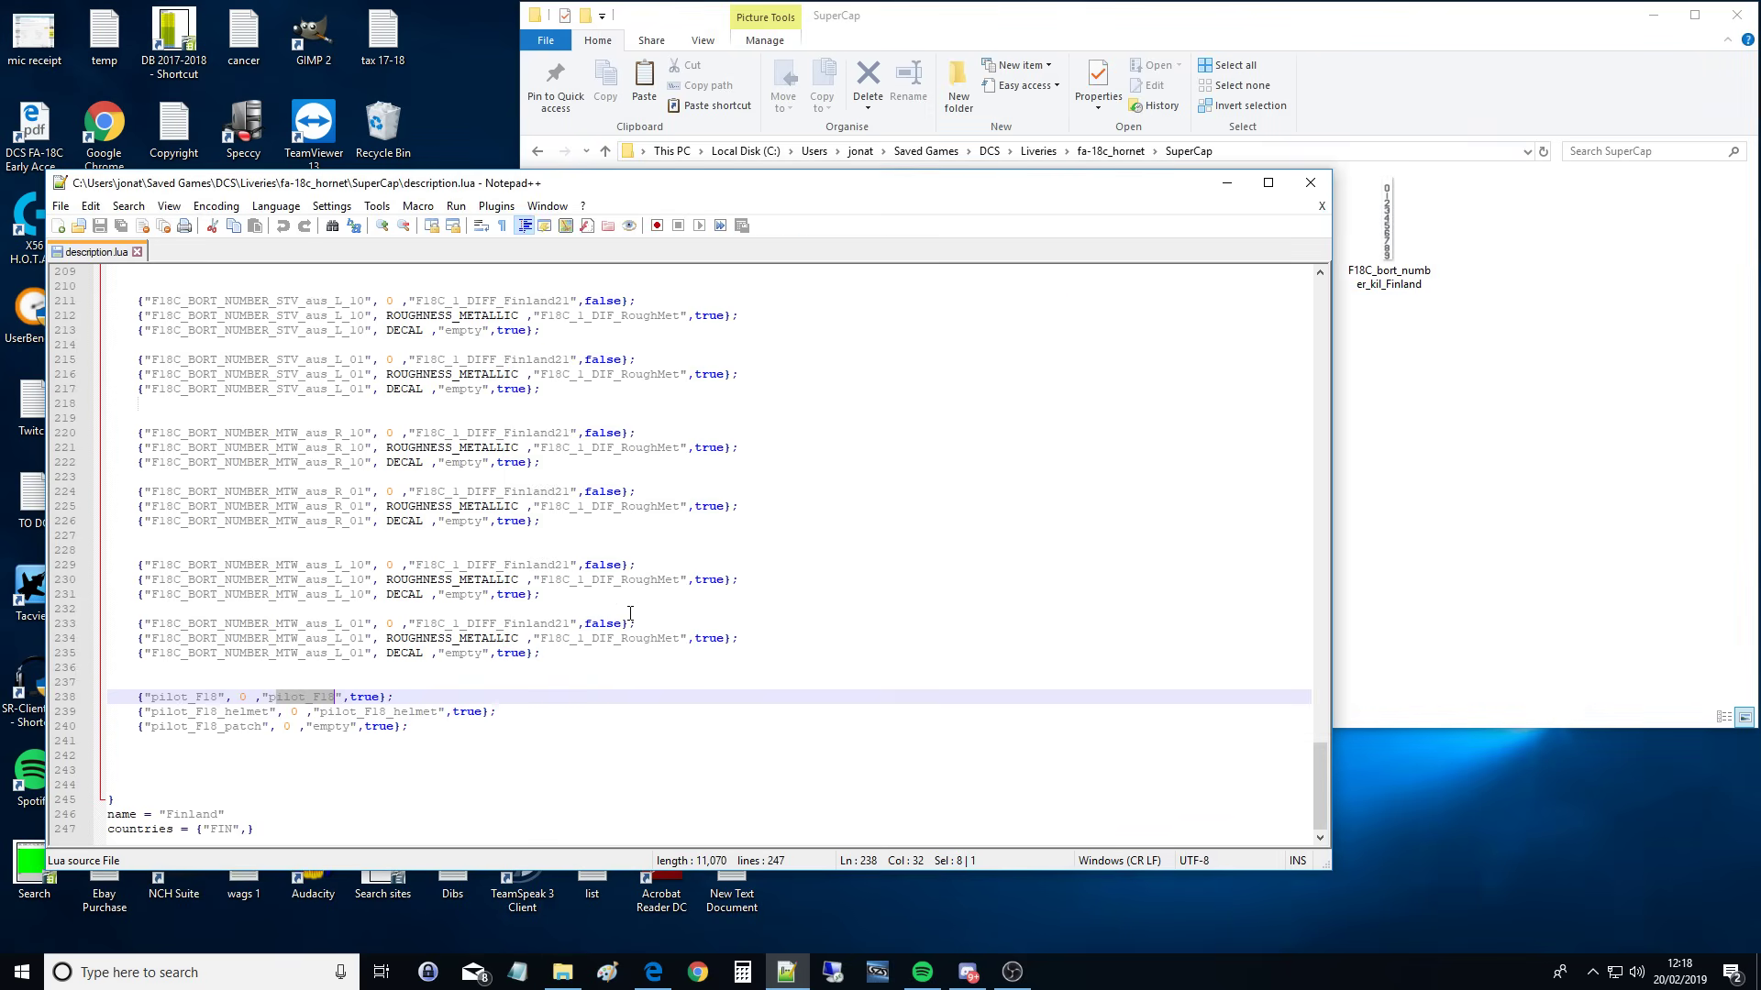
# Step: Change the livery name on line 246 to SuperCap and delete the FIN countries line
pyautogui.doubleClick(186, 814)
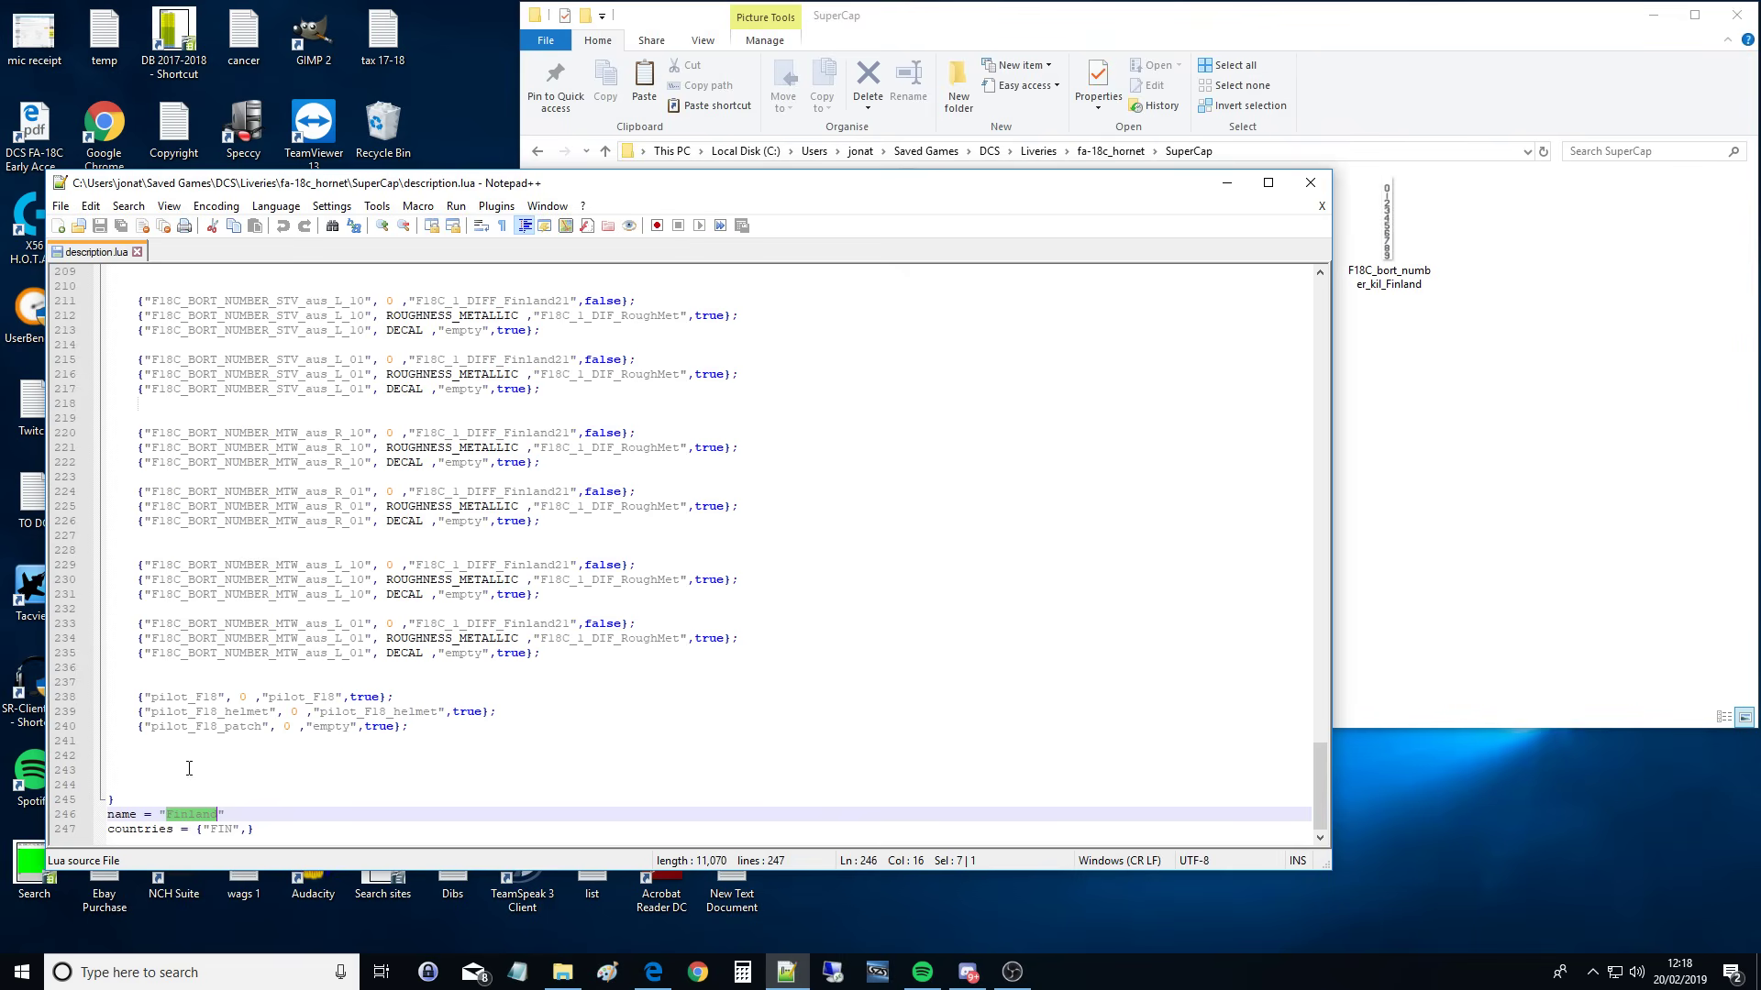
pyautogui.write('SuperCap')
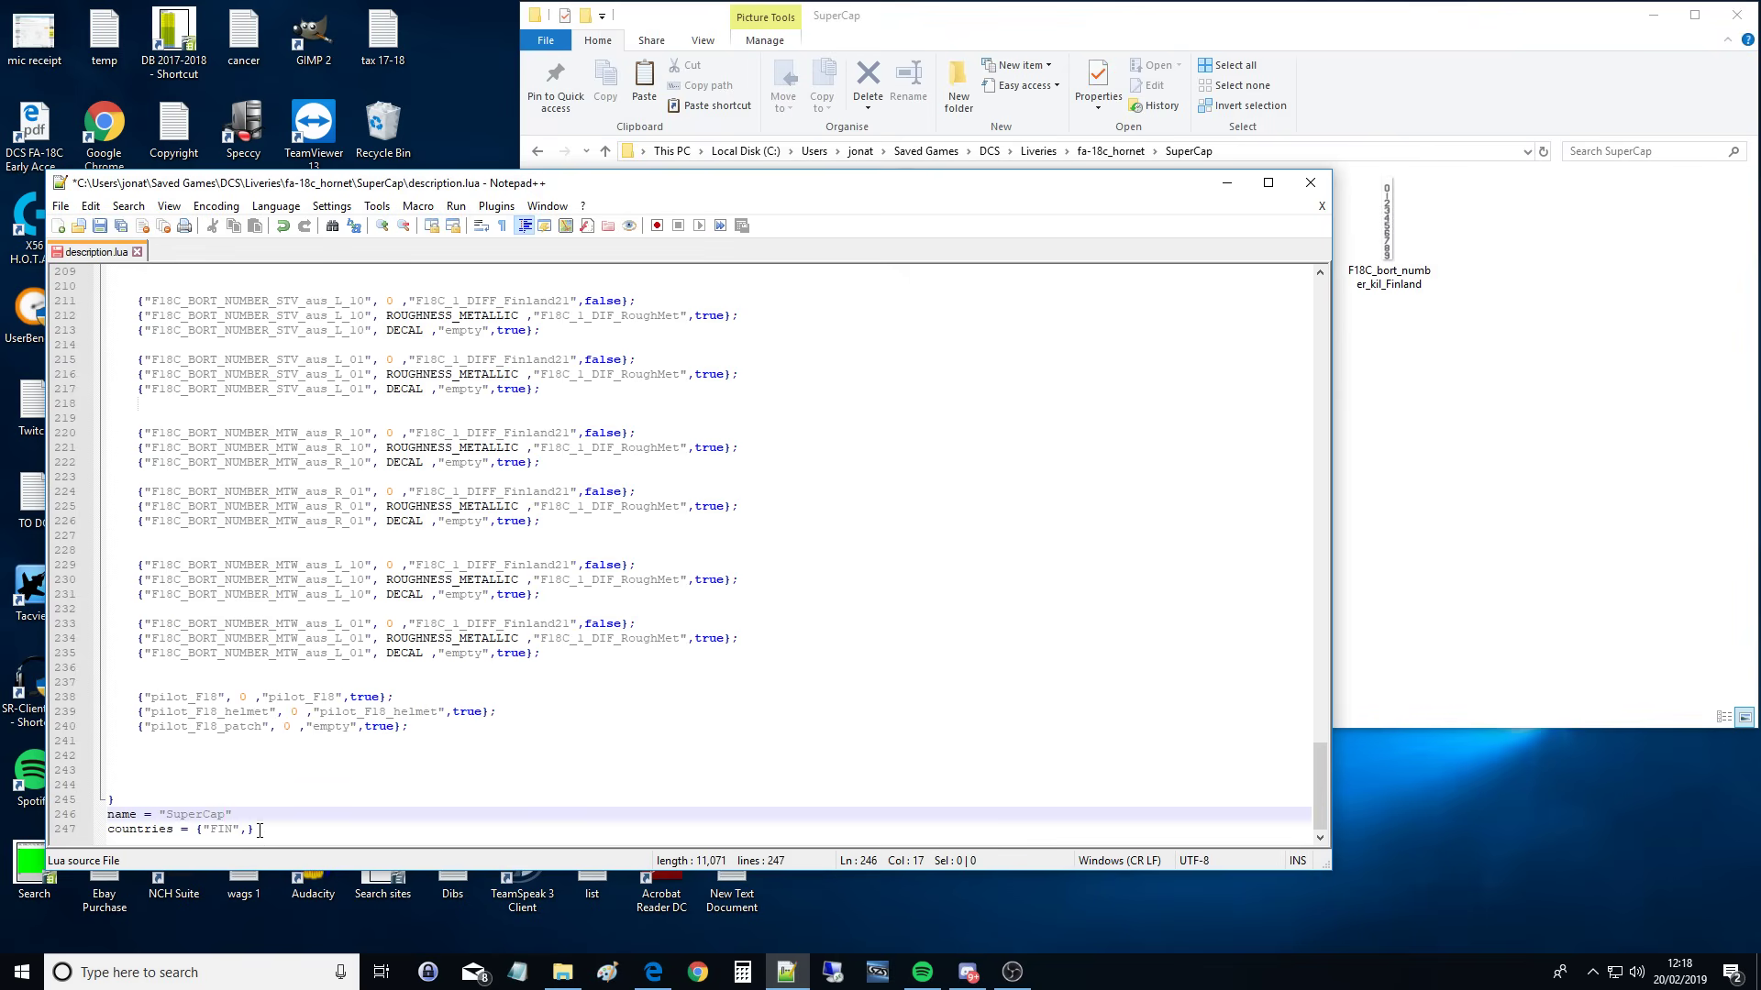
pyautogui.moveTo(260, 830); pyautogui.dragTo(108, 830)
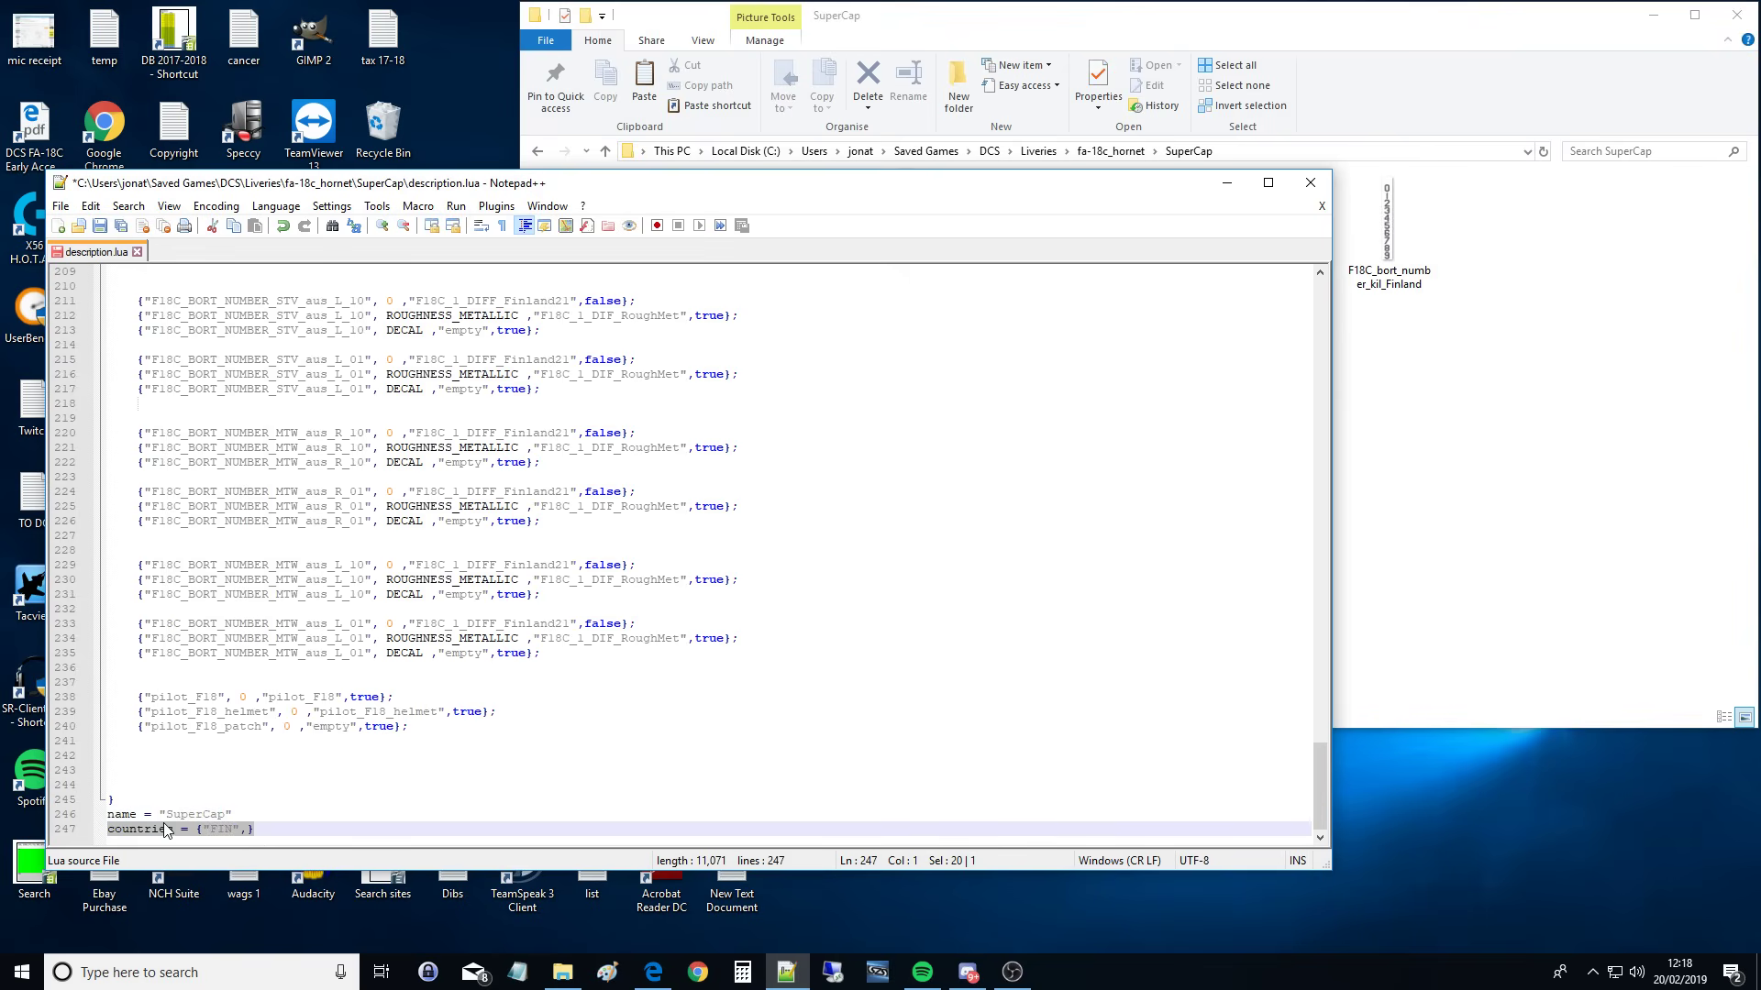
pyautogui.press('Delete')
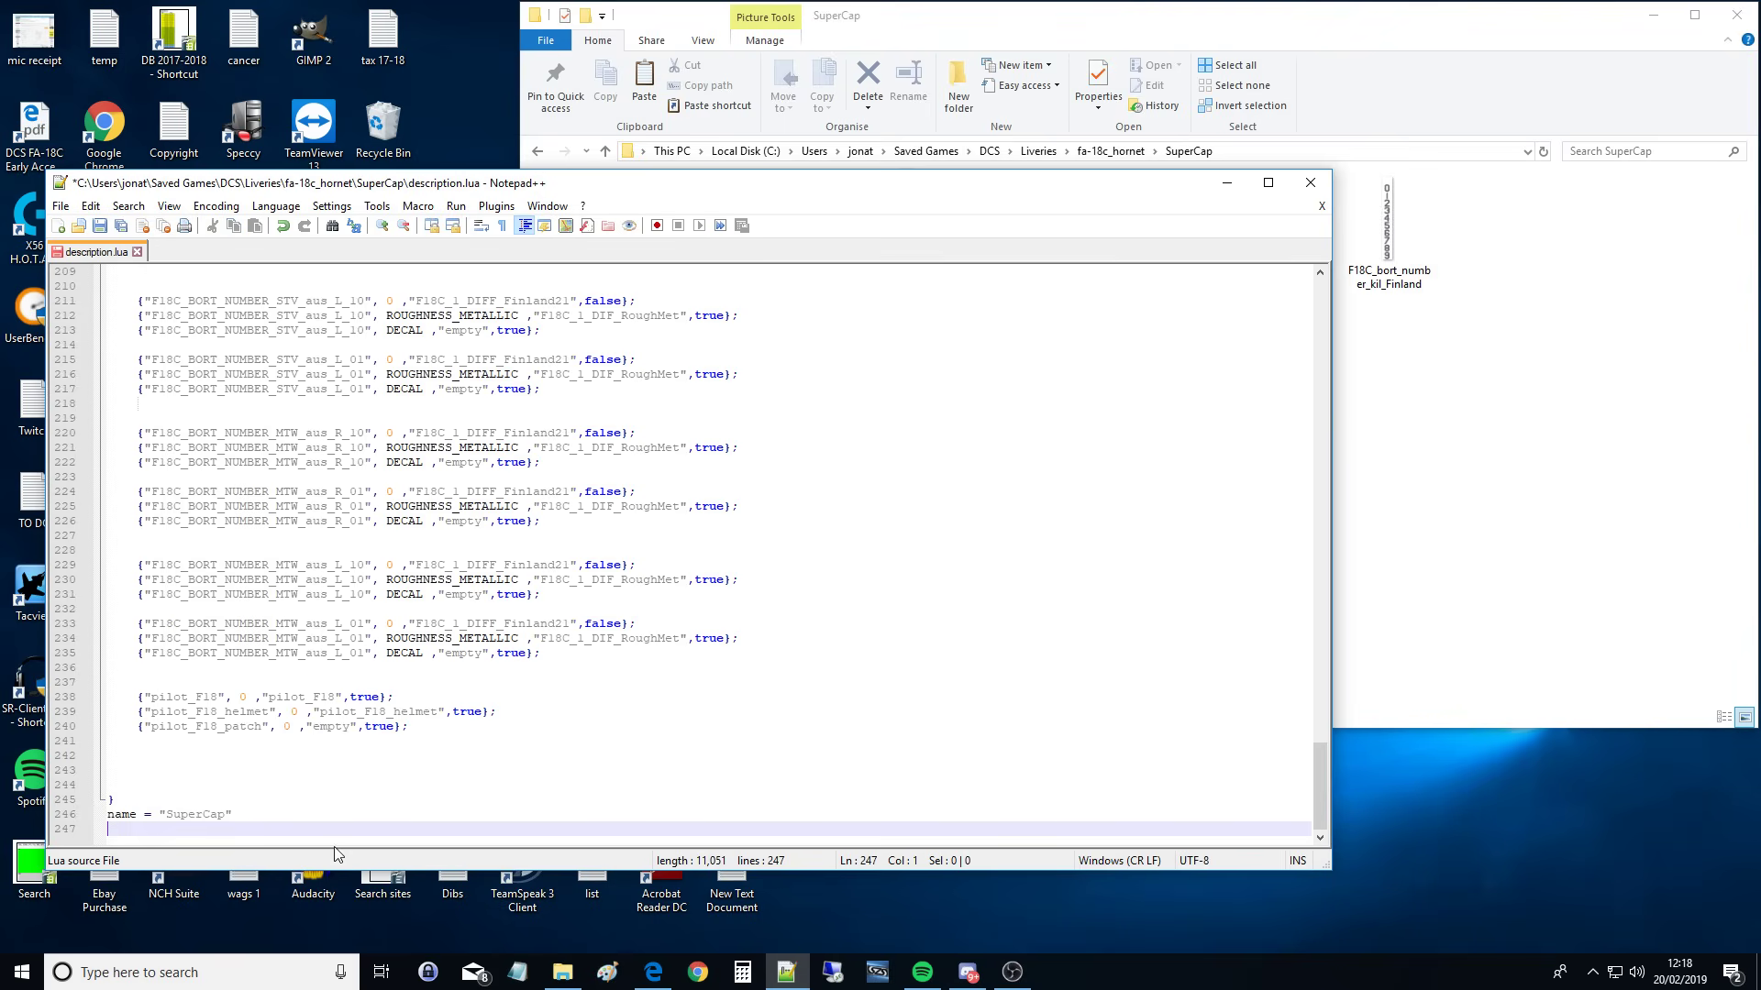
pyautogui.click(287, 799)
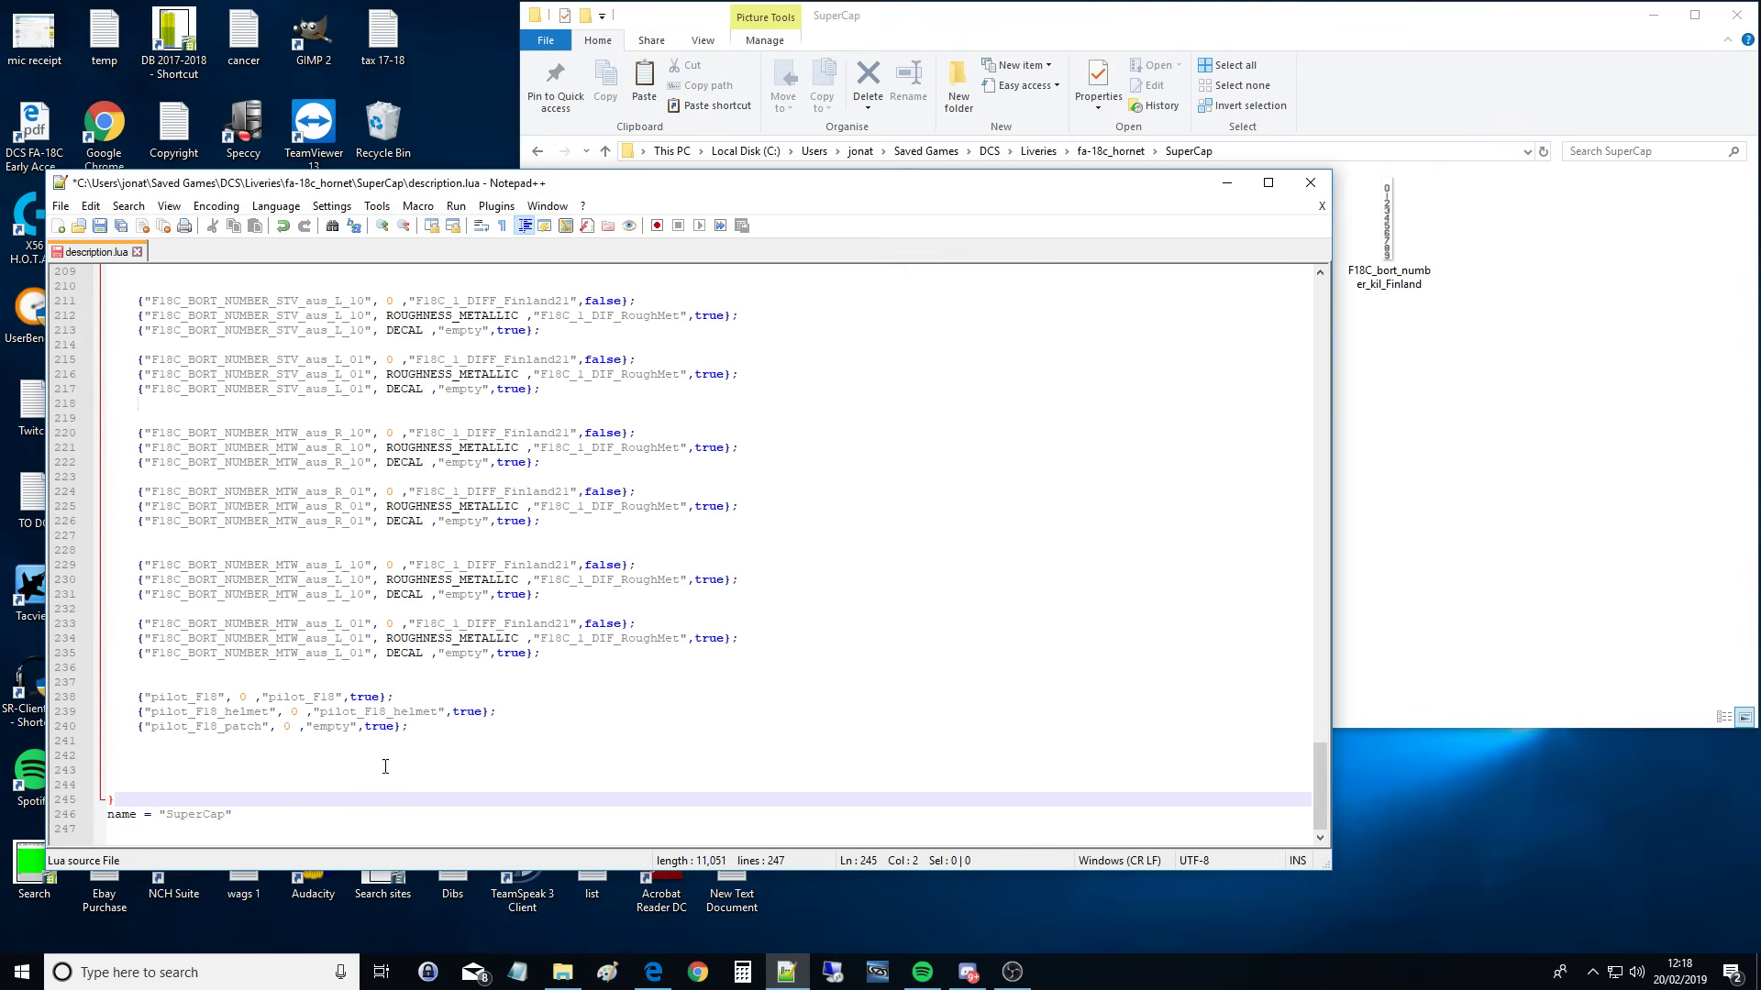
pyautogui.scroll(-1, 475, 715)
pyautogui.scroll(1, 539, 603)
# Step: Close Notepad++, check the SuperCap folder's files, and focus the desktop
pyautogui.click(1310, 183)
pyautogui.click(960, 226)
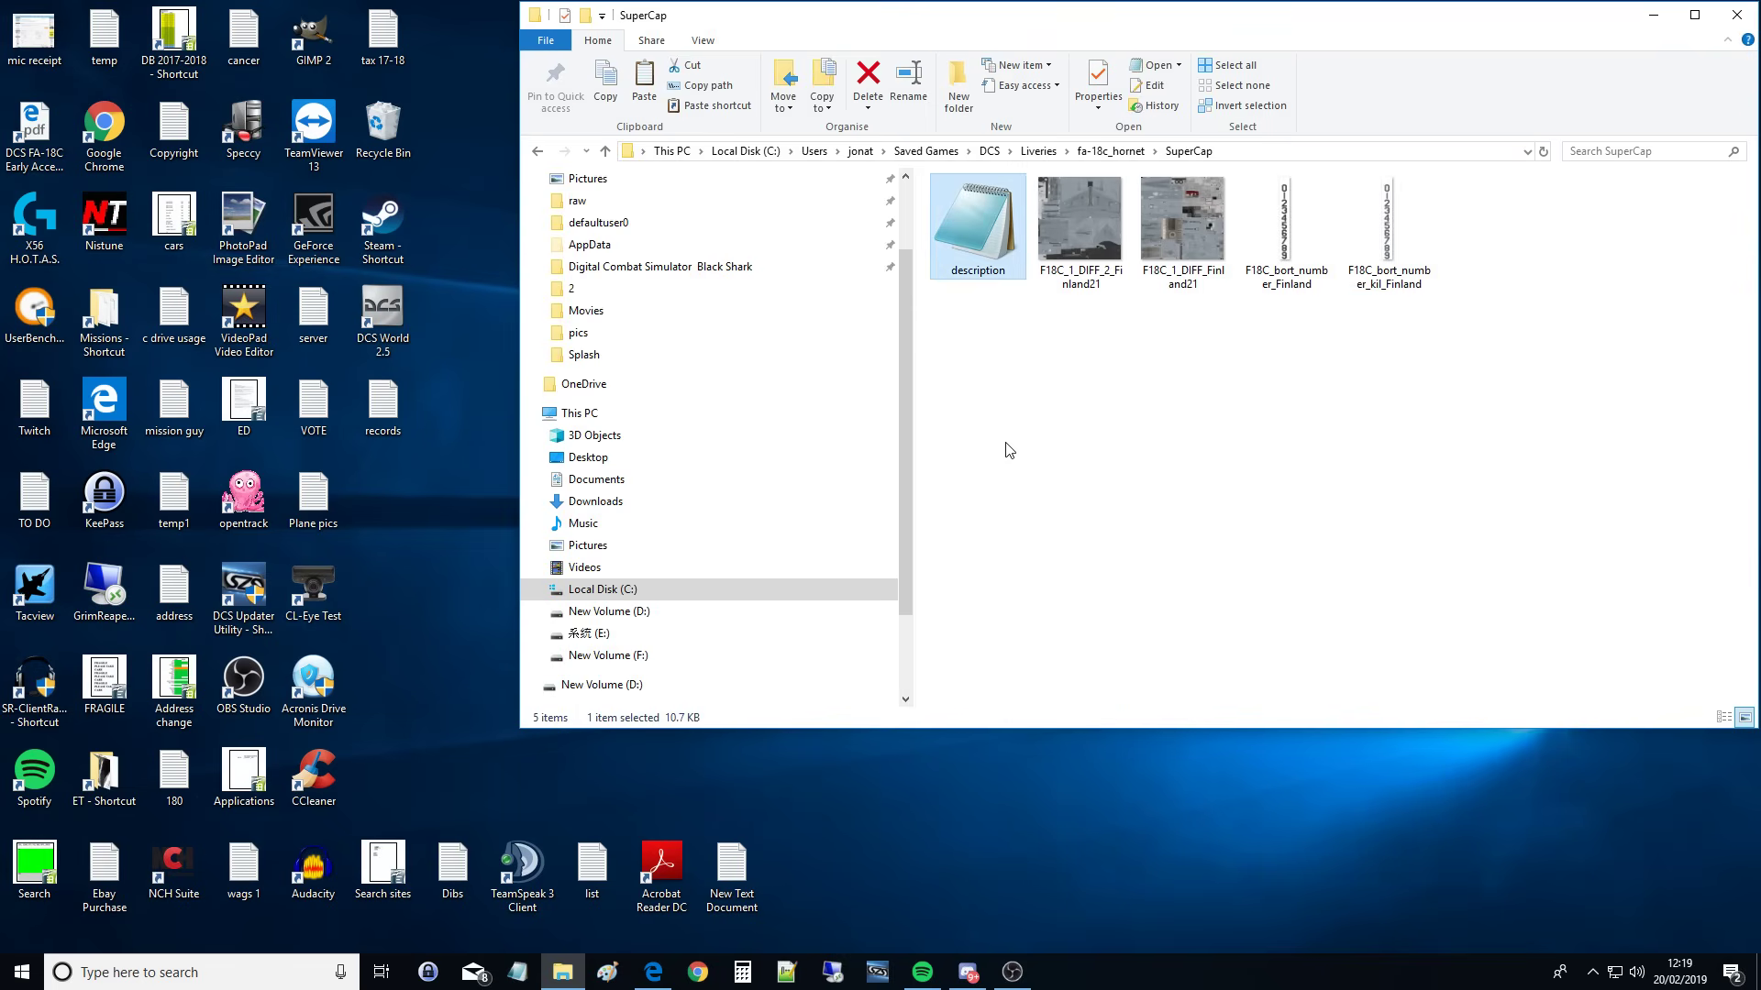
pyautogui.click(991, 440)
pyautogui.click(1097, 229)
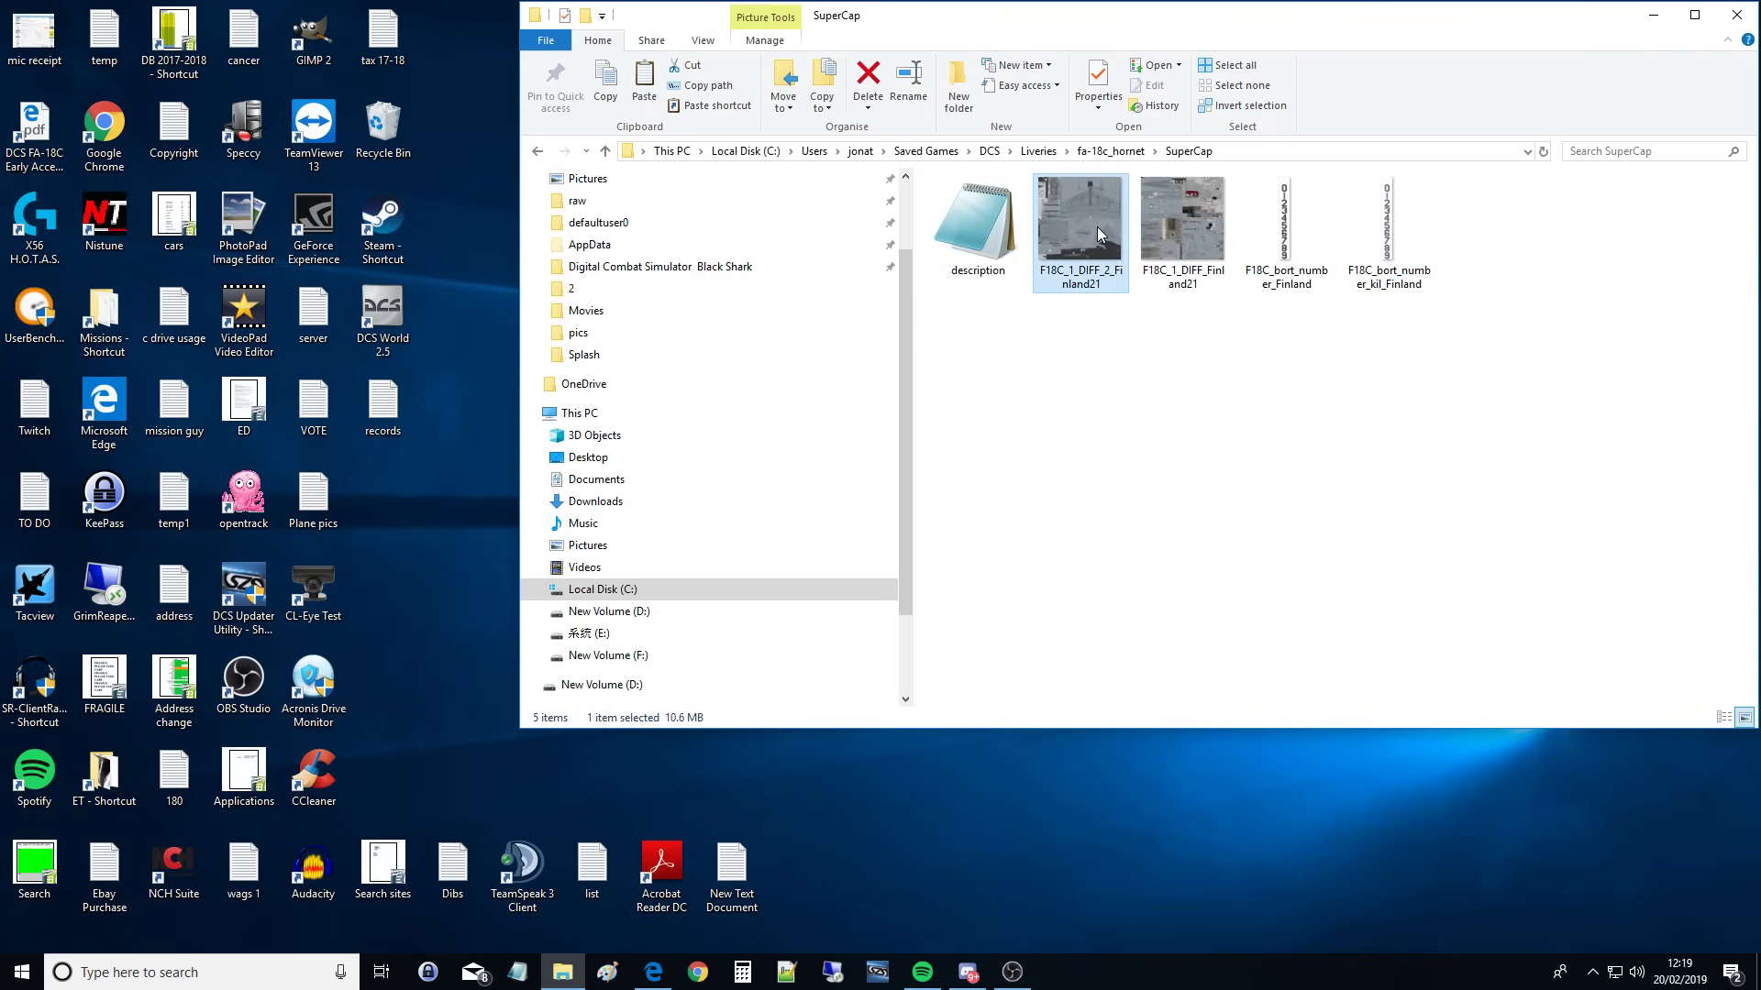
pyautogui.click(1085, 338)
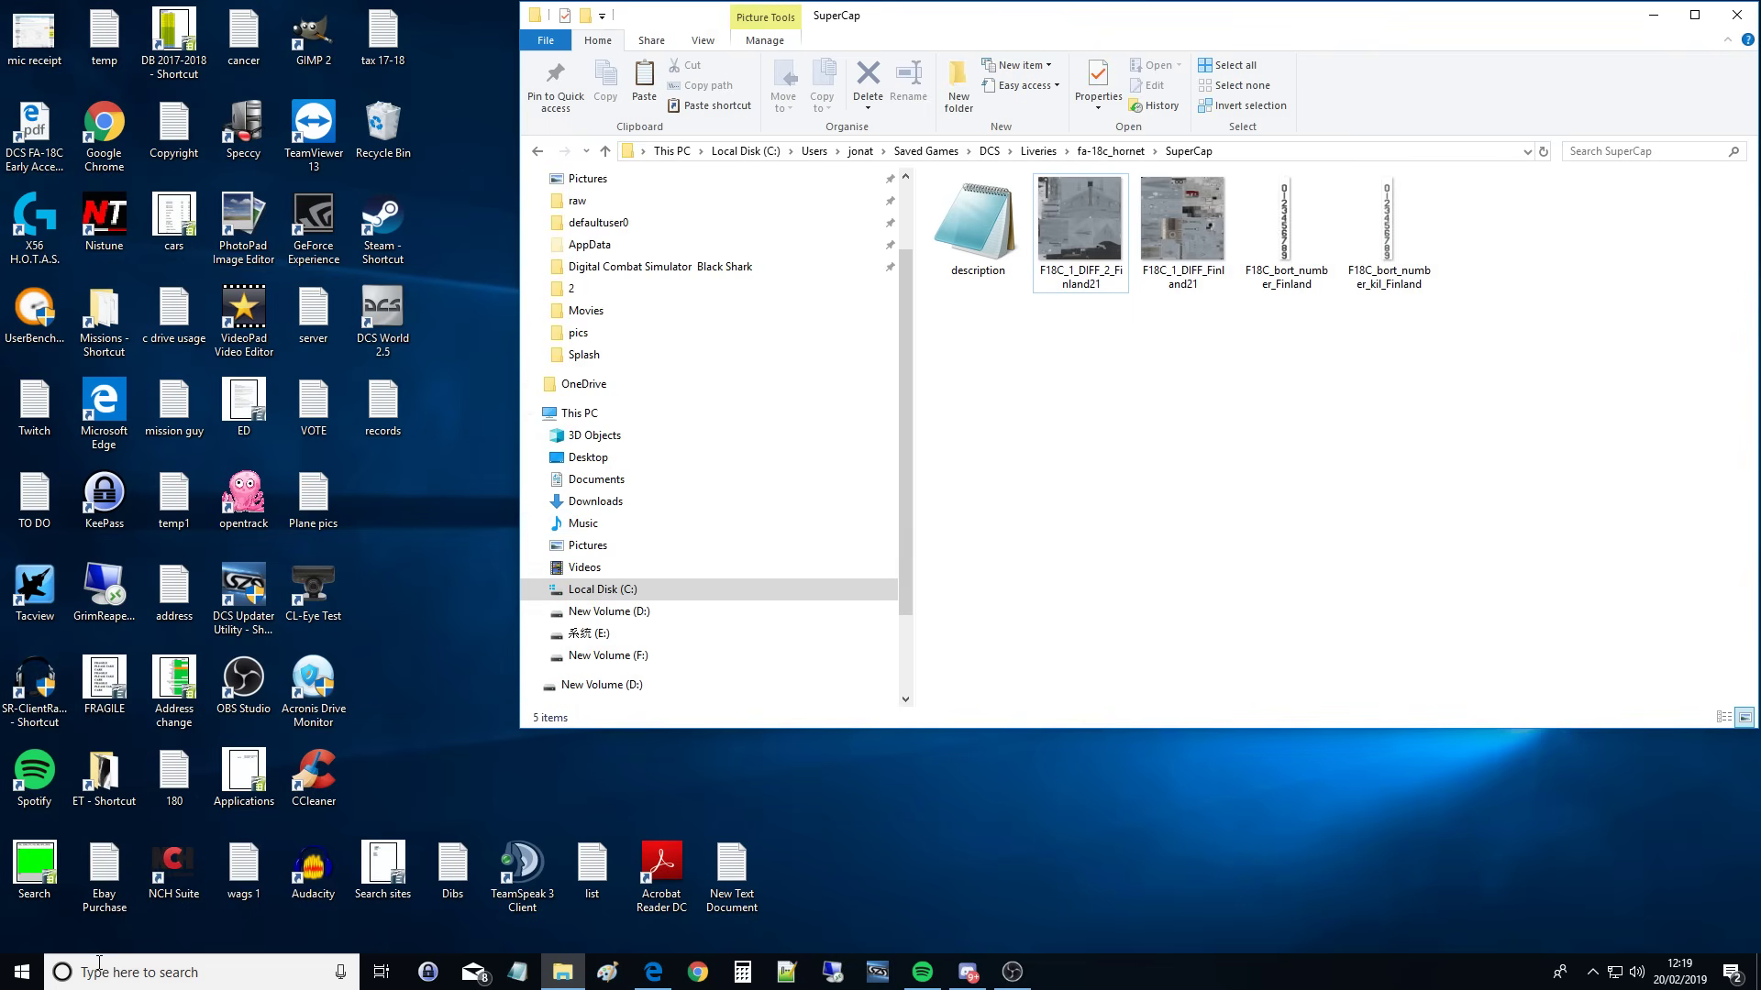
pyautogui.click(402, 656)
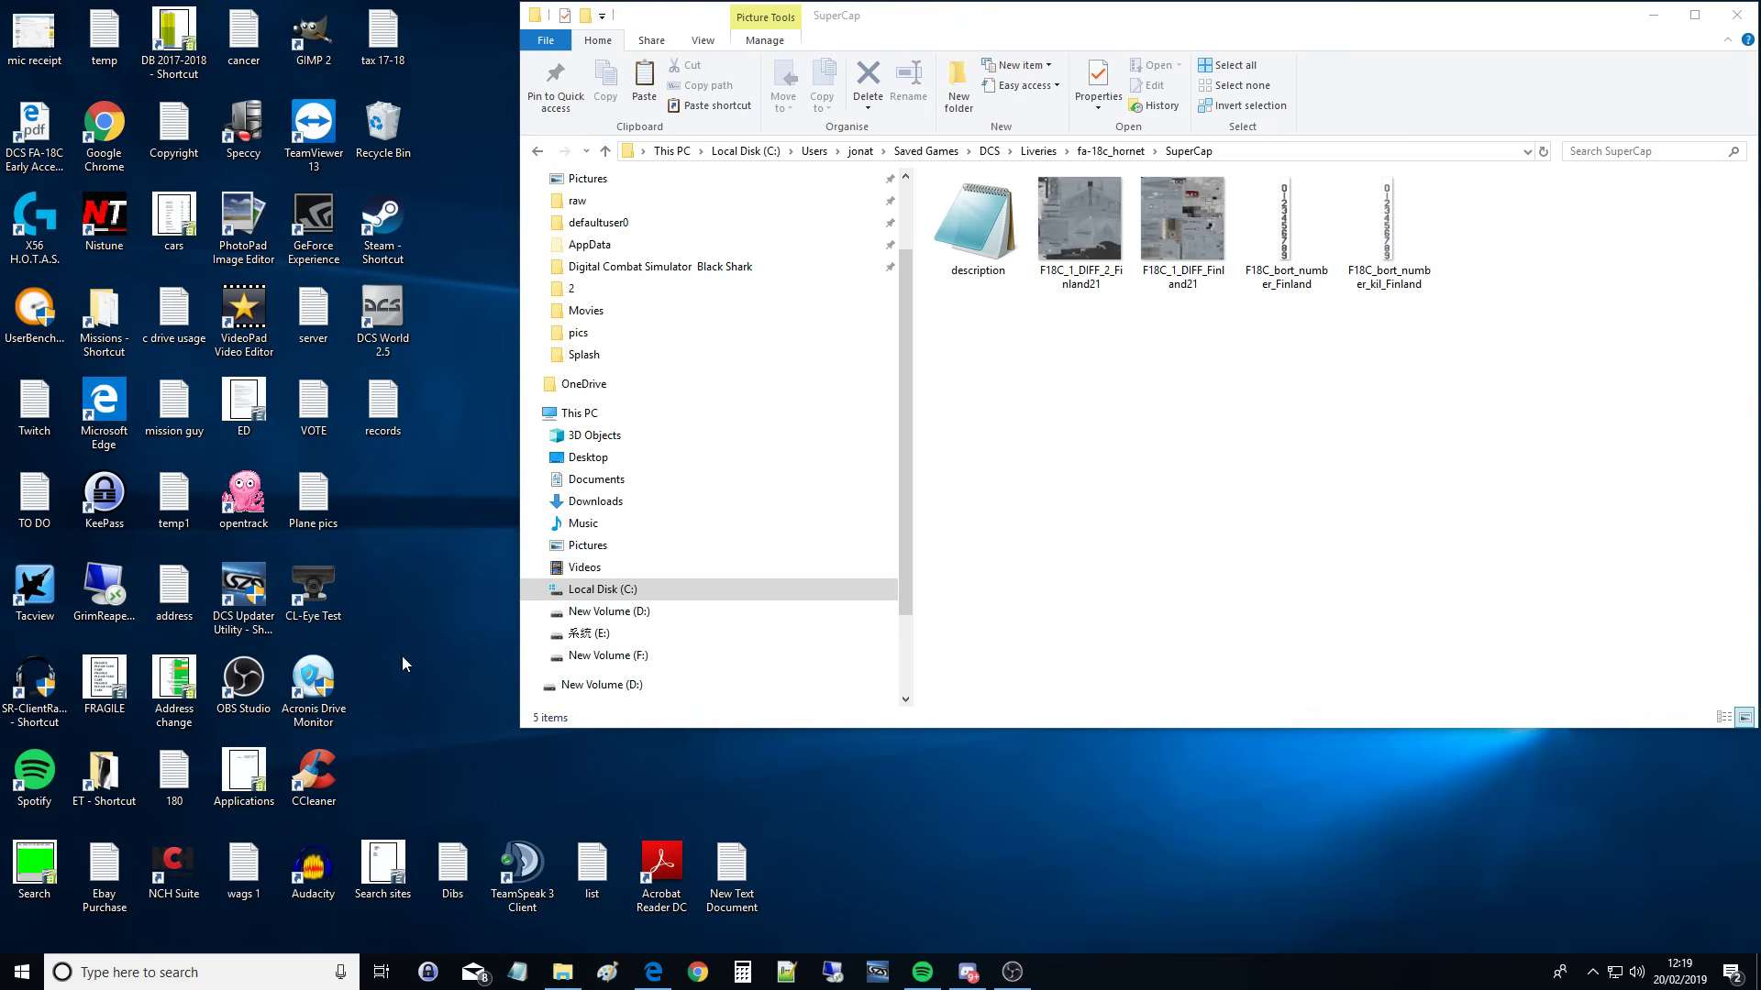
# Step: Launch GIMP 2 from its desktop shortcut
pyautogui.press('g')
pyautogui.press('i')
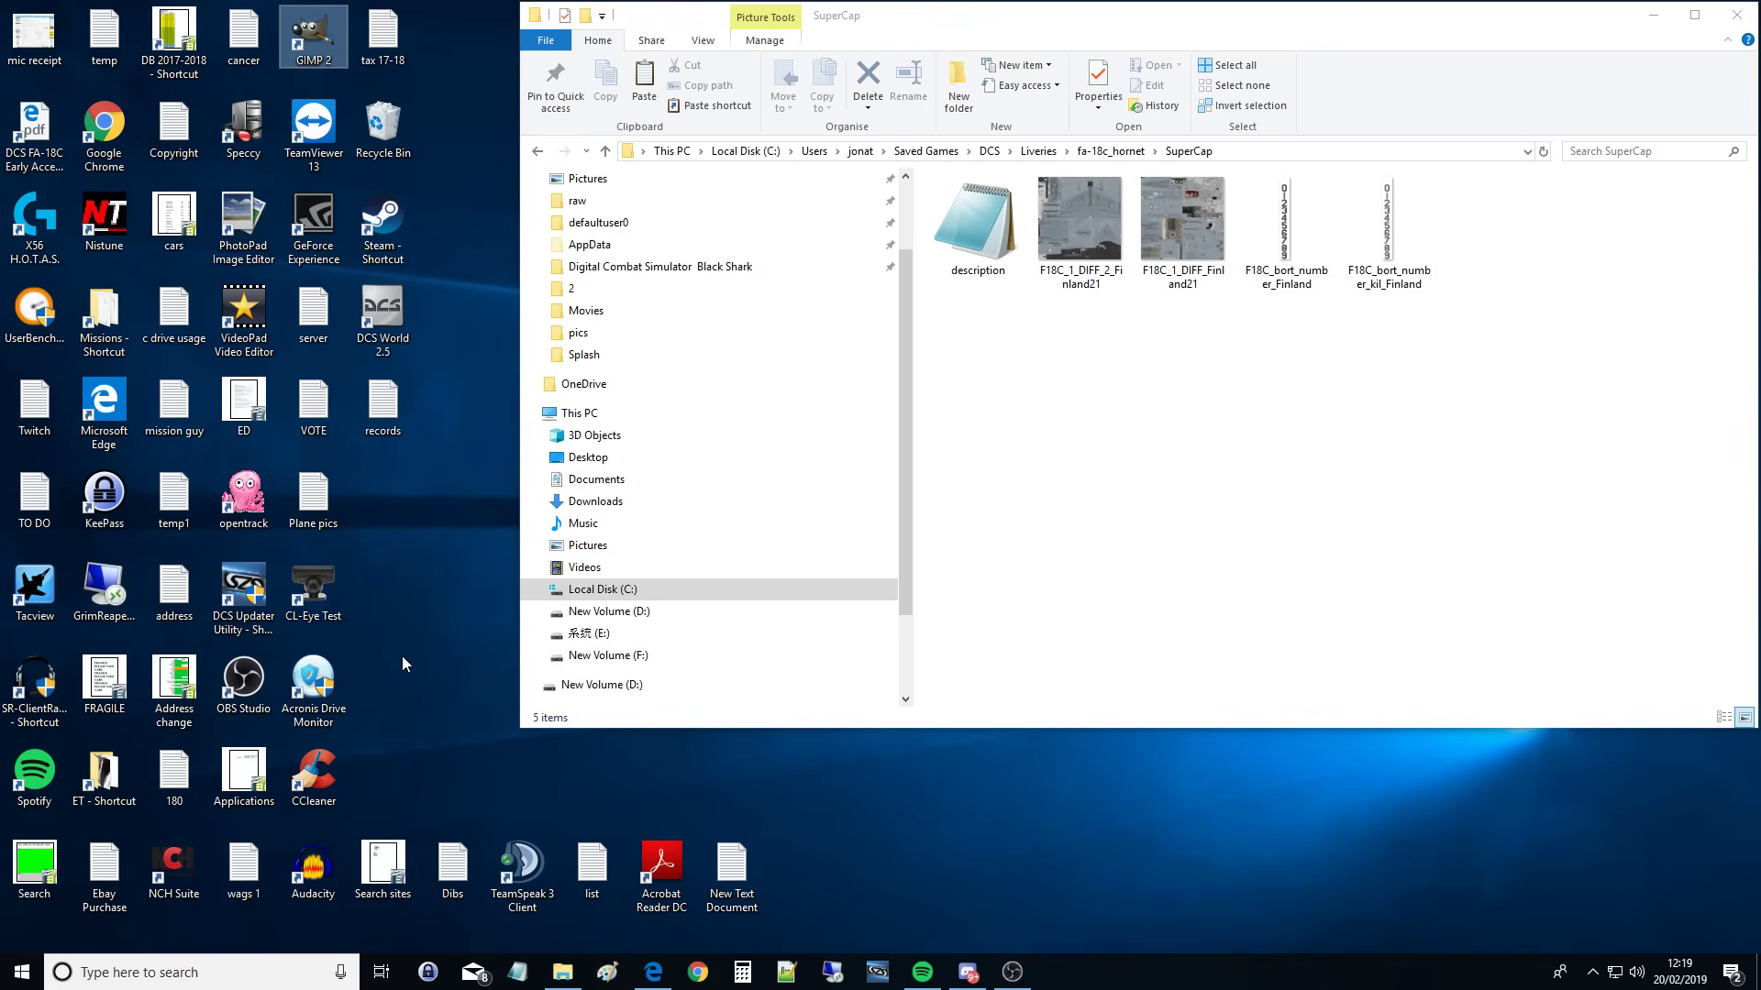
pyautogui.doubleClick(321, 36)
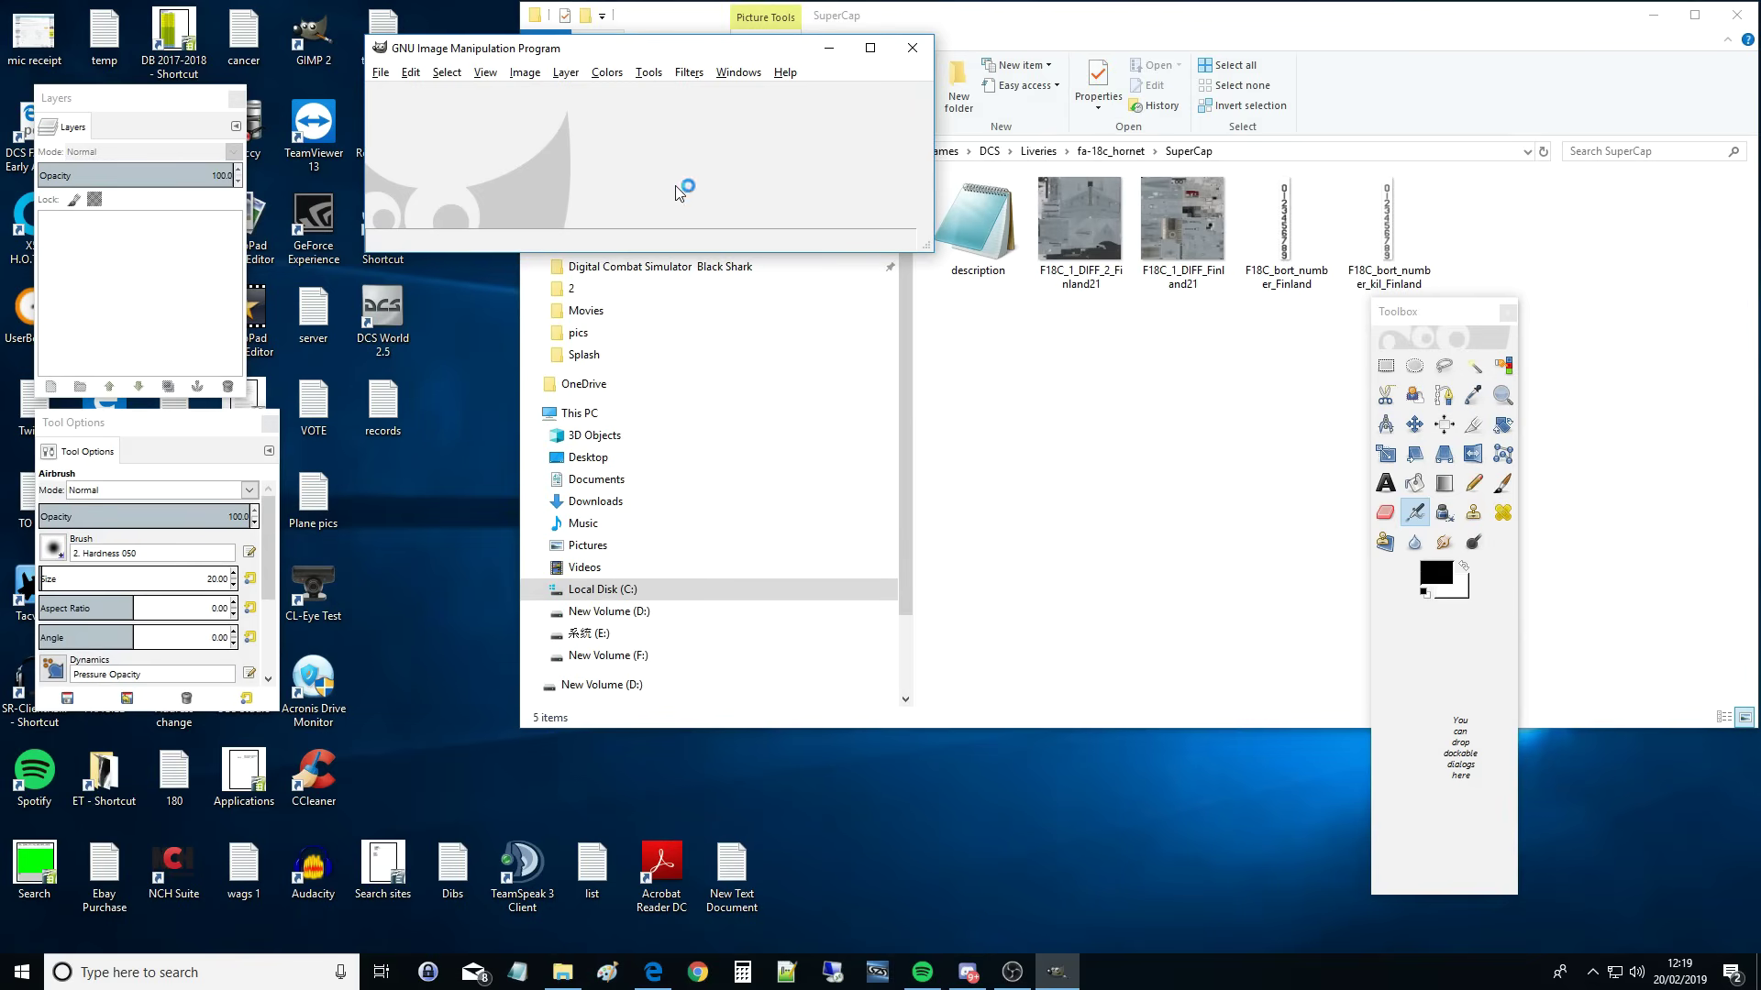
# Step: Arrange the GIMP window, Toolbox, Tool Options and Layers docks so the folder thumbnails stay visible
pyautogui.moveTo(690, 48); pyautogui.dragTo(792, 123)
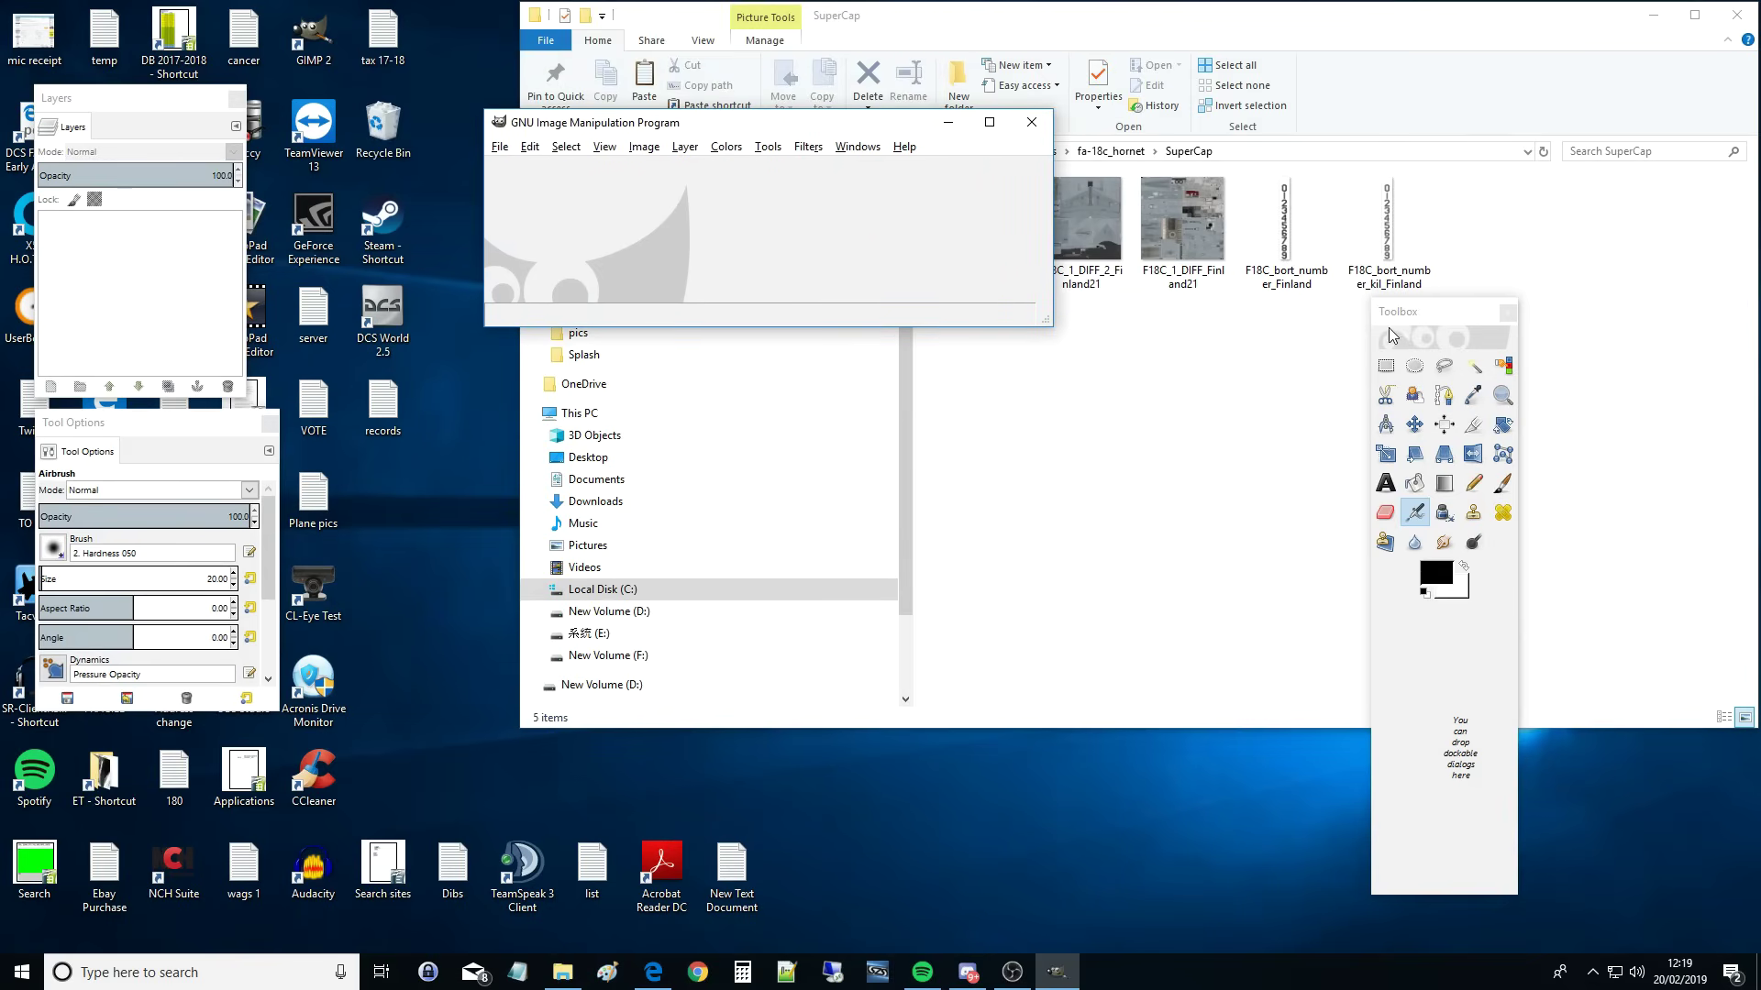
pyautogui.moveTo(1432, 313); pyautogui.dragTo(1524, 203)
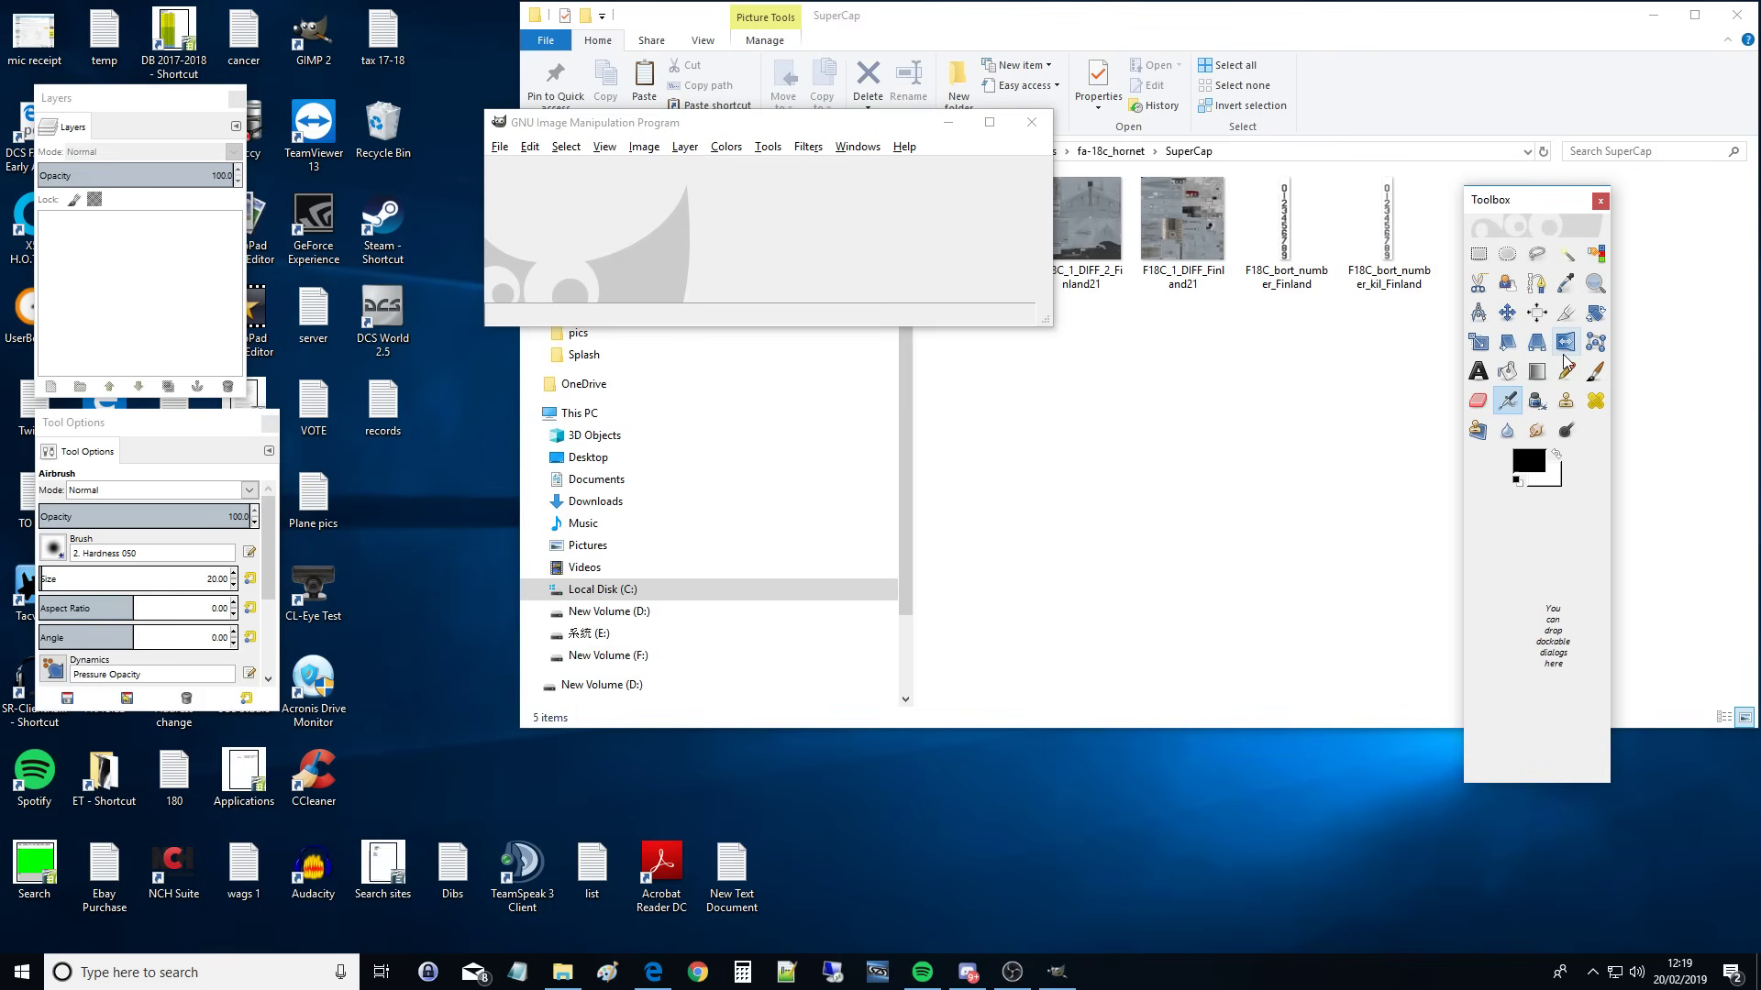
pyautogui.moveTo(175, 428); pyautogui.dragTo(324, 503)
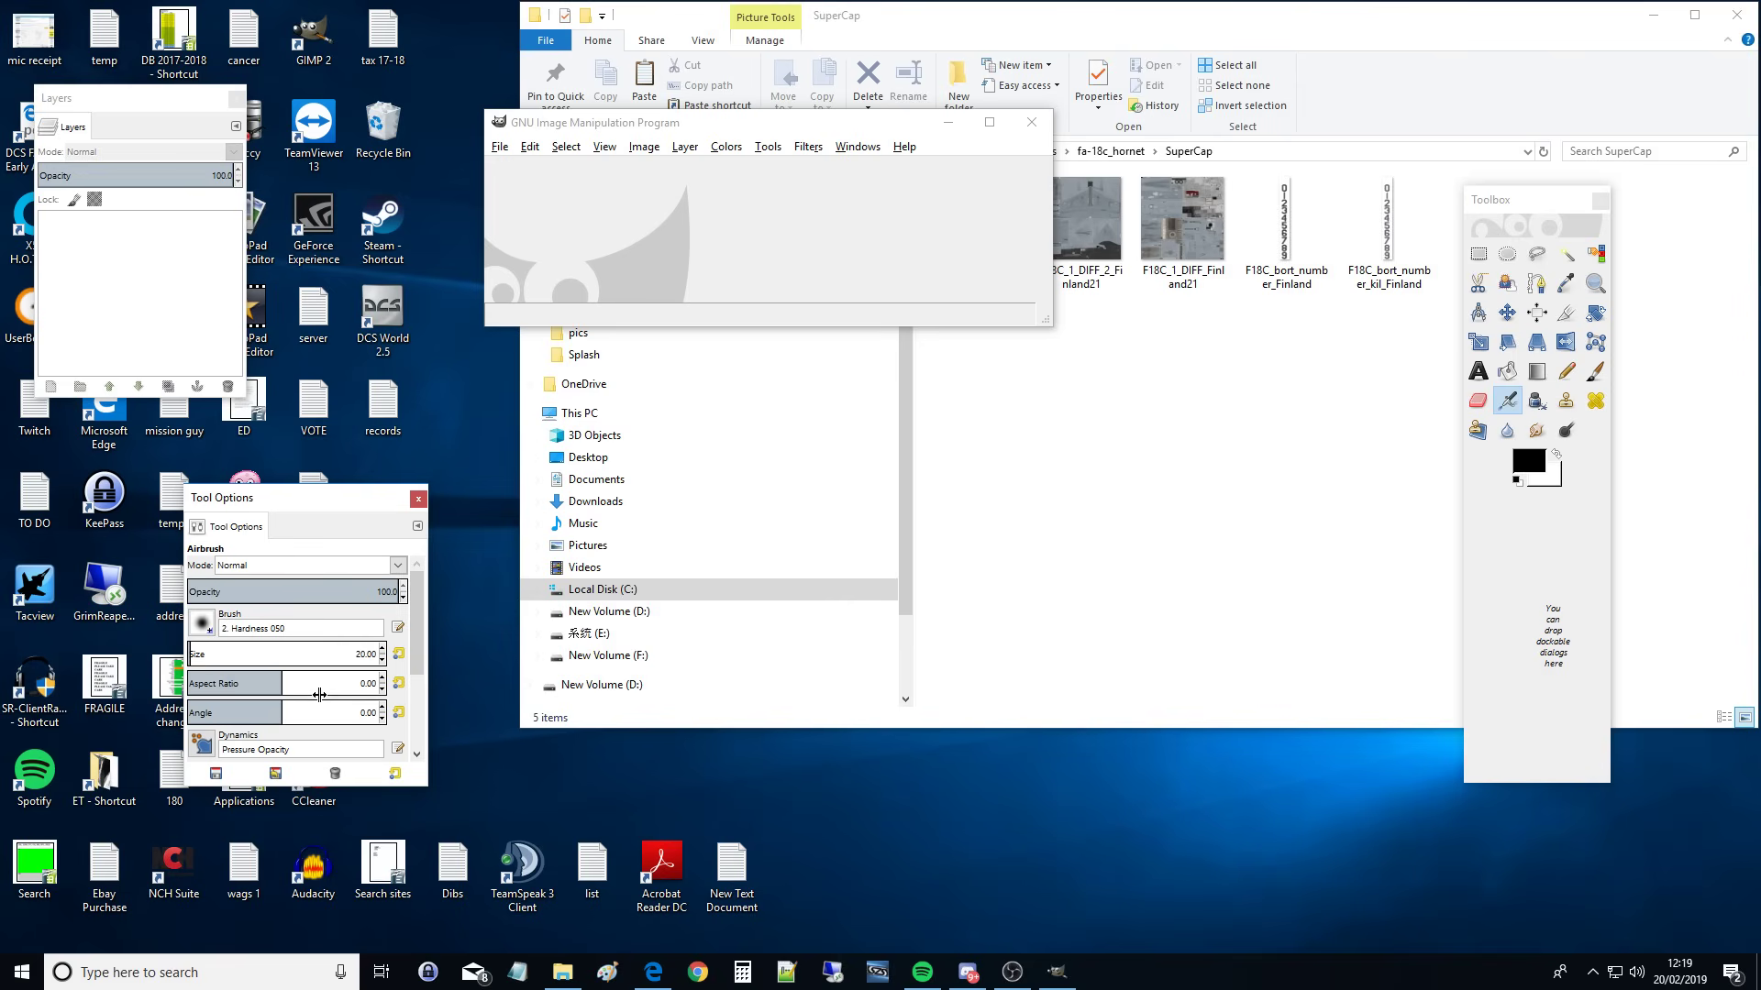
pyautogui.moveTo(148, 104); pyautogui.dragTo(132, 41)
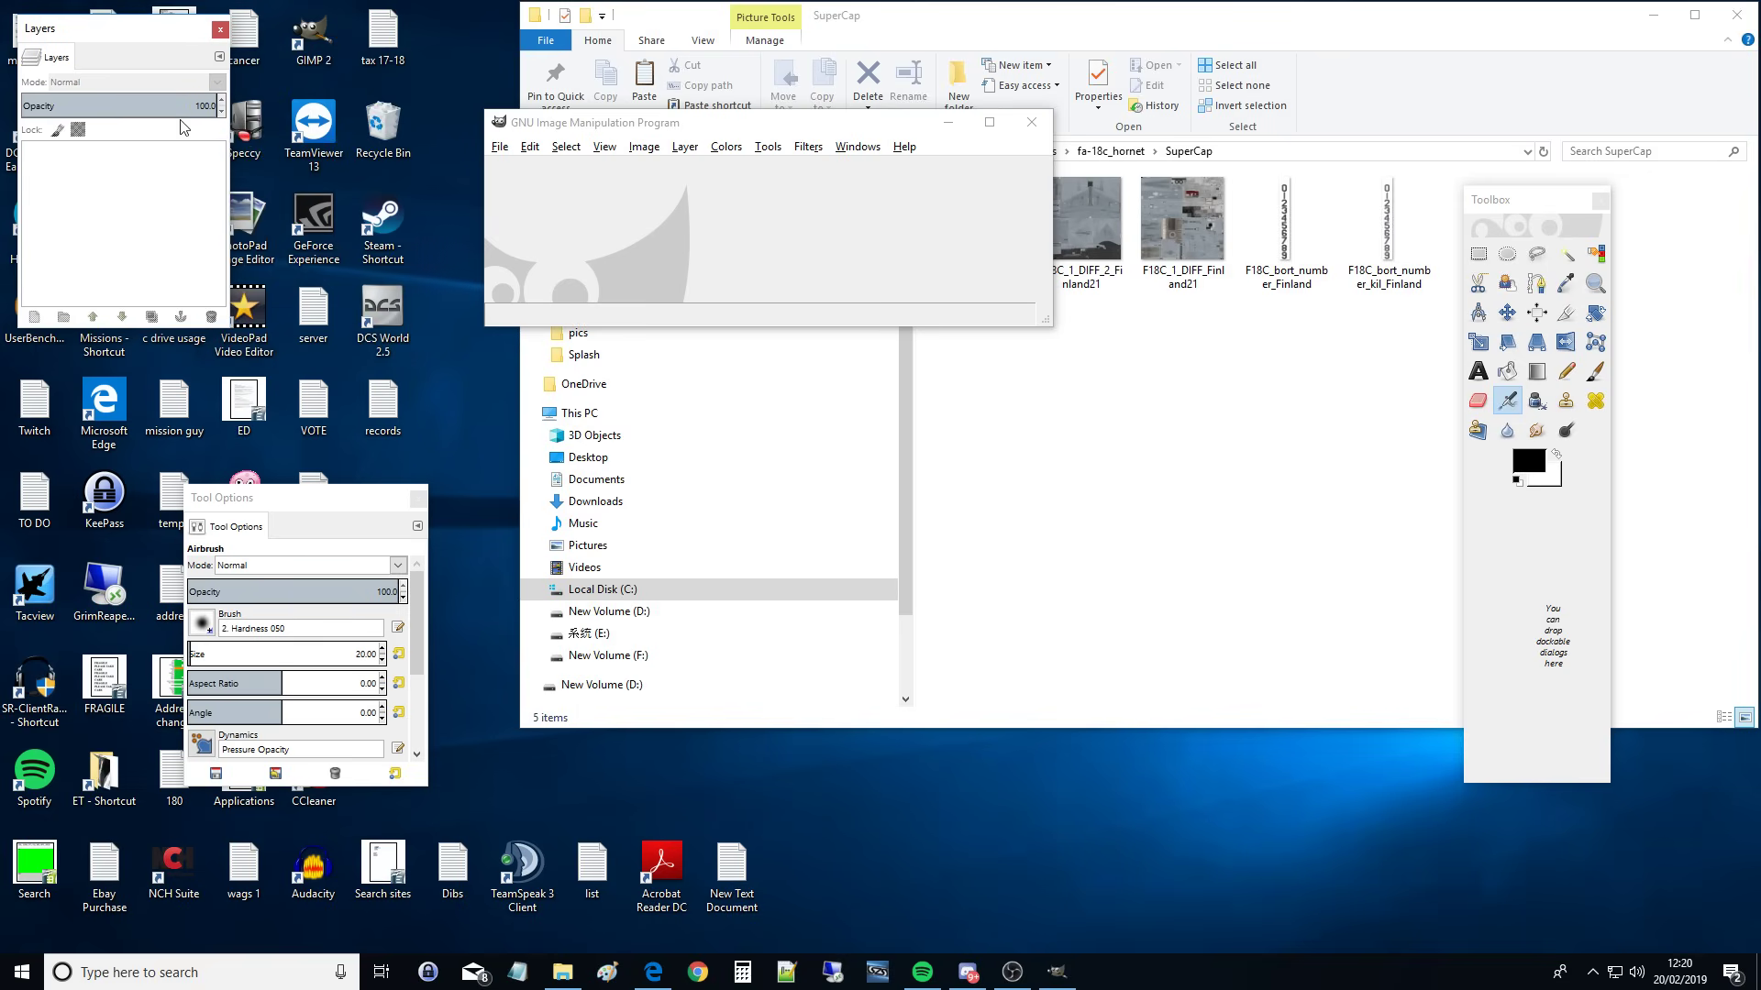
pyautogui.moveTo(833, 126); pyautogui.dragTo(682, 66)
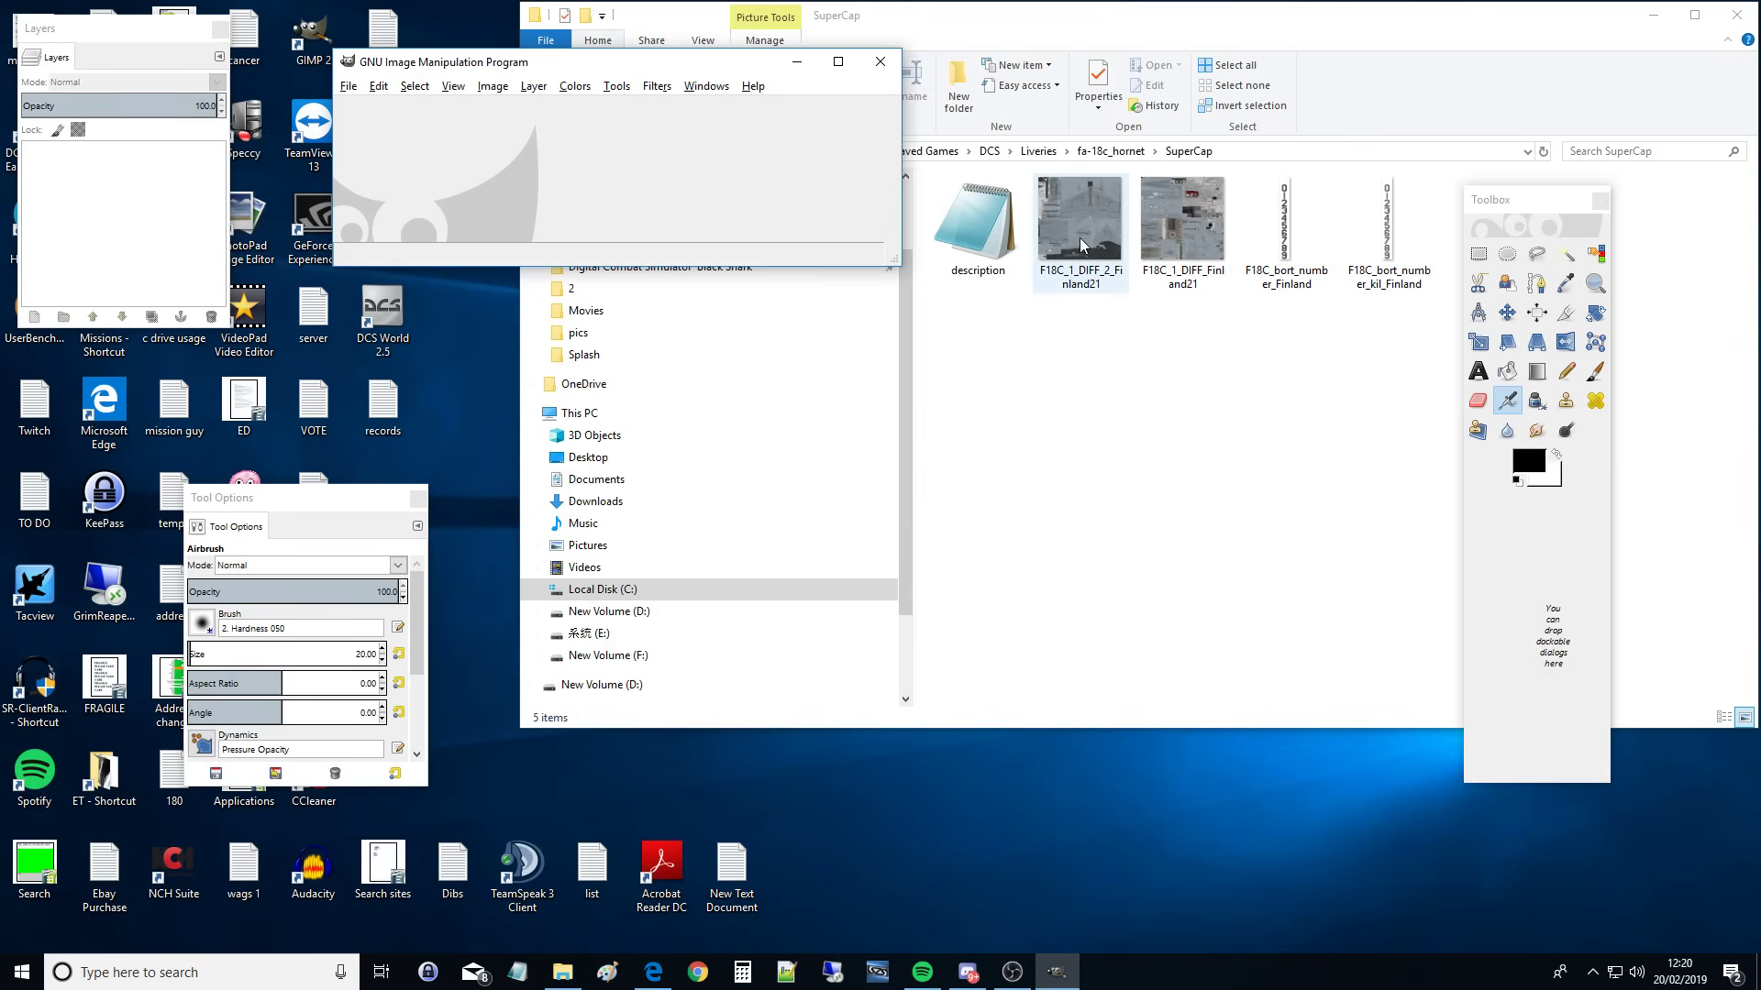
# Step: Open the F18C_1_DIFF_2_Finland21 DDS texture in GIMP with its mipmaps
pyautogui.click(1091, 280)
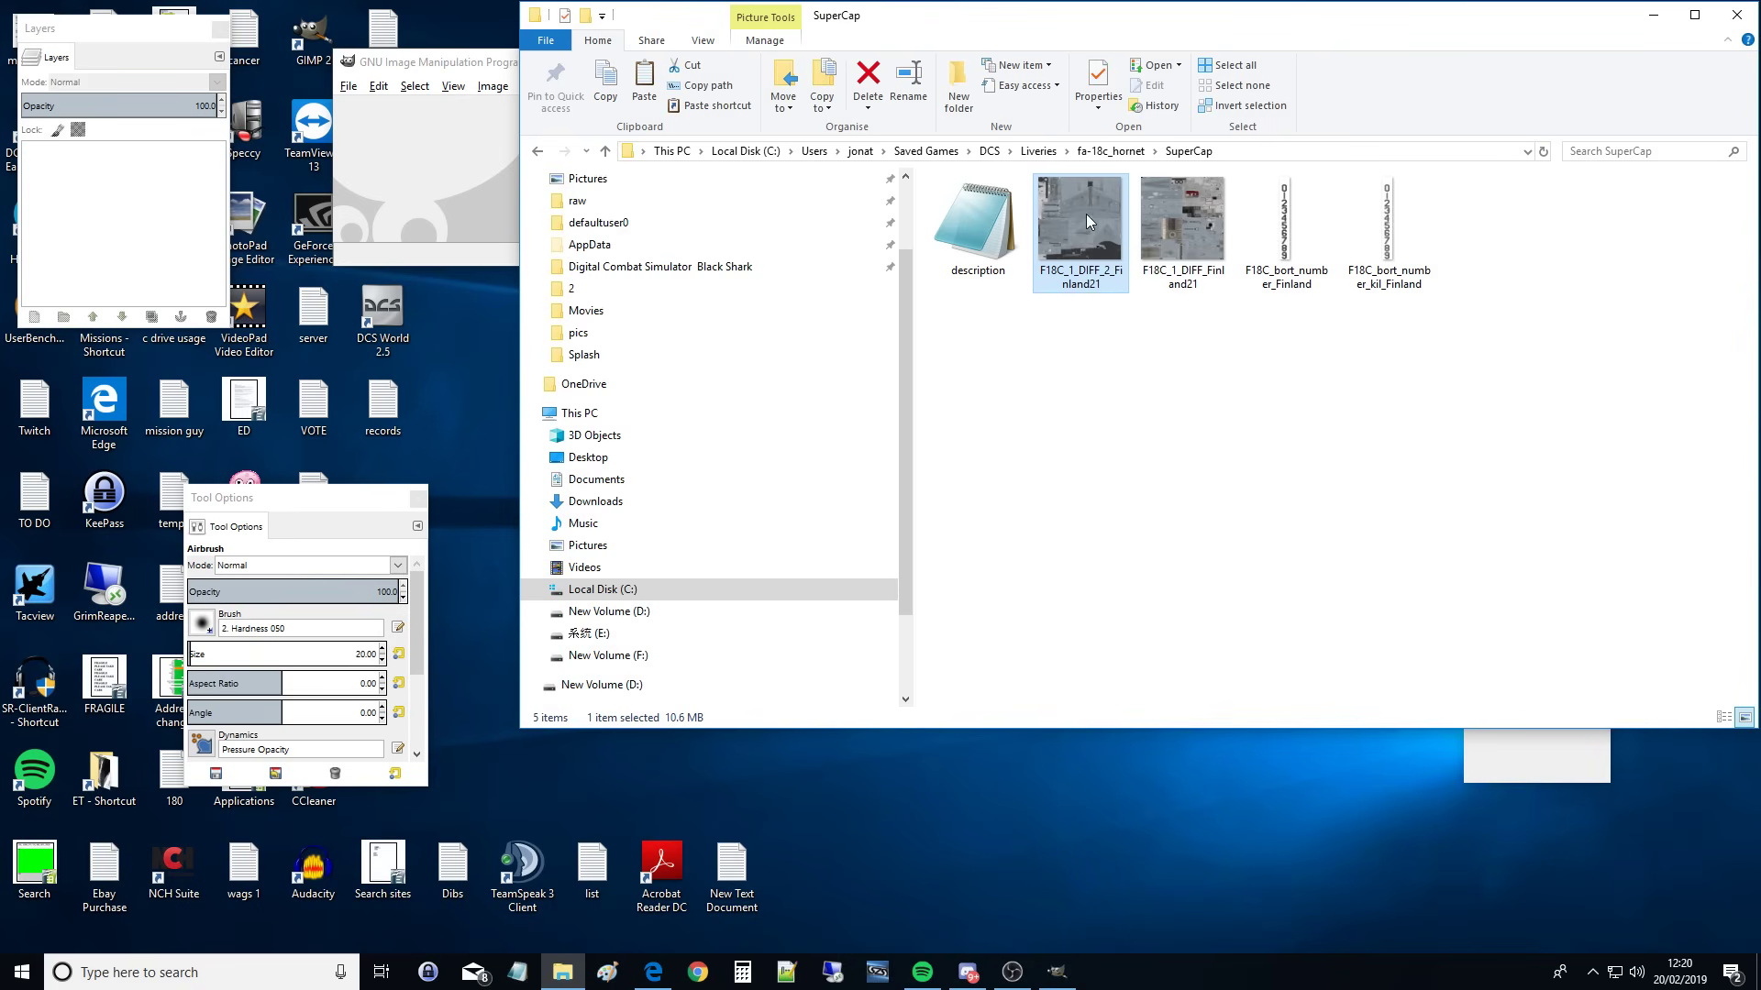
pyautogui.moveTo(1087, 214); pyautogui.dragTo(450, 167)
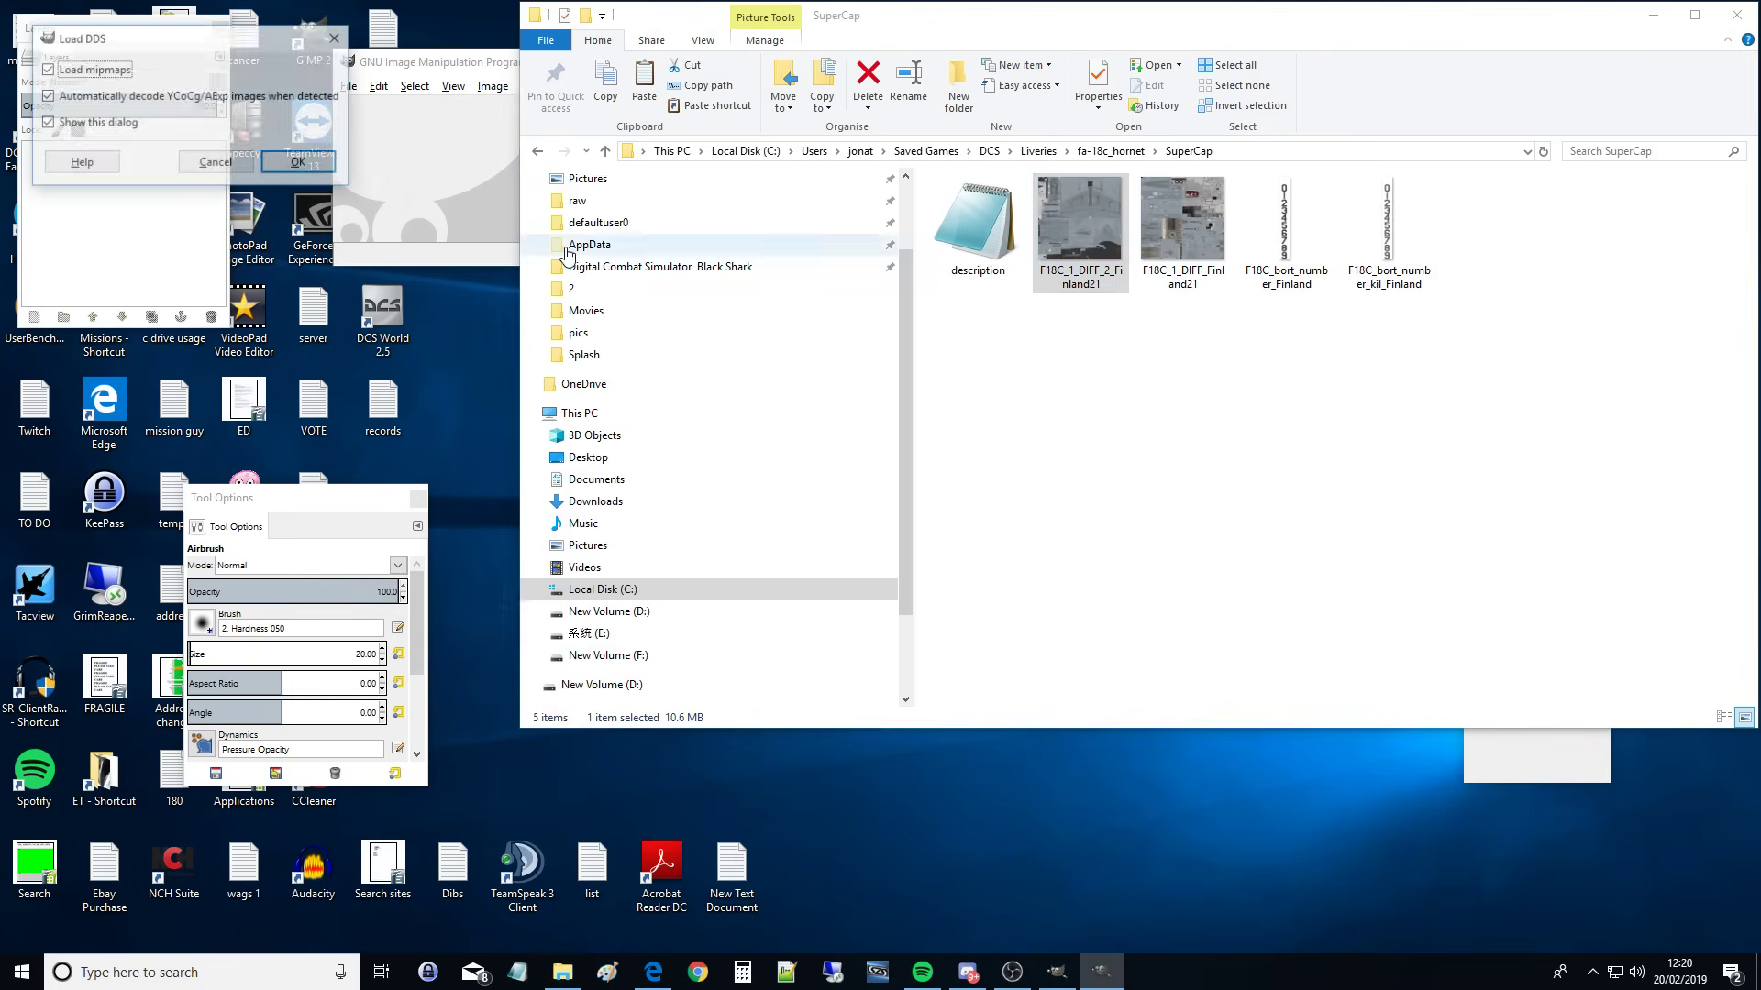
pyautogui.moveTo(214, 55); pyautogui.dragTo(271, 94)
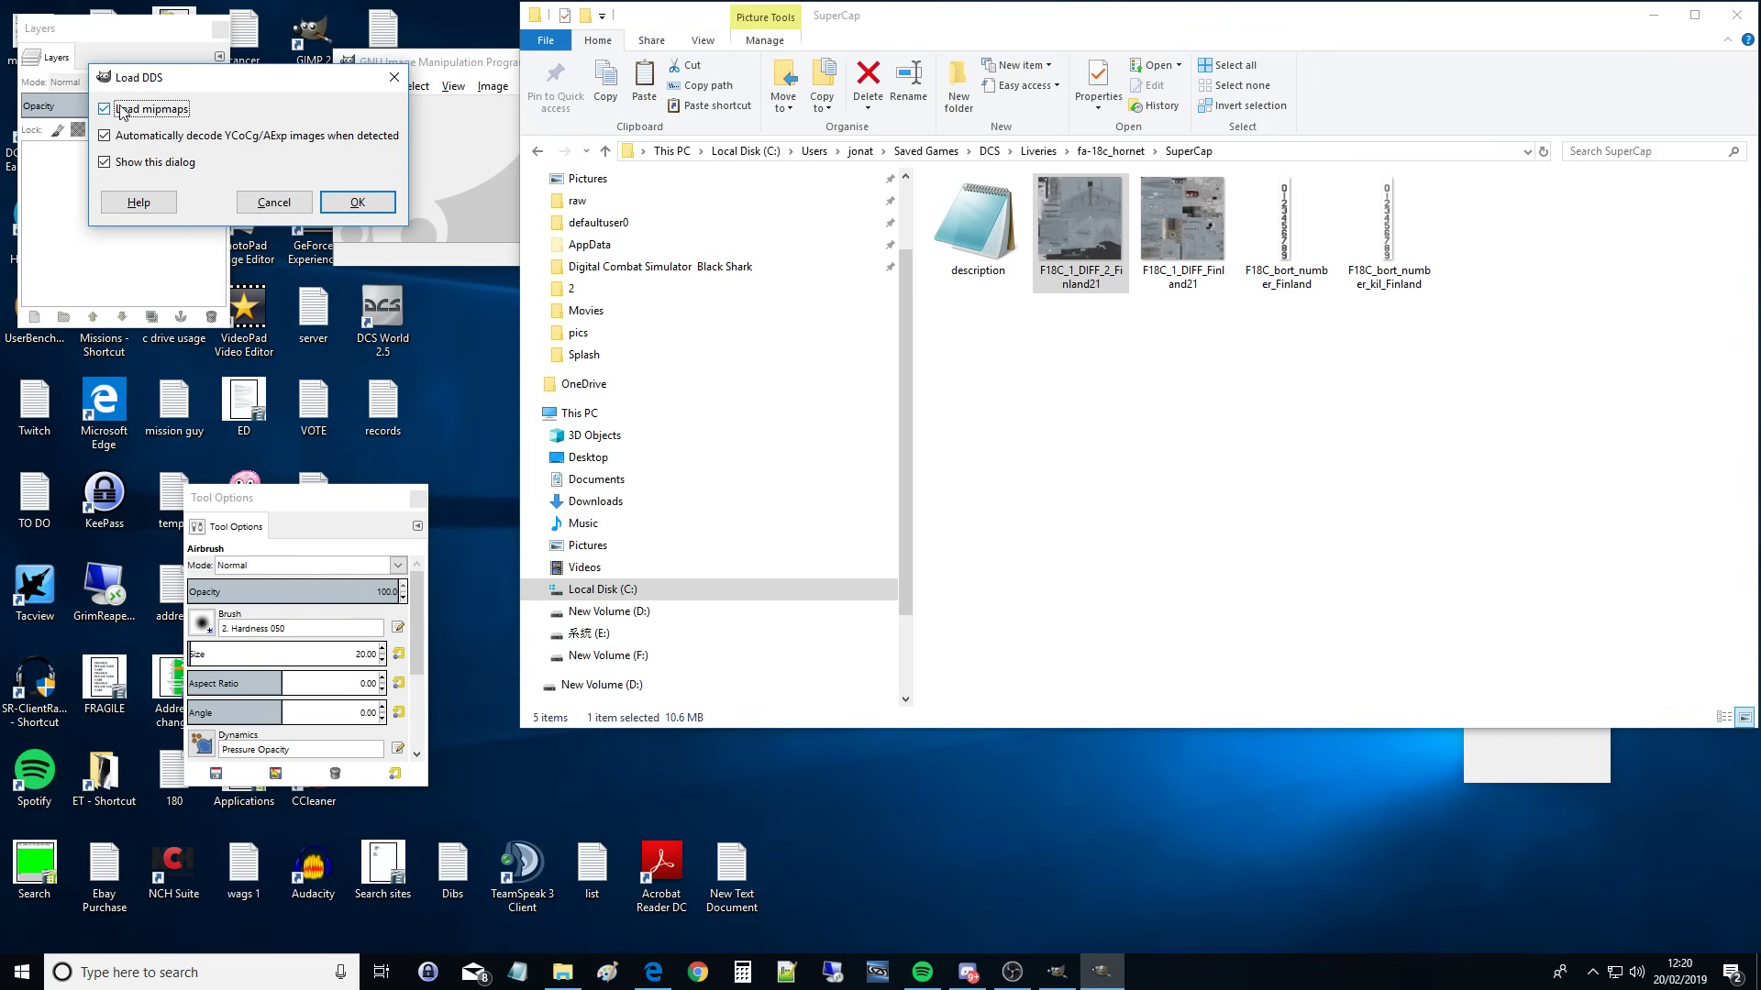
pyautogui.click(358, 202)
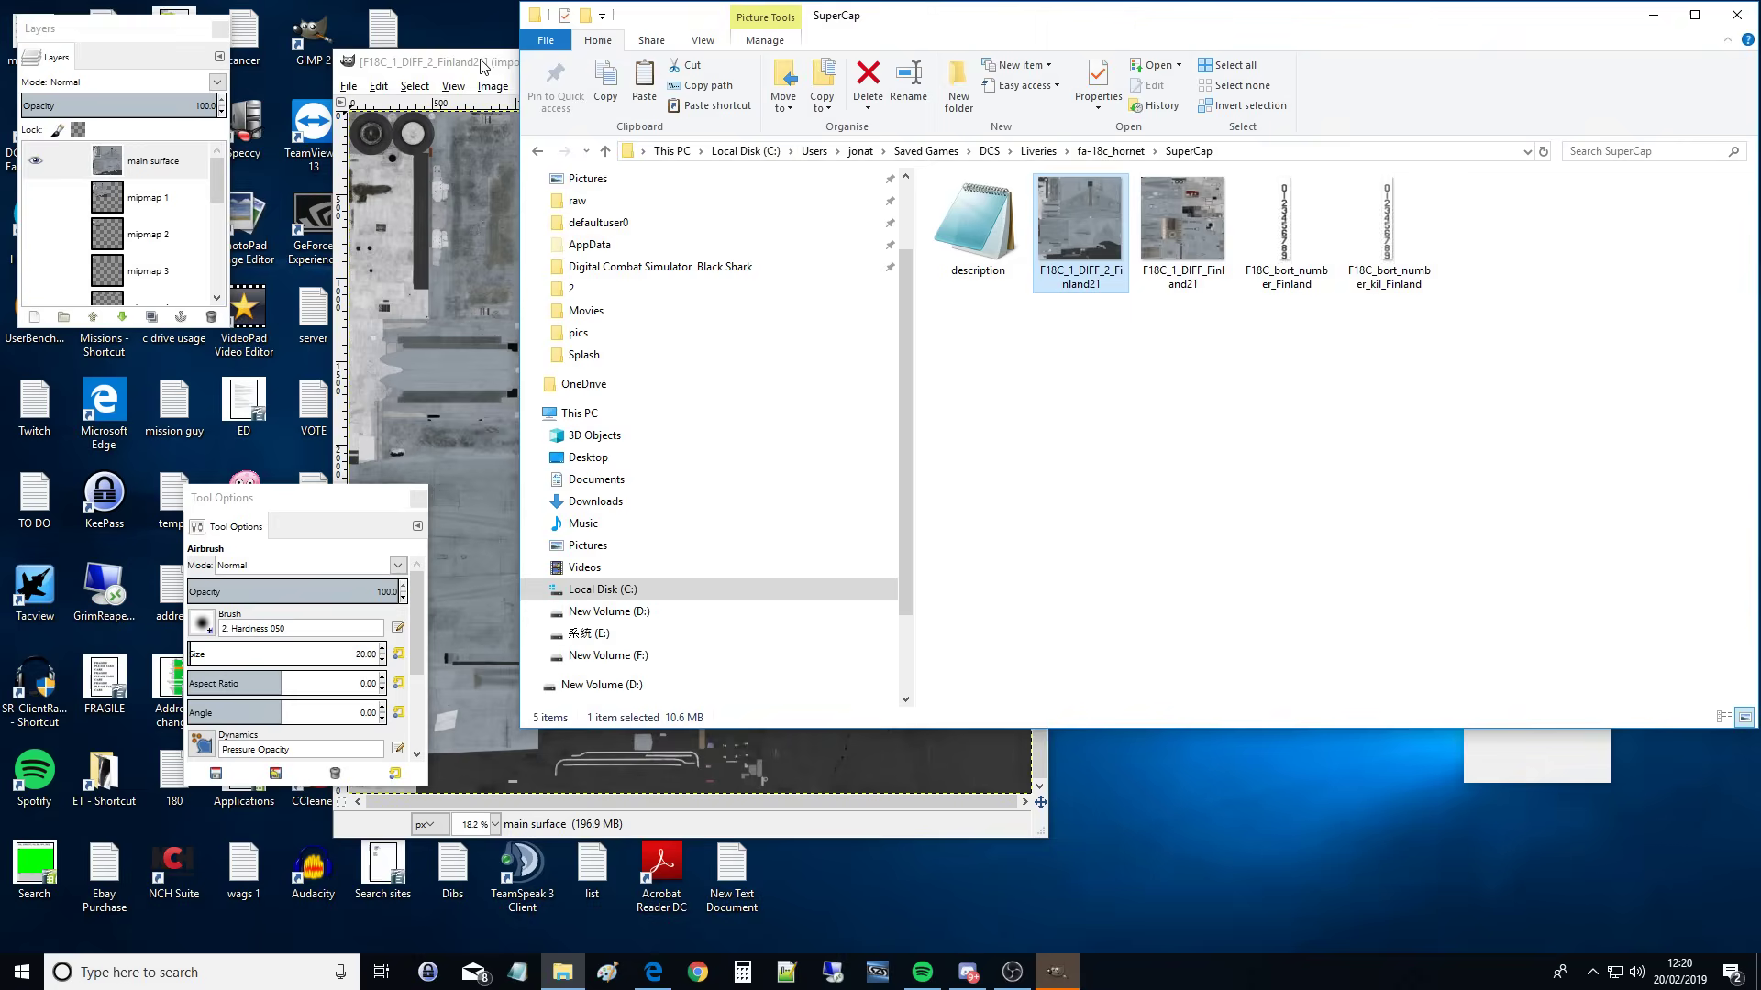
# Step: Enlarge the Layers dock and scroll through the mipmap layer stack
pyautogui.moveTo(486, 69); pyautogui.dragTo(598, 50)
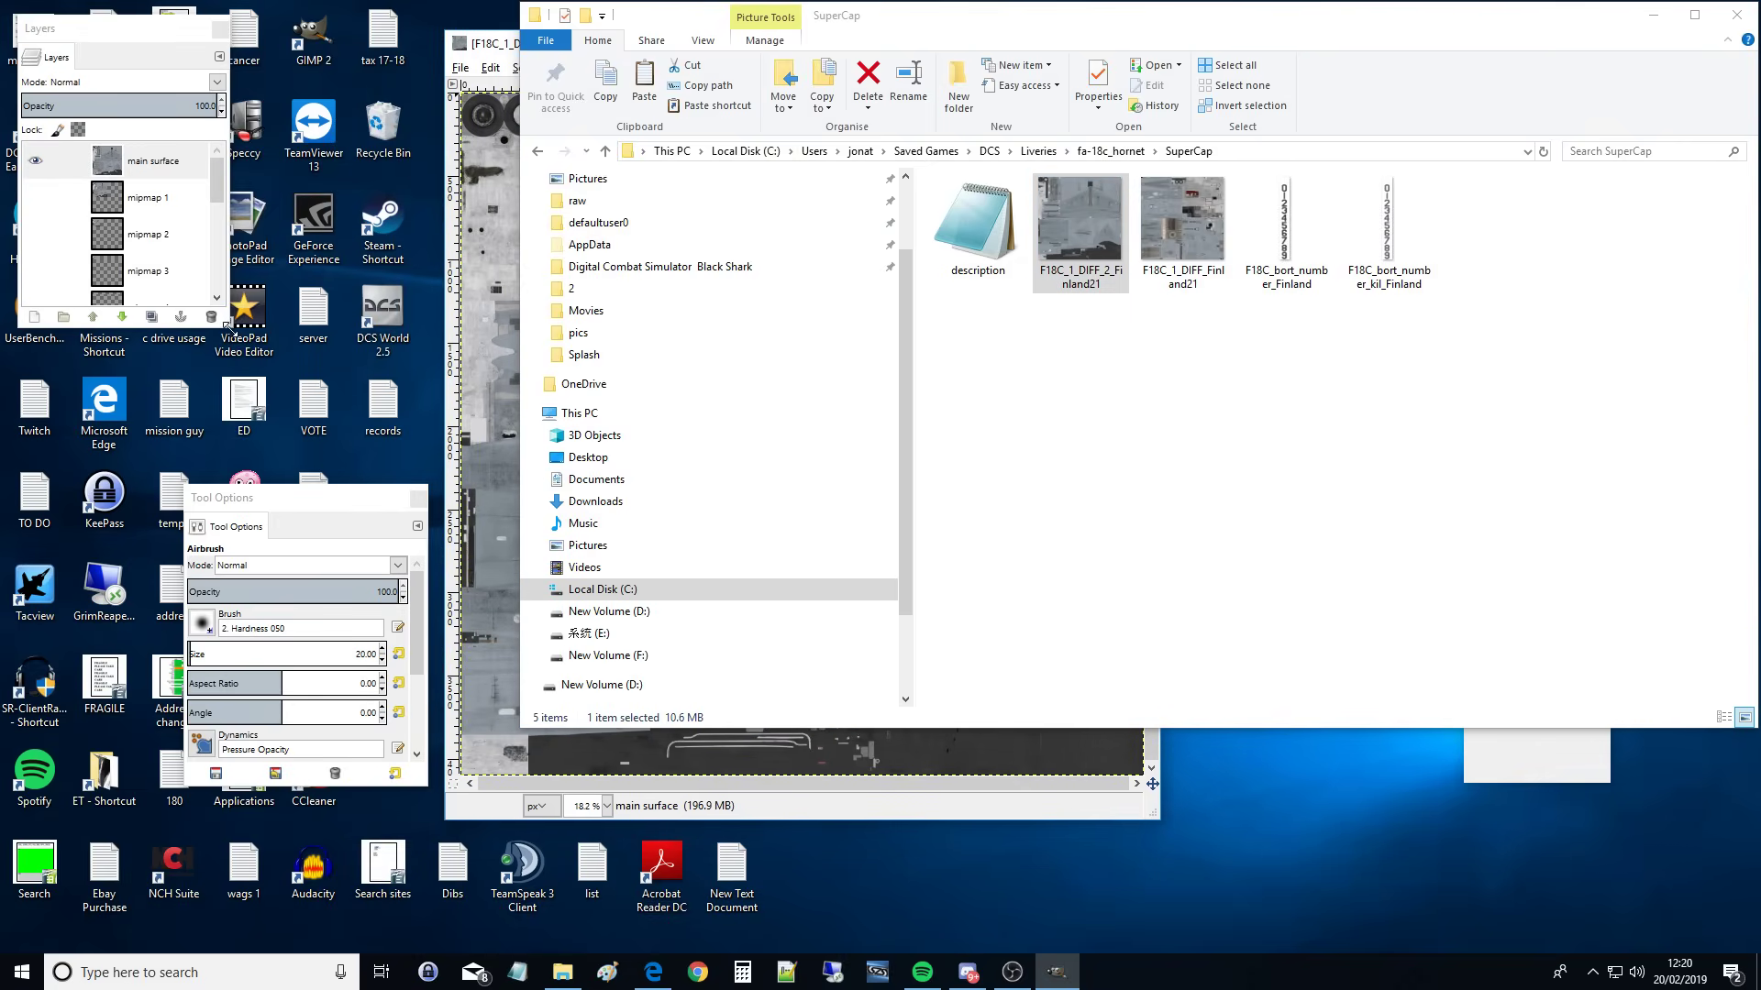
pyautogui.moveTo(229, 327); pyautogui.dragTo(357, 428)
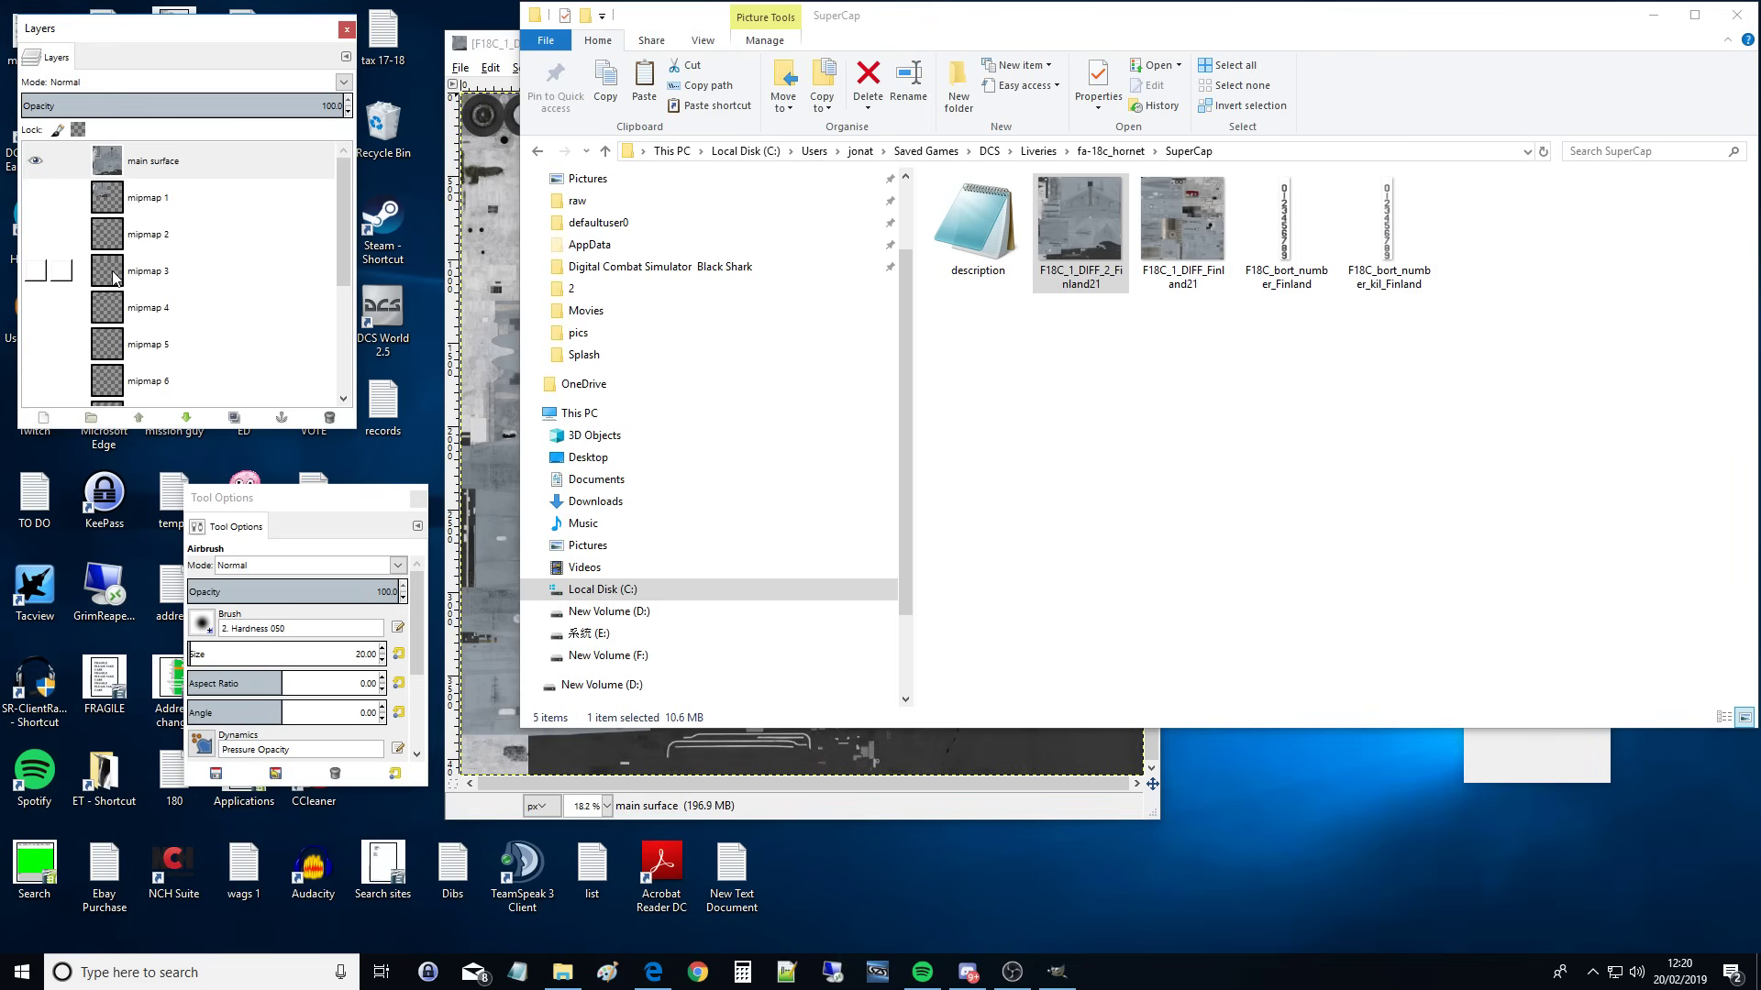
pyautogui.scroll(-1, 123, 396)
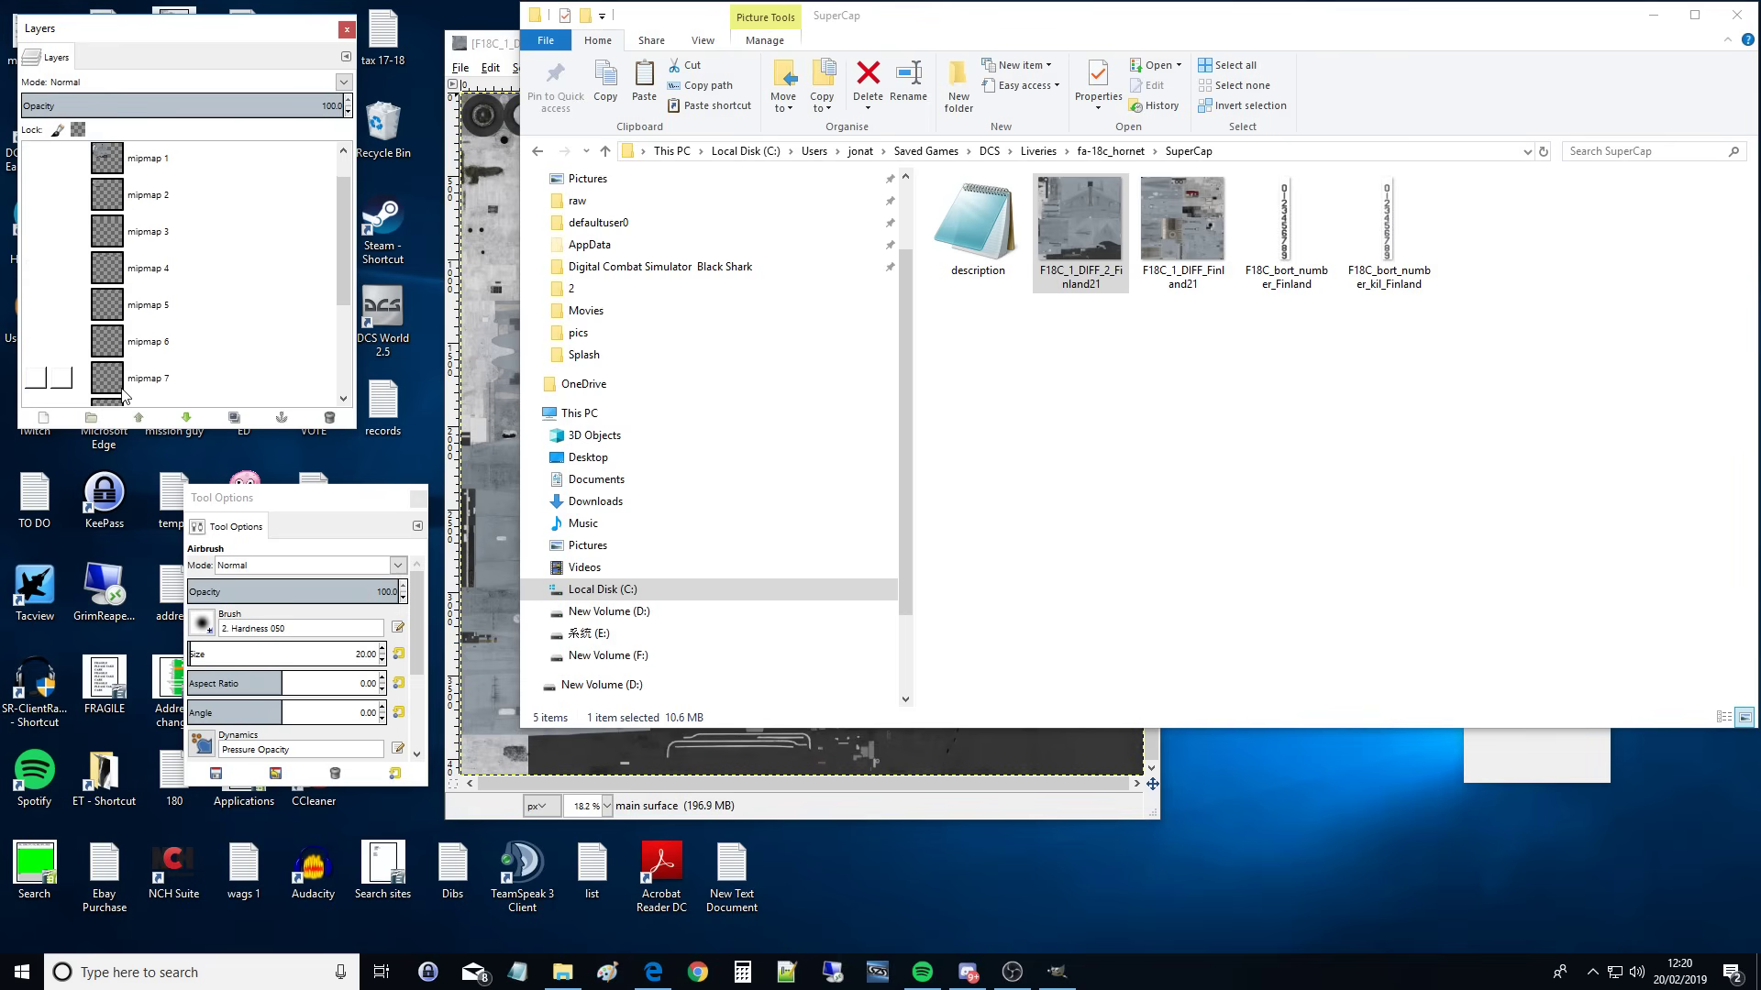
pyautogui.scroll(-1, 123, 389)
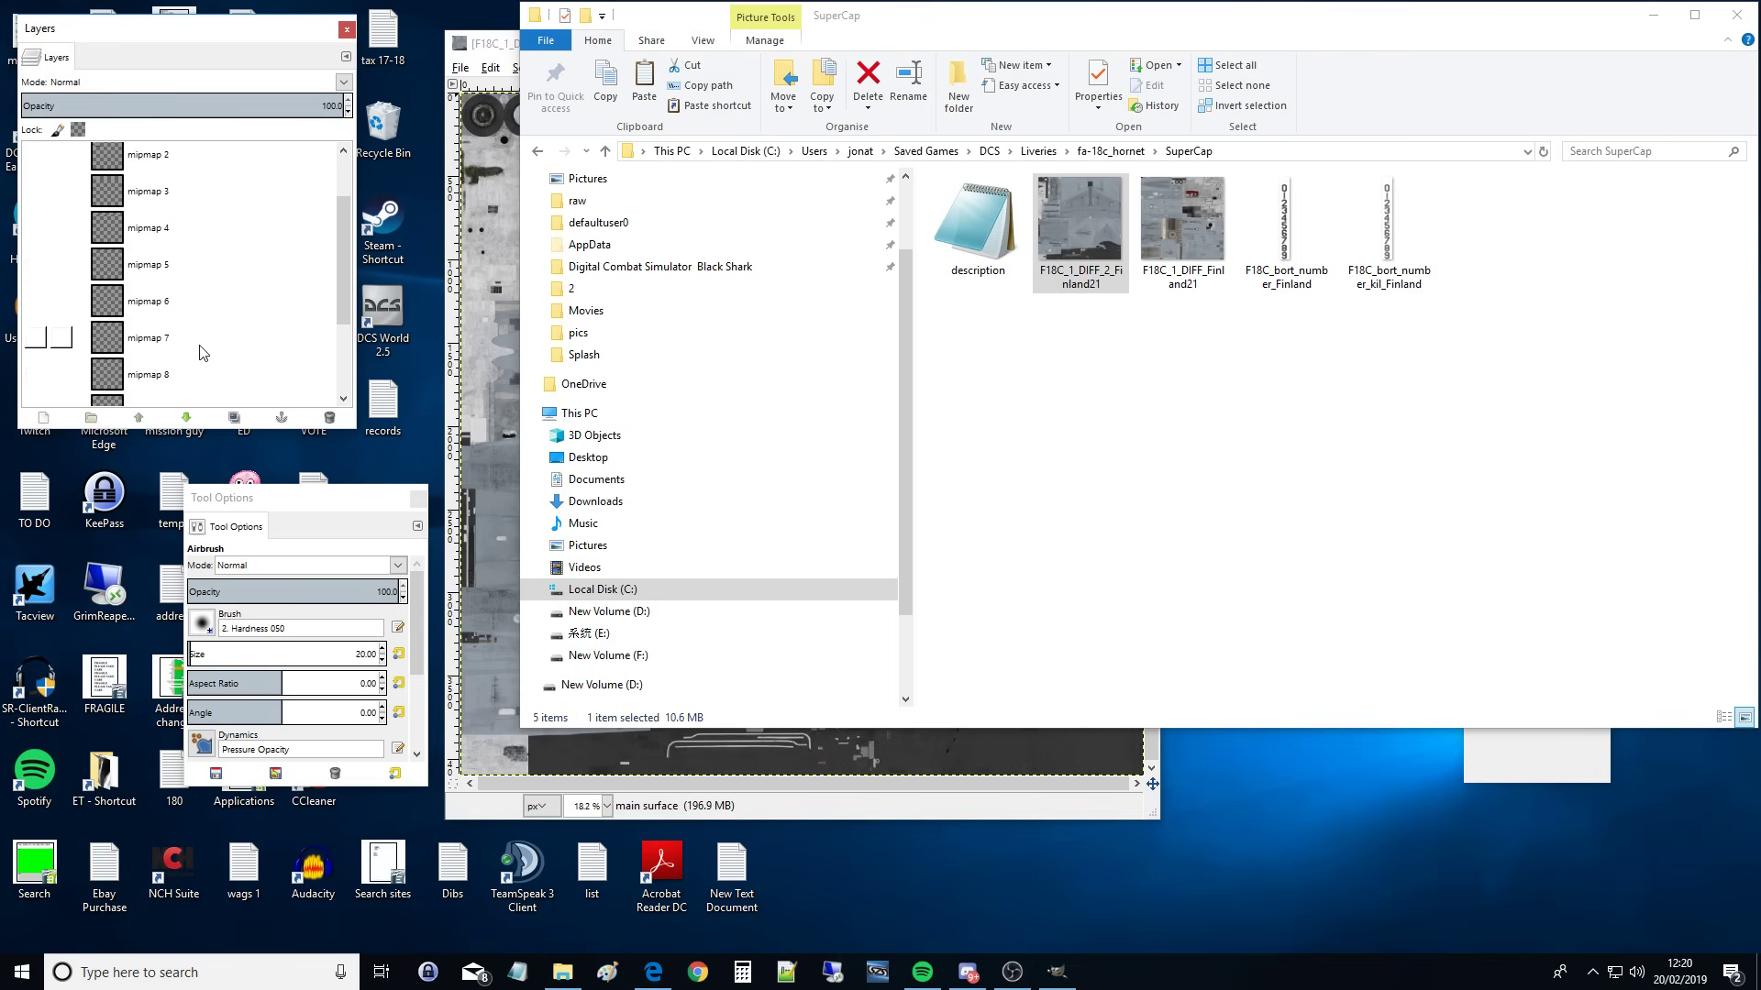
pyautogui.scroll(2, 139, 383)
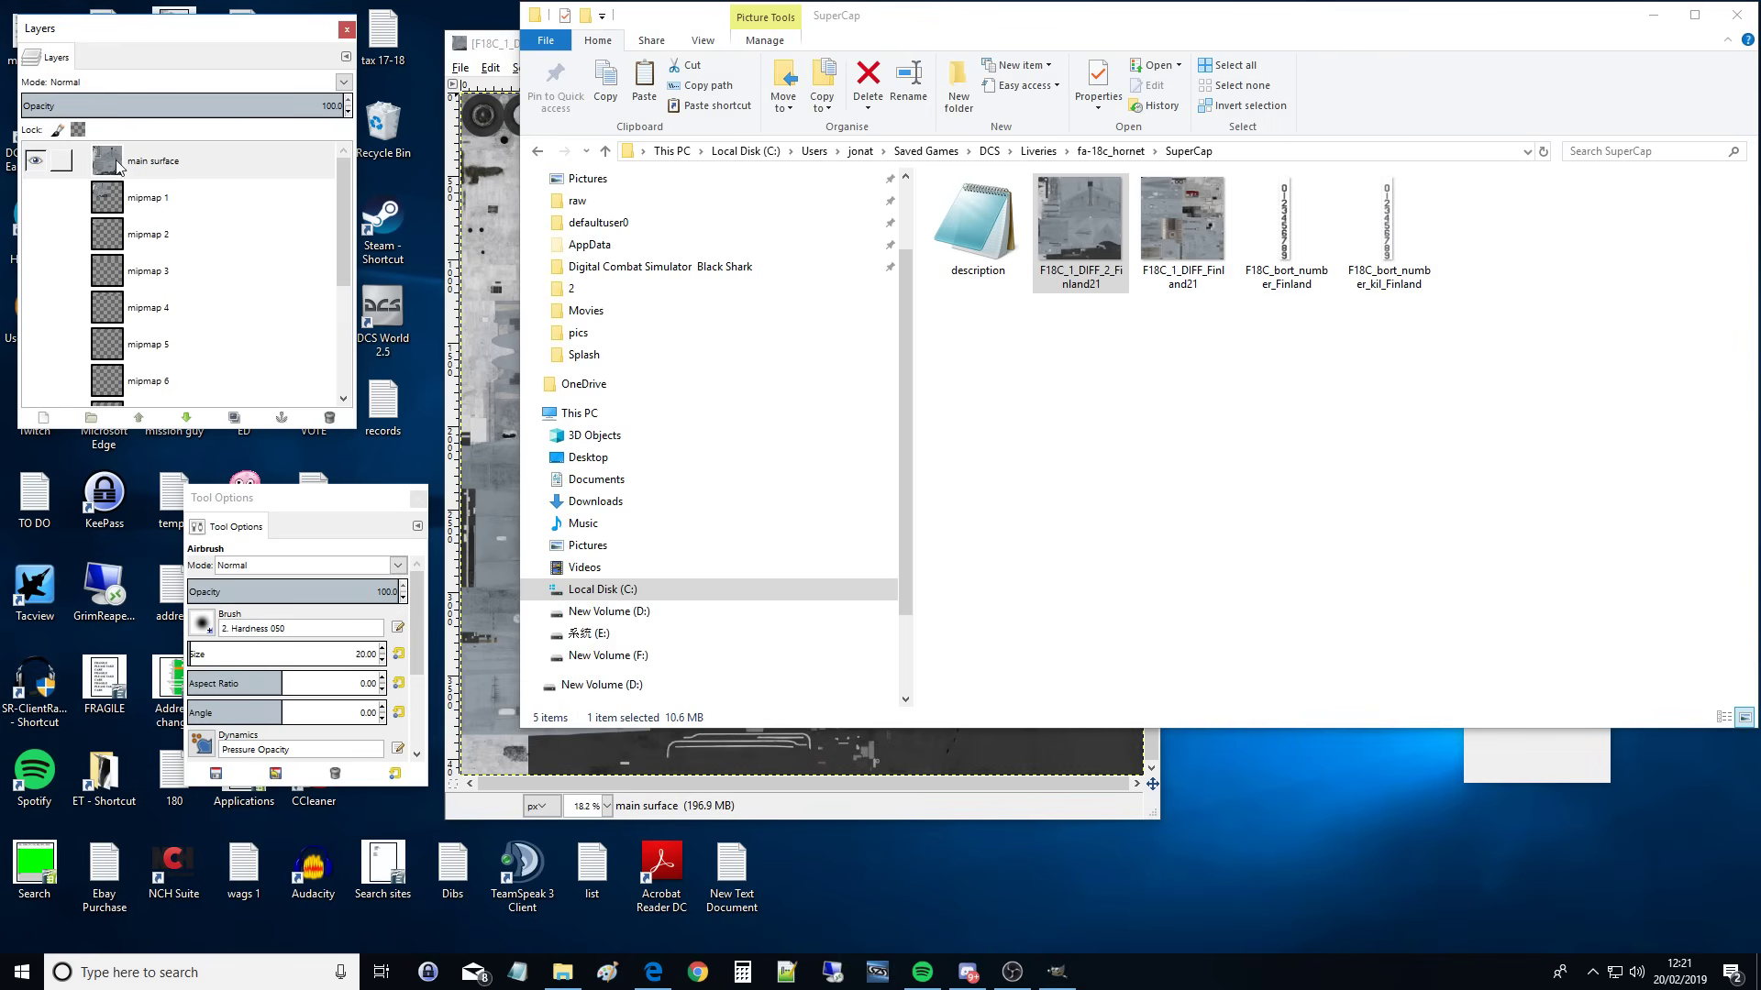
# Step: Select the main surface layer and move the folder window below the 4096x4096 texture window
pyautogui.moveTo(188, 44); pyautogui.dragTo(177, 39)
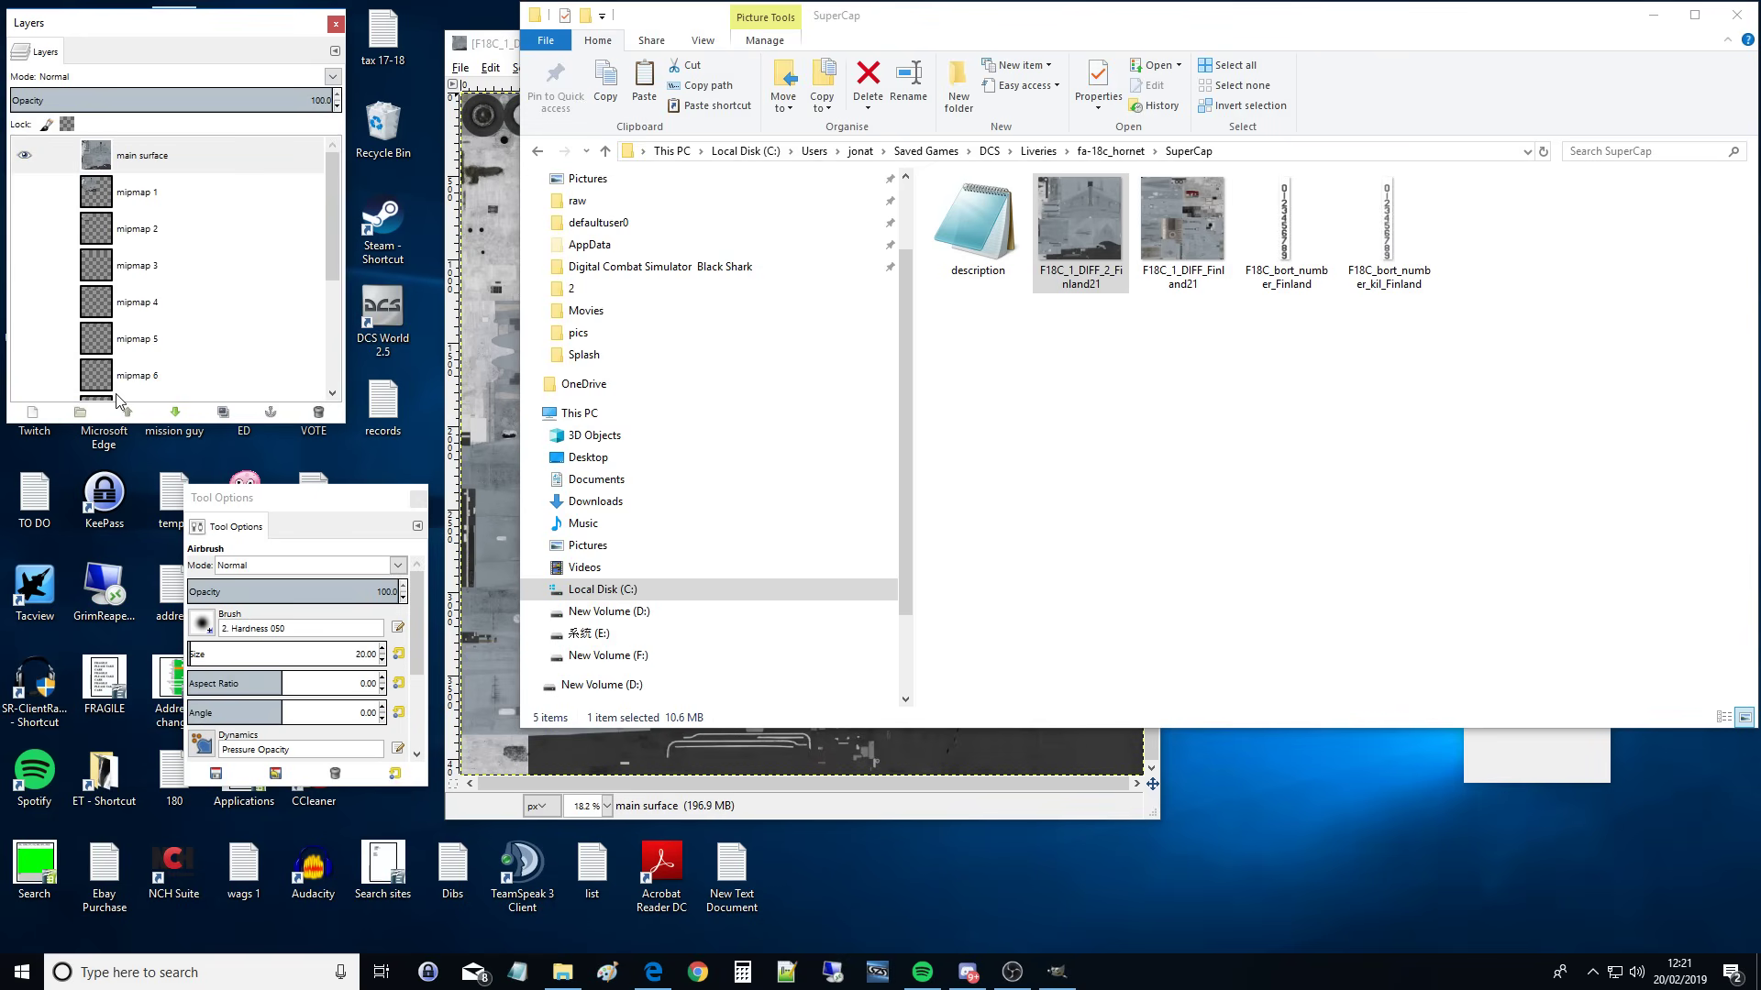
pyautogui.click(148, 157)
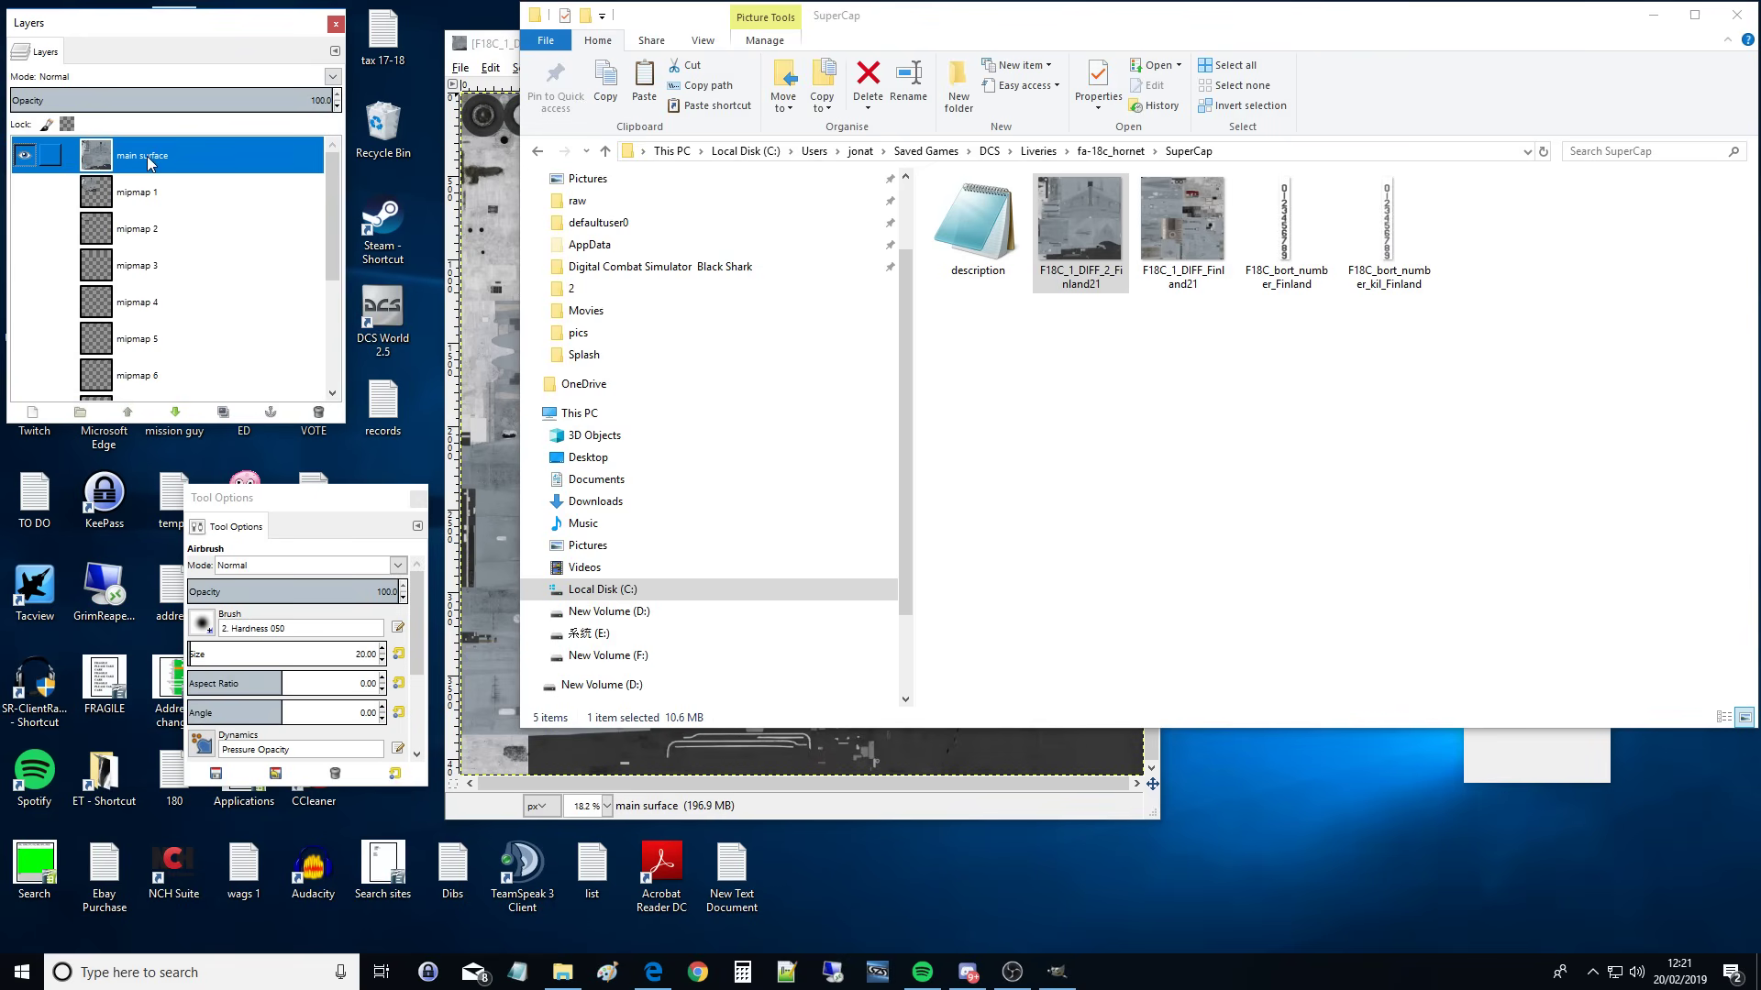
pyautogui.click(886, 814)
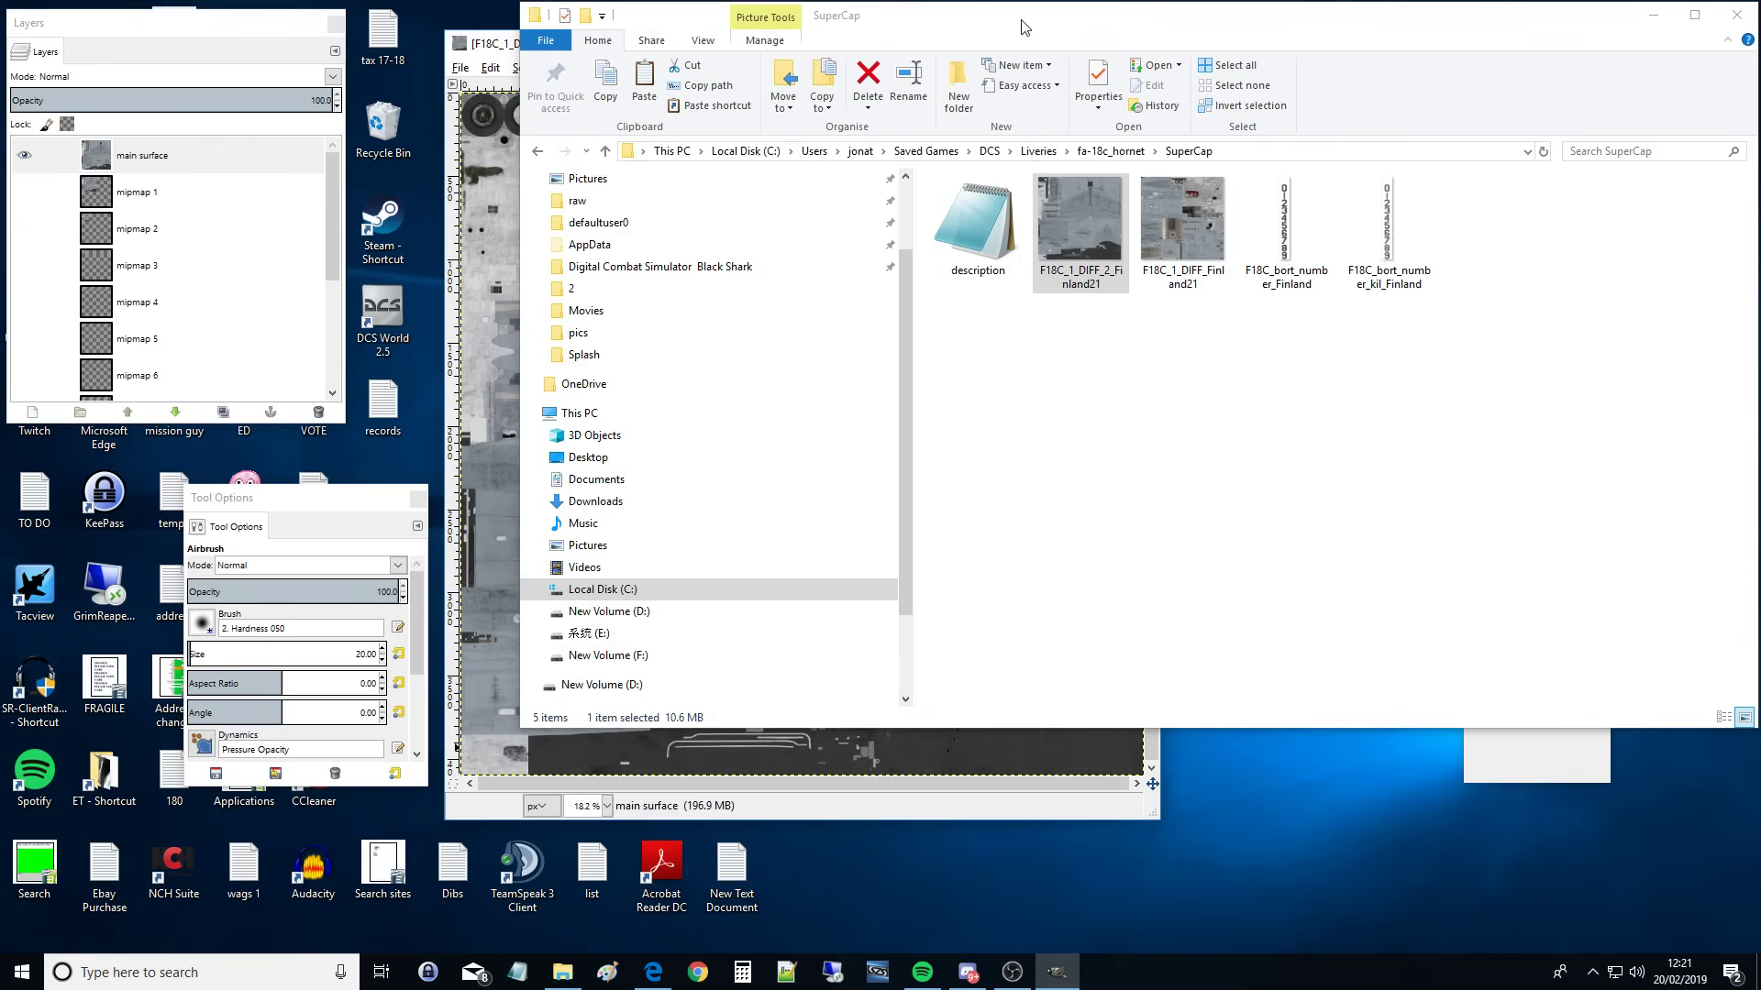
pyautogui.moveTo(1025, 28); pyautogui.dragTo(942, 689)
pyautogui.moveTo(878, 51); pyautogui.dragTo(892, 33)
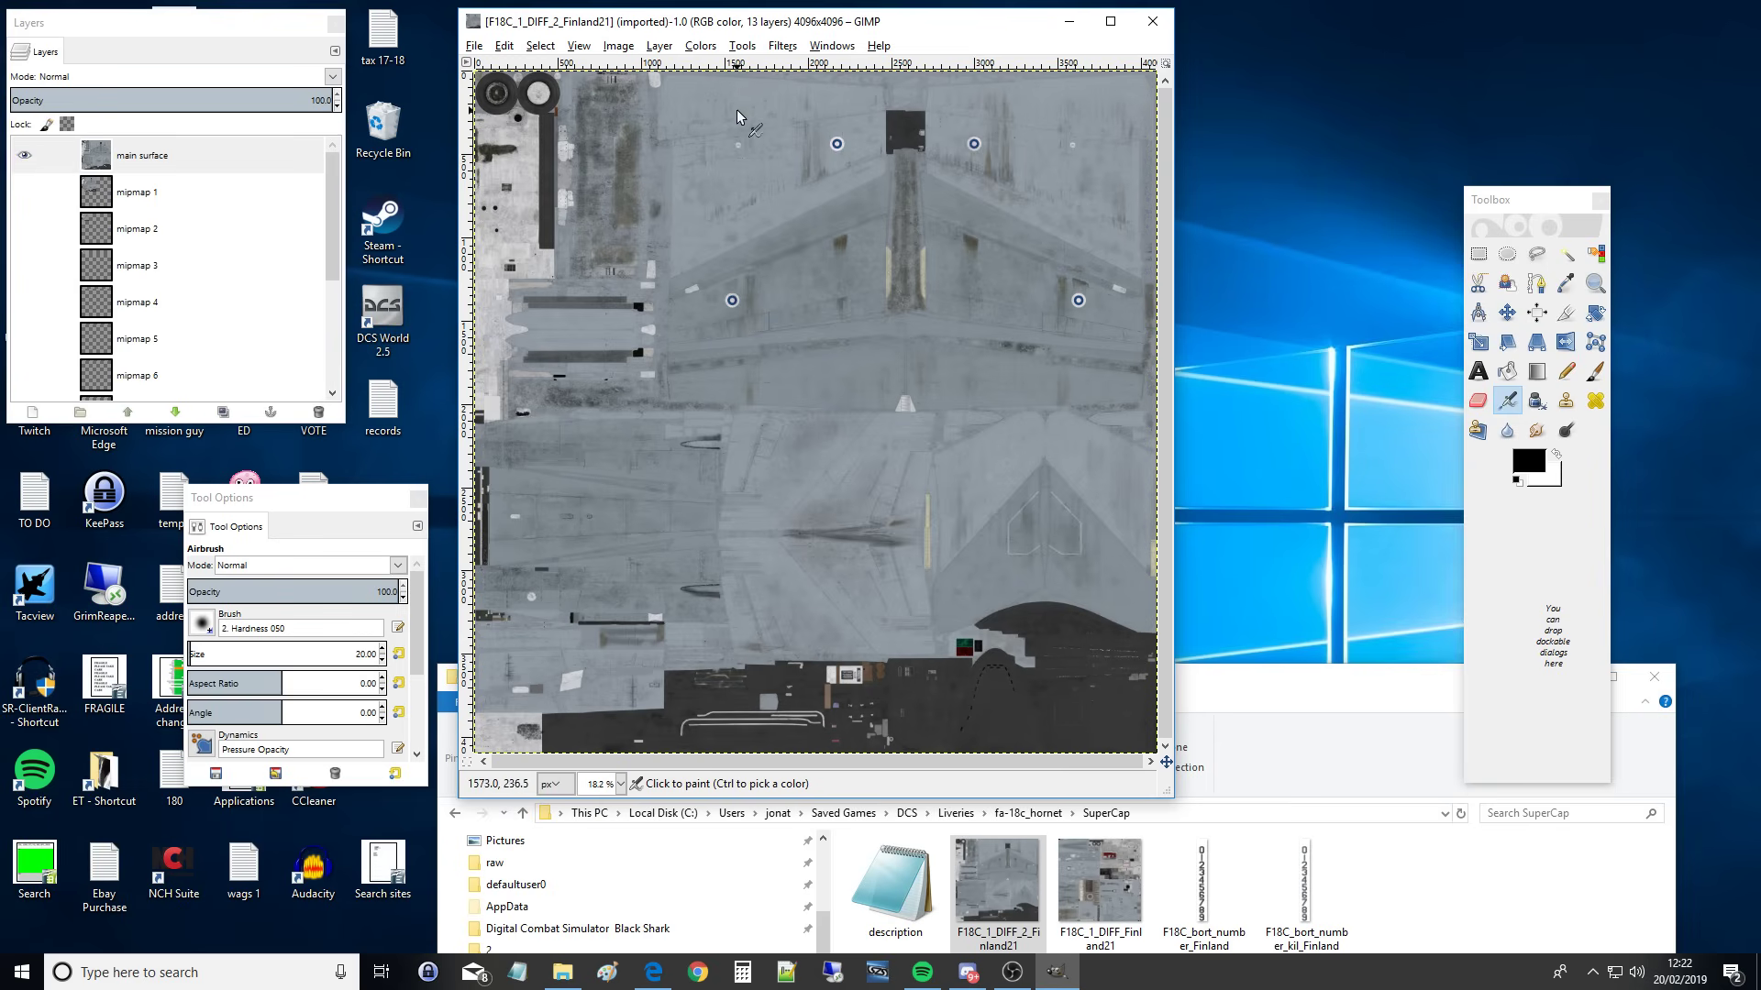
# Step: Type SUPERCAP in a text box at the texture's top, sized 188 px and widened to fit
pyautogui.click(1479, 372)
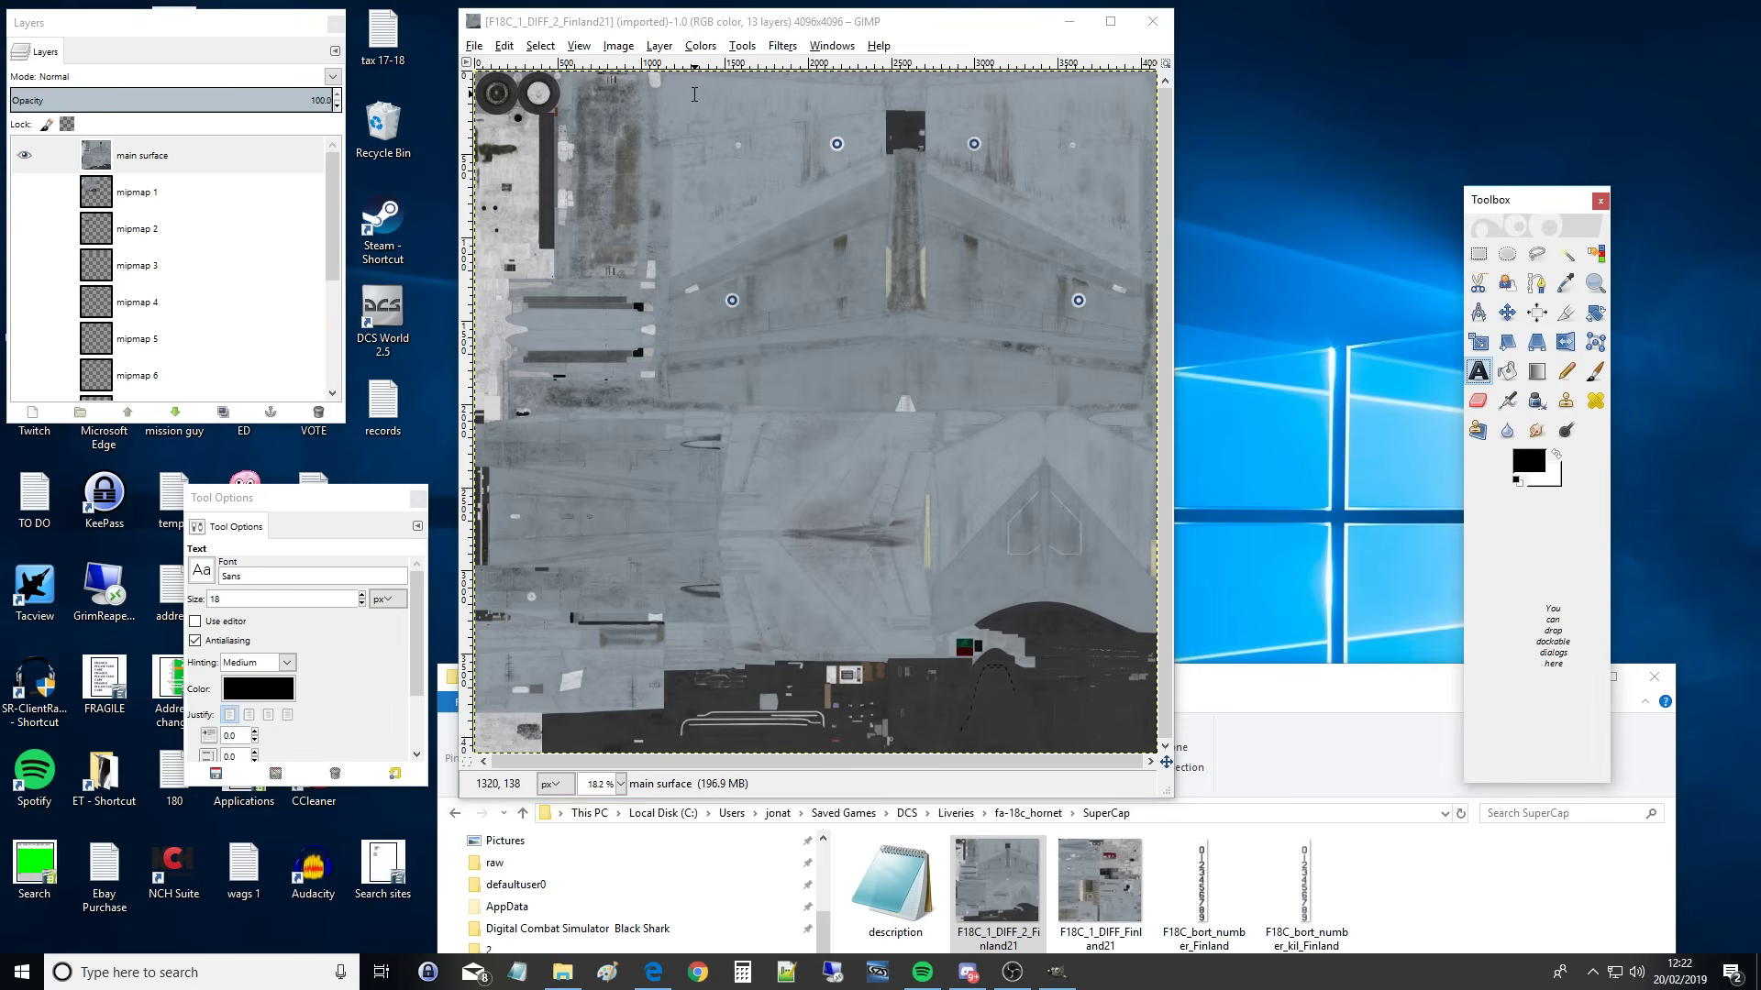
pyautogui.moveTo(686, 95); pyautogui.dragTo(853, 144)
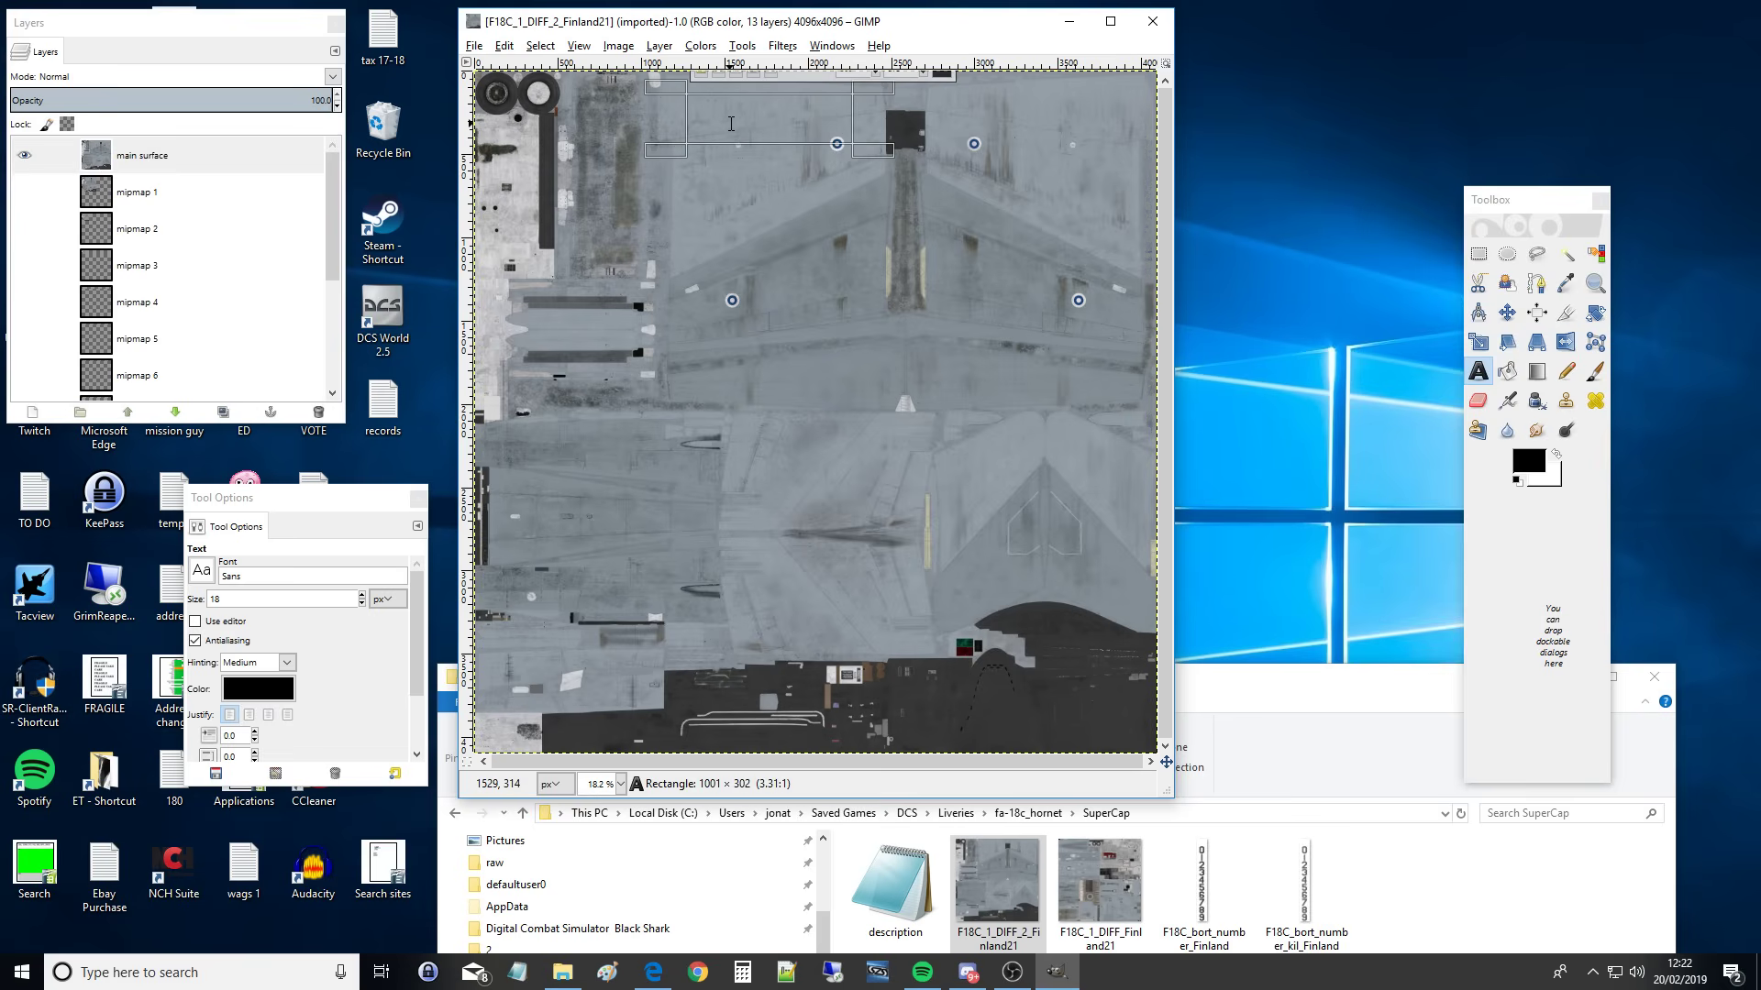
pyautogui.write('s')
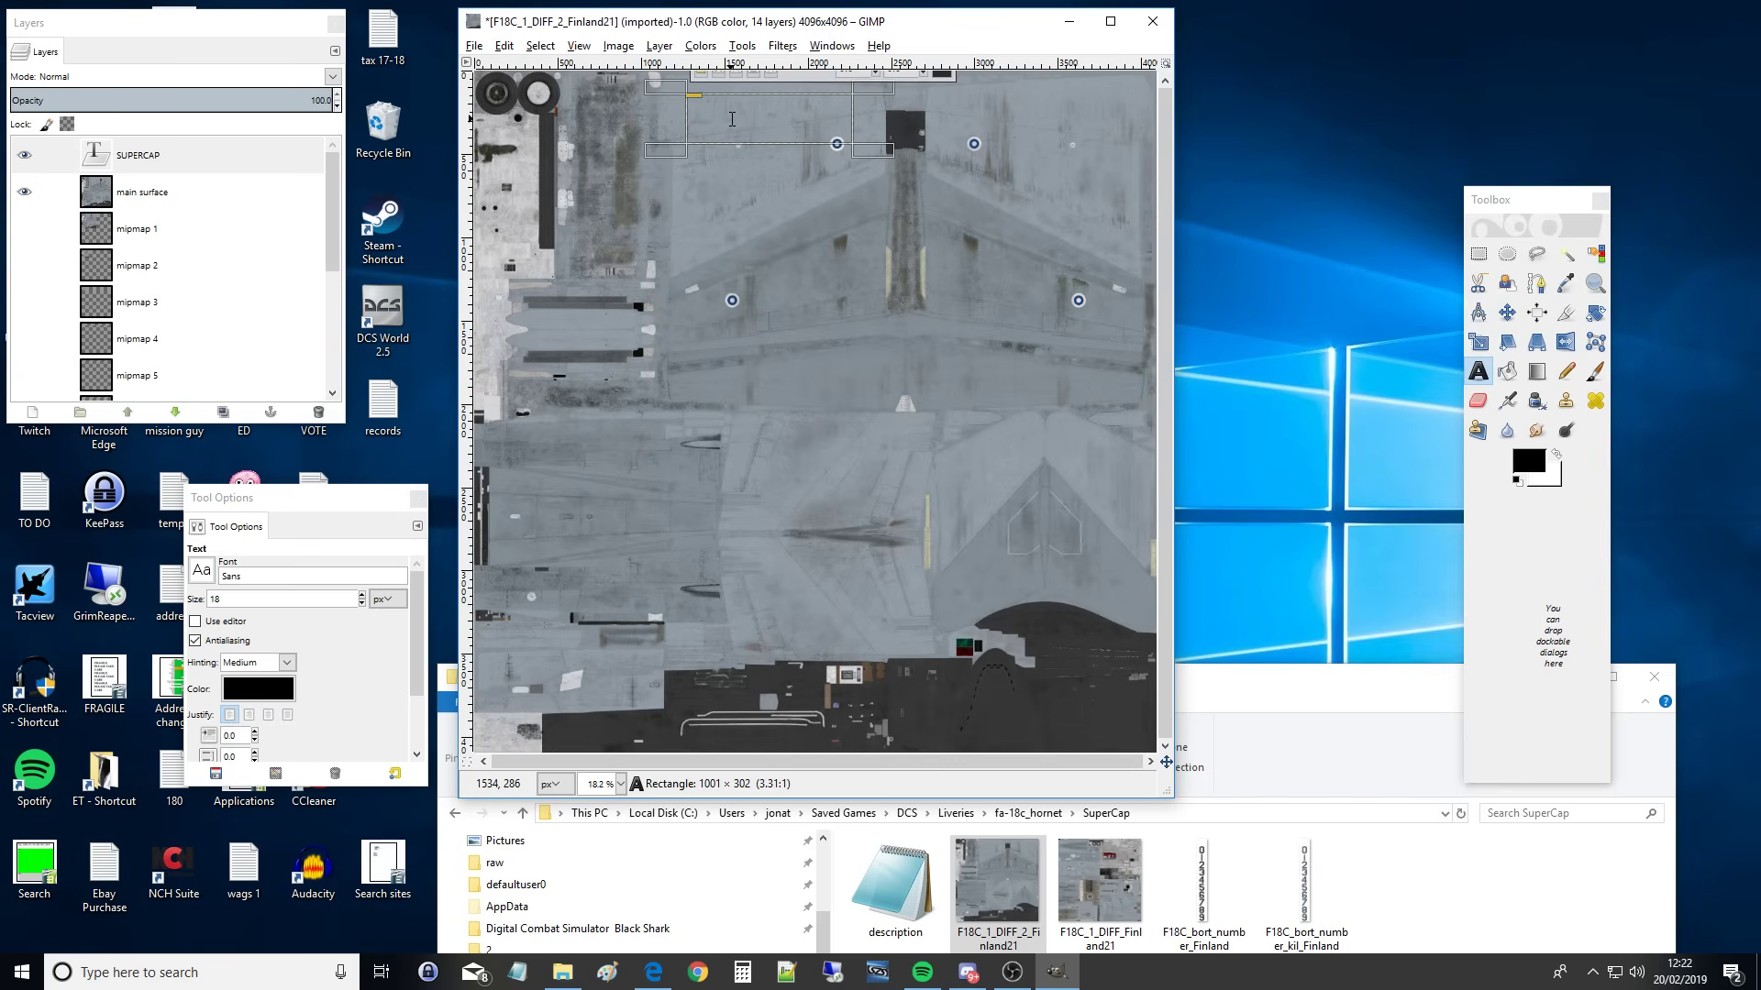
pyautogui.moveTo(361, 594); pyautogui.dragTo(362, 596)
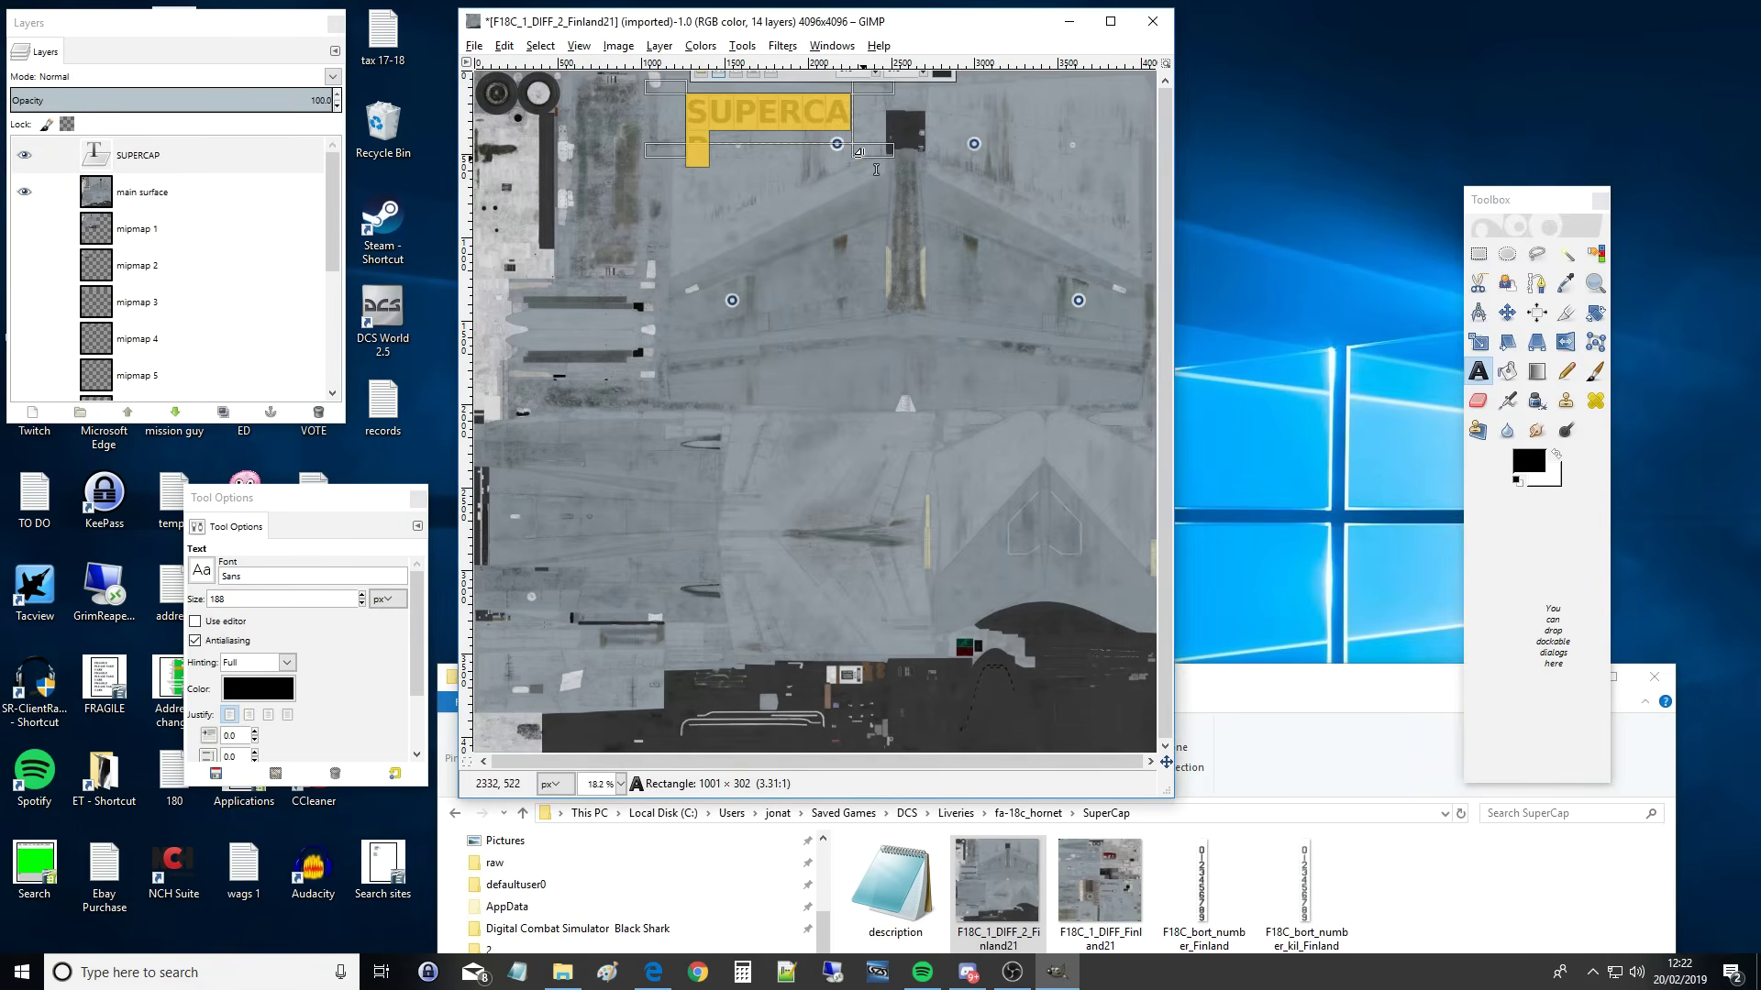
pyautogui.moveTo(879, 154); pyautogui.dragTo(915, 173)
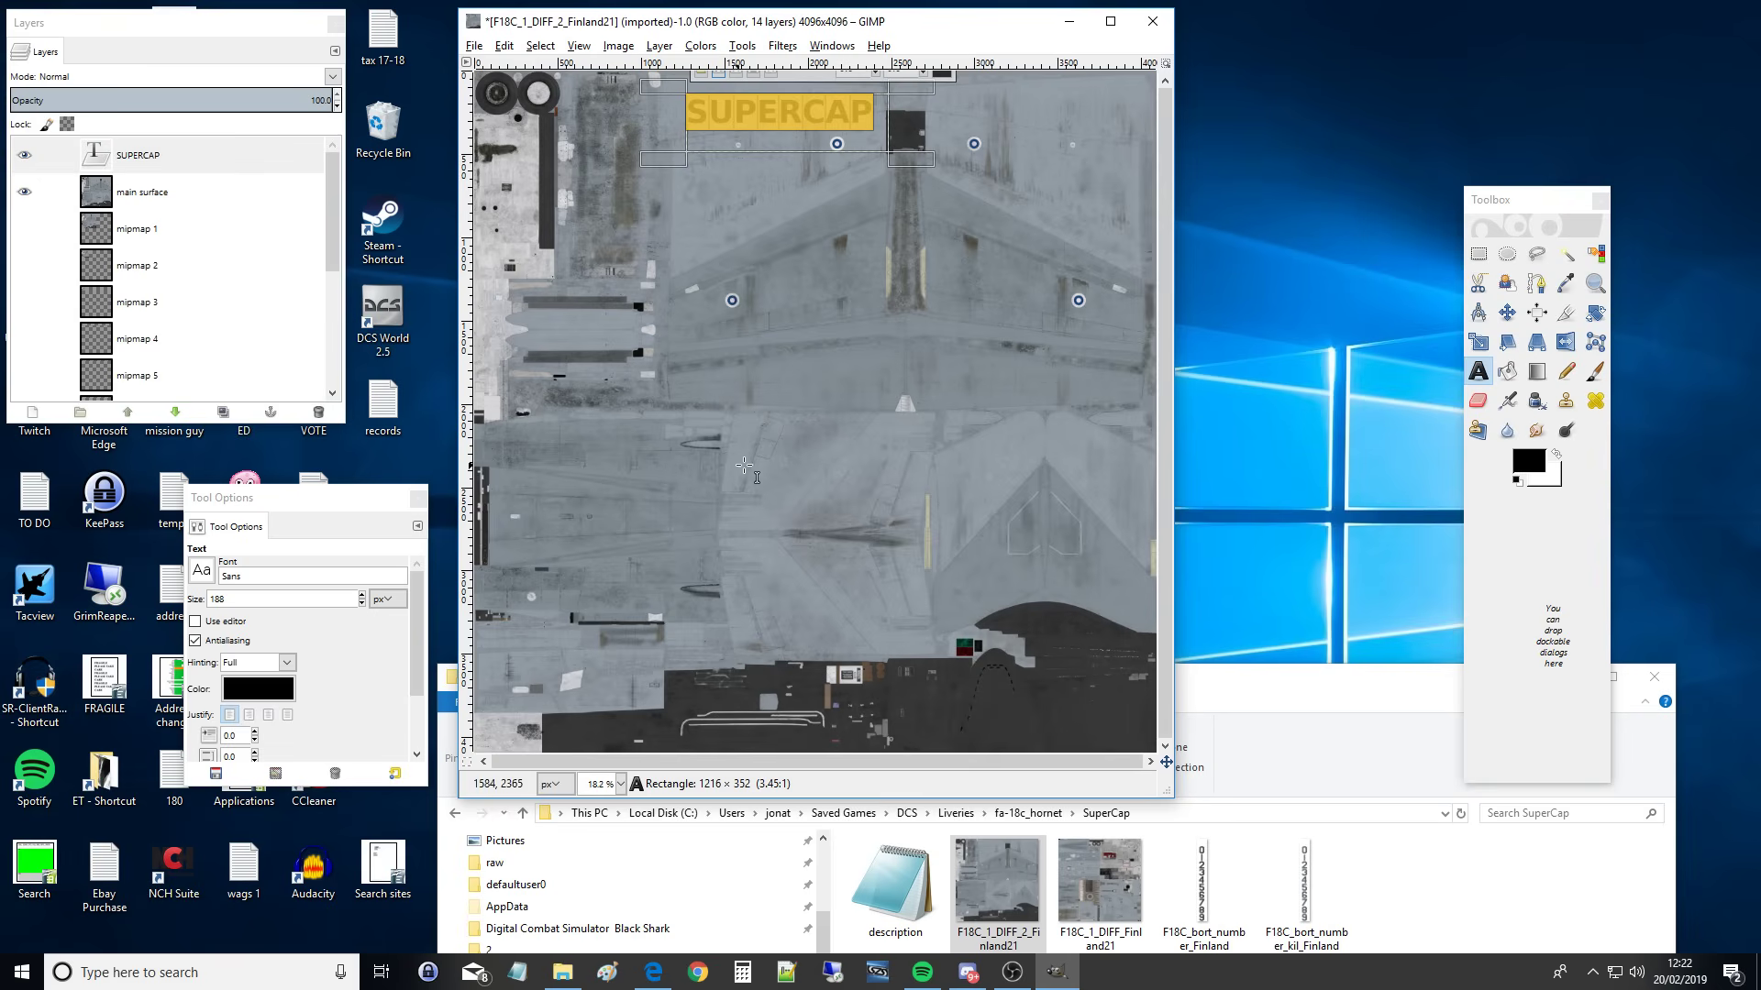
pyautogui.click(814, 374)
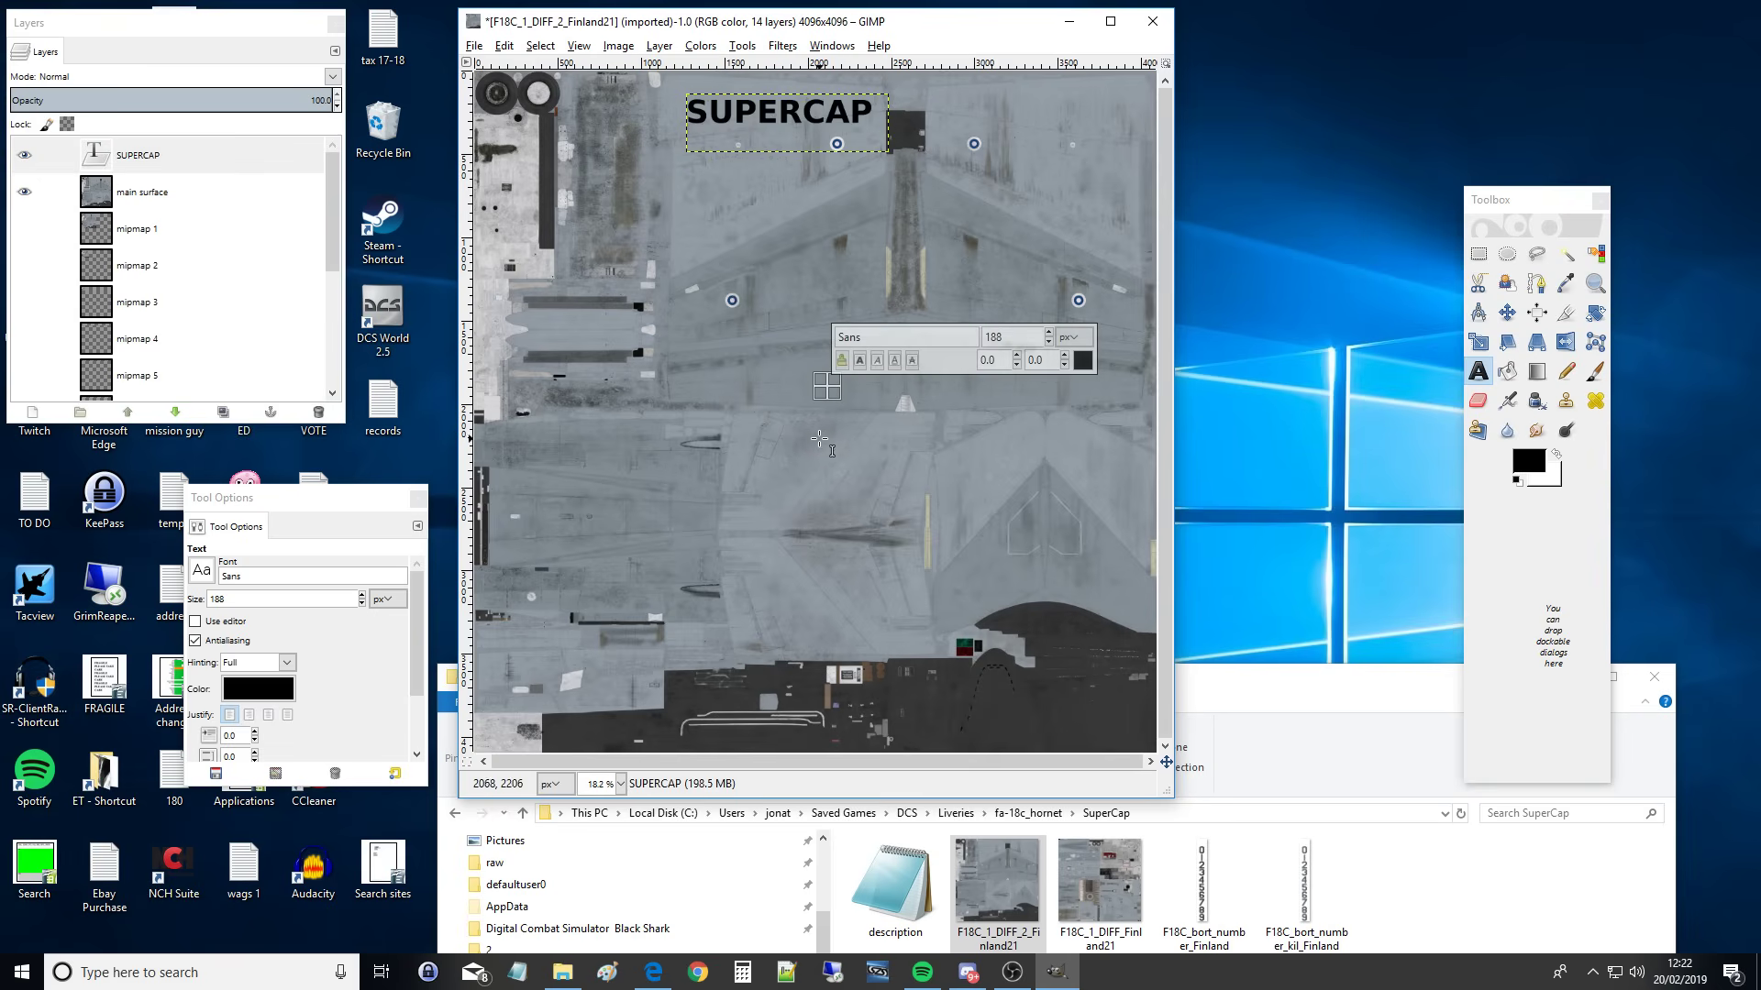
pyautogui.press('Escape')
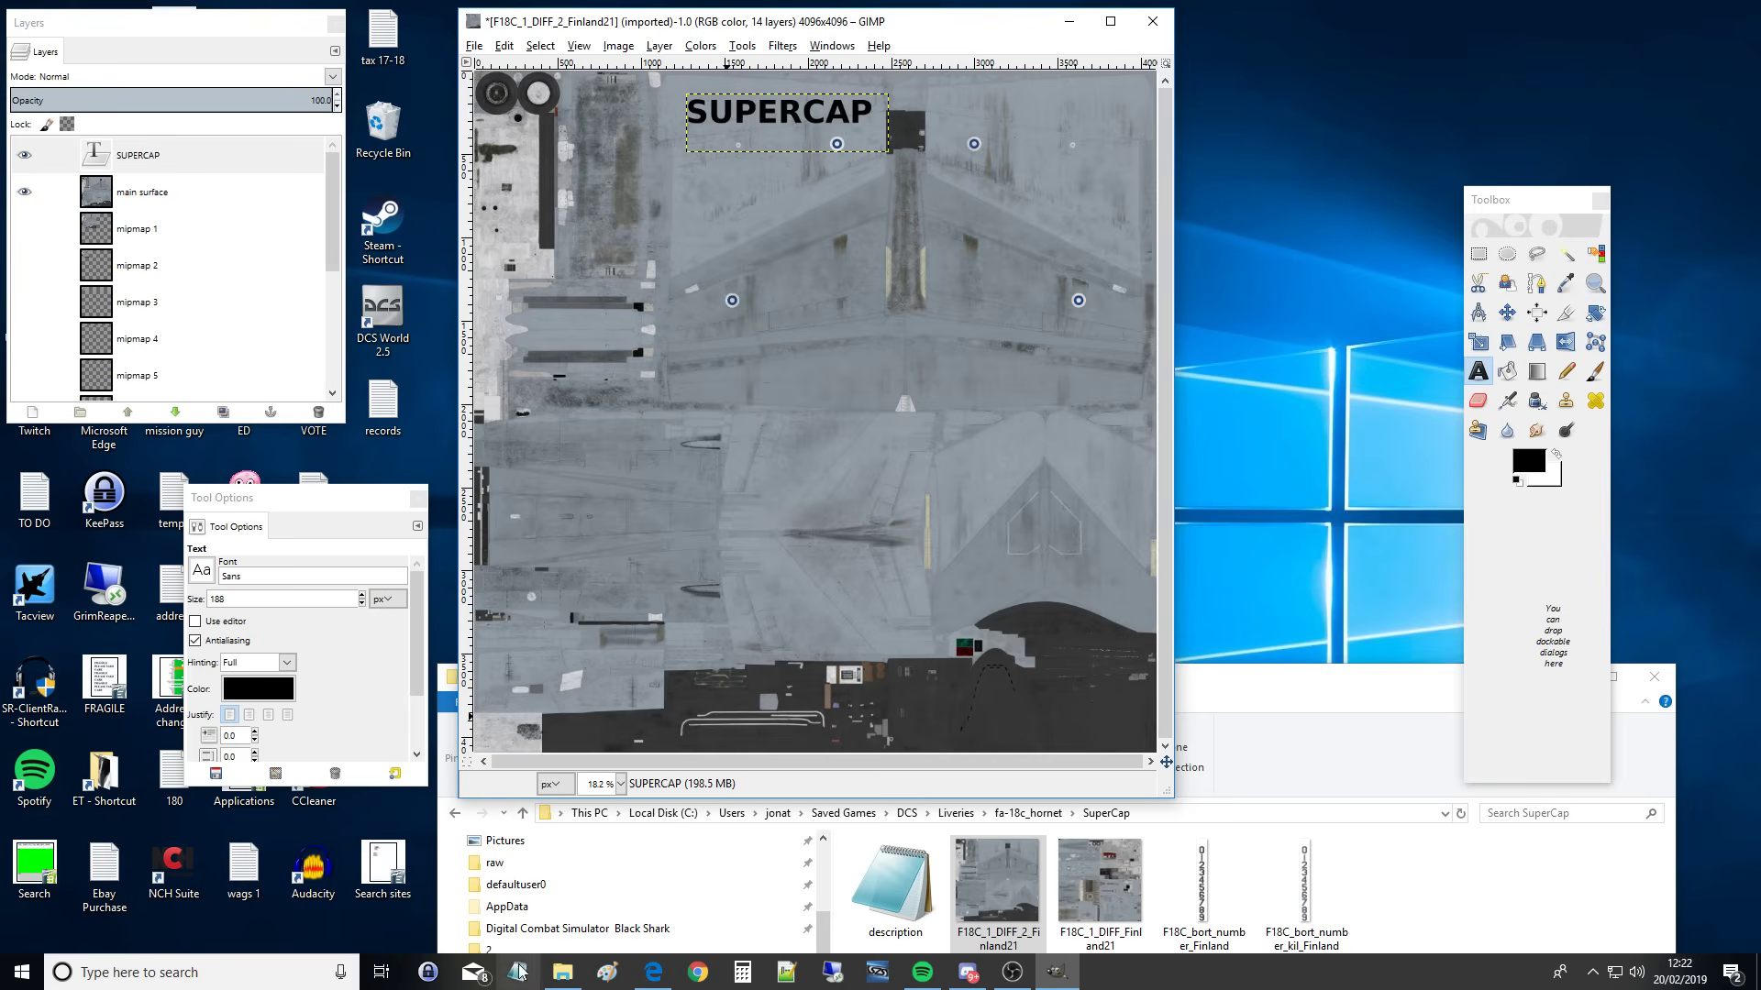
# Step: Drag face.png from the SuperCap folder onto the texture as a new layer
pyautogui.click(563, 976)
pyautogui.moveTo(1229, 678); pyautogui.dragTo(1281, 397)
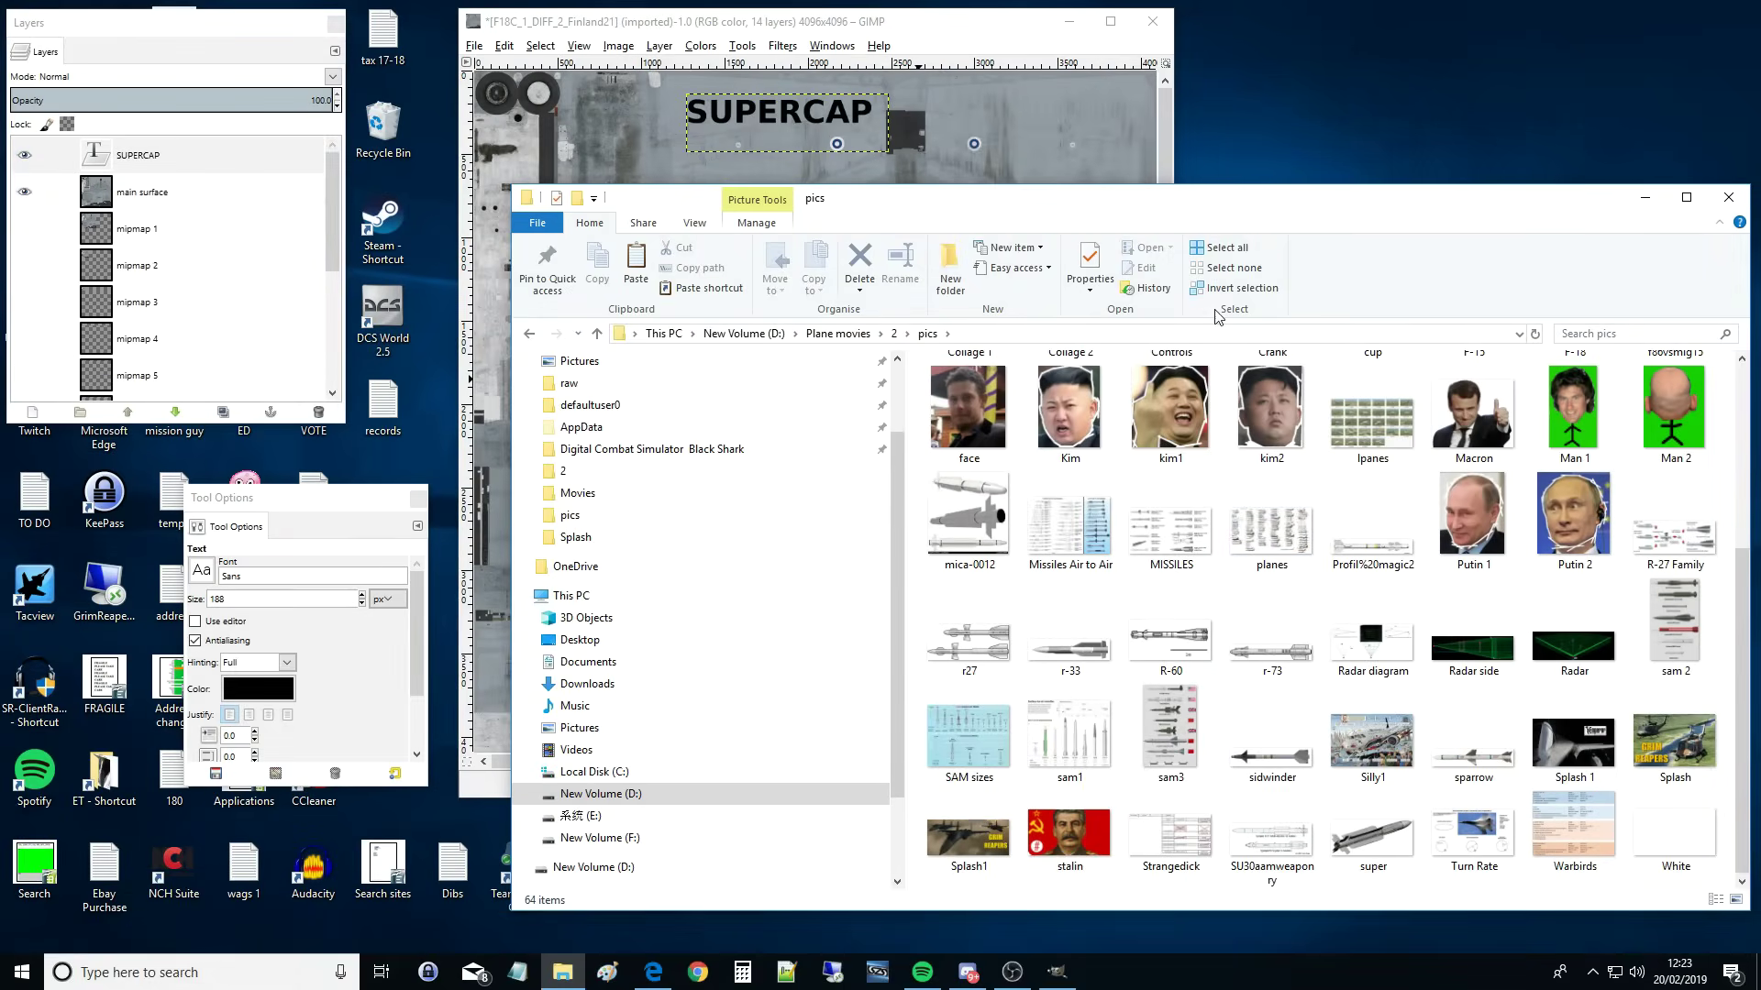
pyautogui.moveTo(1253, 208); pyautogui.dragTo(1193, 576)
pyautogui.moveTo(906, 778); pyautogui.dragTo(834, 290)
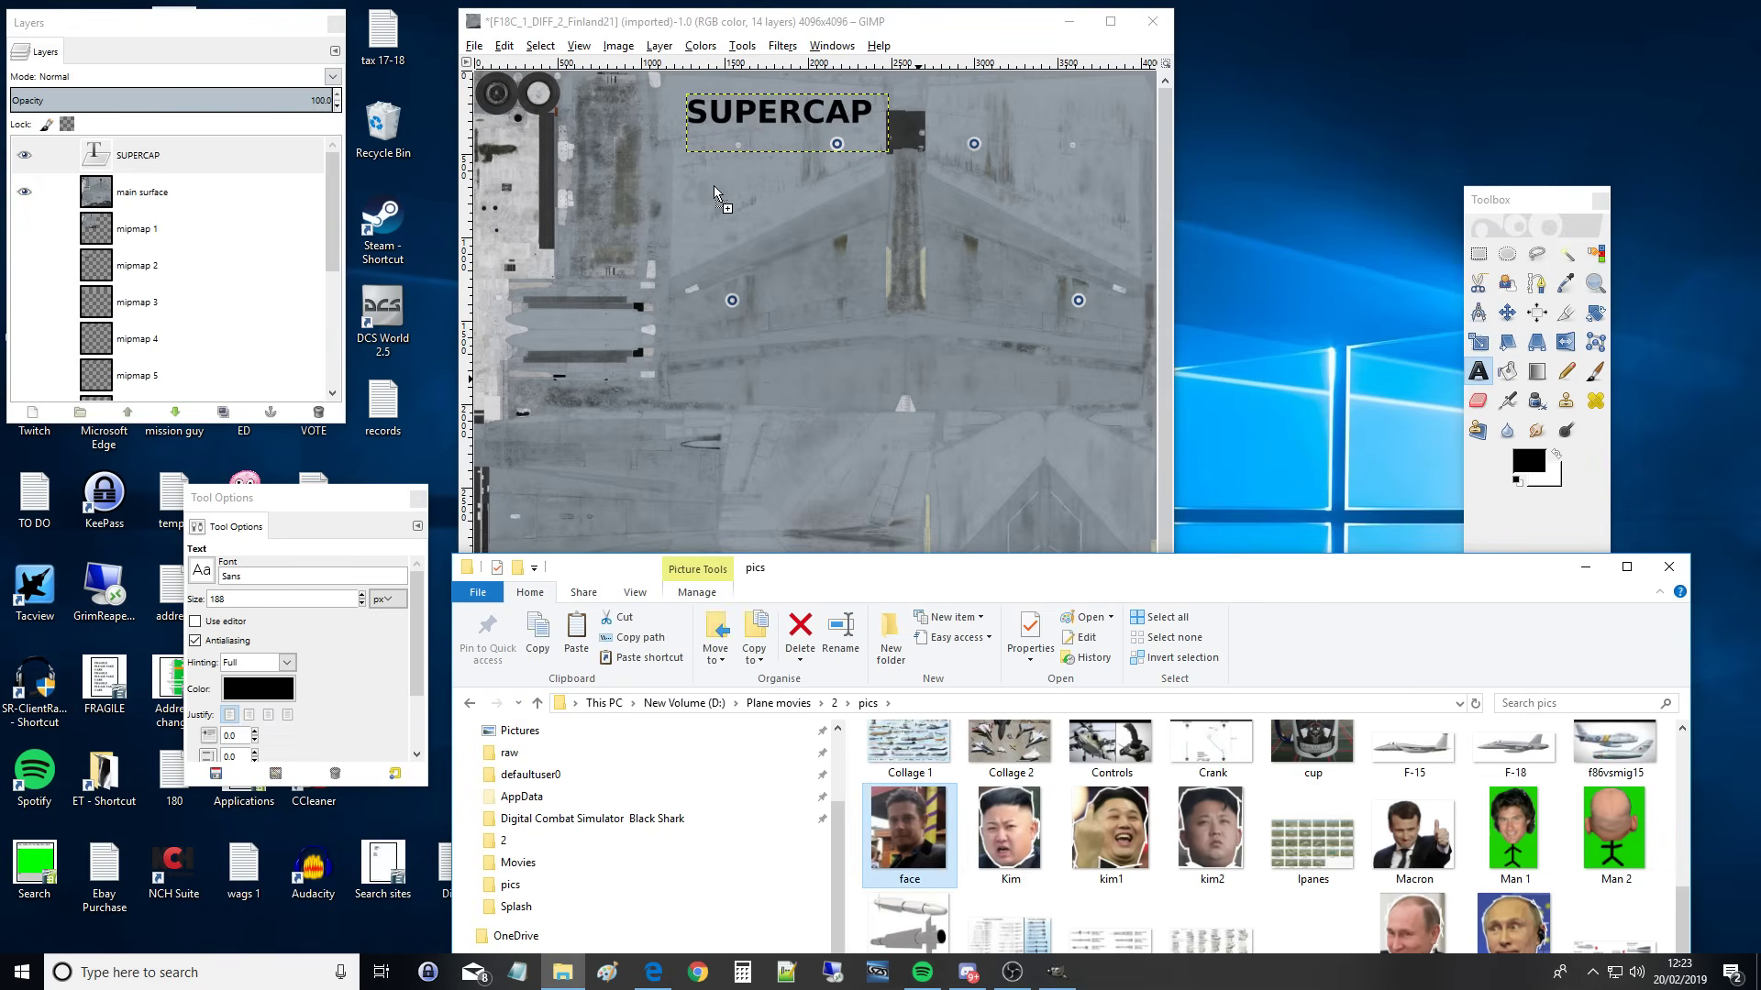
pyautogui.moveTo(714, 185); pyautogui.dragTo(716, 187)
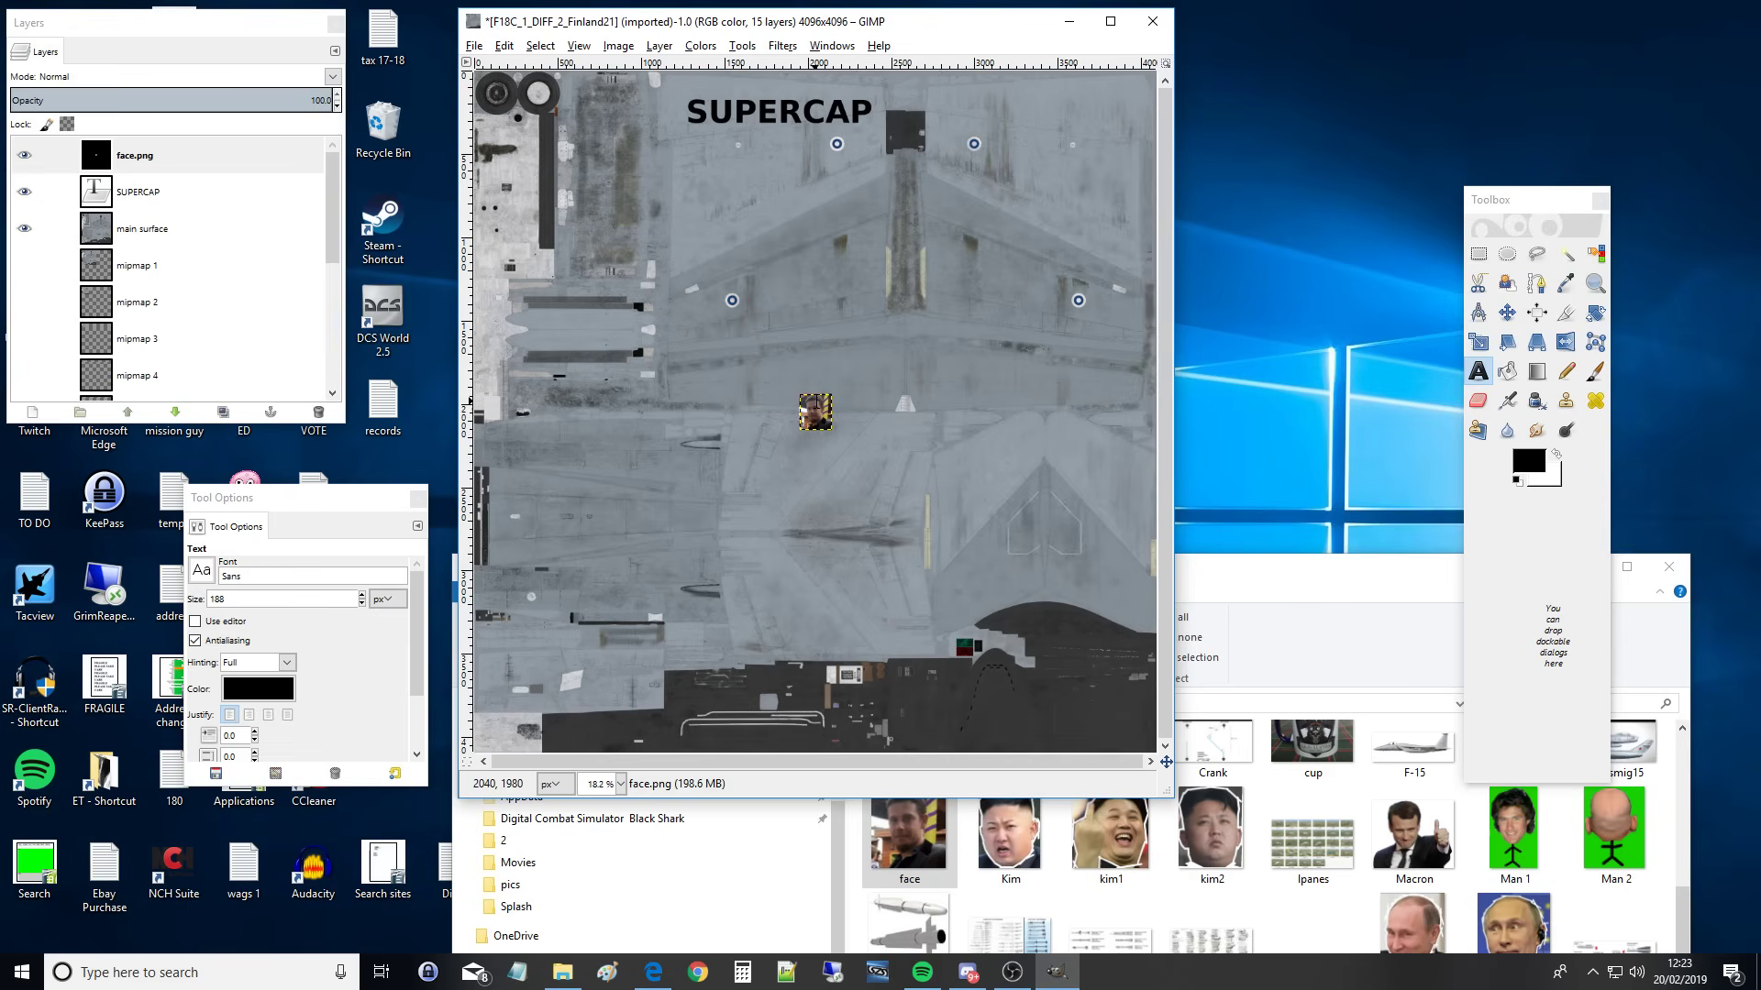
pyautogui.click(800, 403)
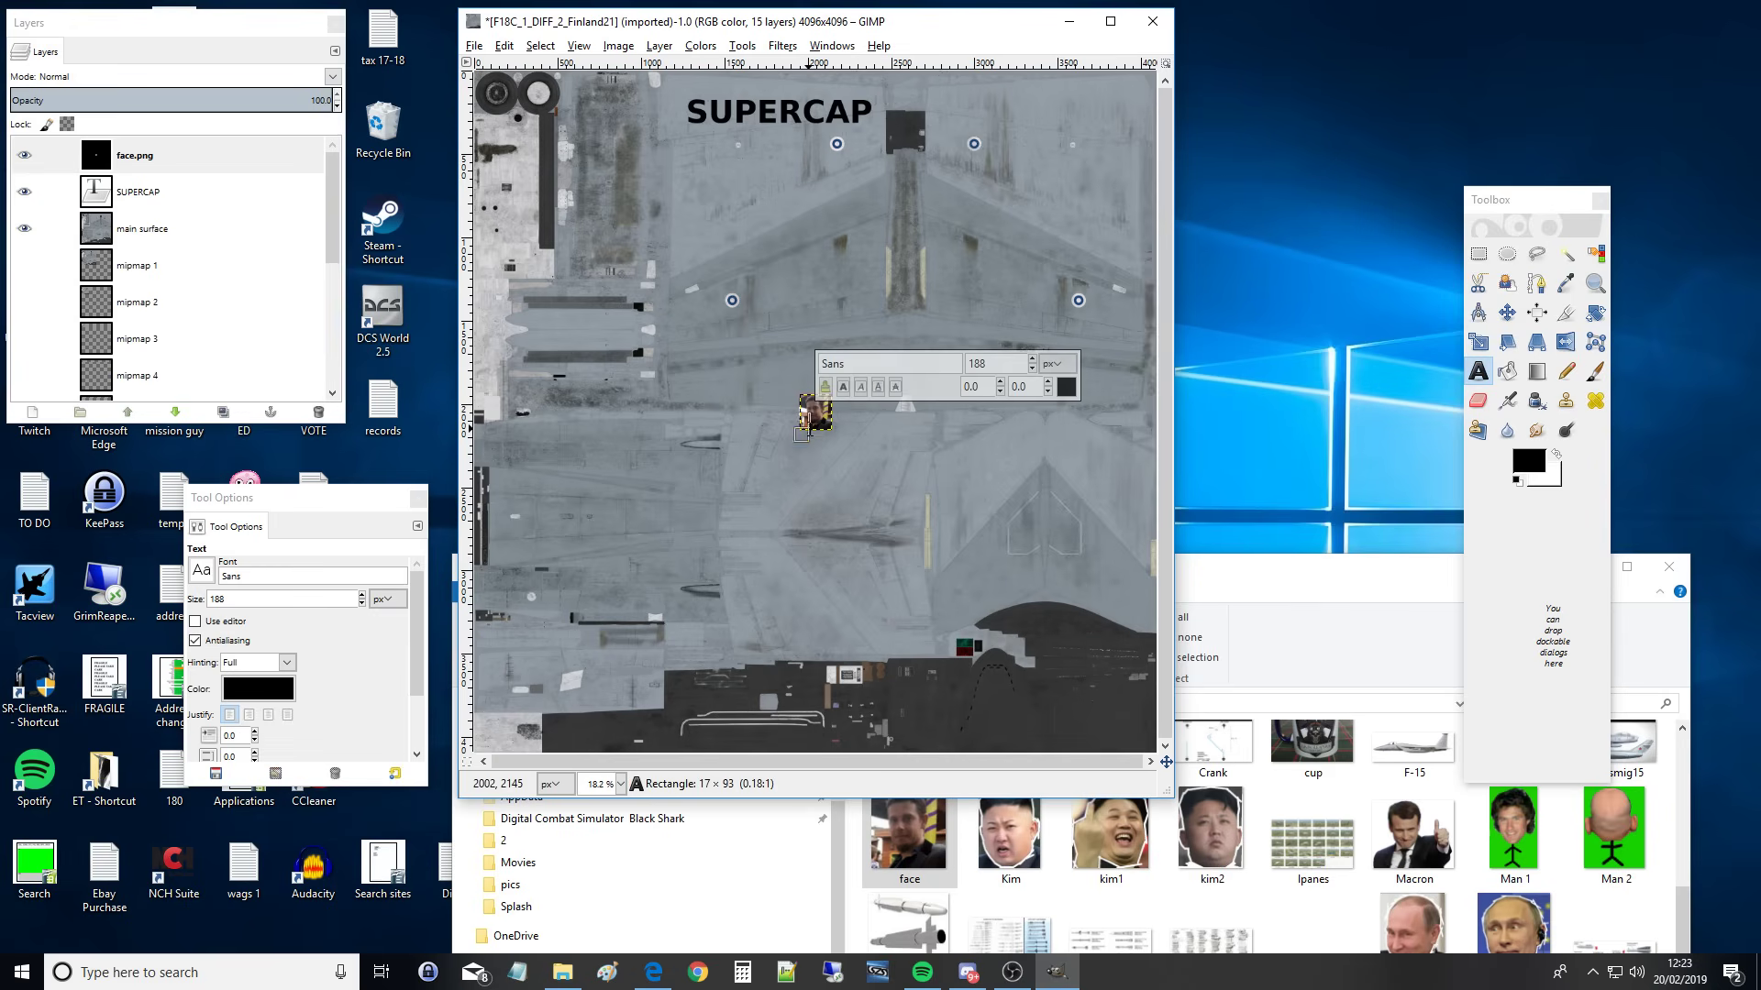
# Step: Move the face photo up below SUPERCAP and scale it to 373×361 px
pyautogui.click(1506, 313)
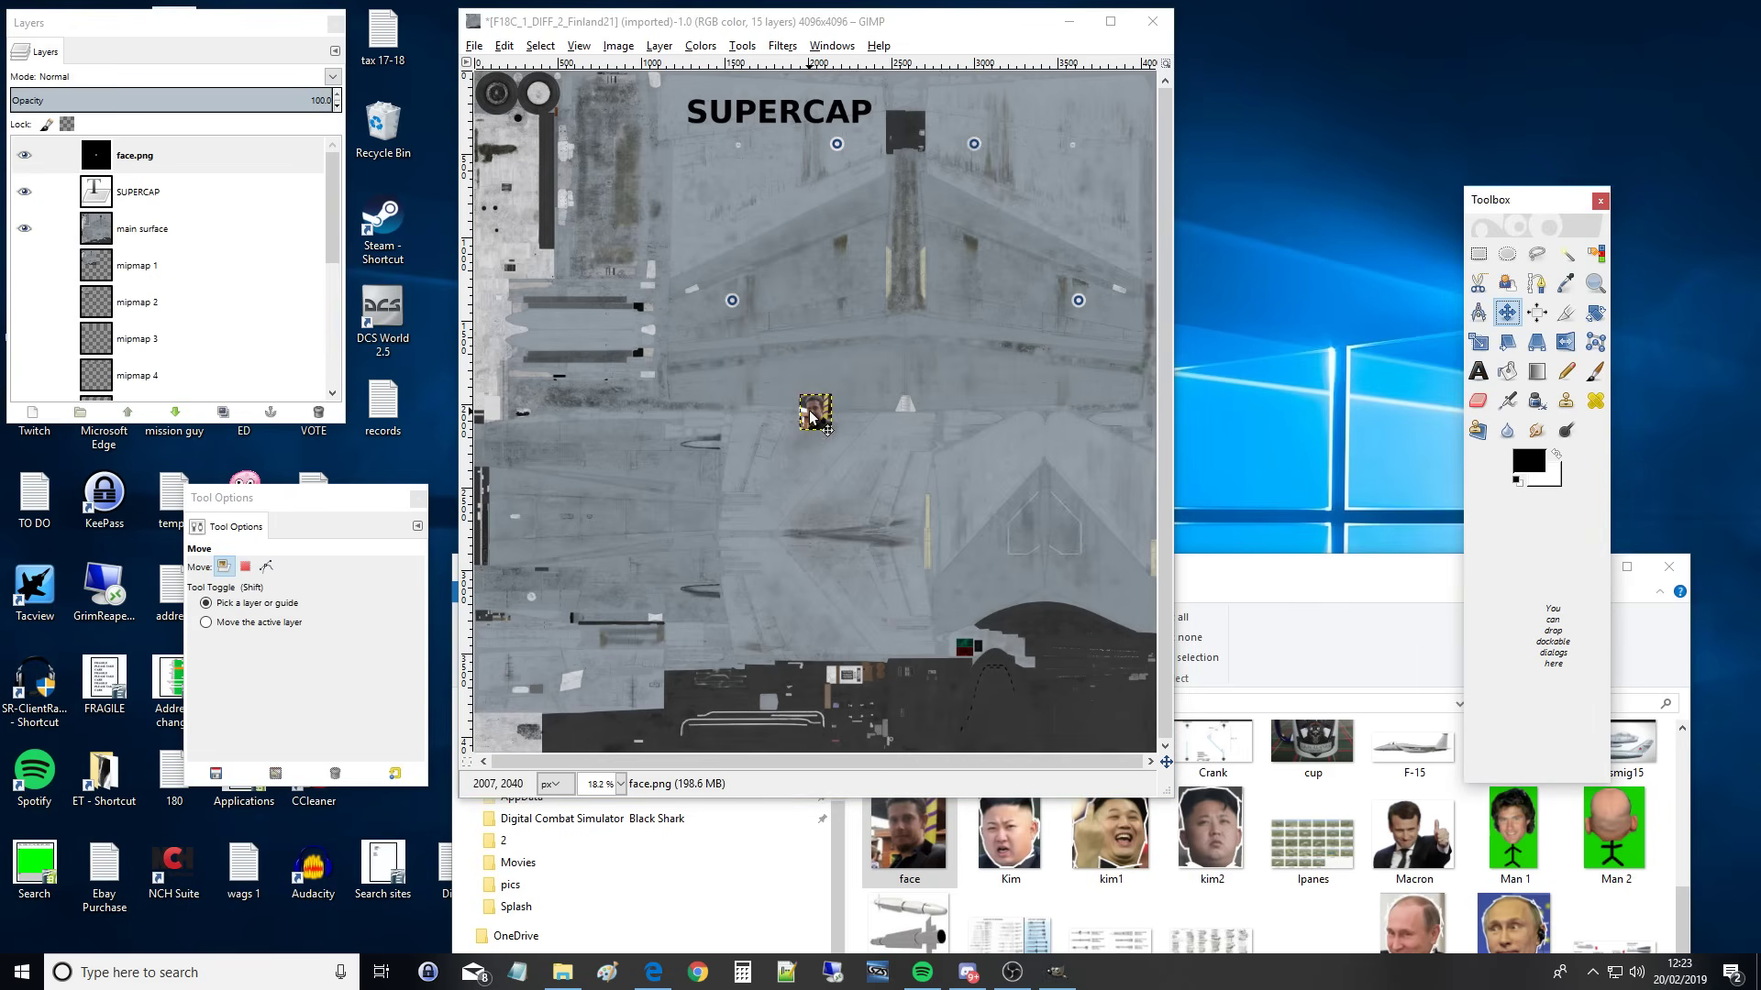
pyautogui.moveTo(814, 415); pyautogui.dragTo(798, 137)
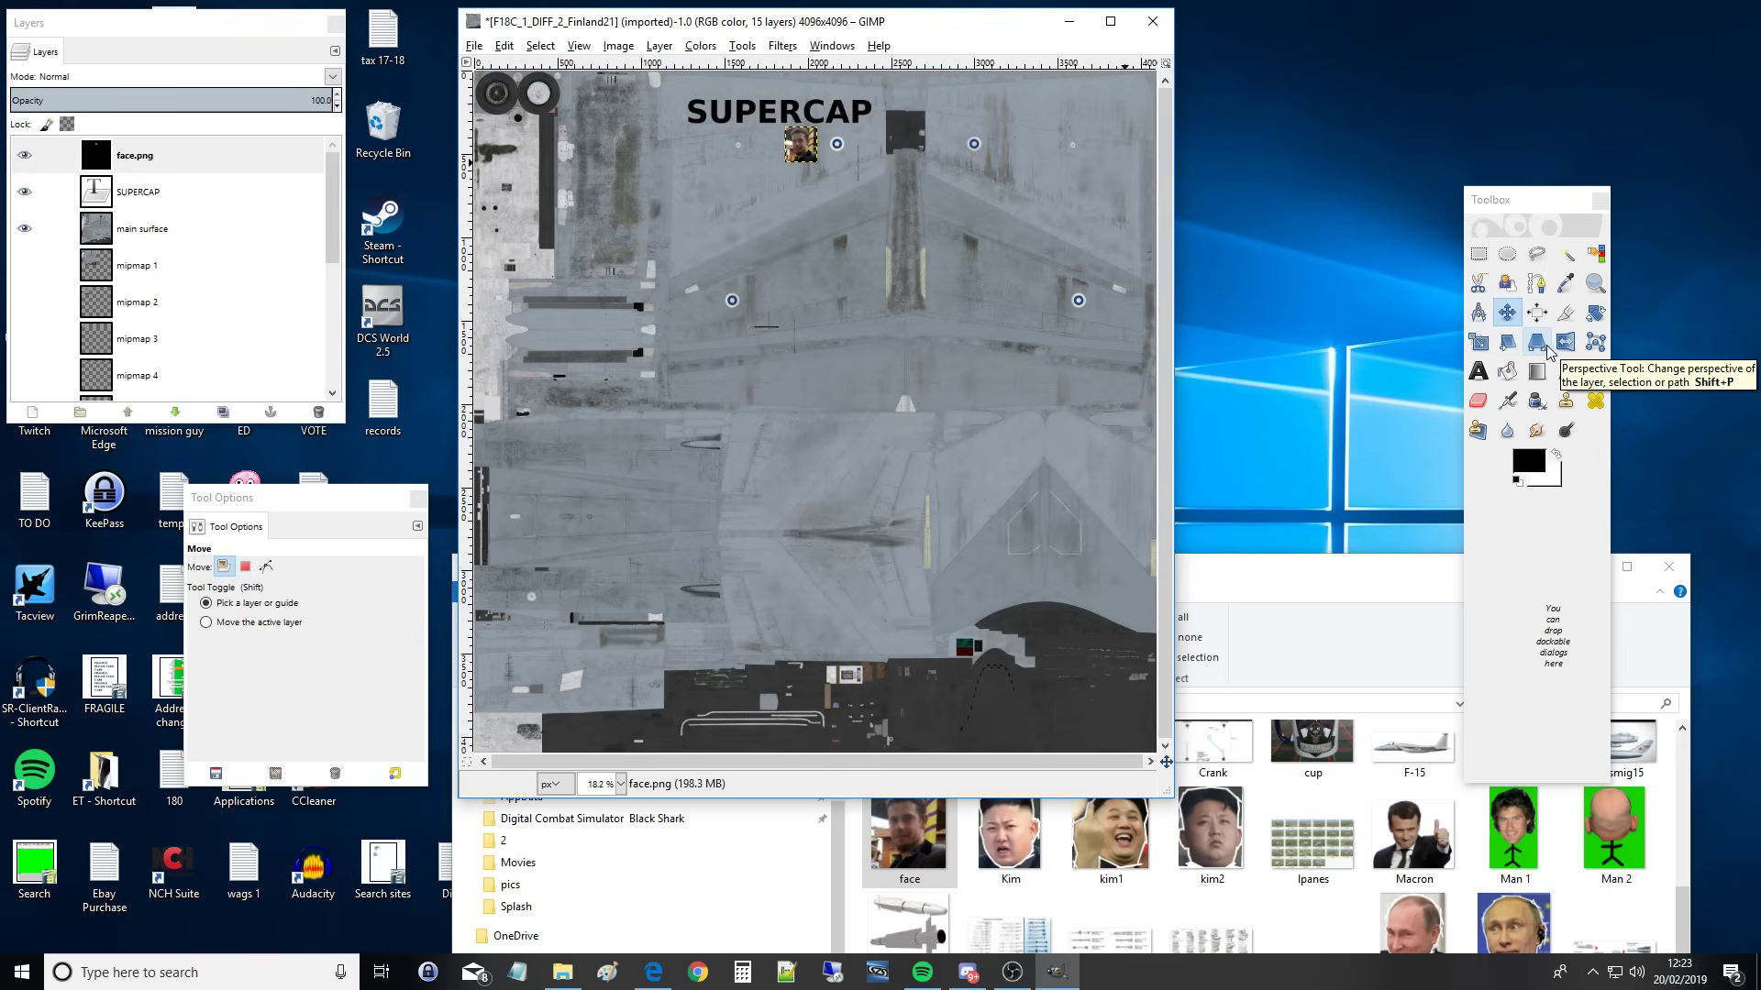
pyautogui.click(1479, 343)
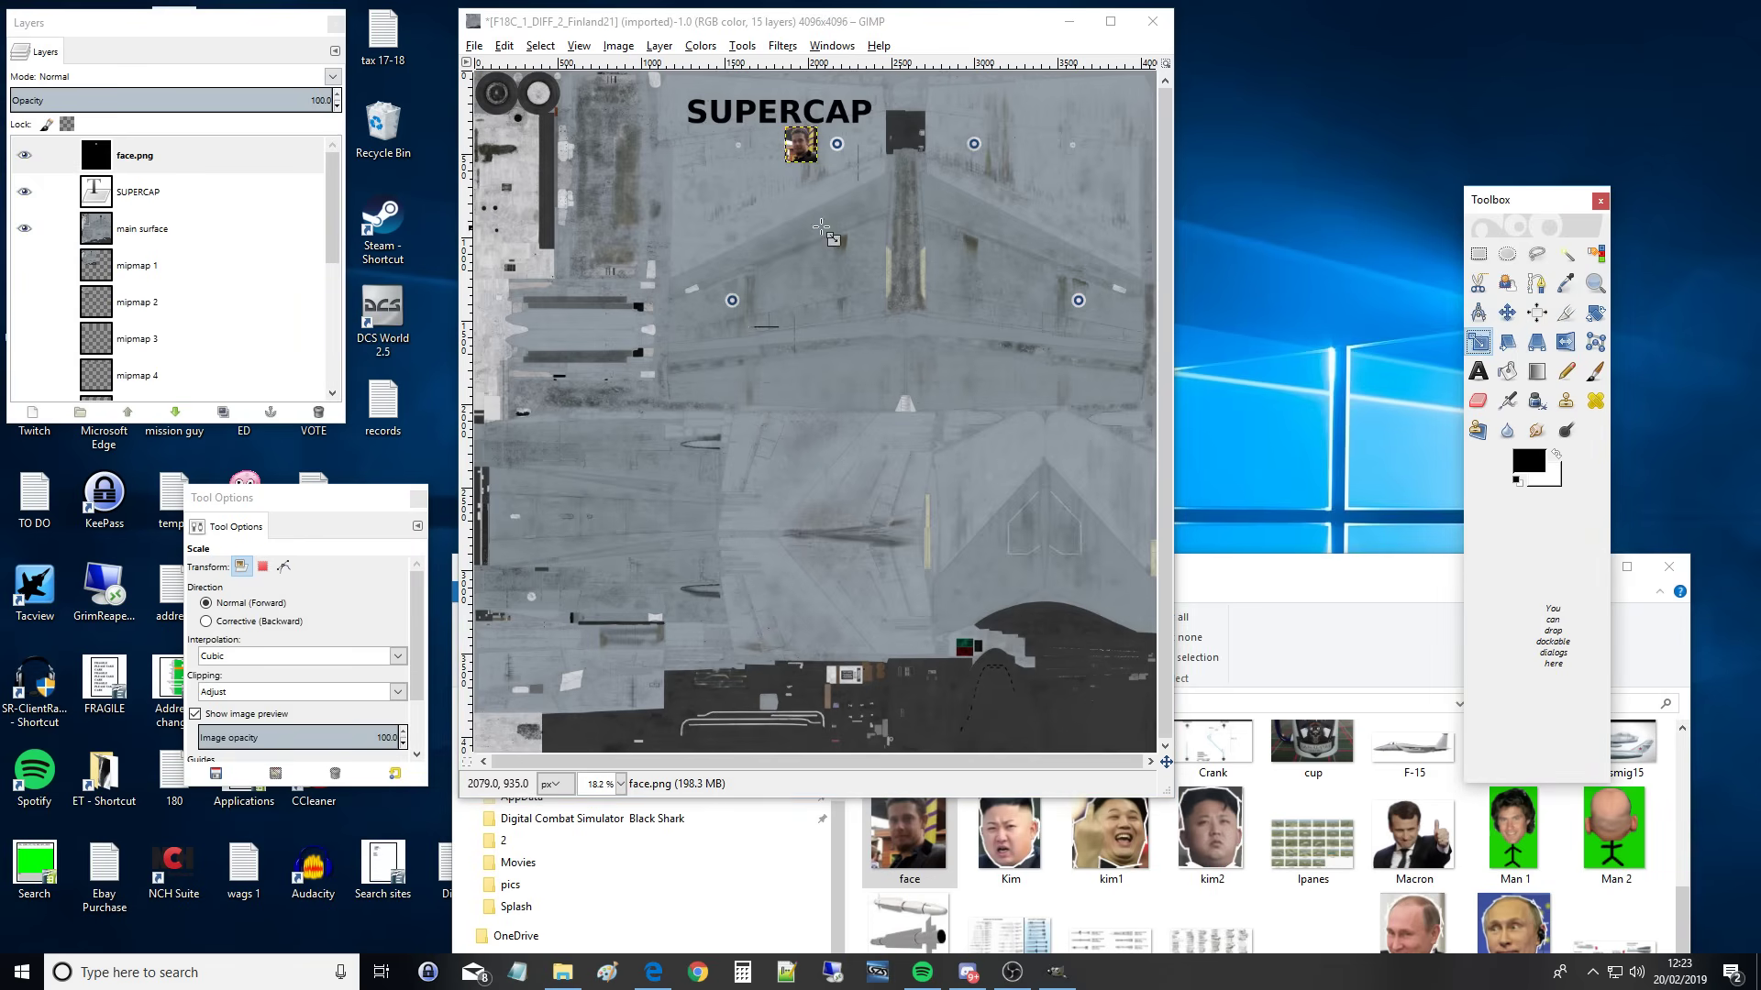
pyautogui.moveTo(822, 168); pyautogui.dragTo(856, 193)
pyautogui.click(545, 863)
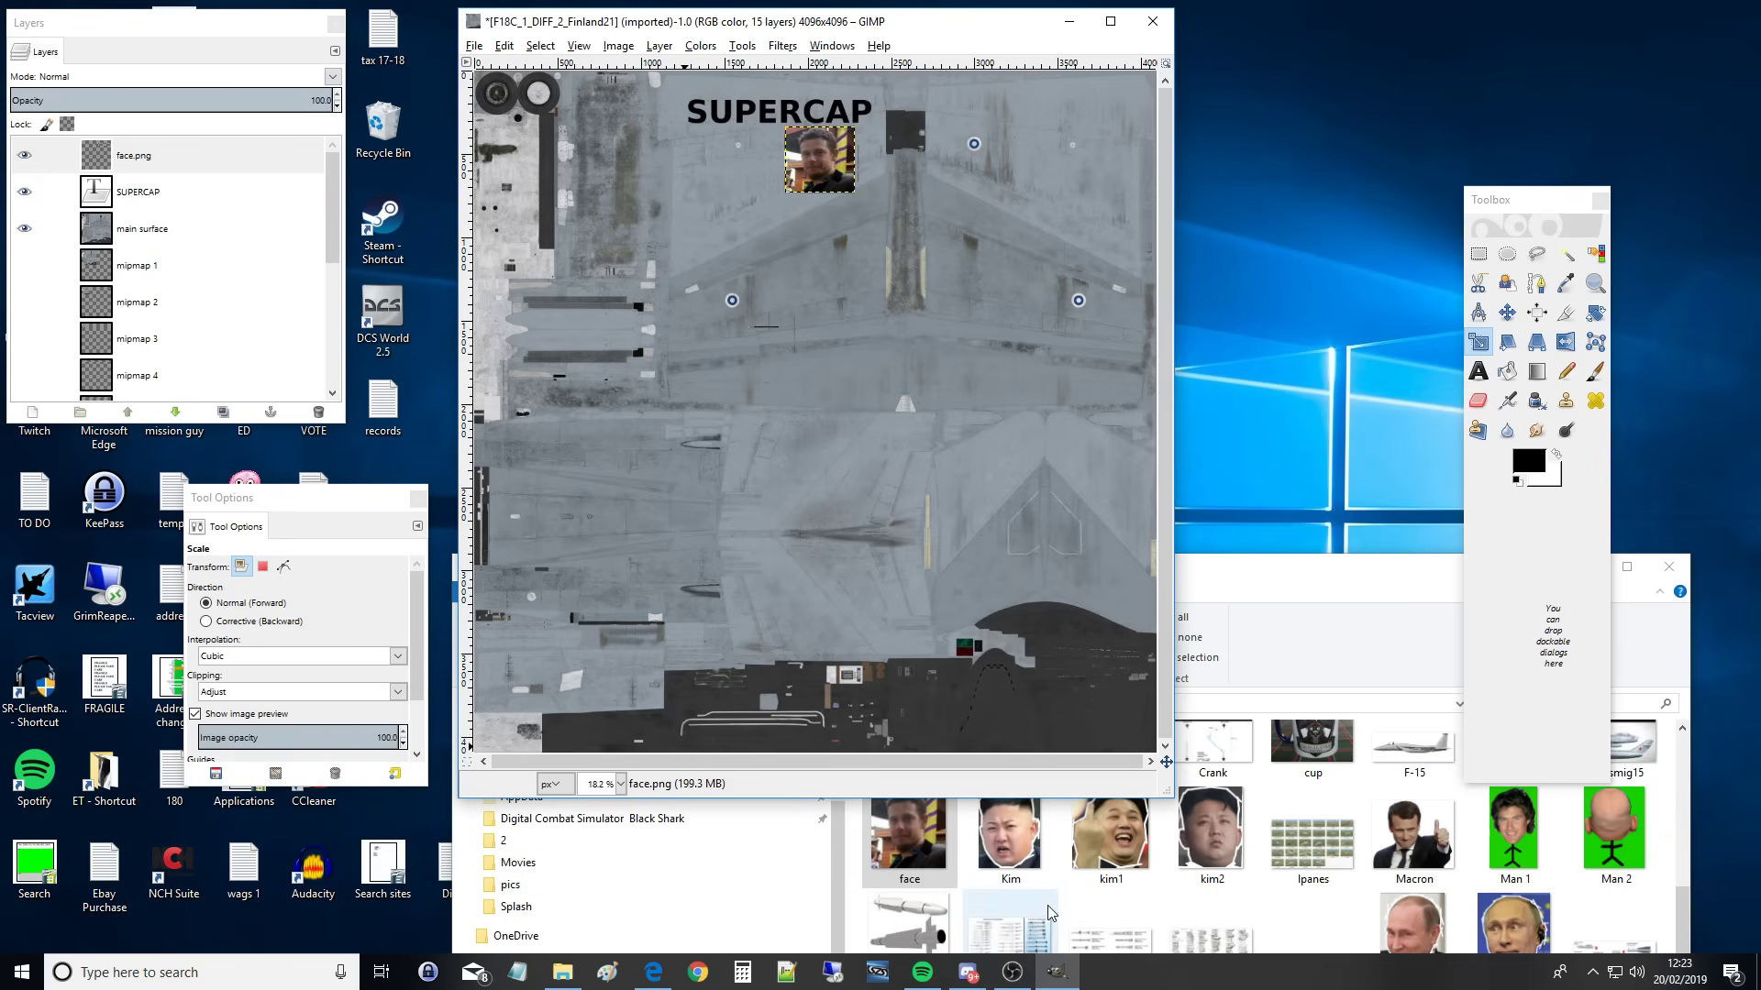
# Step: Add the kim1 photo as a layer and move it to the texture's top right
pyautogui.moveTo(1110, 834); pyautogui.dragTo(811, 452)
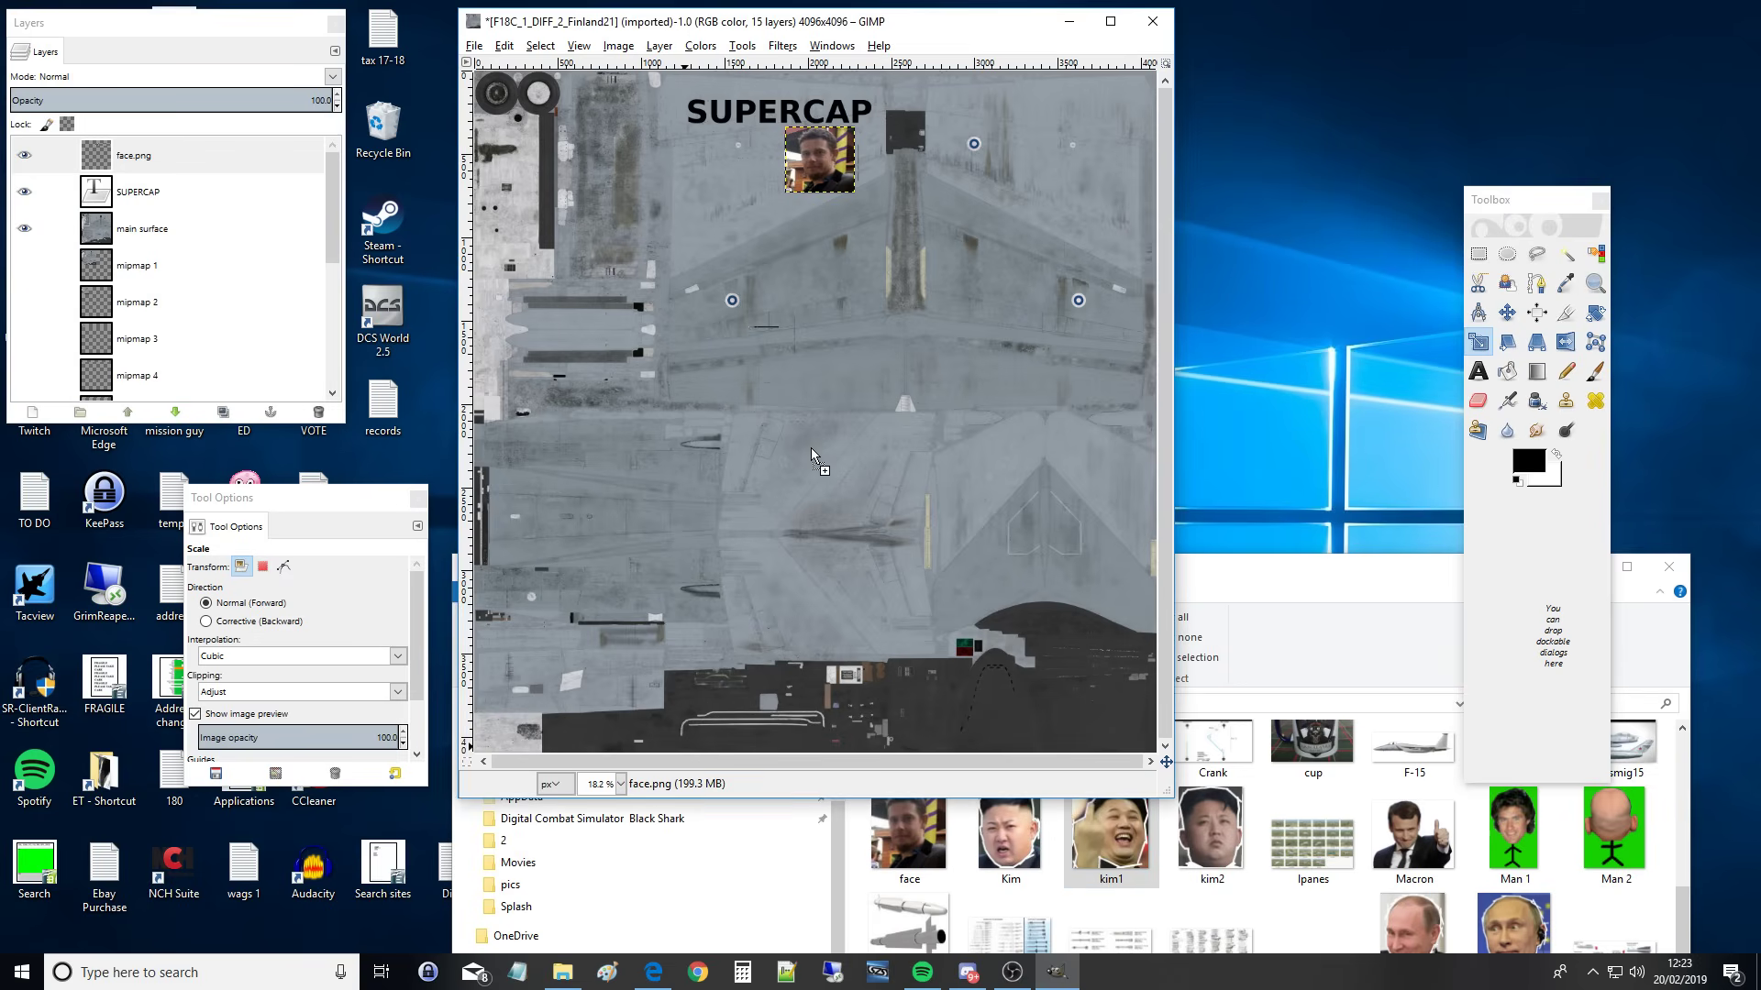
pyautogui.moveTo(1030, 142); pyautogui.dragTo(1033, 144)
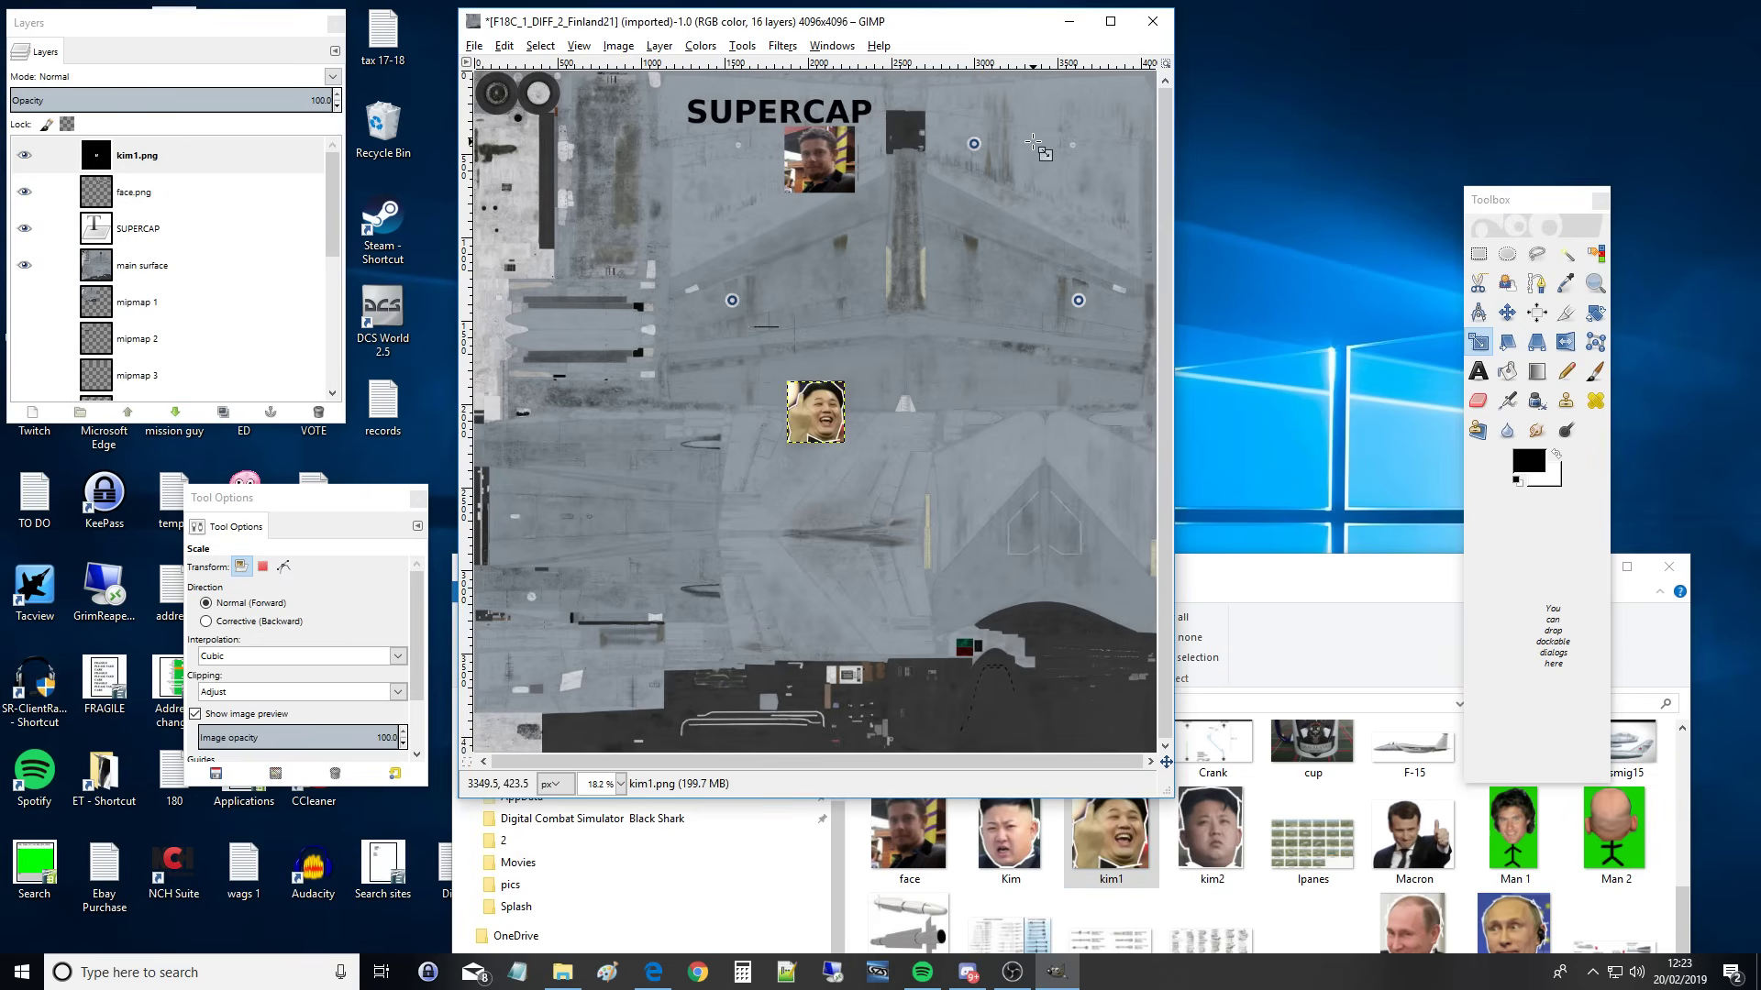
pyautogui.click(1507, 313)
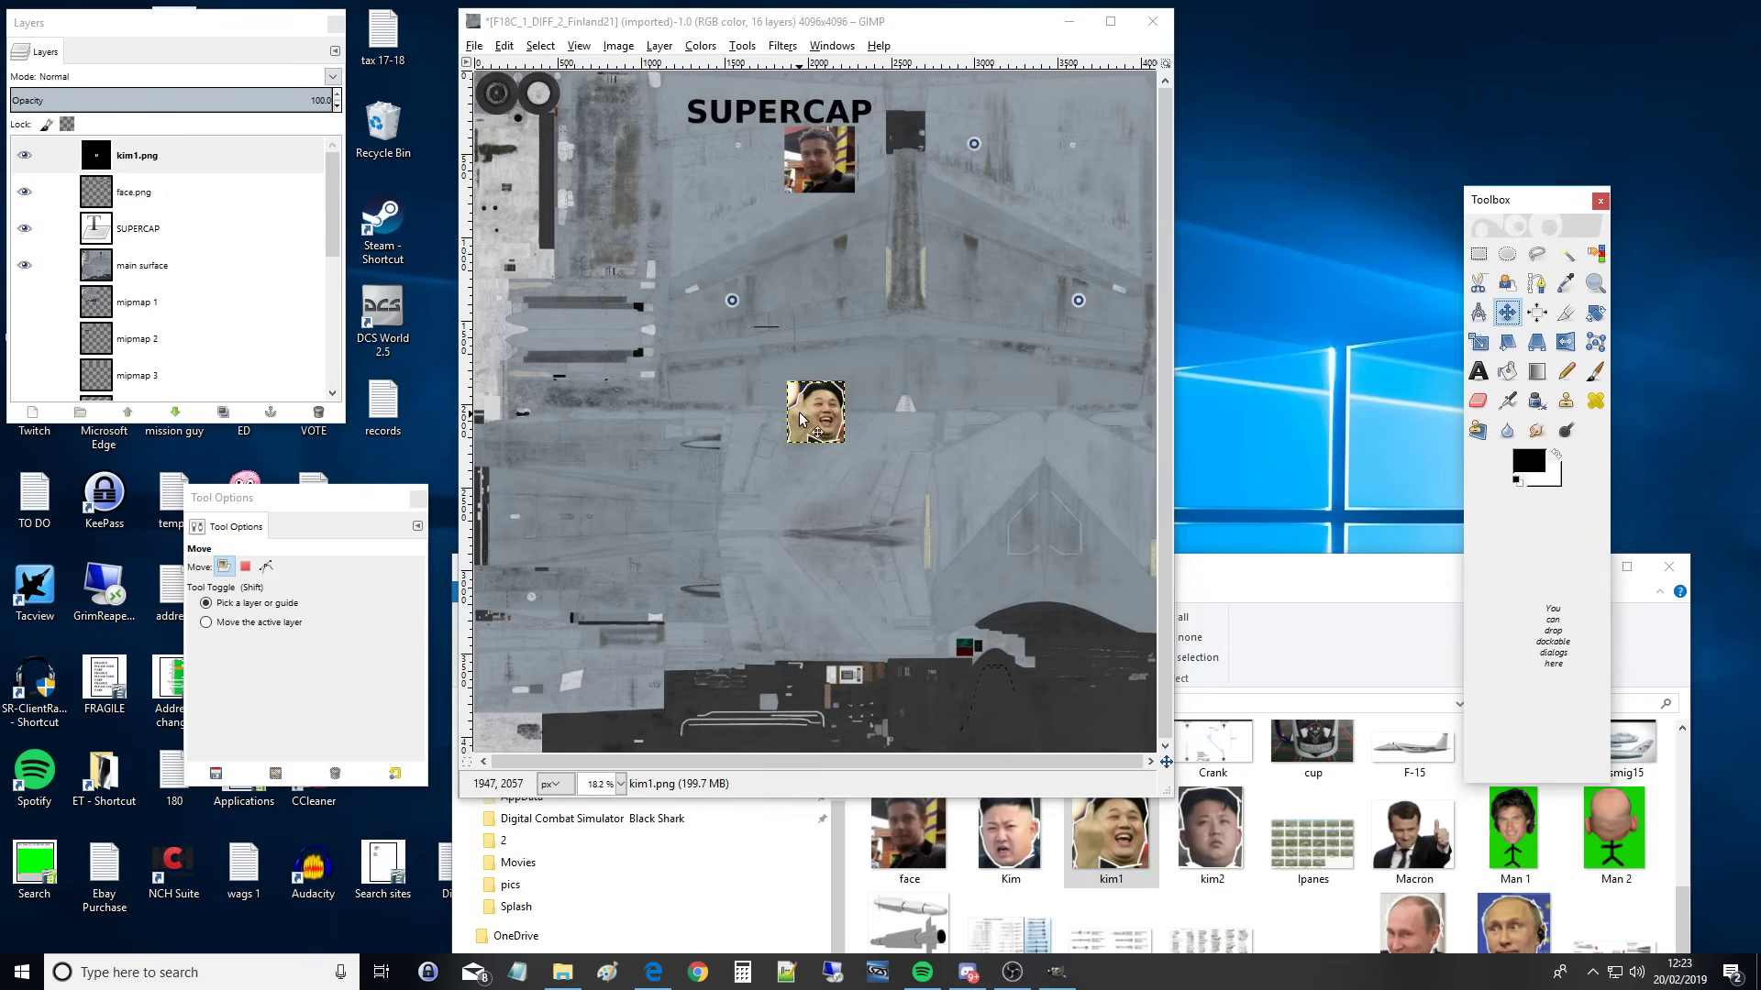
pyautogui.moveTo(805, 417); pyautogui.dragTo(1012, 140)
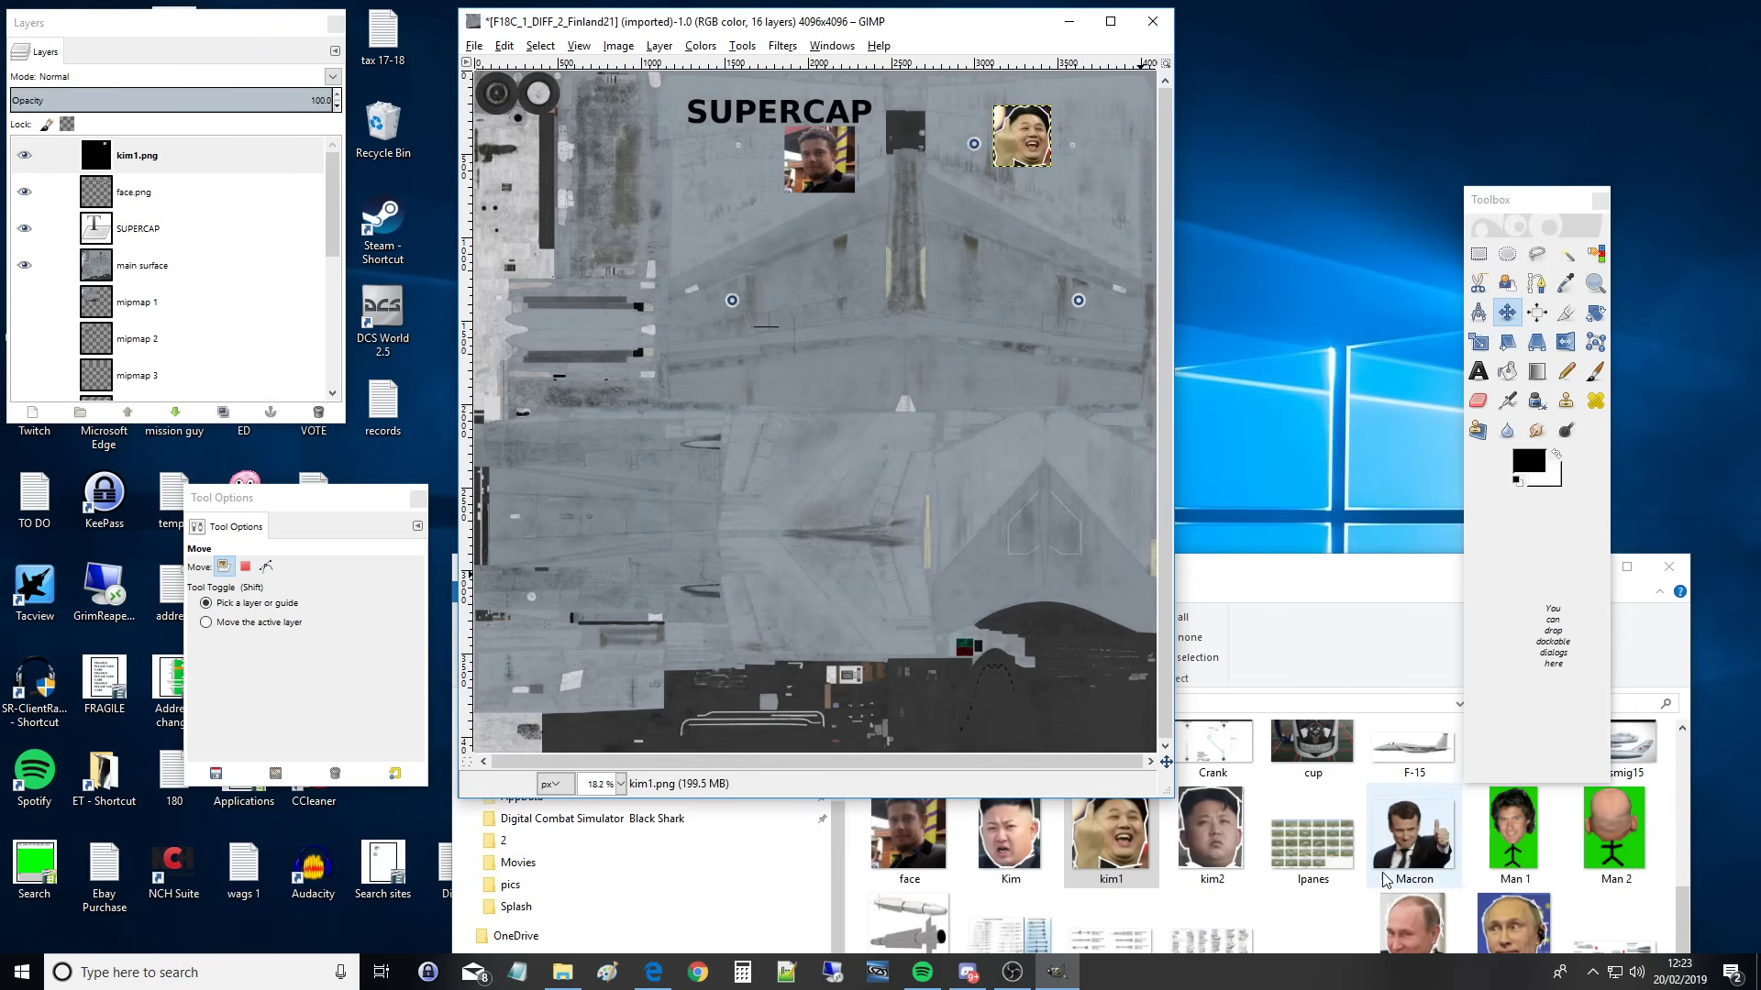
# Step: Add the Macron photo, shrink it to 459×427, and place it beside SUPERCAP
pyautogui.click(1414, 854)
pyautogui.moveTo(1414, 855); pyautogui.dragTo(738, 192)
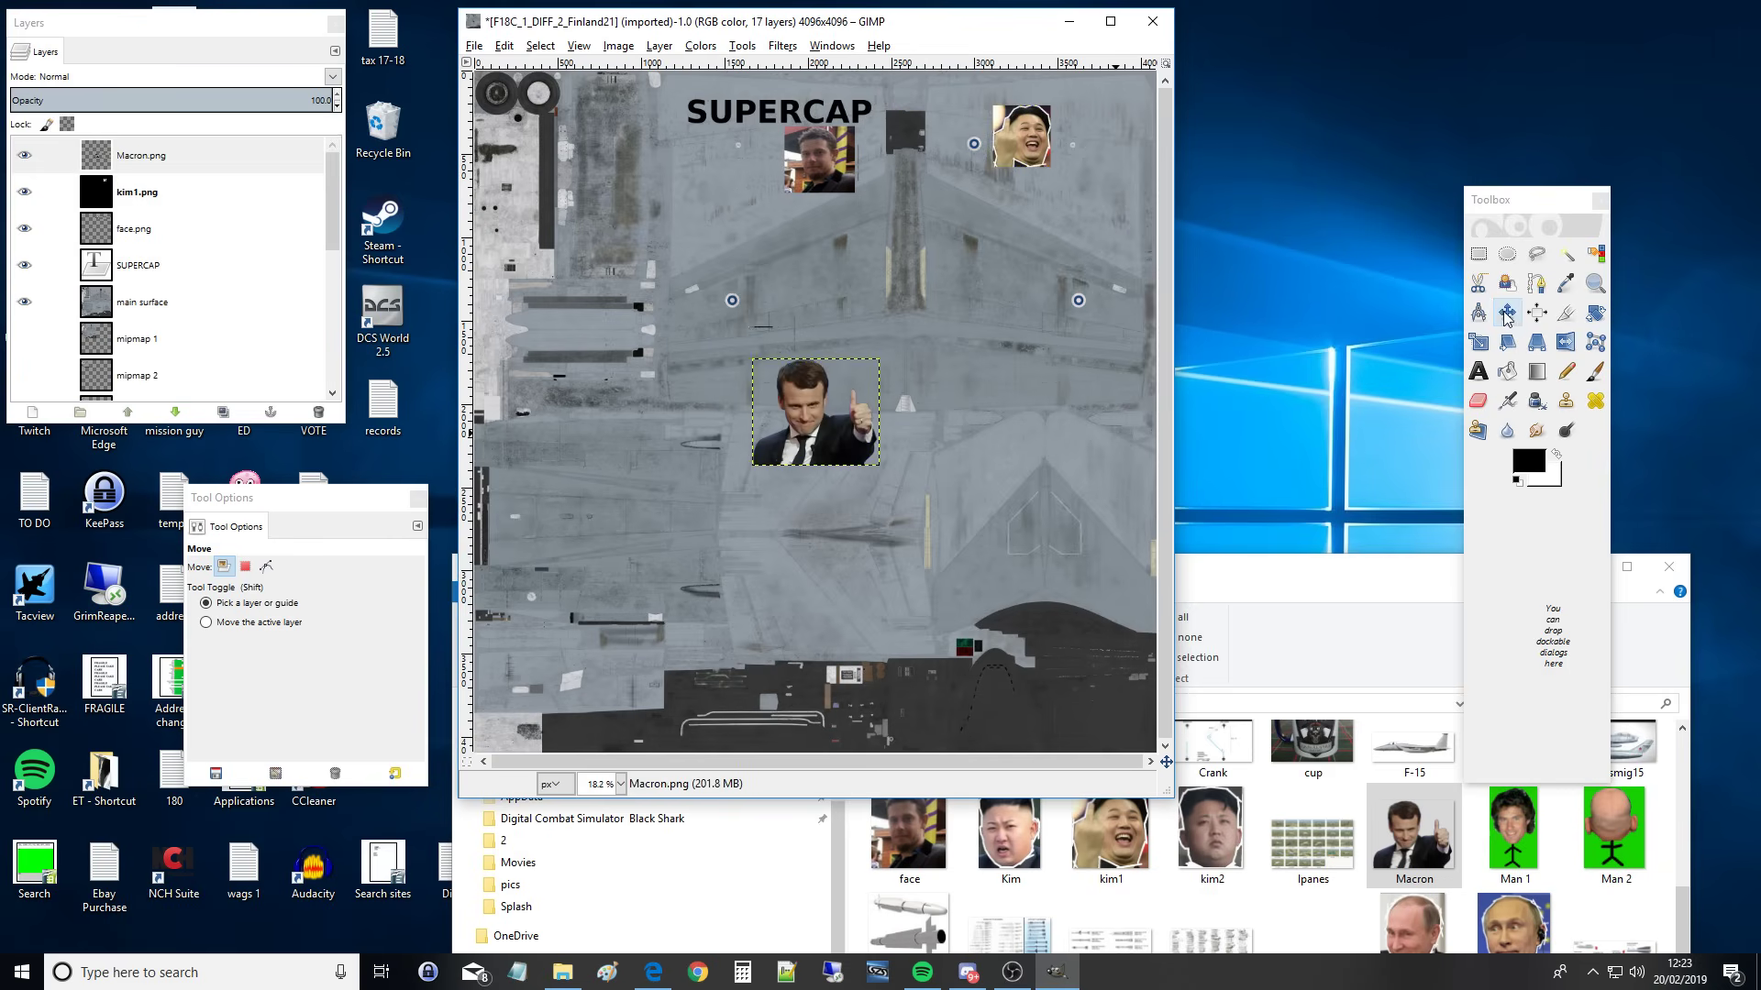
pyautogui.click(1478, 342)
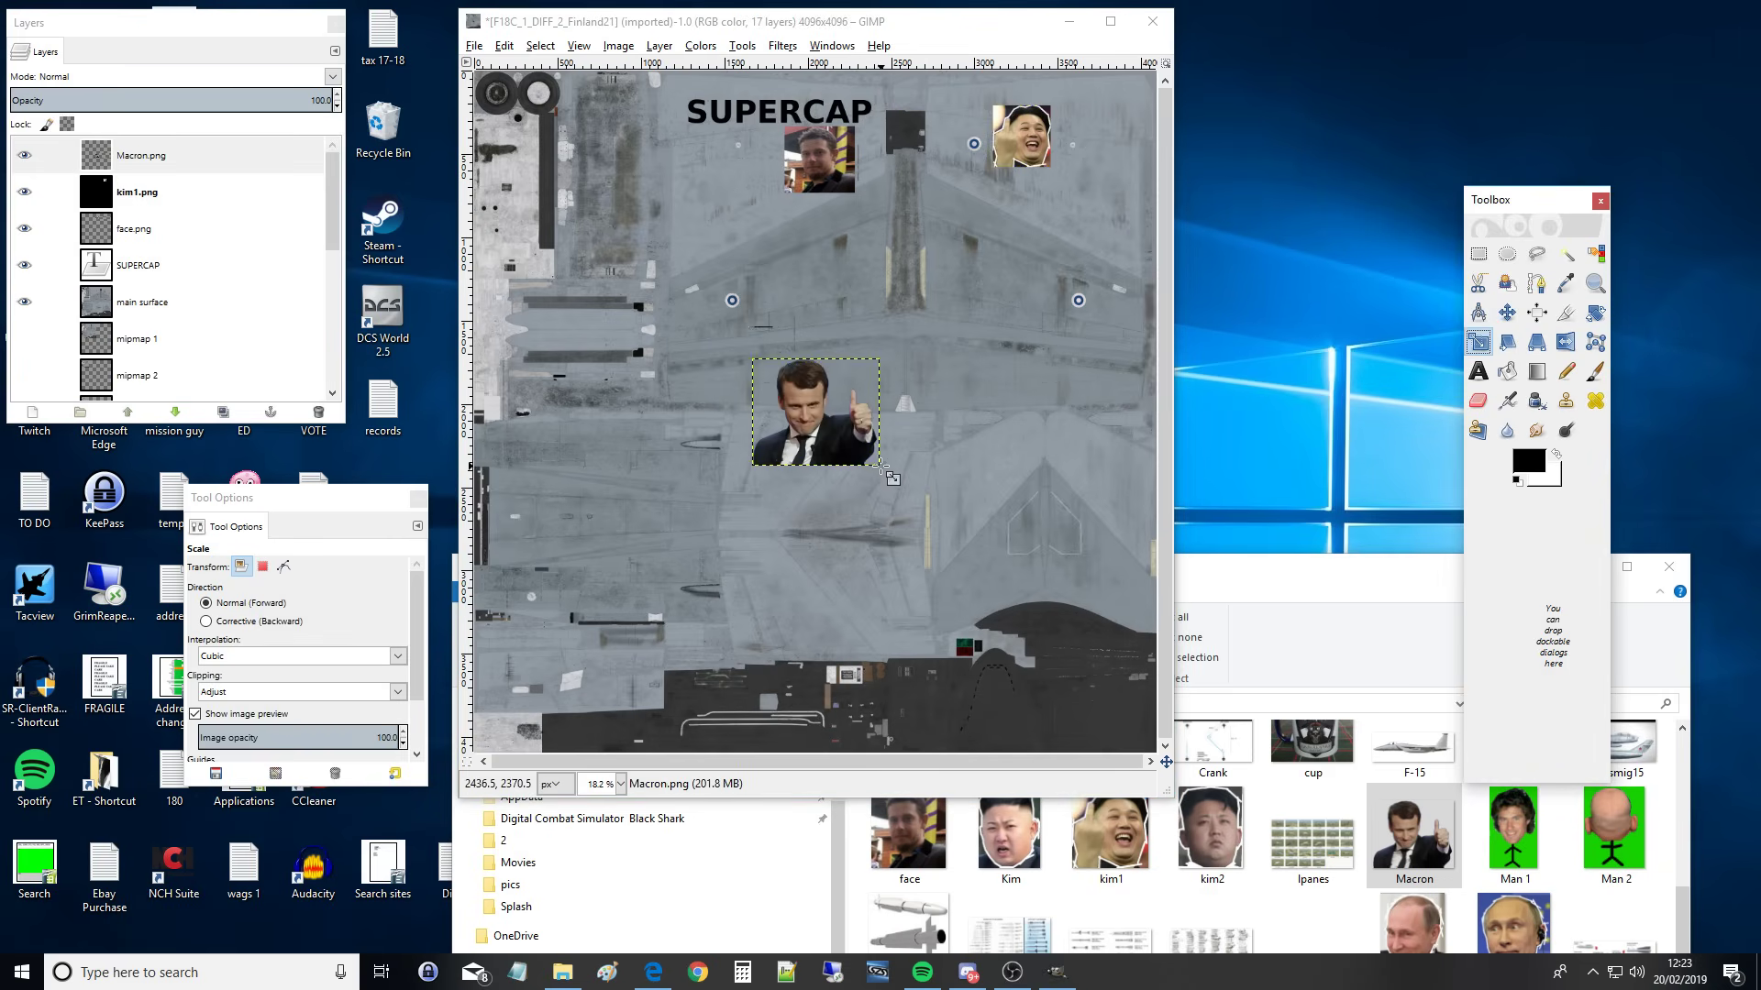
pyautogui.moveTo(888, 471); pyautogui.dragTo(828, 429)
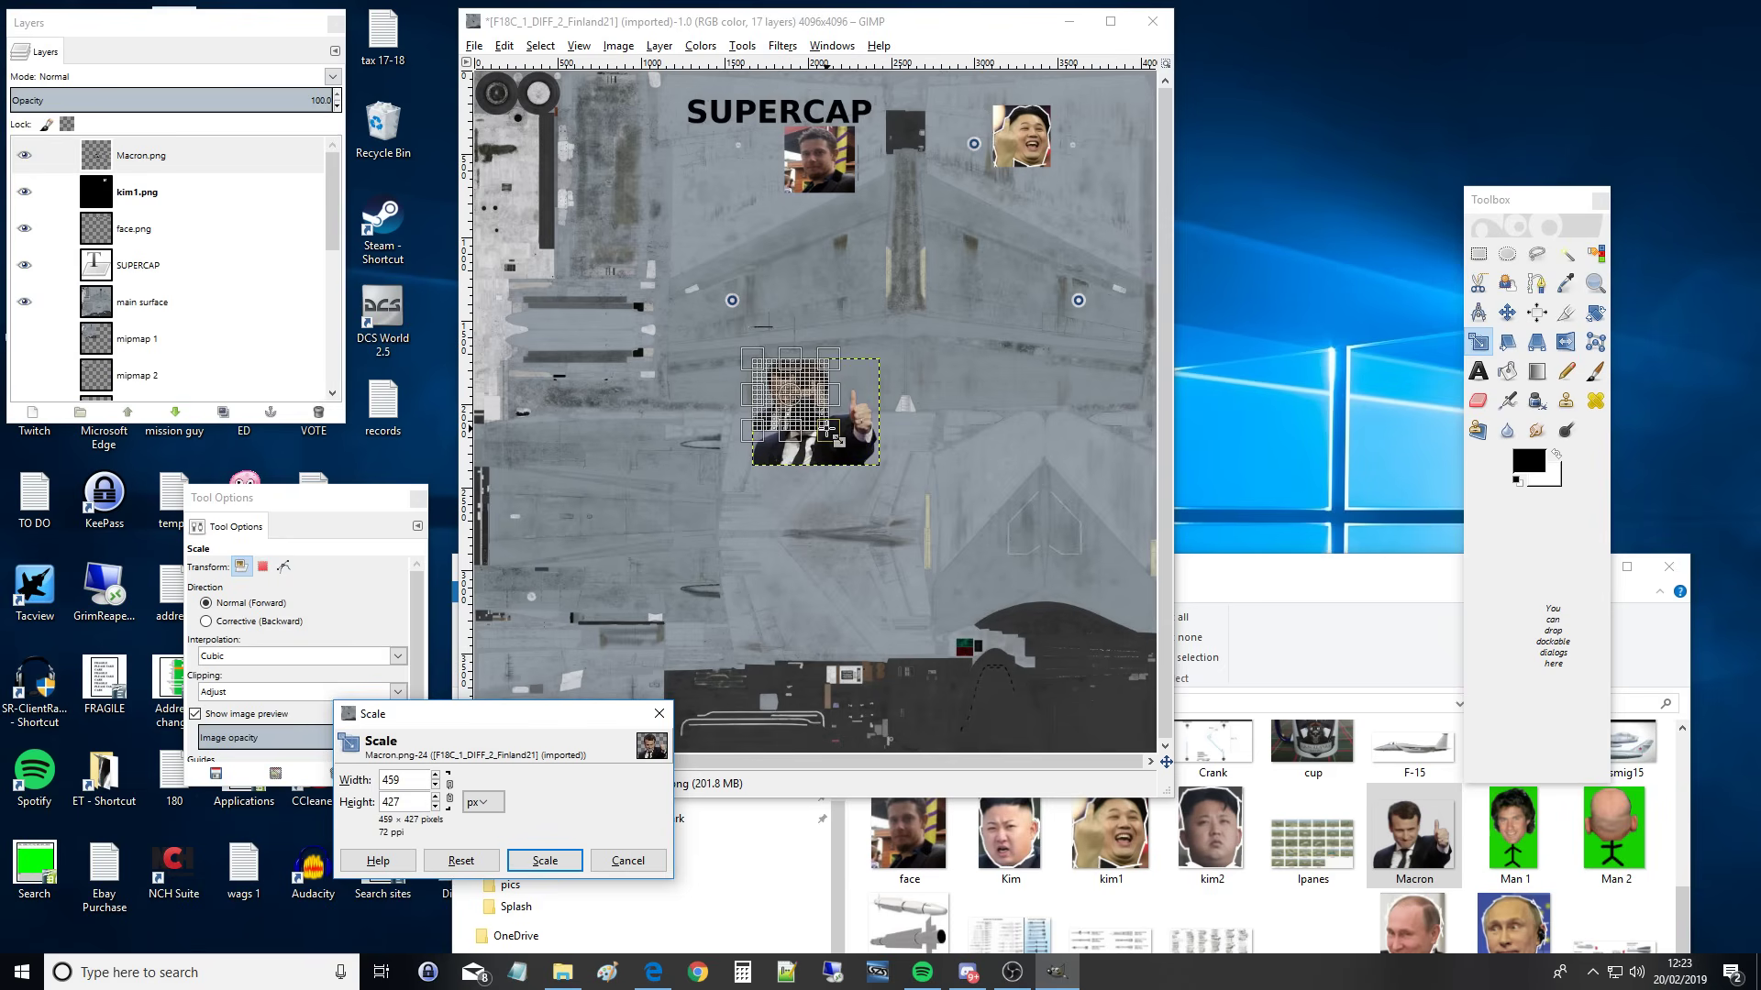
pyautogui.press('Return')
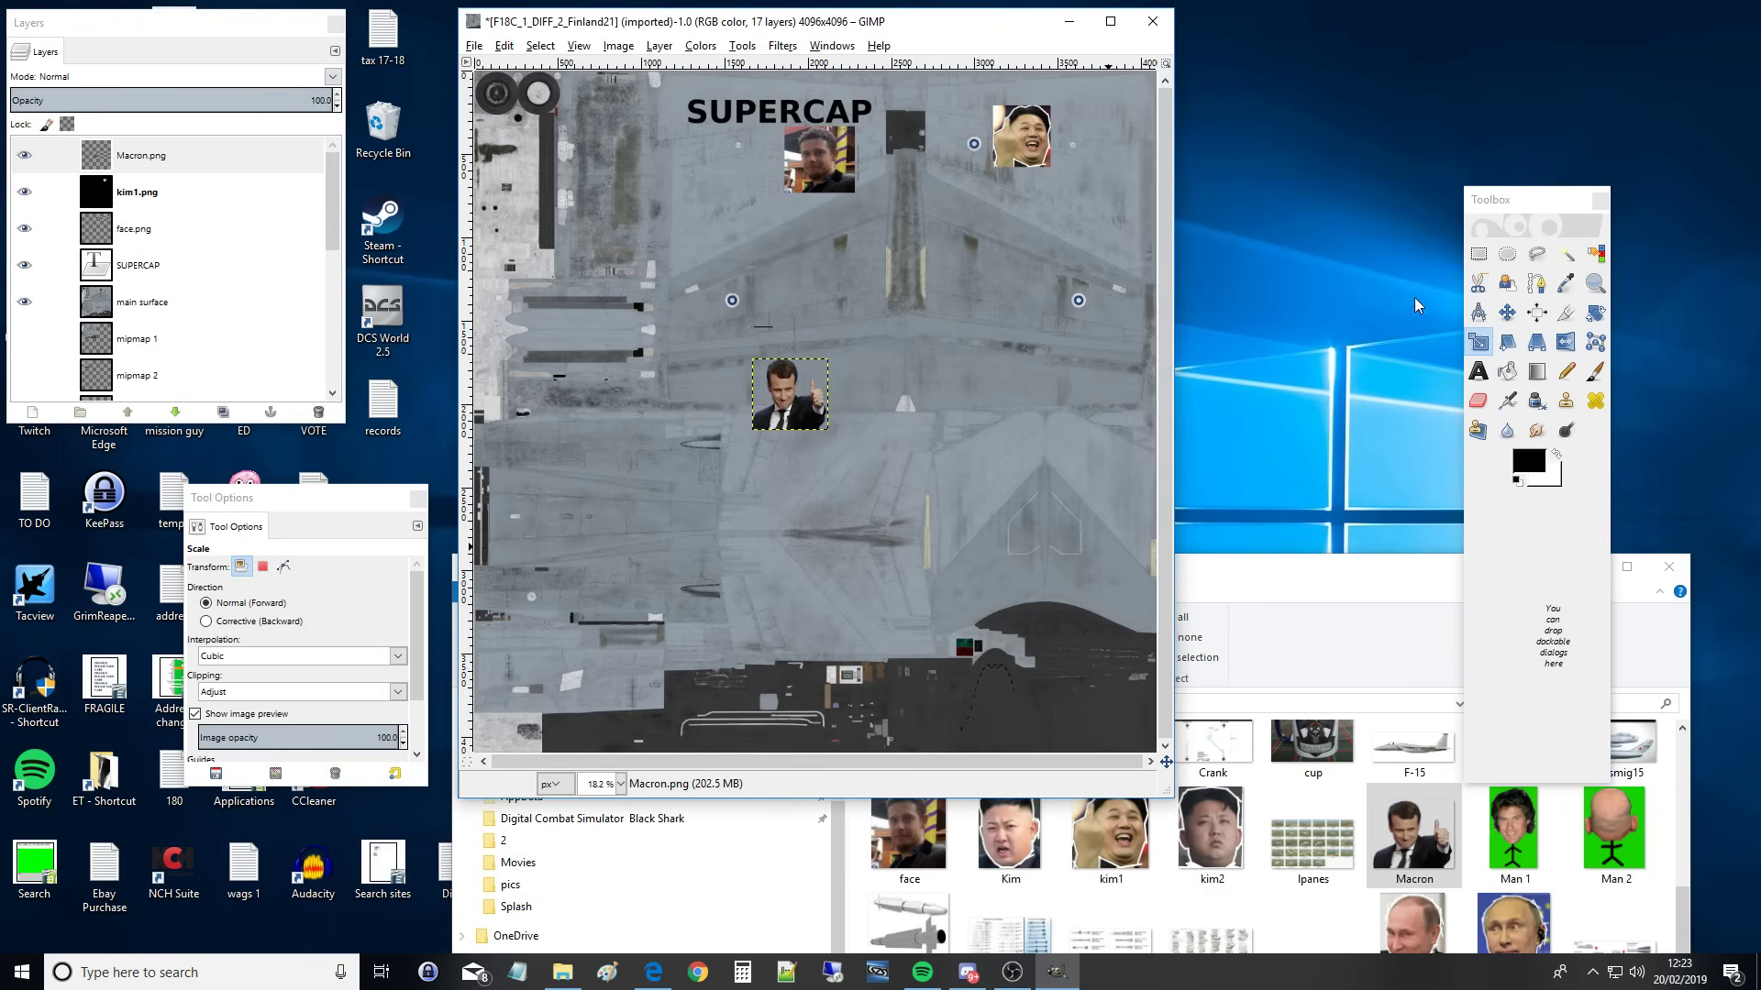
pyautogui.click(1506, 313)
pyautogui.moveTo(786, 399); pyautogui.dragTo(719, 169)
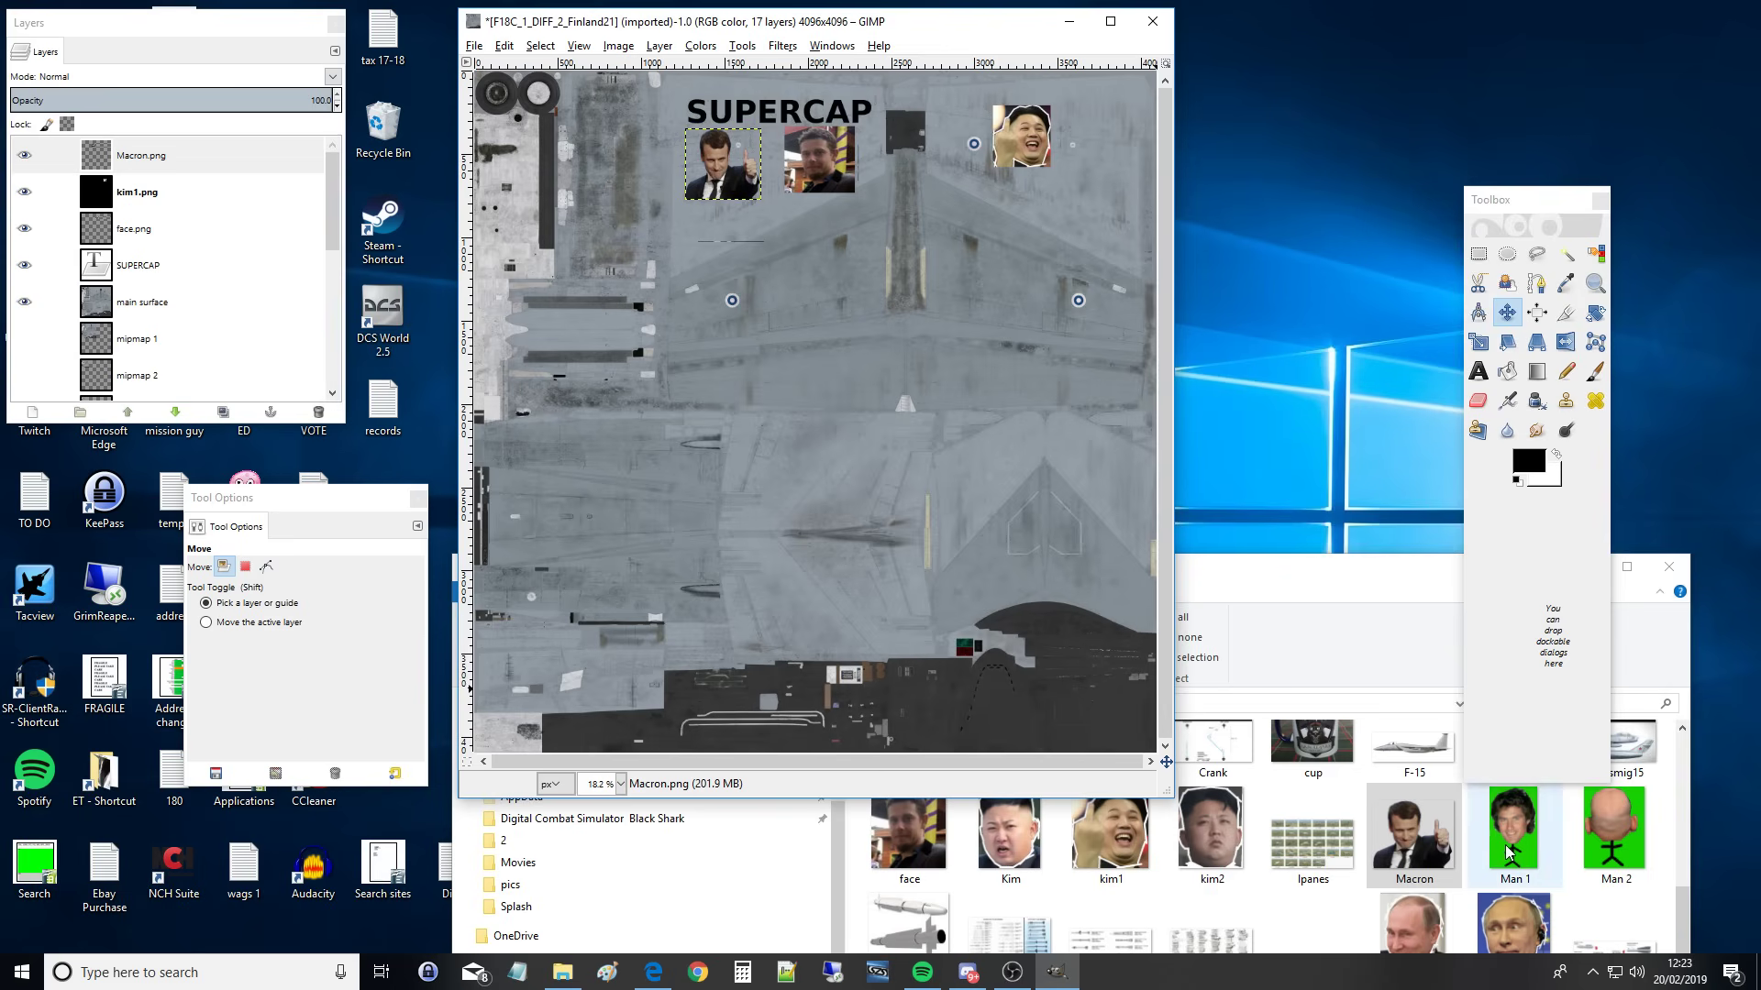
pyautogui.click(1518, 885)
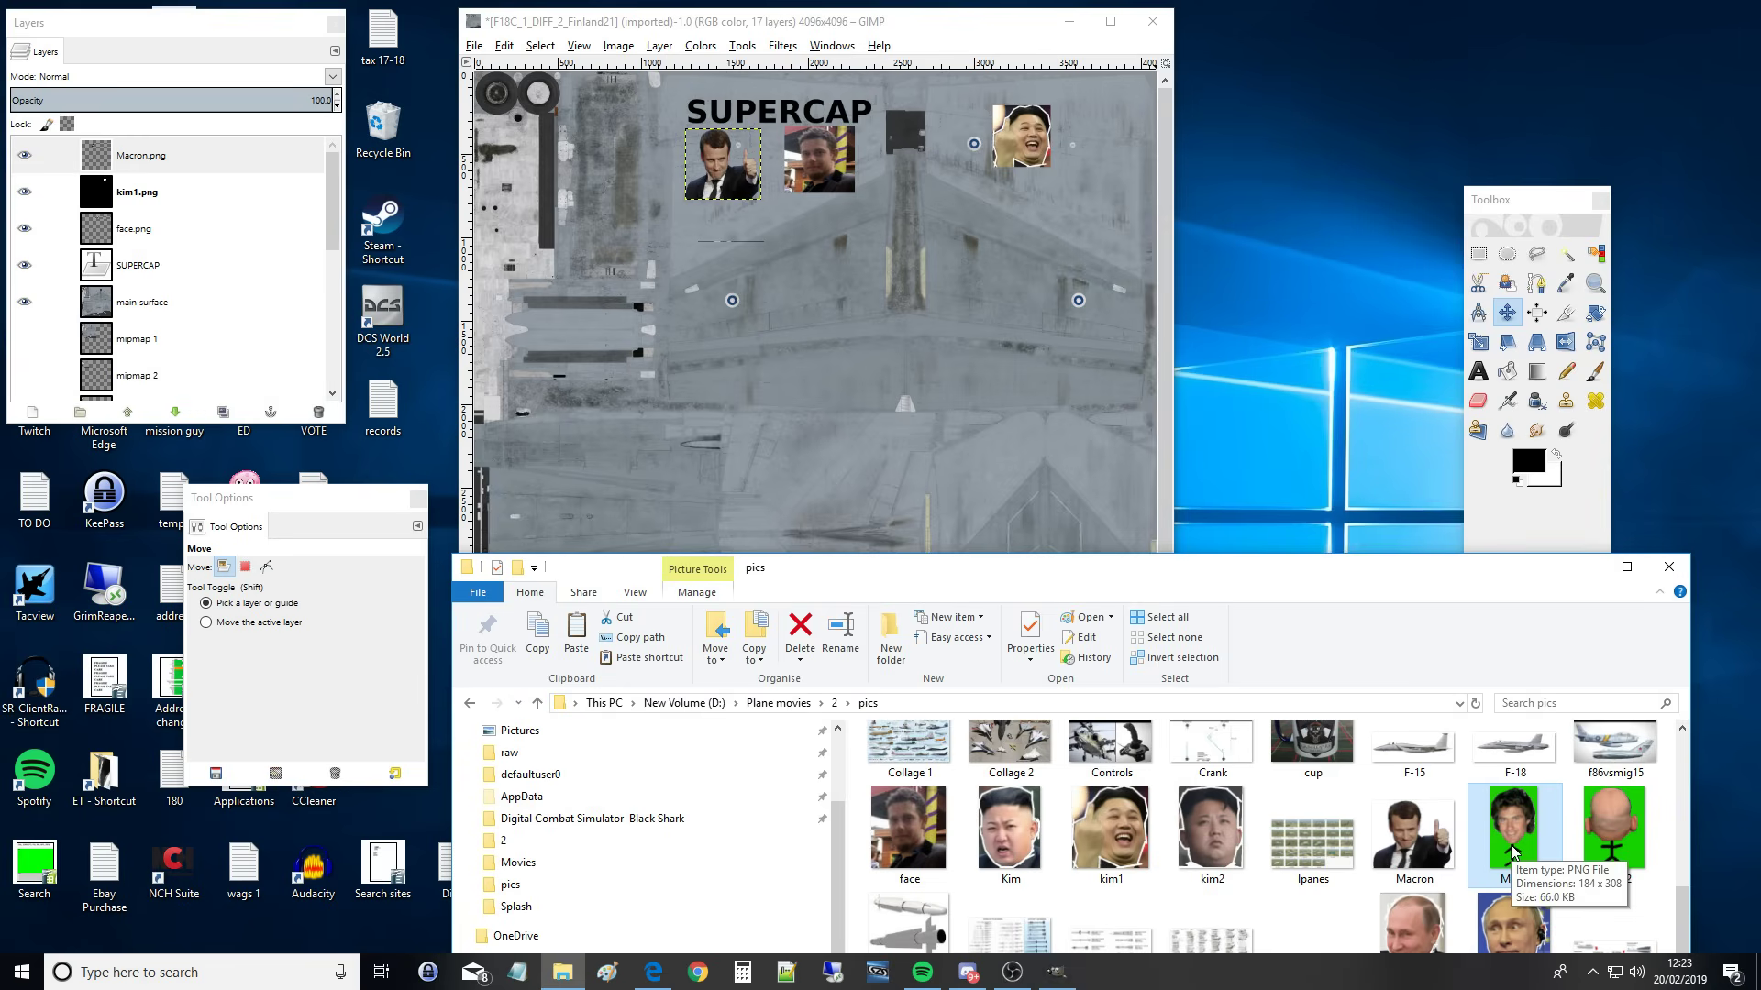
pyautogui.moveTo(1409, 568); pyautogui.dragTo(1406, 437)
# Step: Add the Putin 2 photo and move it to the top right beside kim1
pyautogui.scroll(-1, 1473, 668)
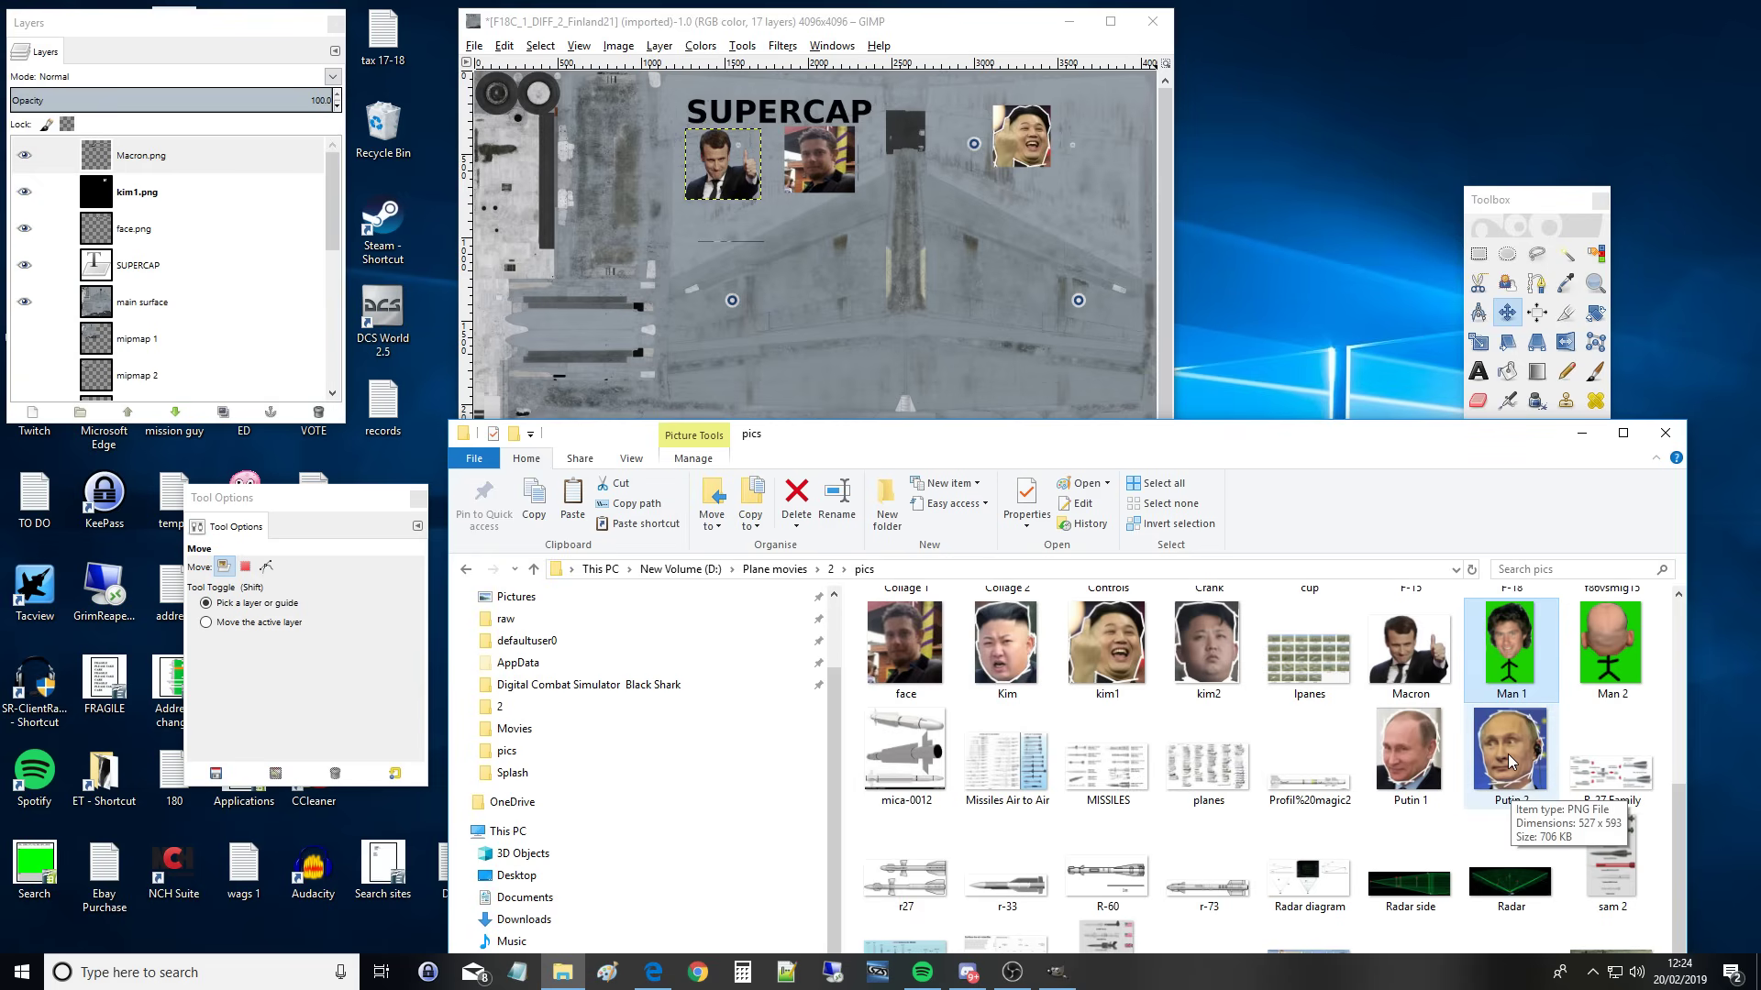
pyautogui.moveTo(1507, 754); pyautogui.dragTo(1065, 253)
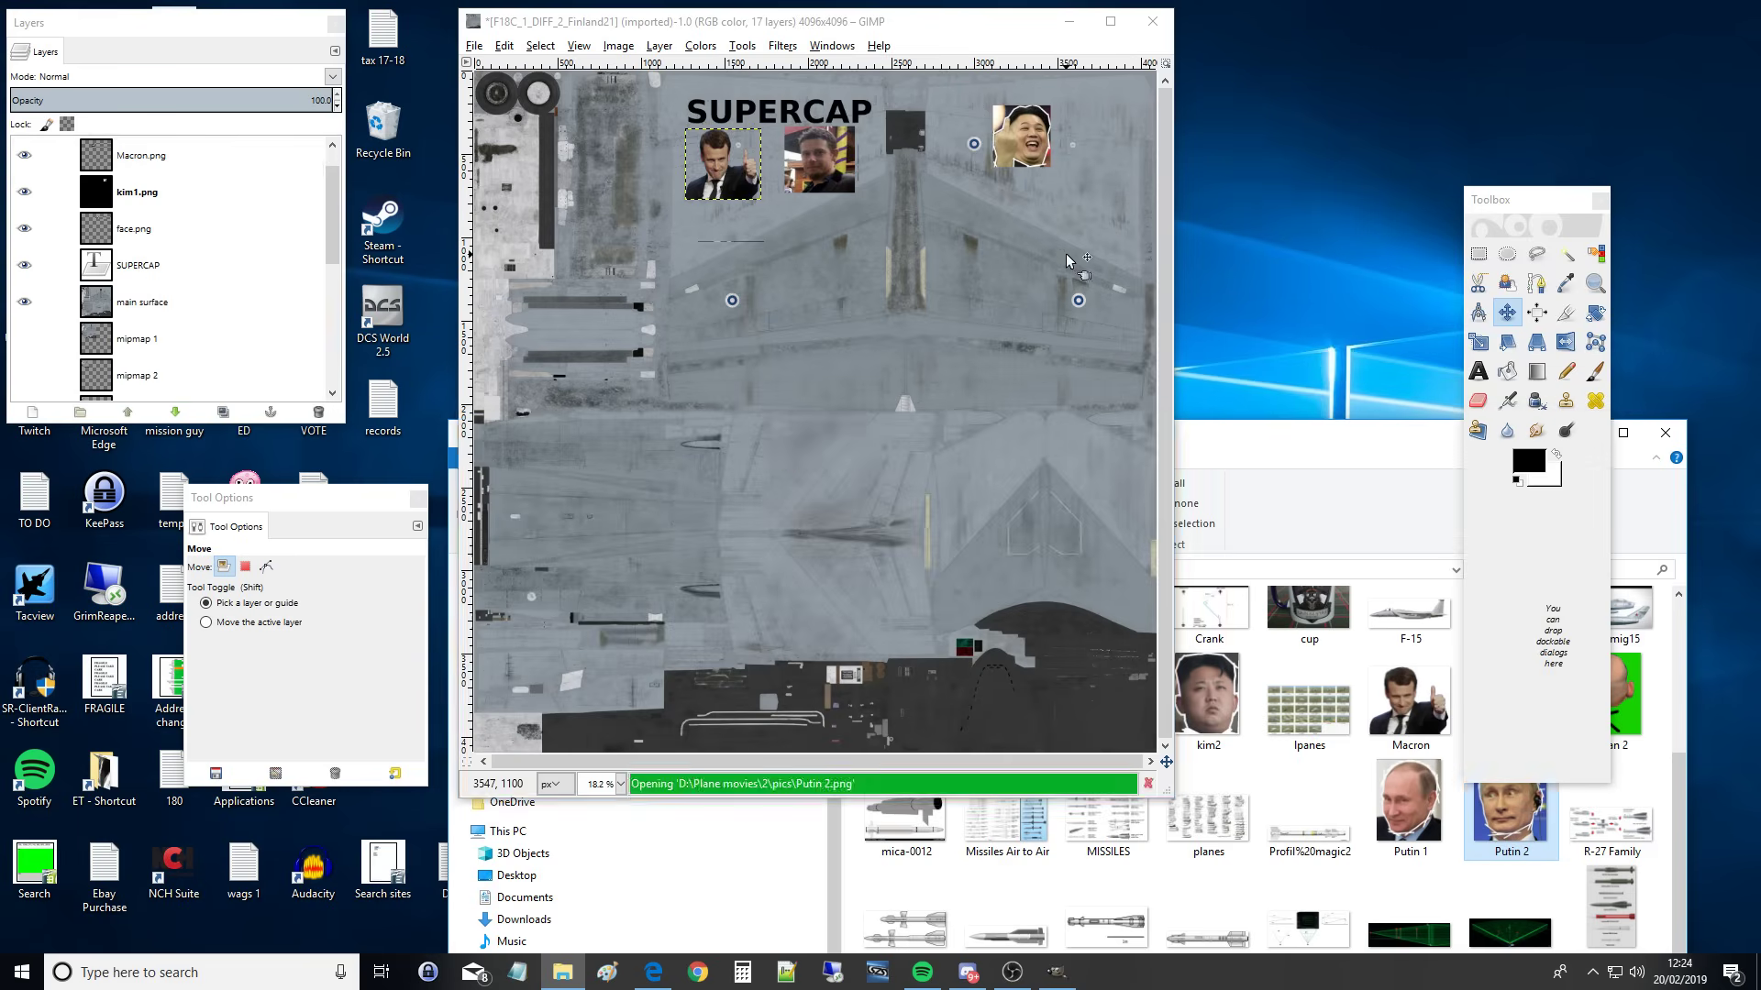
pyautogui.moveTo(799, 429); pyautogui.dragTo(1069, 146)
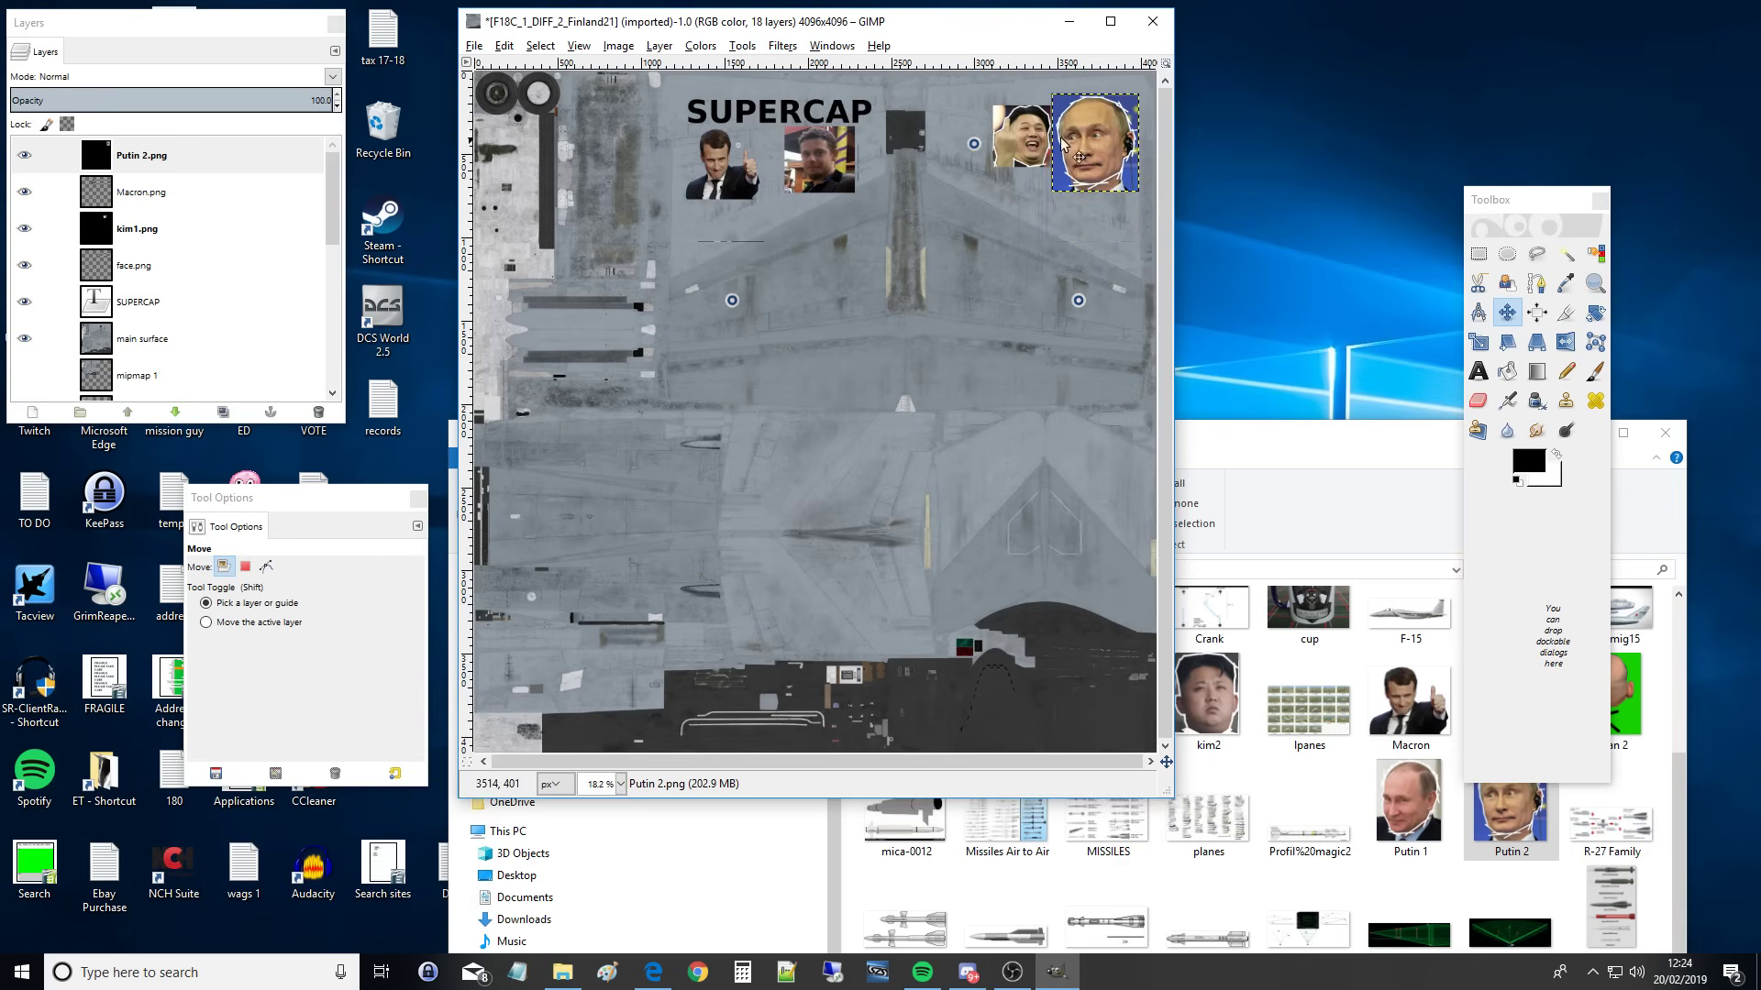
# Step: Nudge the face photo left and lower the Macron and kim1 photos slightly
pyautogui.scroll(-2, 144, 252)
pyautogui.scroll(2, 144, 252)
pyautogui.moveTo(827, 163); pyautogui.dragTo(719, 183)
pyautogui.moveTo(1018, 150); pyautogui.dragTo(1105, 165)
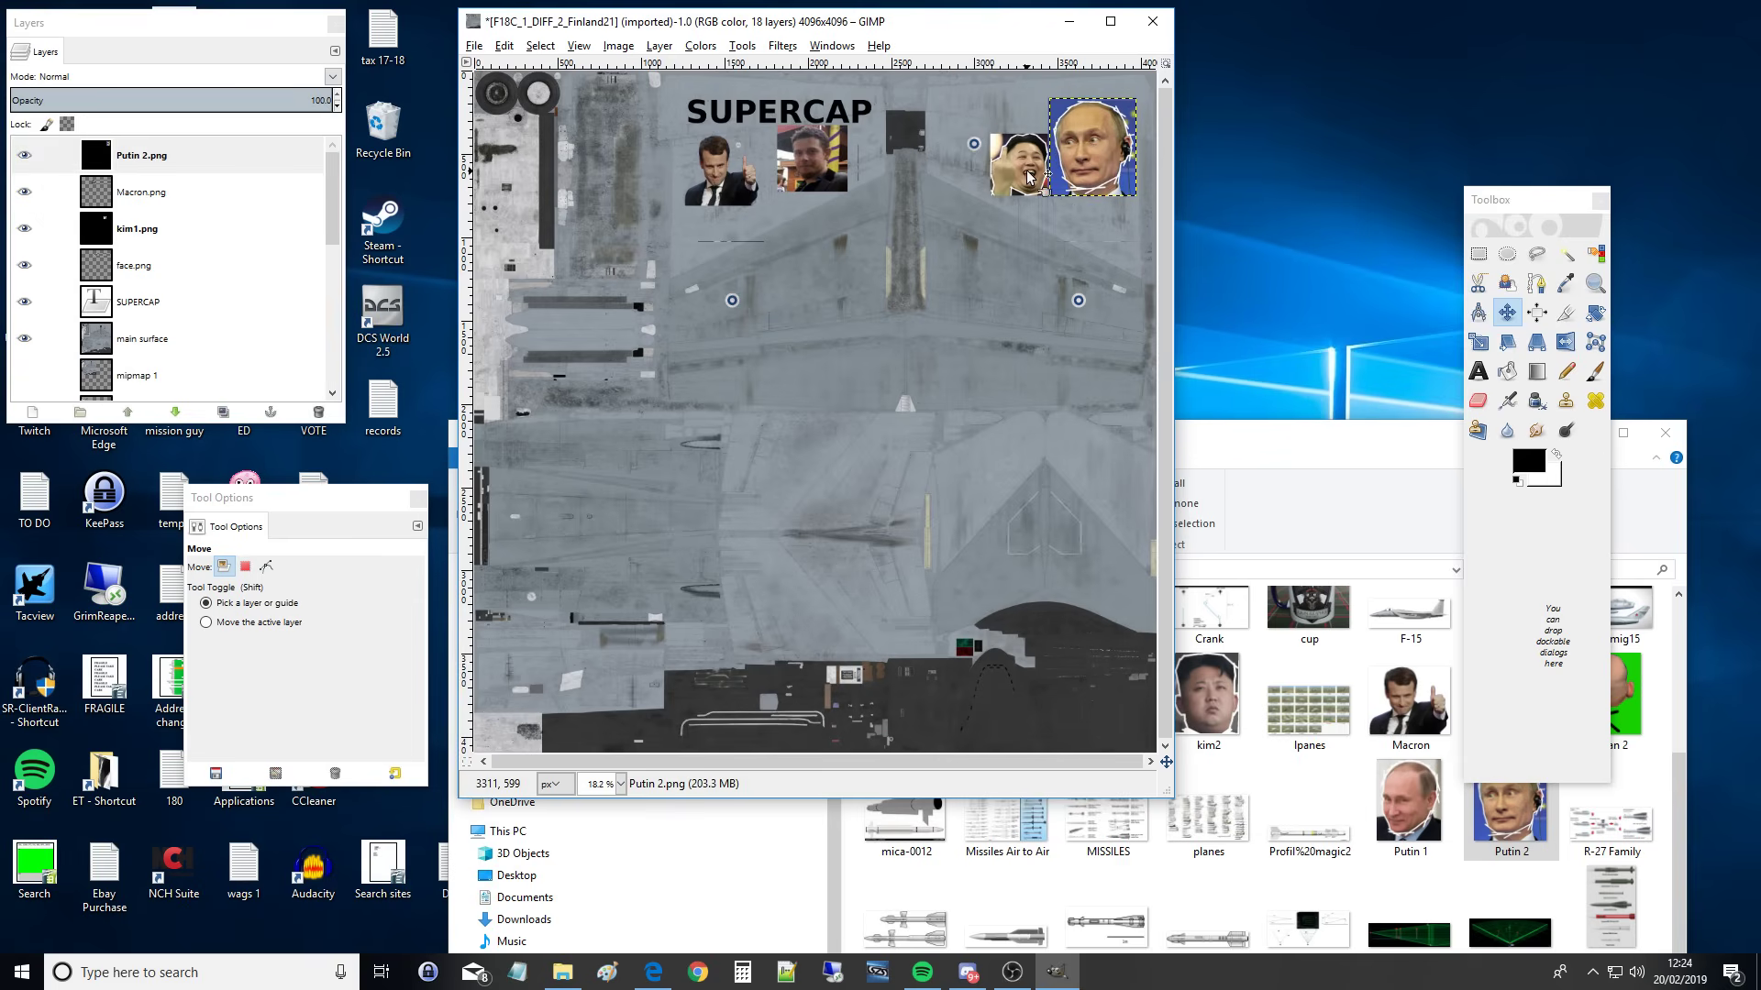
pyautogui.moveTo(819, 179); pyautogui.dragTo(731, 193)
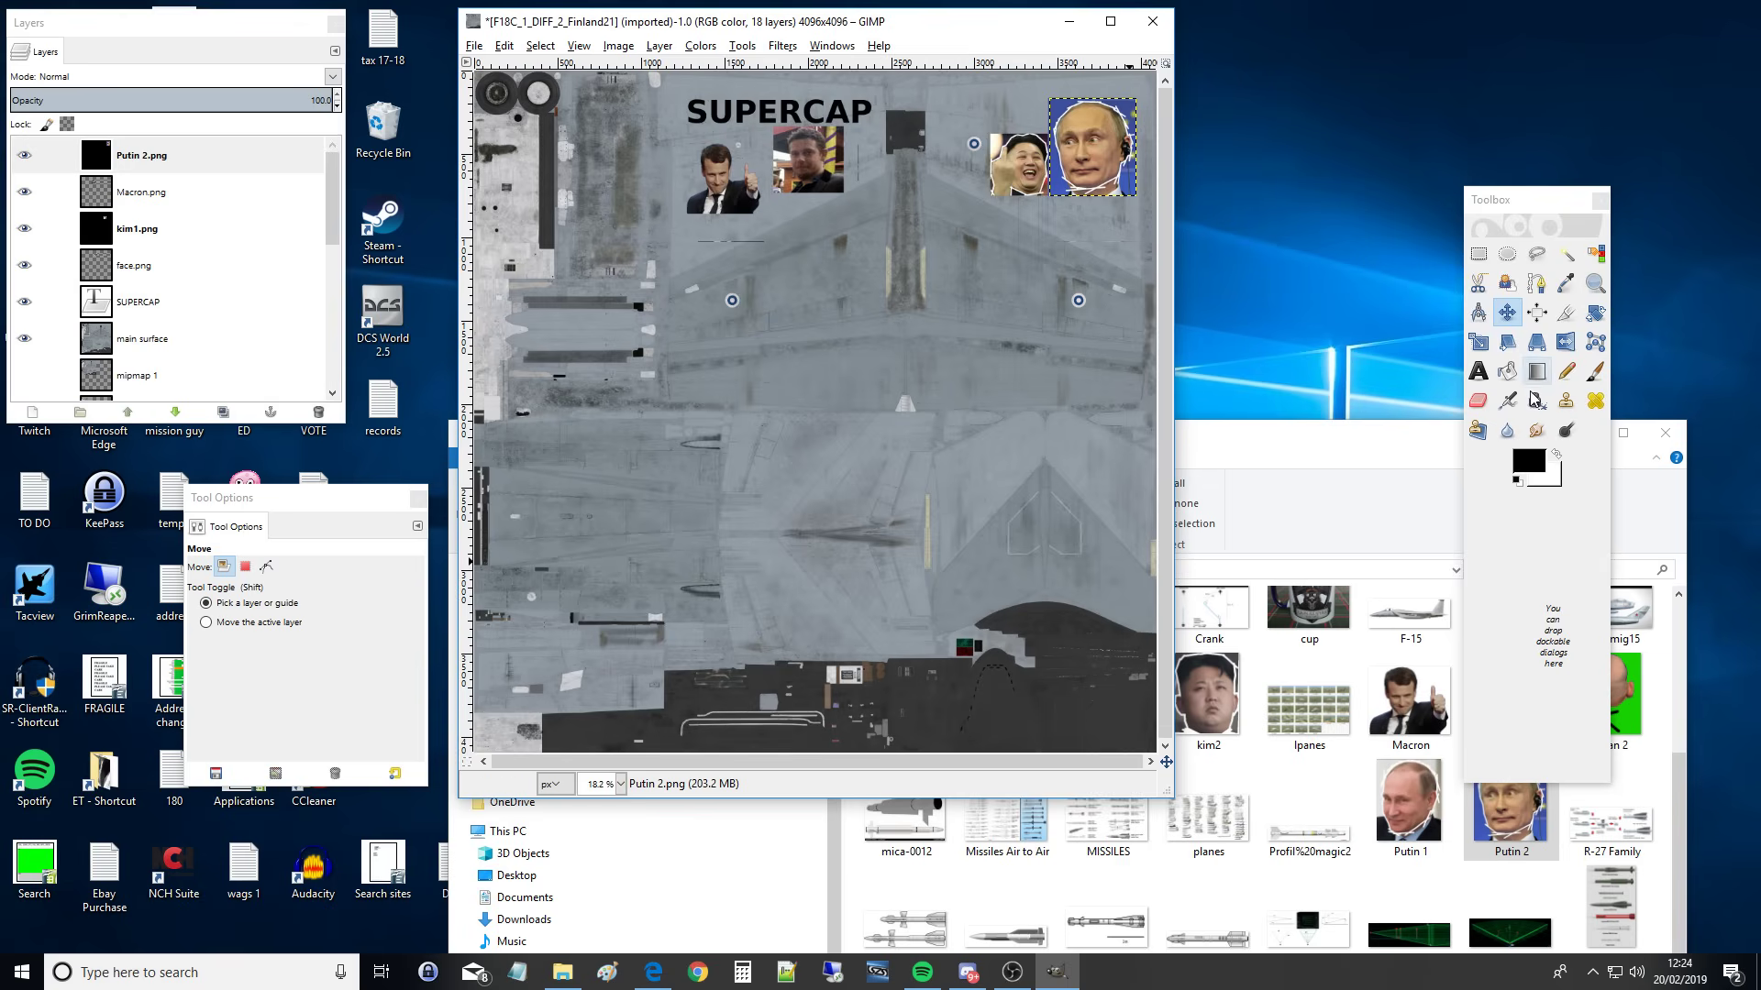
pyautogui.click(1507, 372)
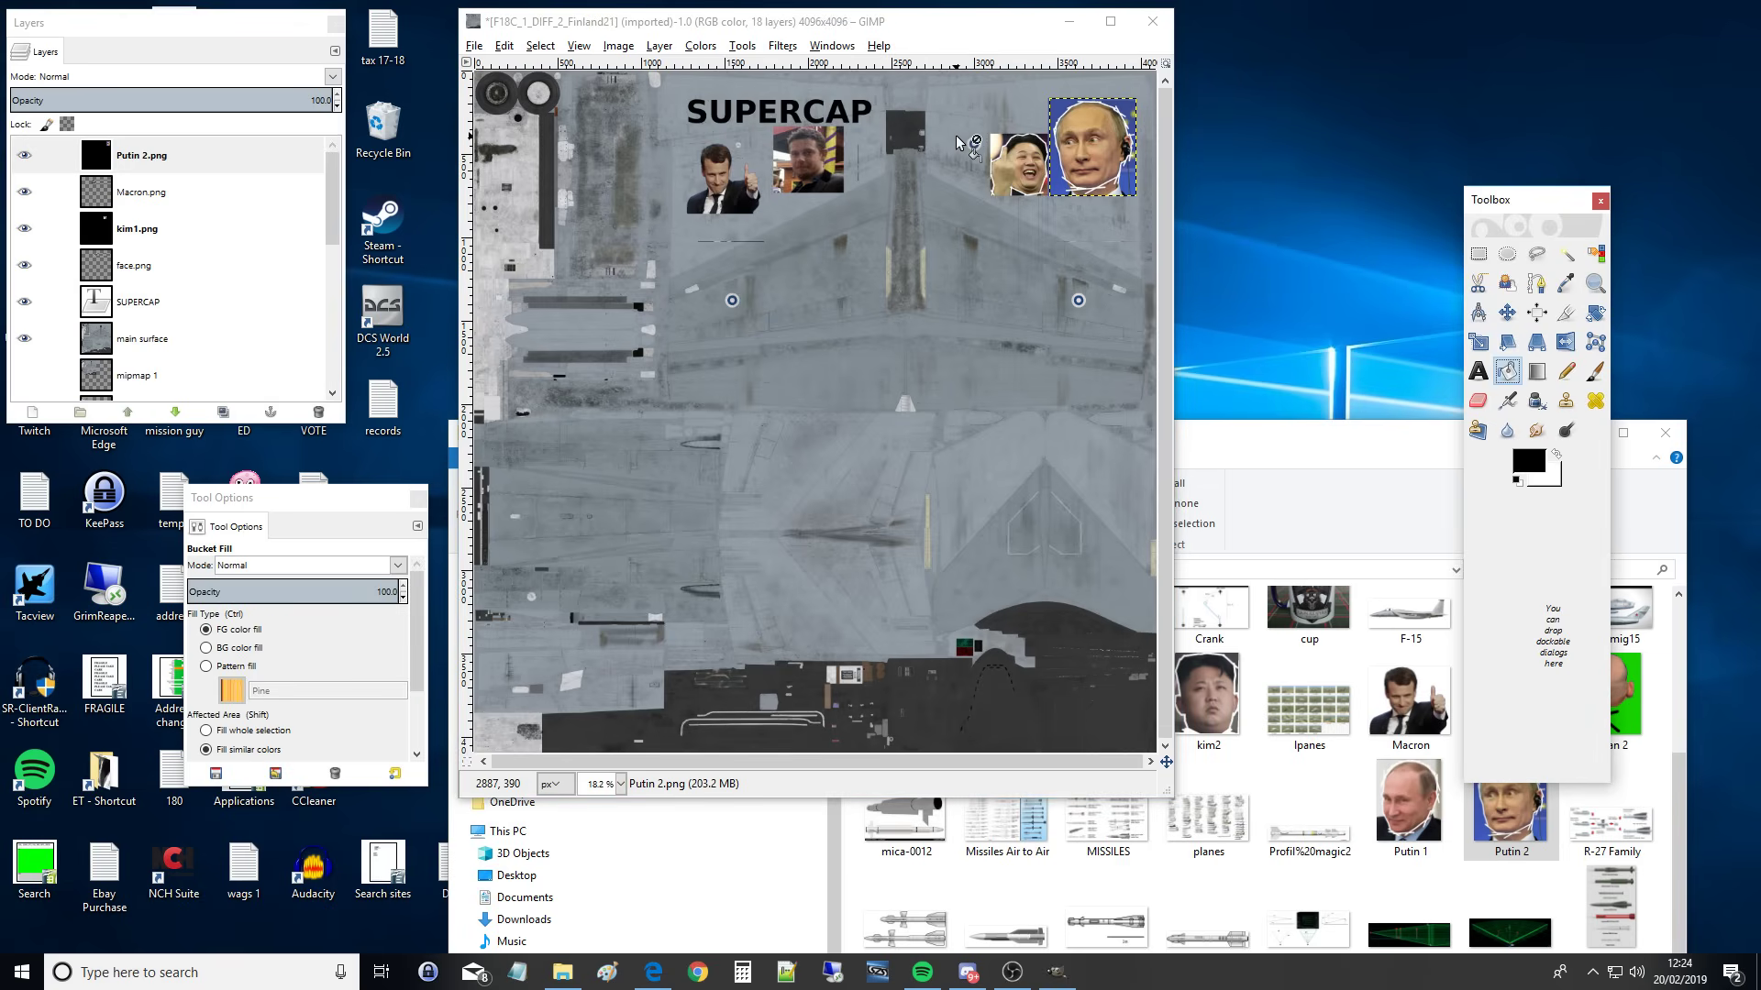
pyautogui.click(965, 132)
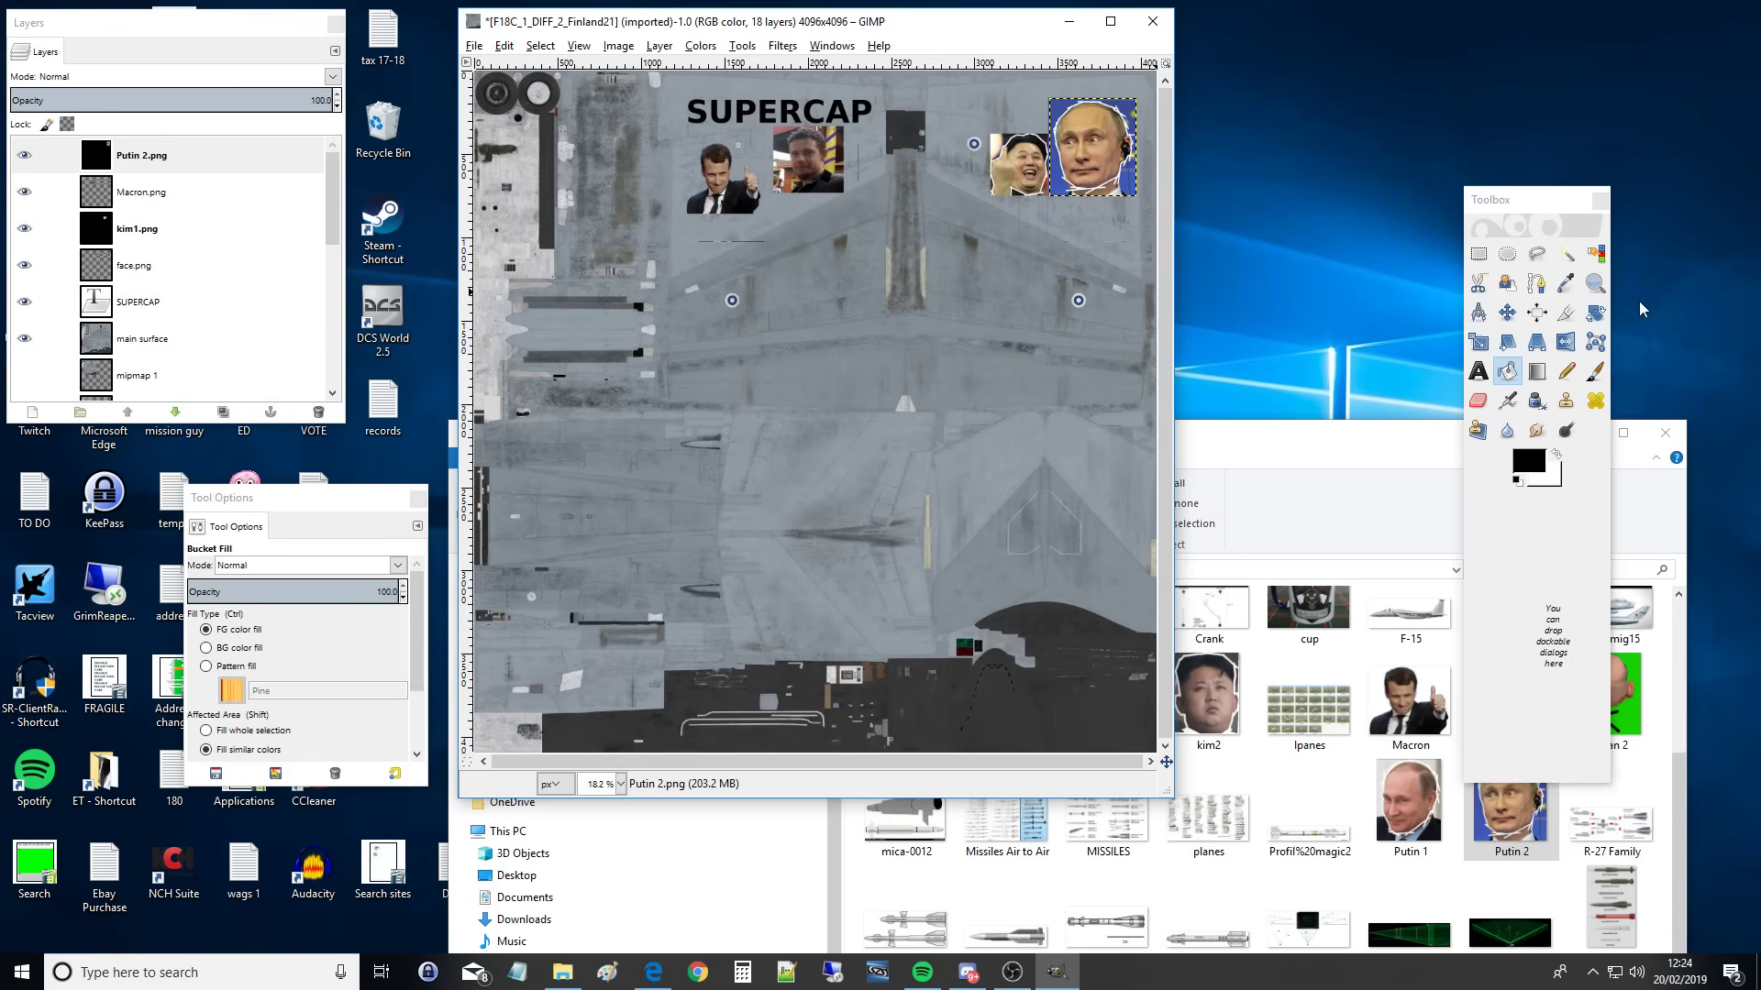
pyautogui.click(1504, 386)
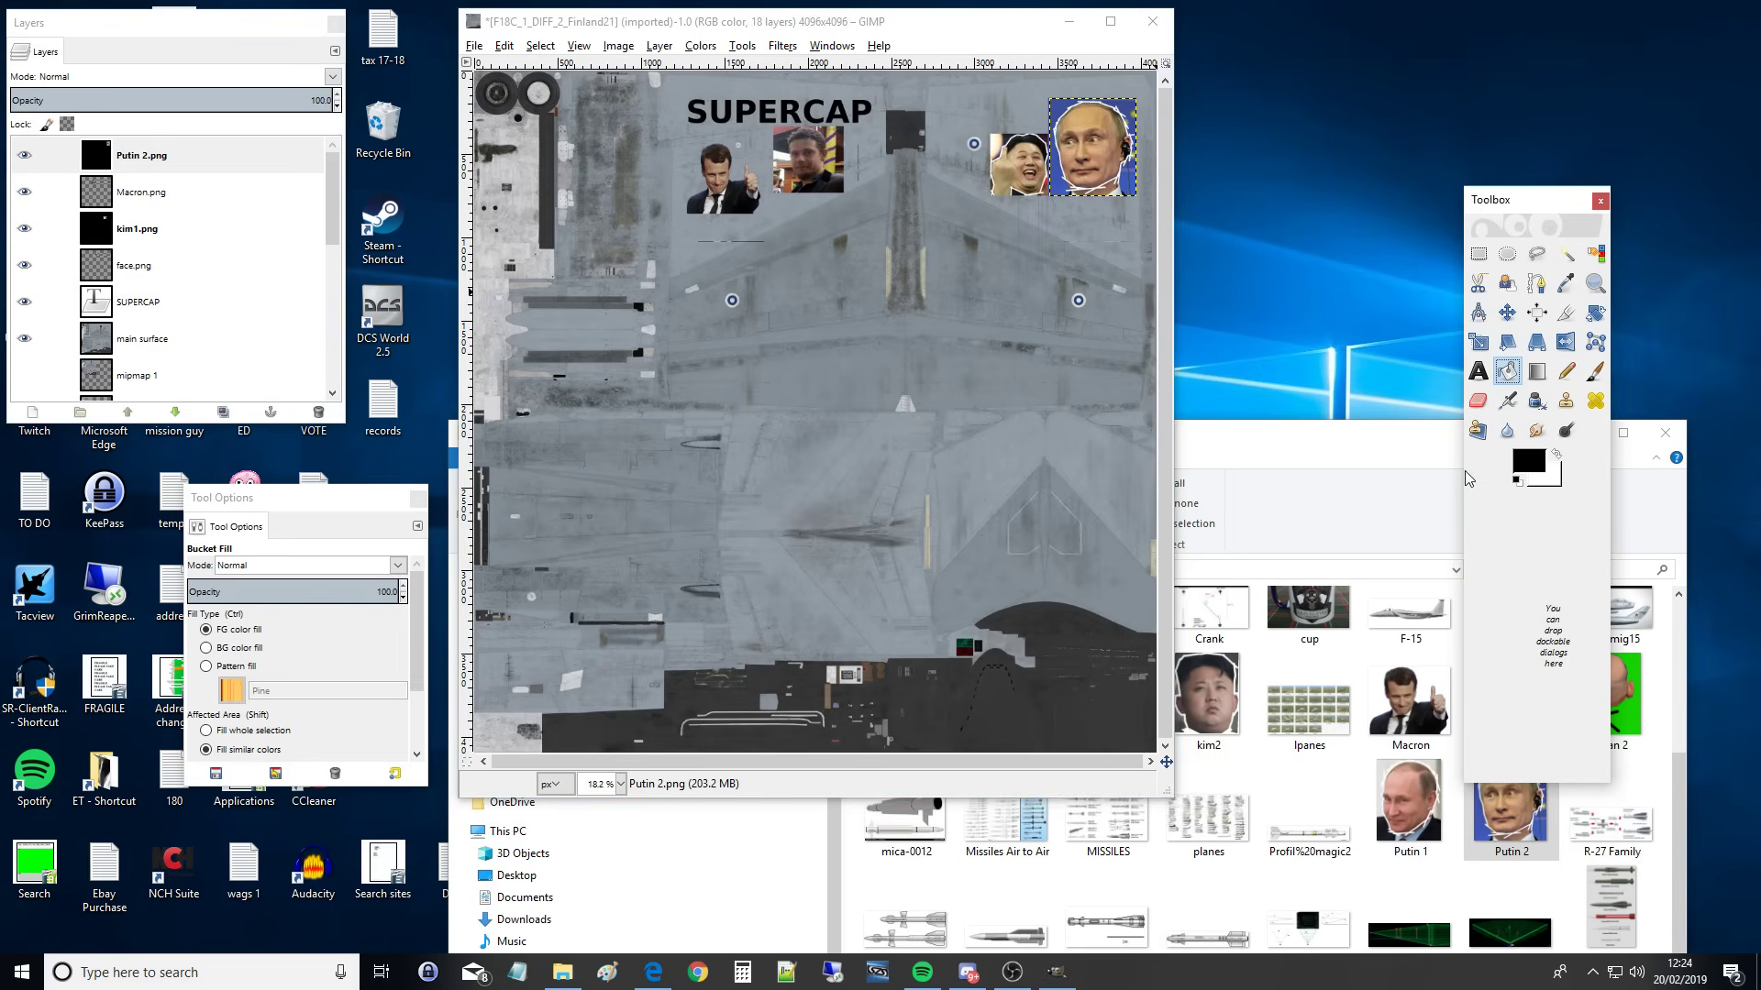
pyautogui.scroll(-1, 152, 330)
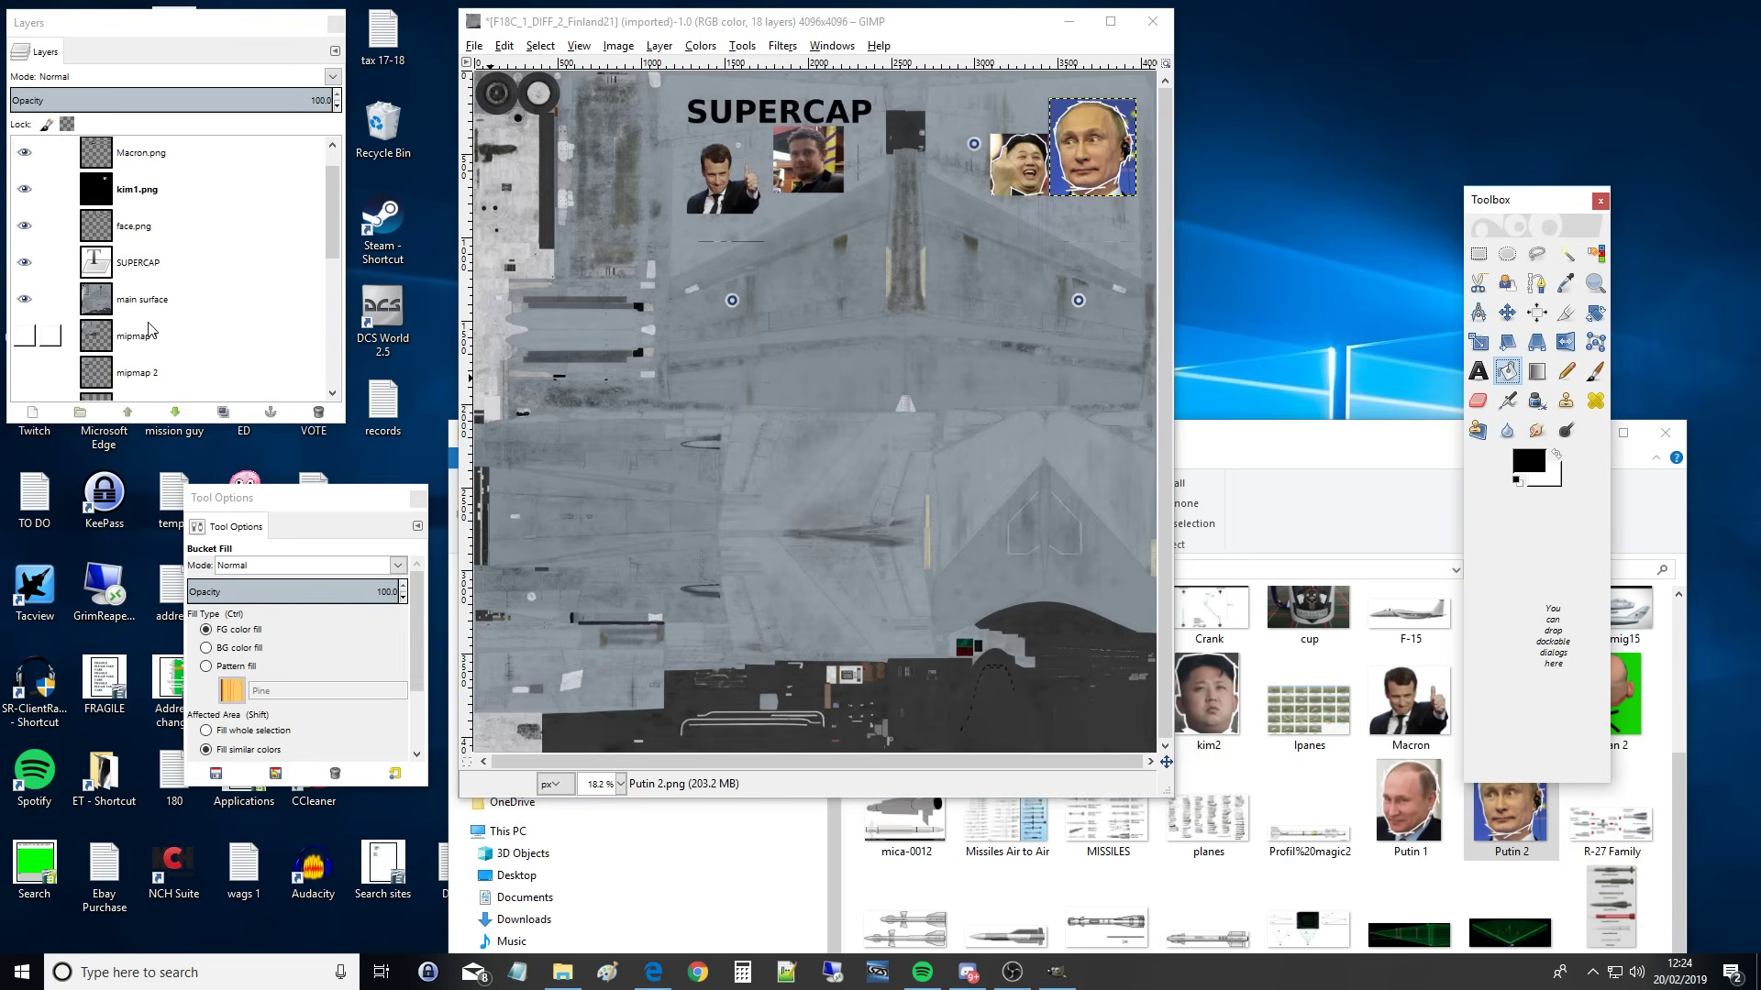
pyautogui.scroll(1, 152, 331)
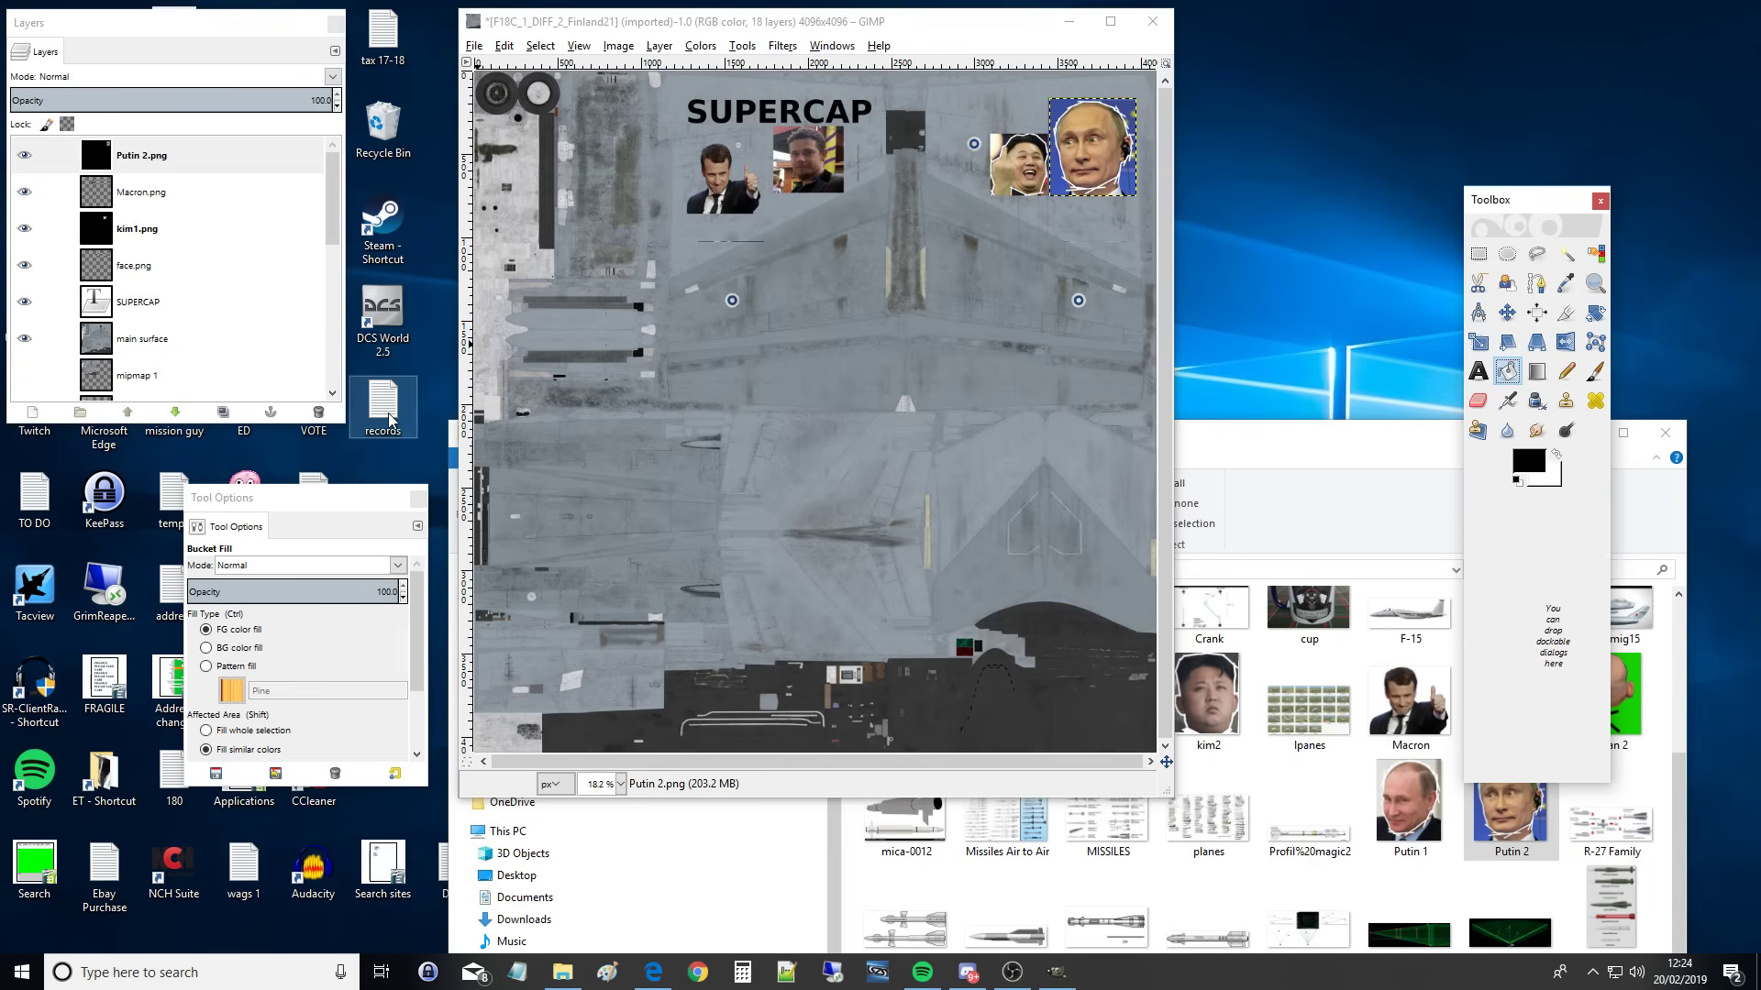
# Step: Merge down the SUPERCAP text, face.png, kim1.png, Macron.png and Putin 2.png layers into main surface
pyautogui.rightClick(139, 312)
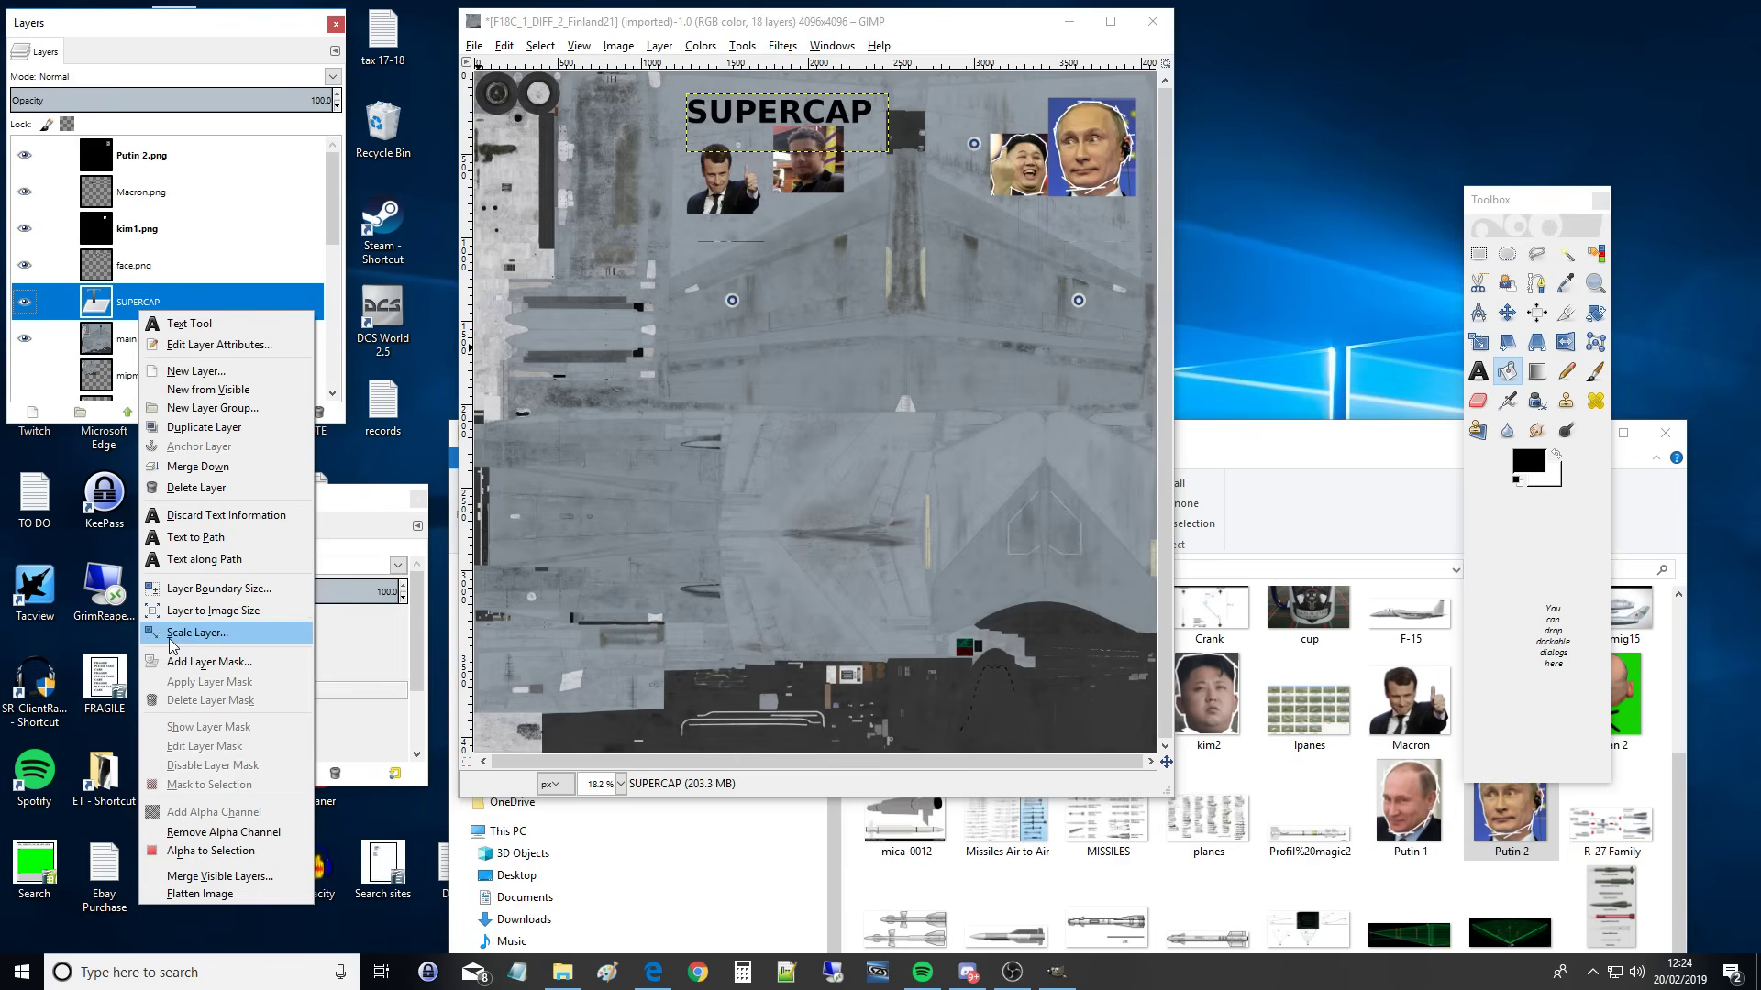
pyautogui.click(197, 467)
pyautogui.rightClick(135, 240)
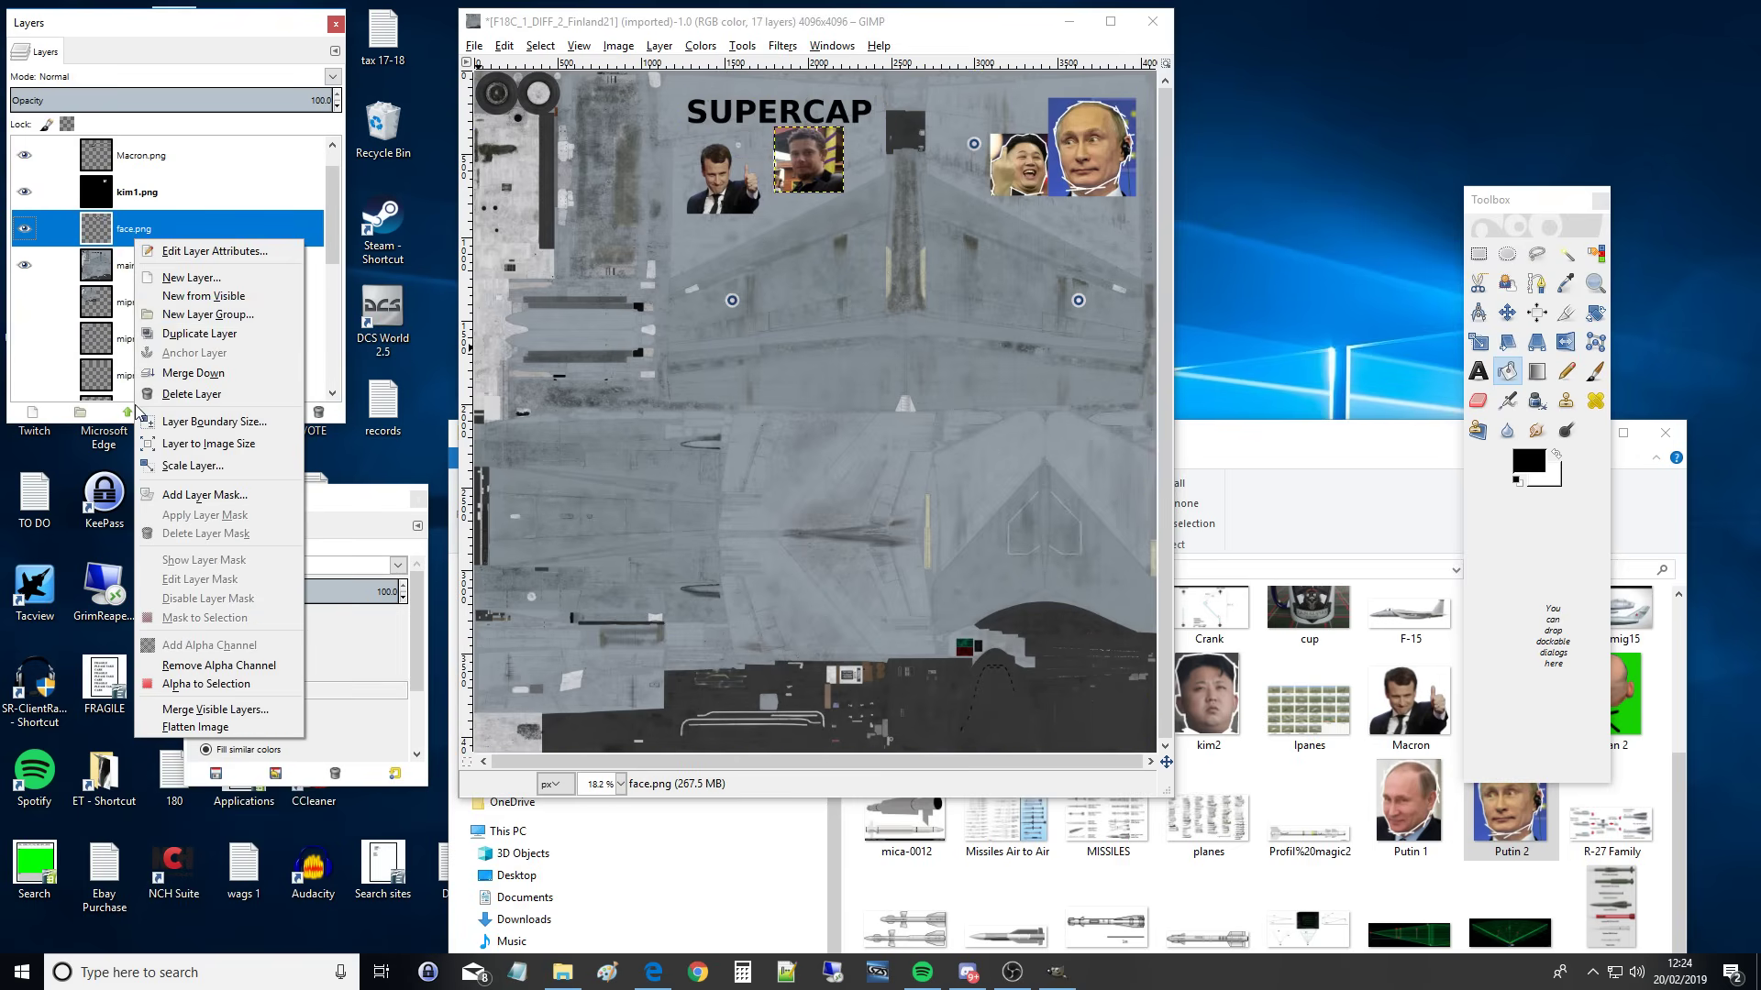
pyautogui.click(158, 389)
pyautogui.rightClick(120, 163)
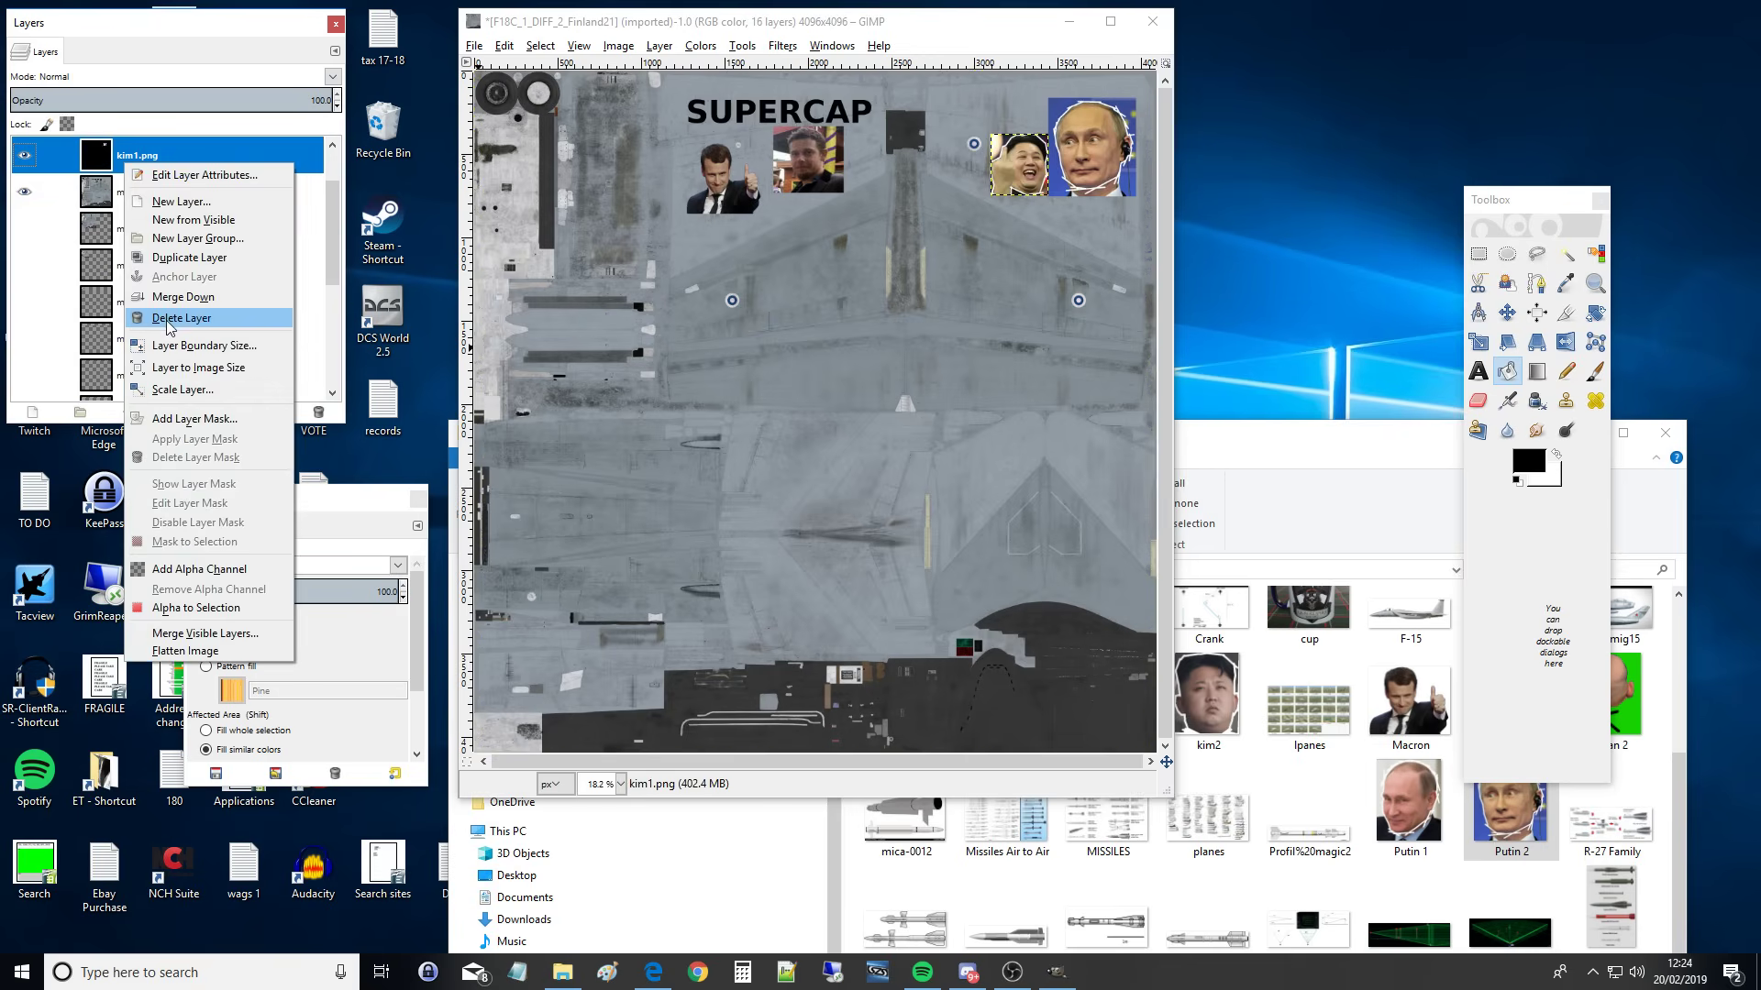
pyautogui.click(190, 296)
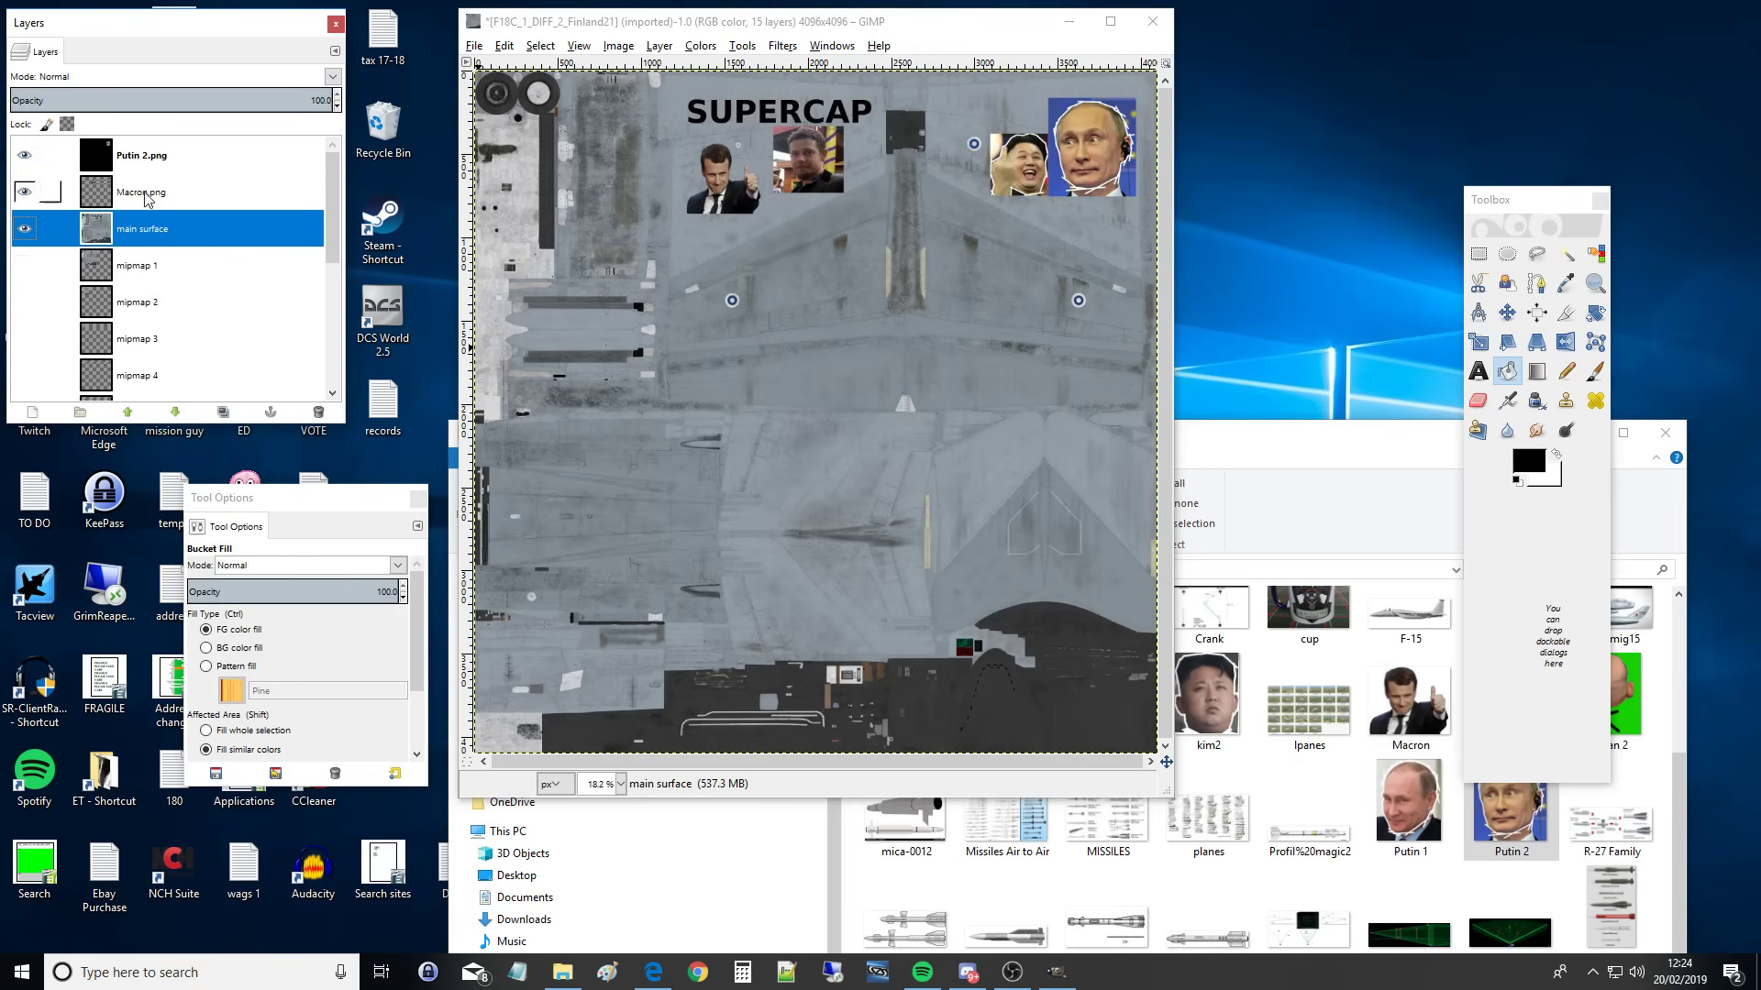
pyautogui.rightClick(145, 193)
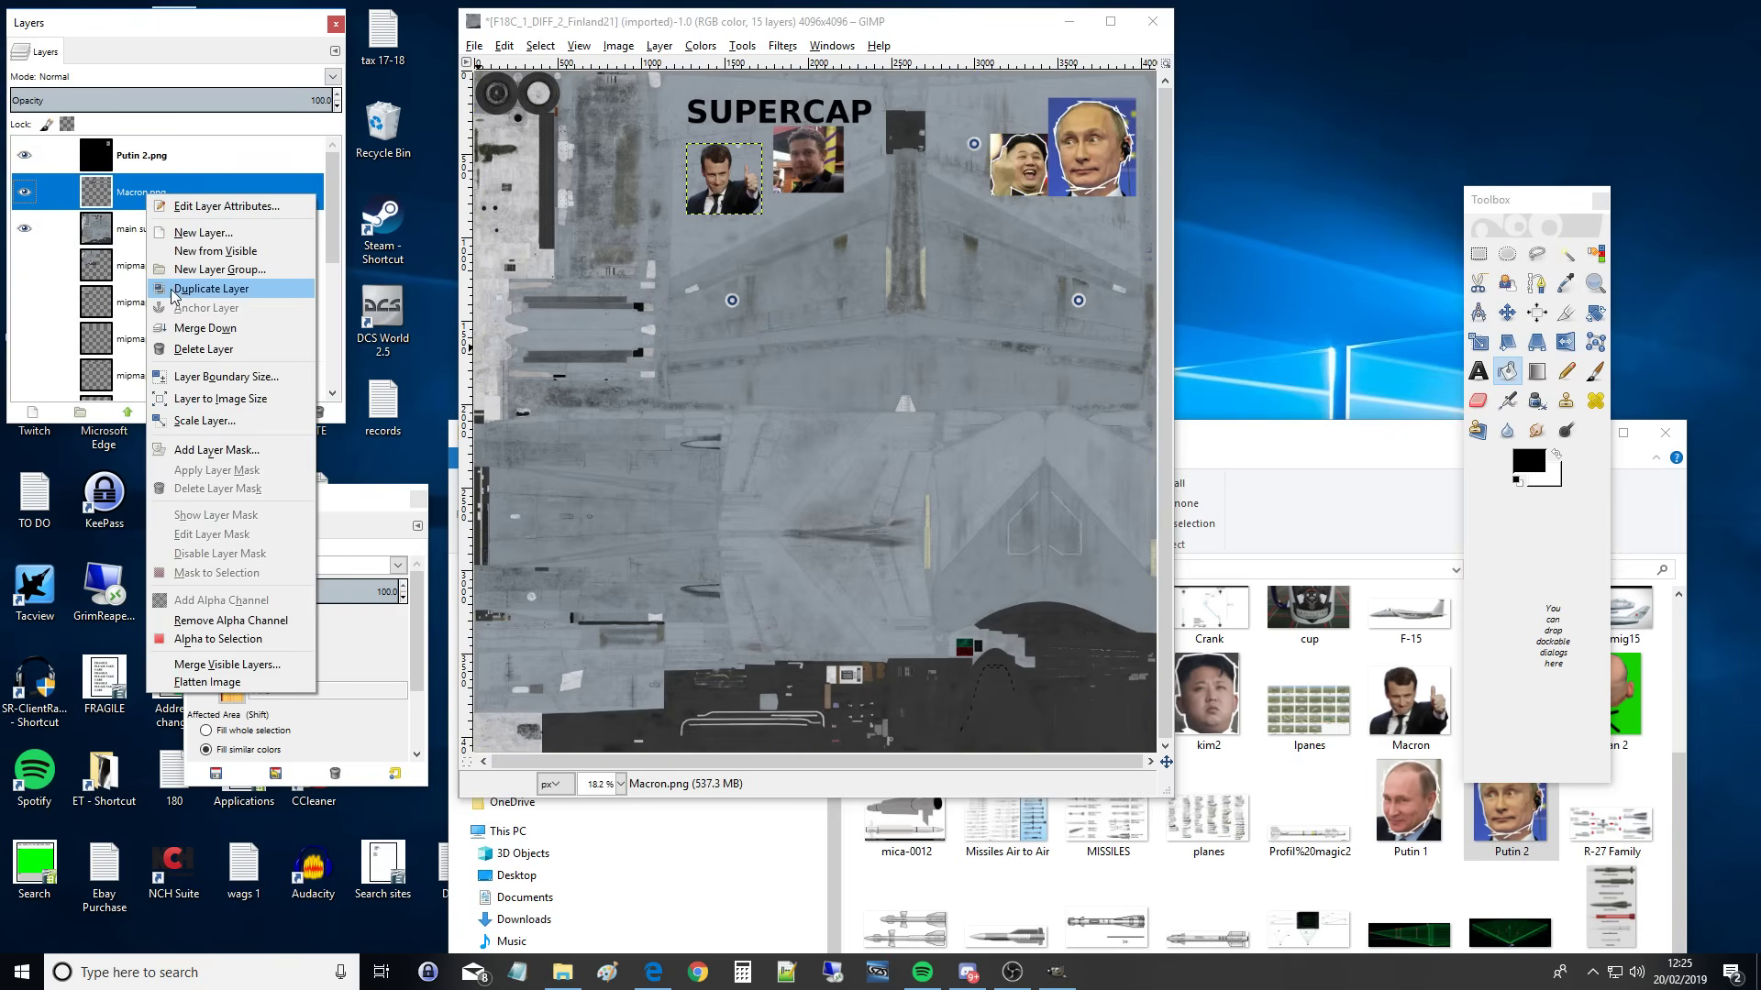
pyautogui.click(199, 332)
pyautogui.rightClick(146, 168)
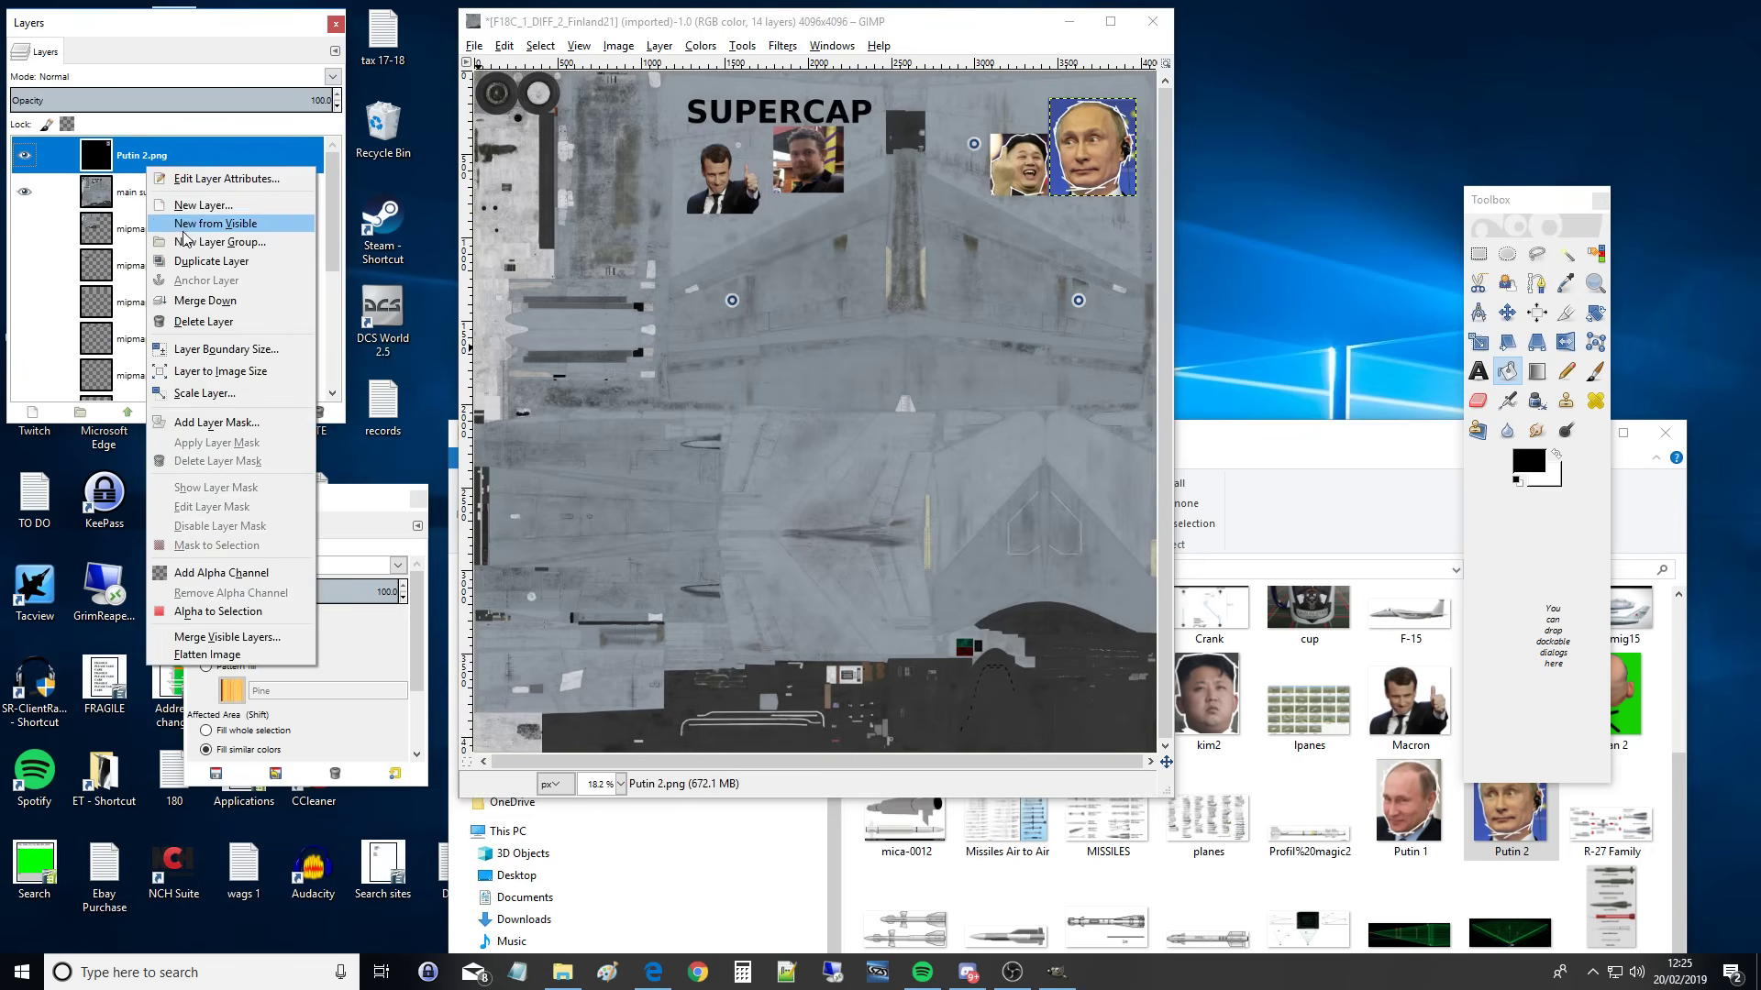
pyautogui.click(220, 294)
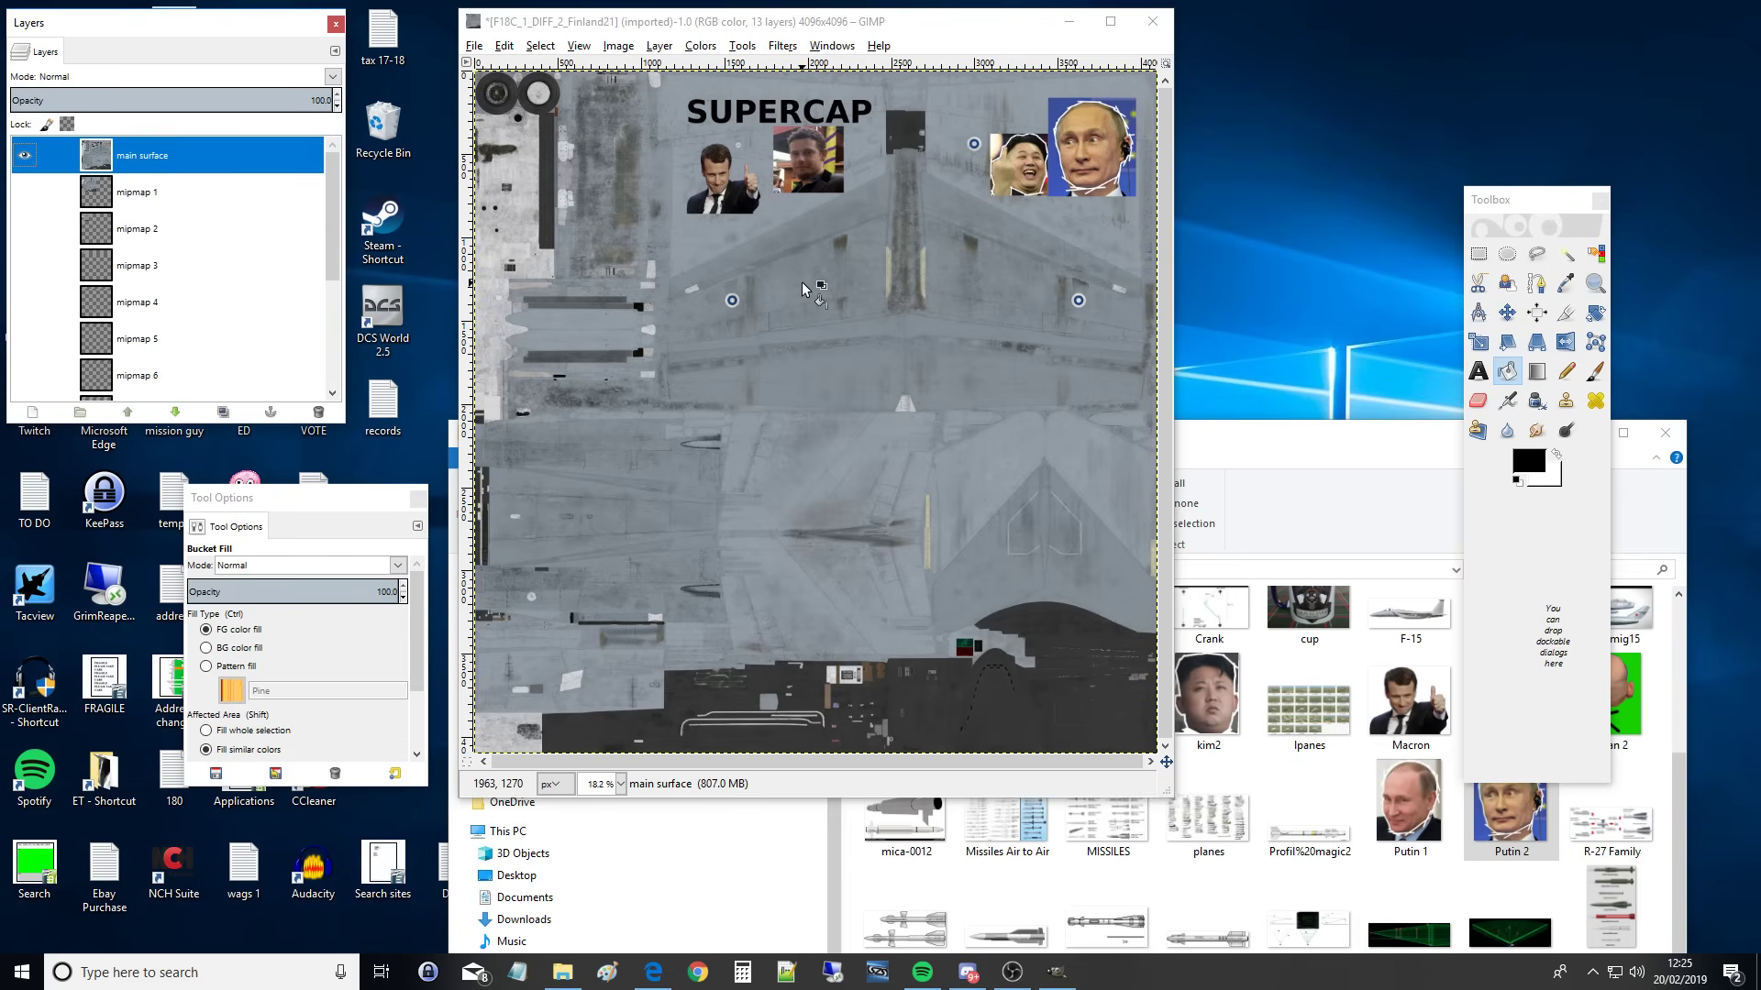
# Step: Save the texture as F18C_1_DIFF_2_Finland21.xcf in the SuperCap folder
pyautogui.click(475, 47)
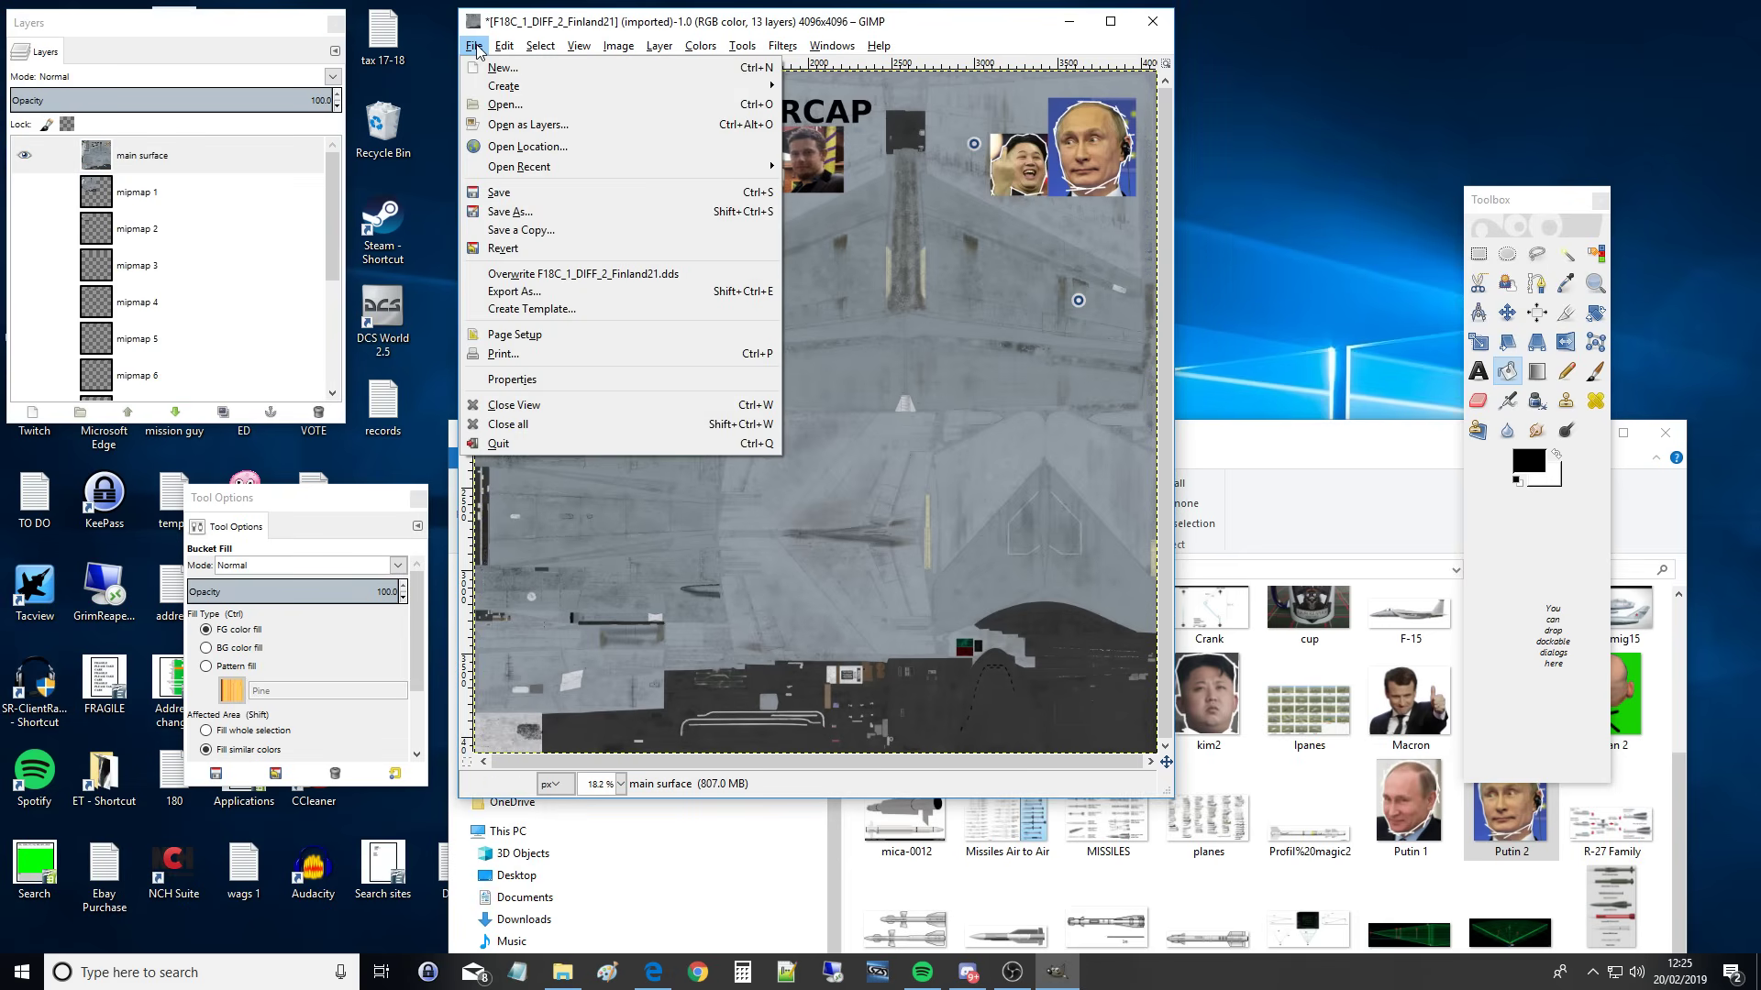
pyautogui.click(519, 216)
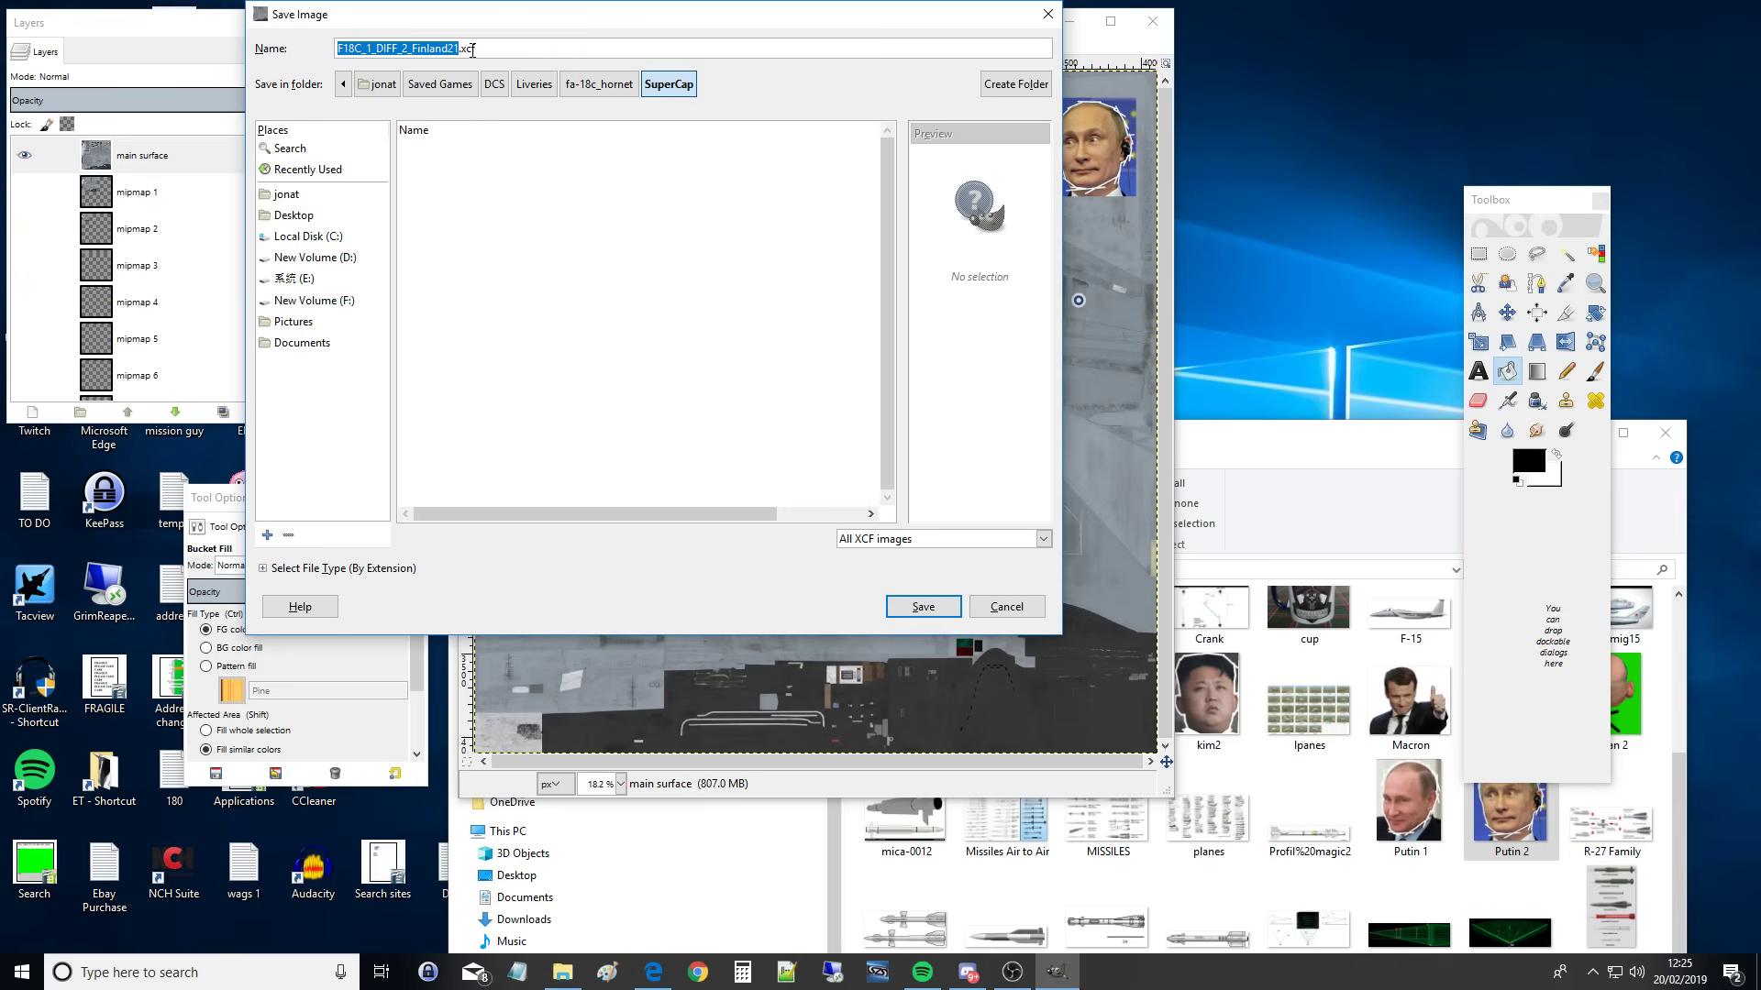
pyautogui.click(932, 608)
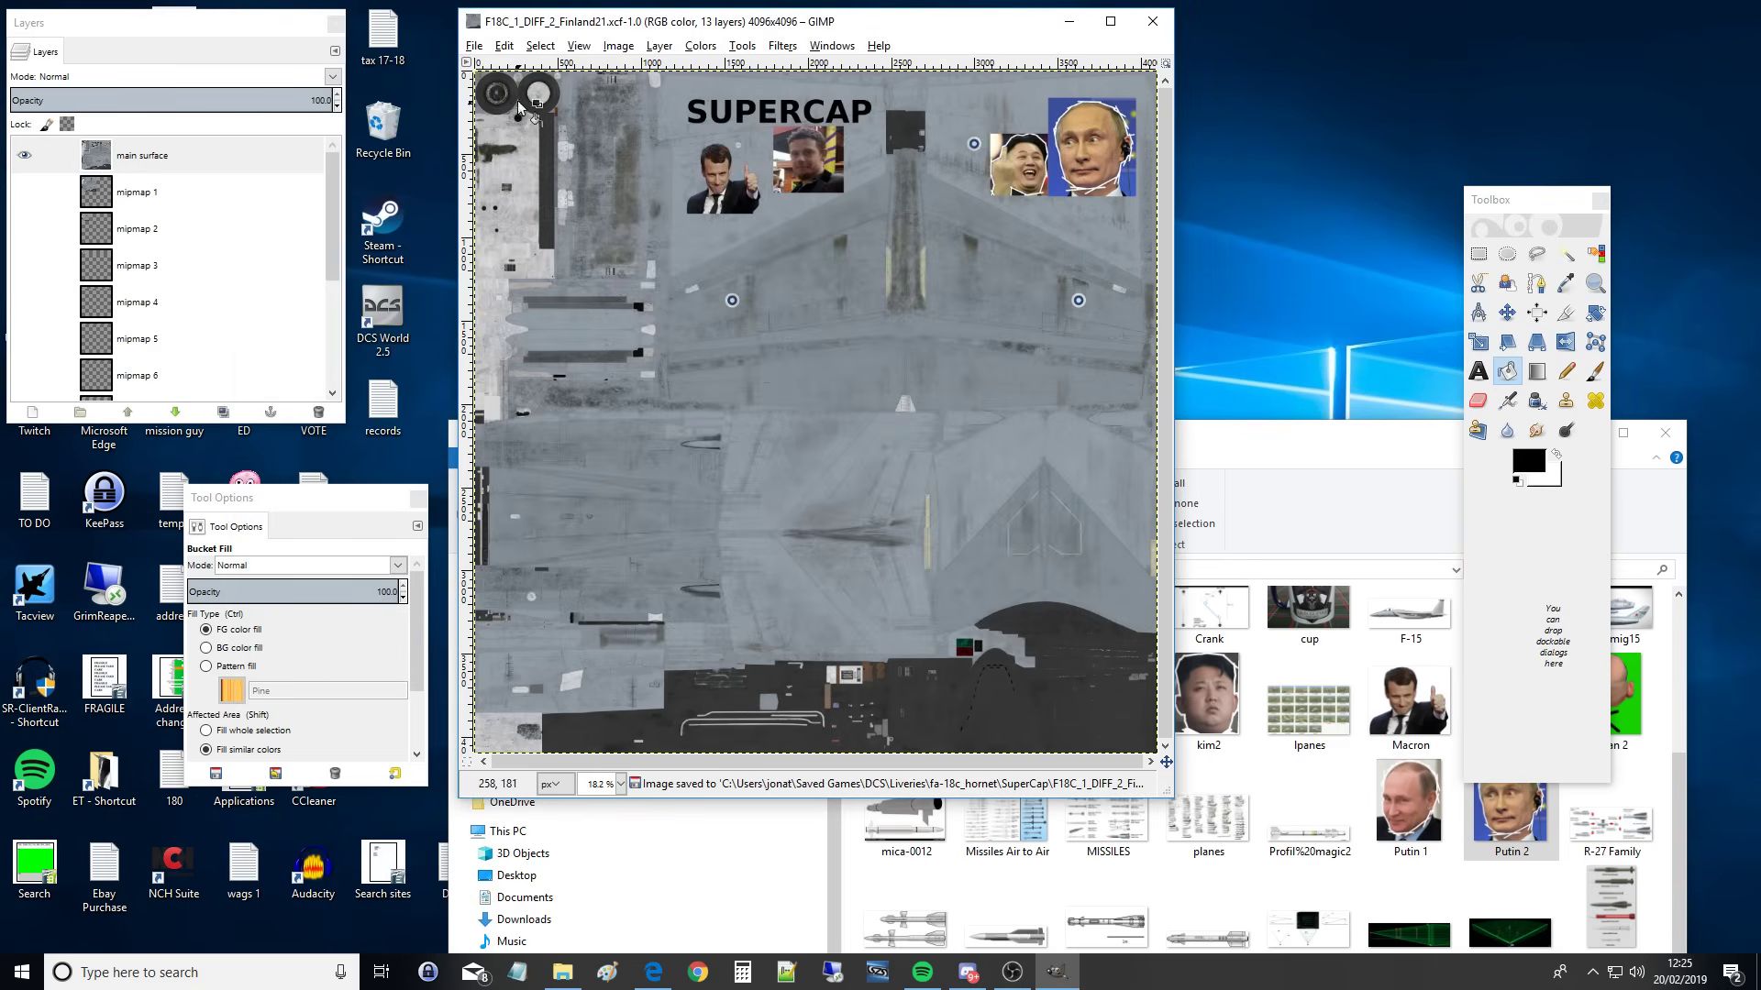
pyautogui.click(474, 46)
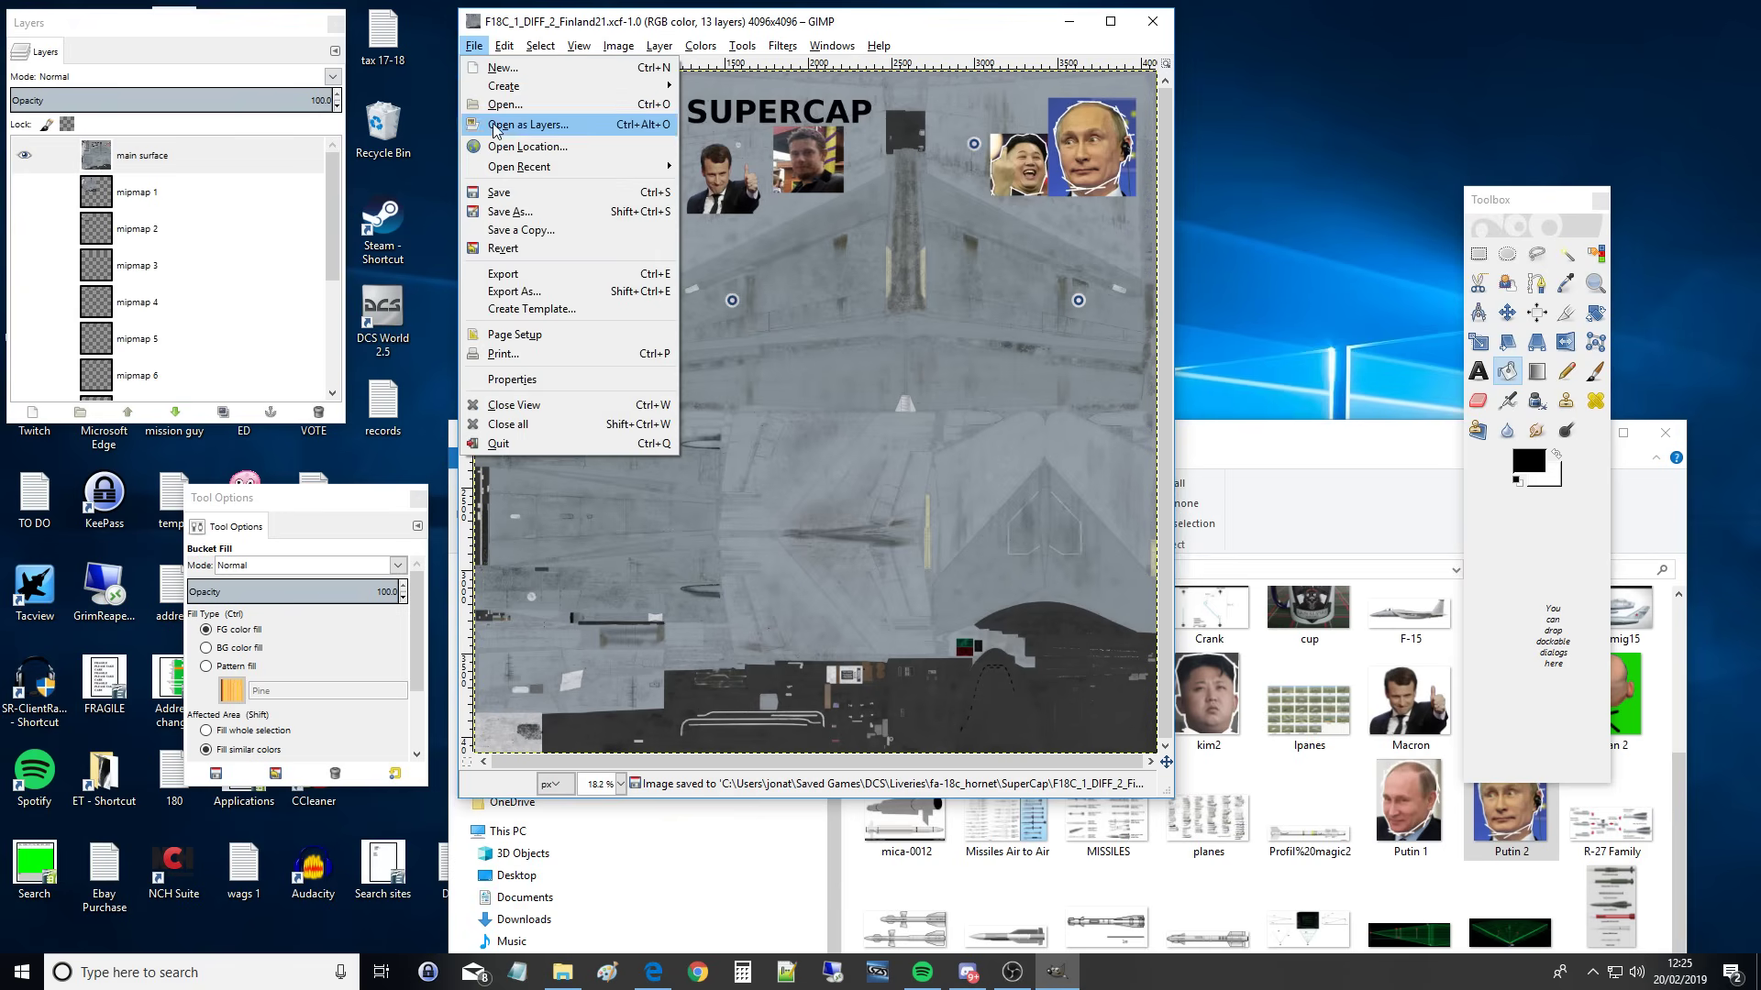
# Step: Export as DDS image, replacing the existing F18C_1_DIFF_2_Finland21.dds file
pyautogui.click(530, 292)
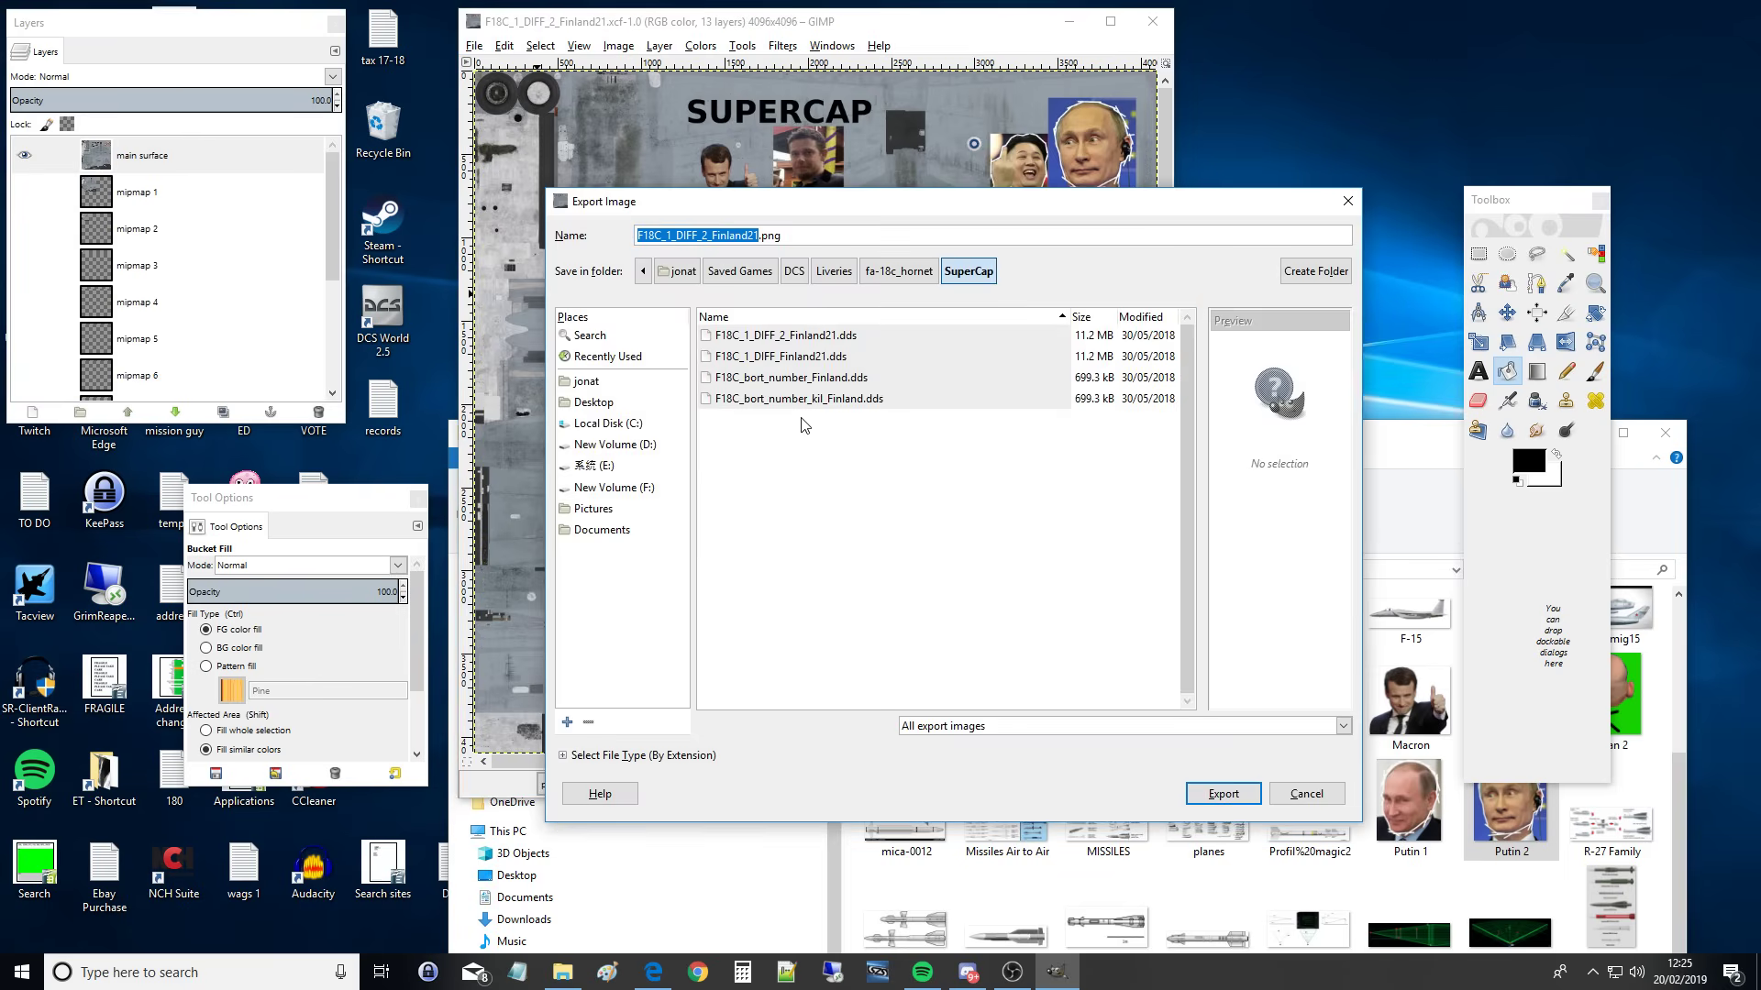
pyautogui.click(943, 729)
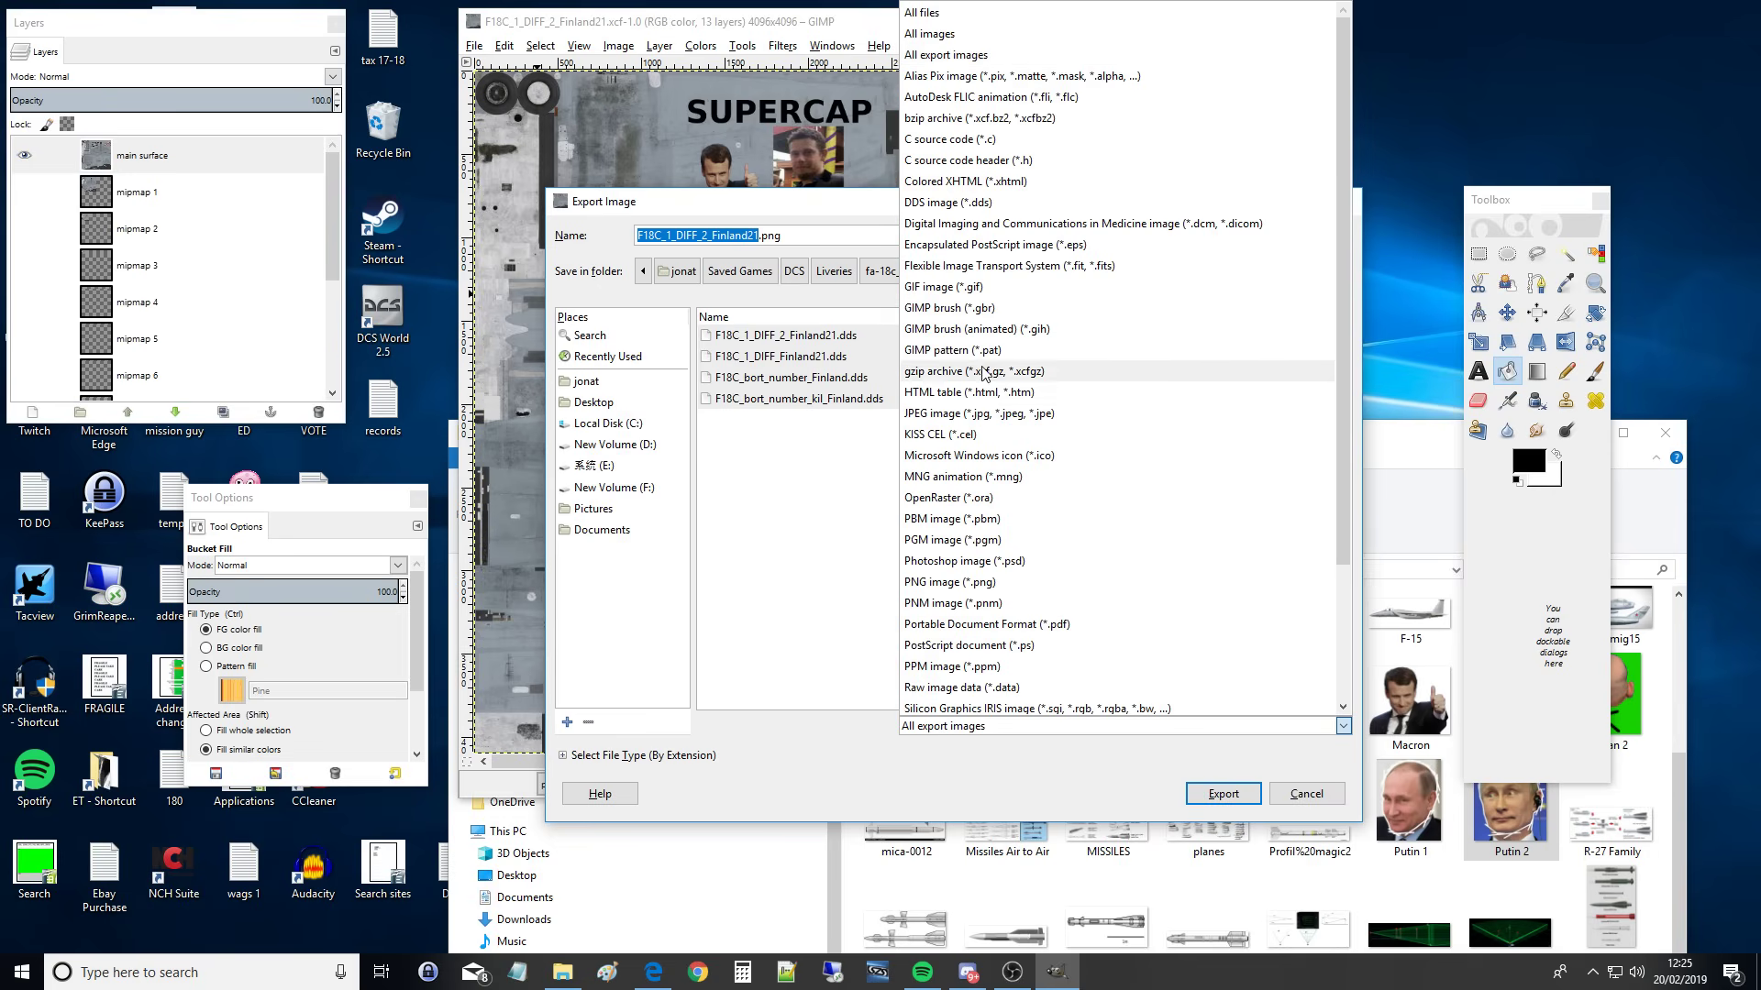
pyautogui.click(950, 203)
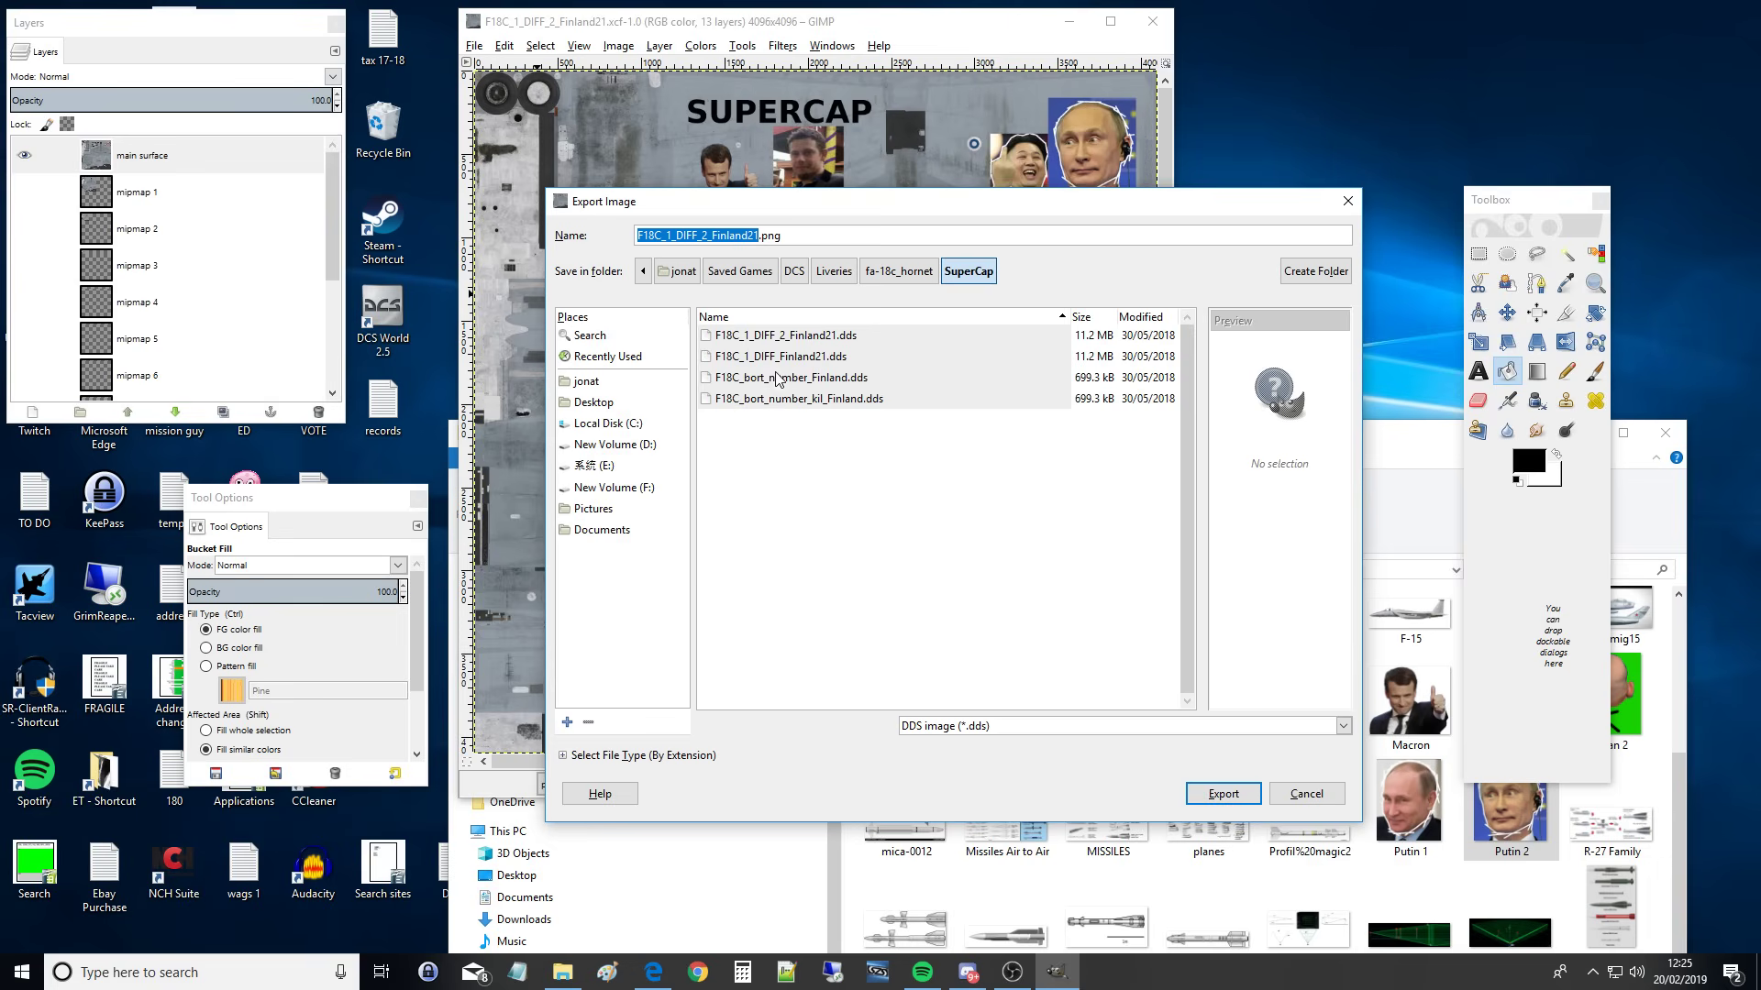
pyautogui.click(837, 337)
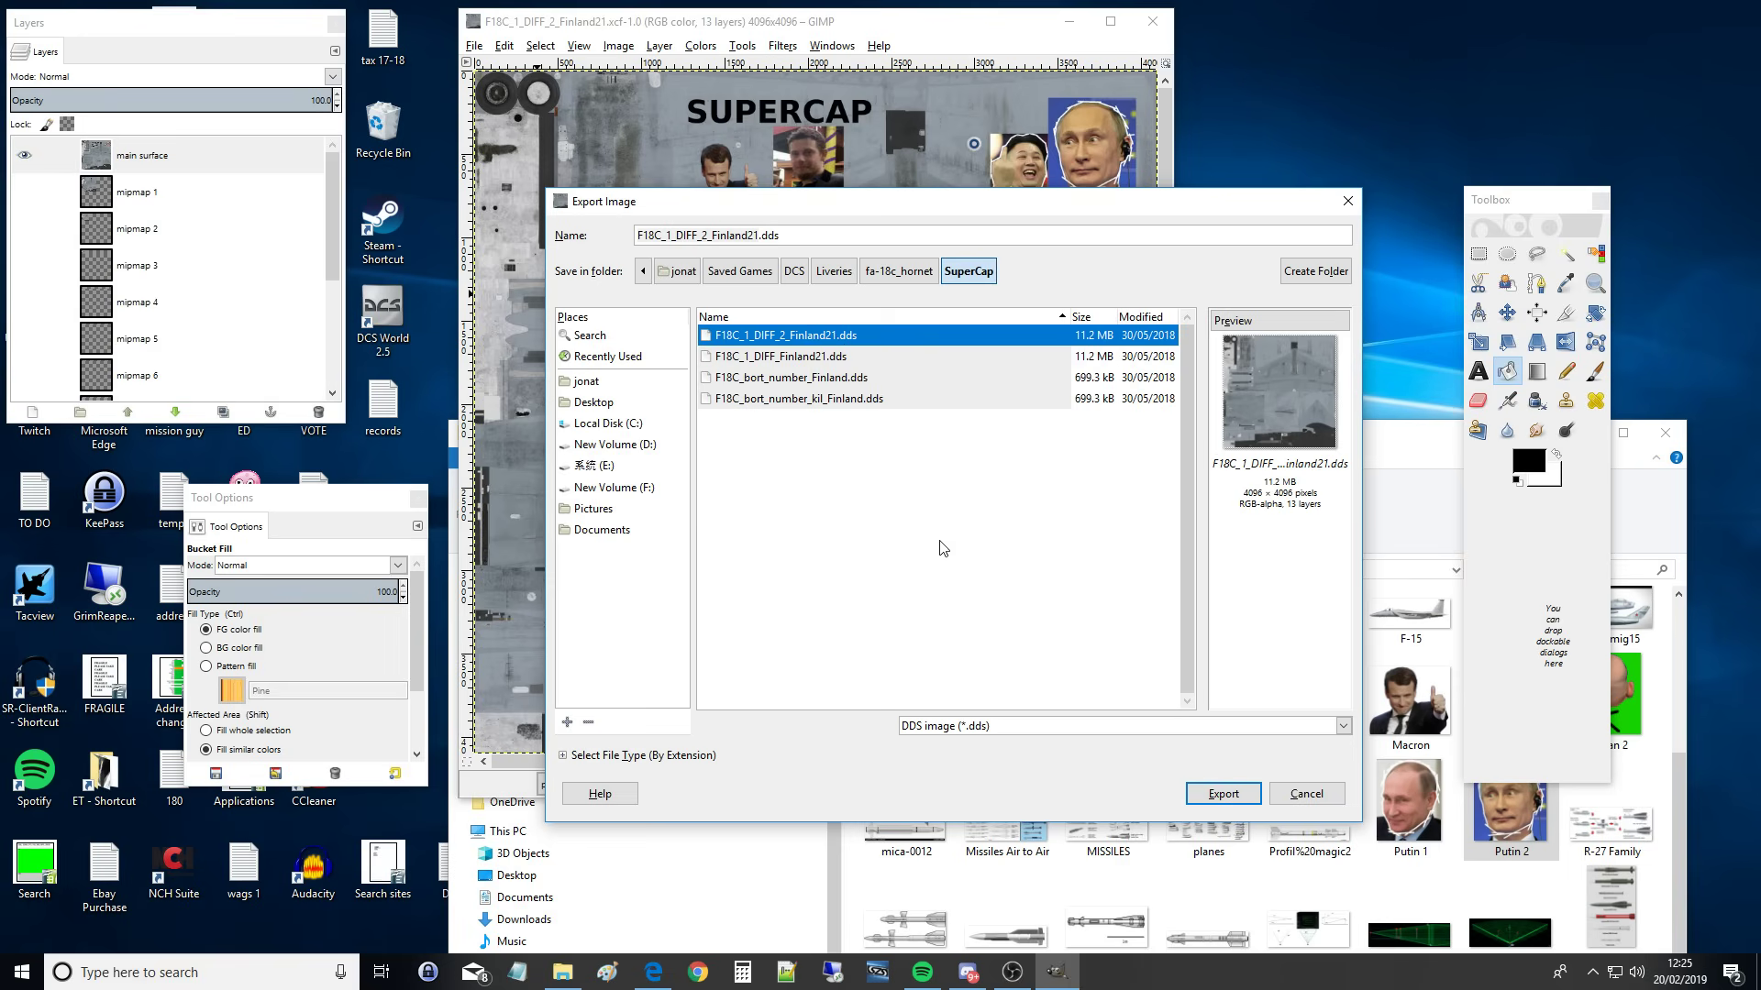
pyautogui.click(1223, 795)
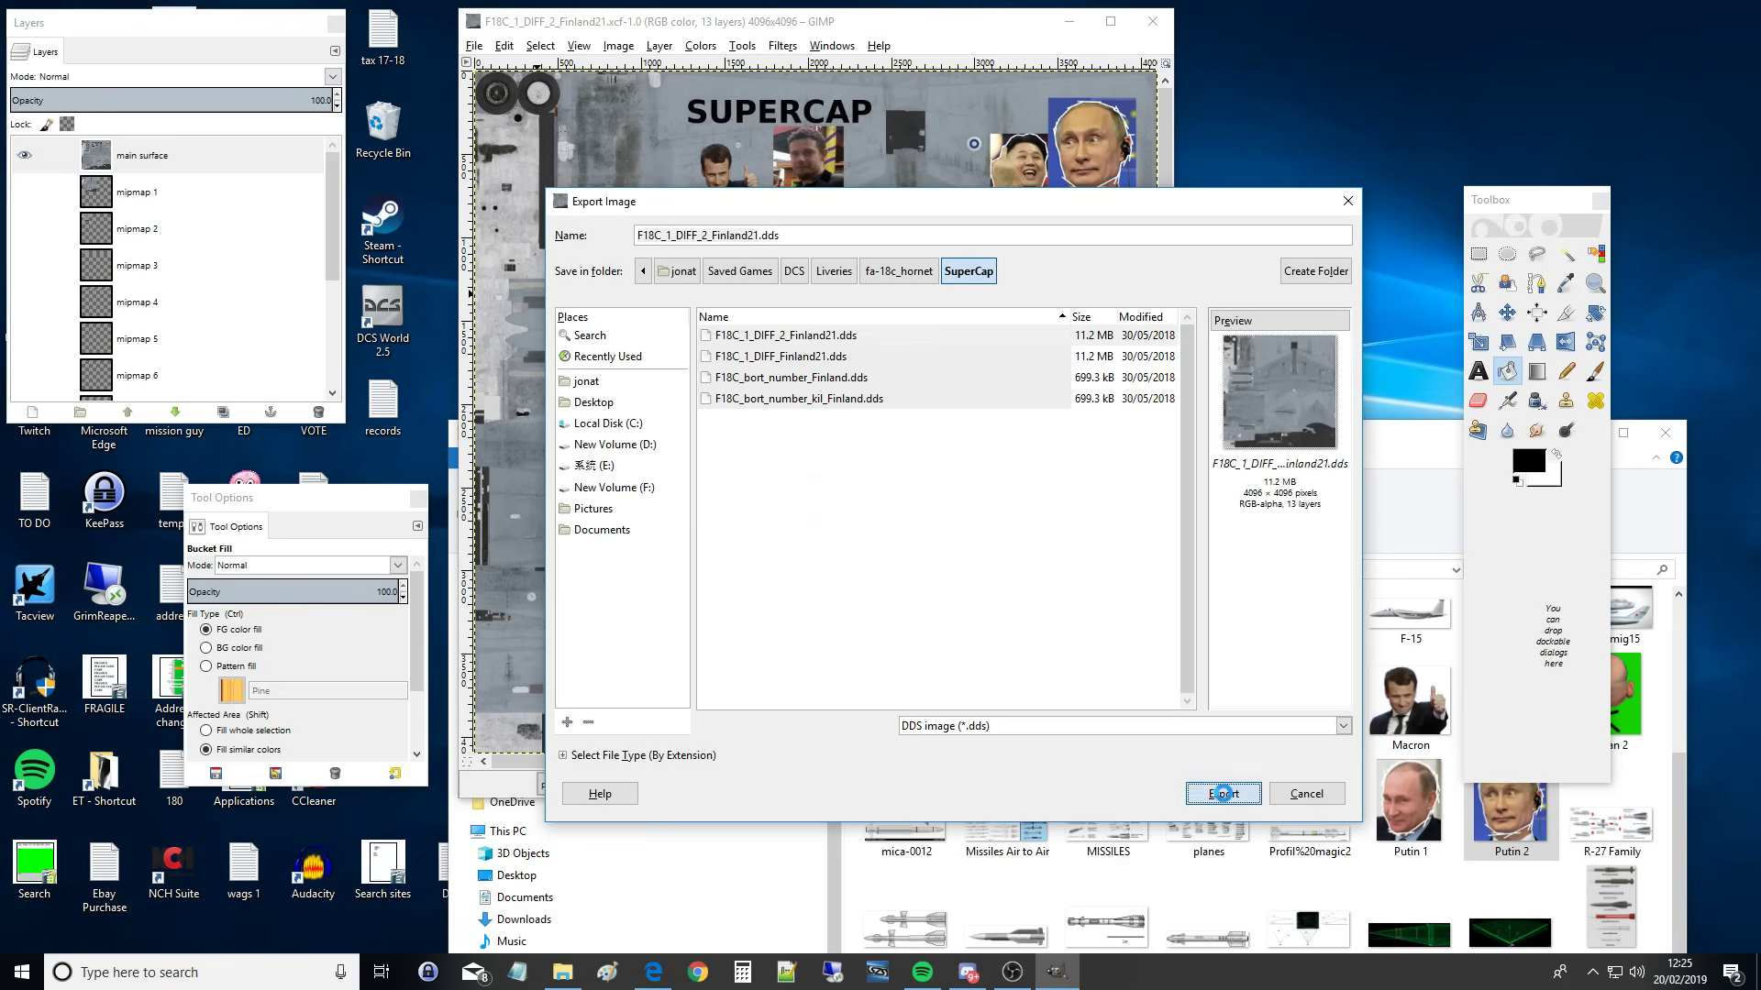
pyautogui.click(1028, 596)
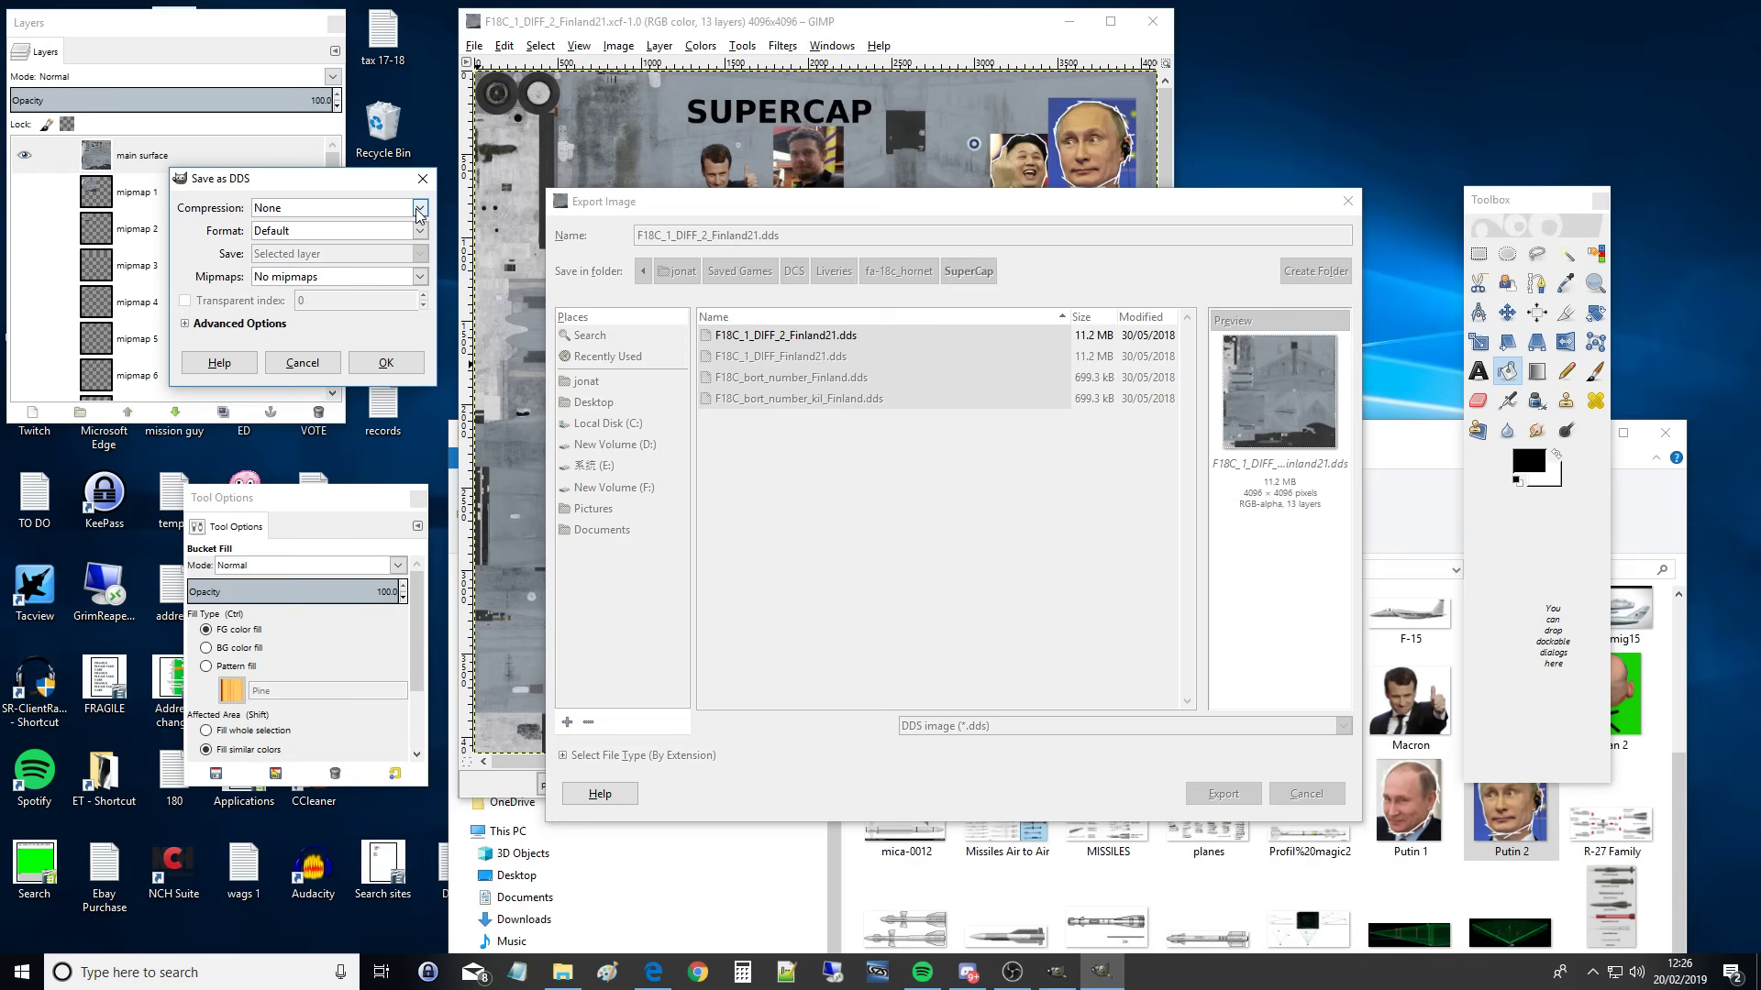
# Step: Export the DDS with BC1 / DXT1 compression and generated mipmaps
pyautogui.click(419, 210)
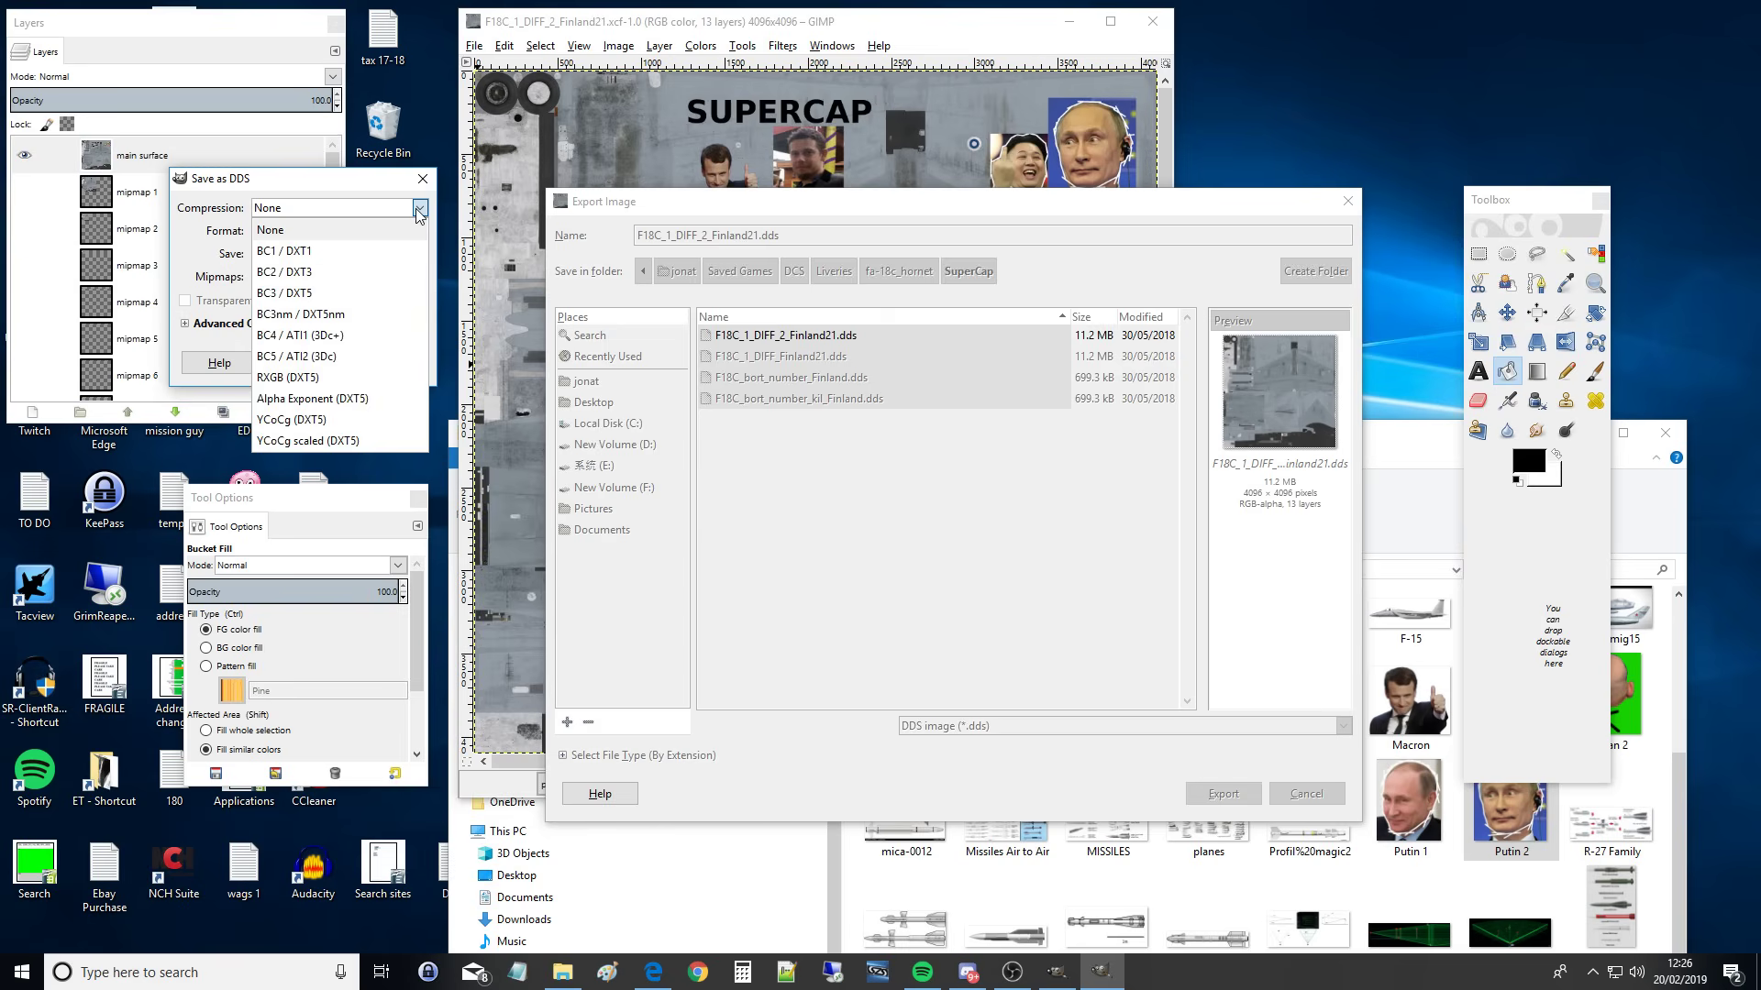
pyautogui.click(314, 253)
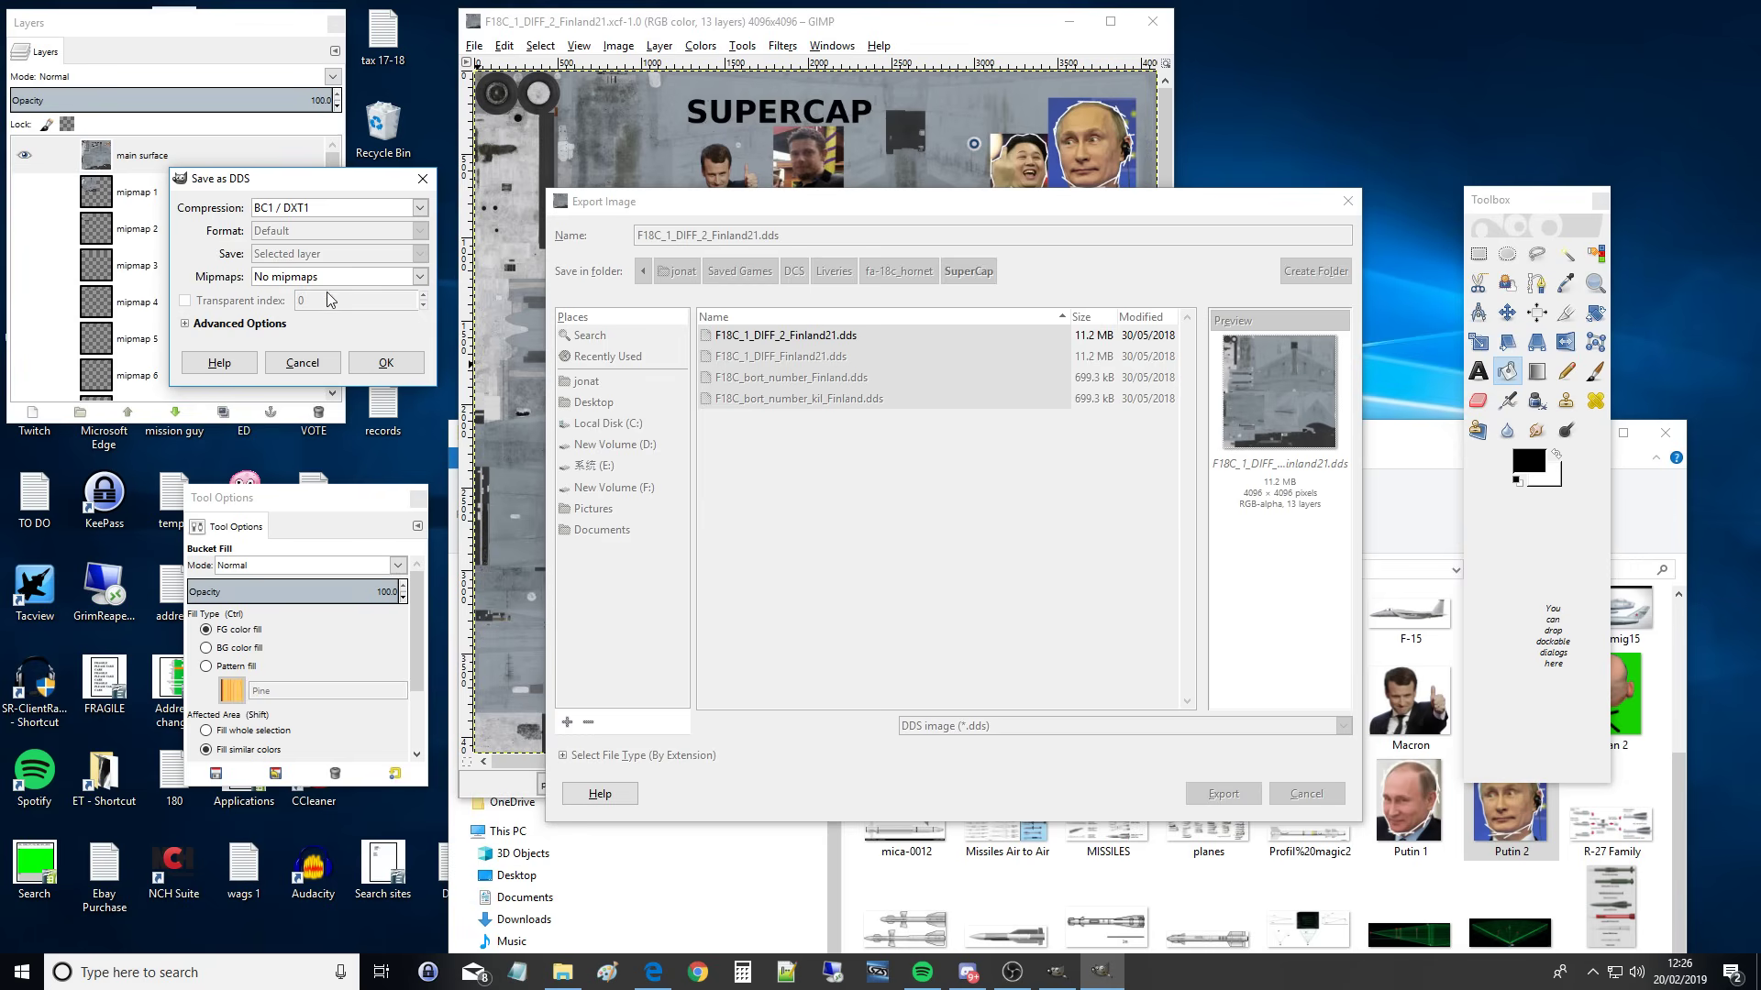
pyautogui.click(423, 279)
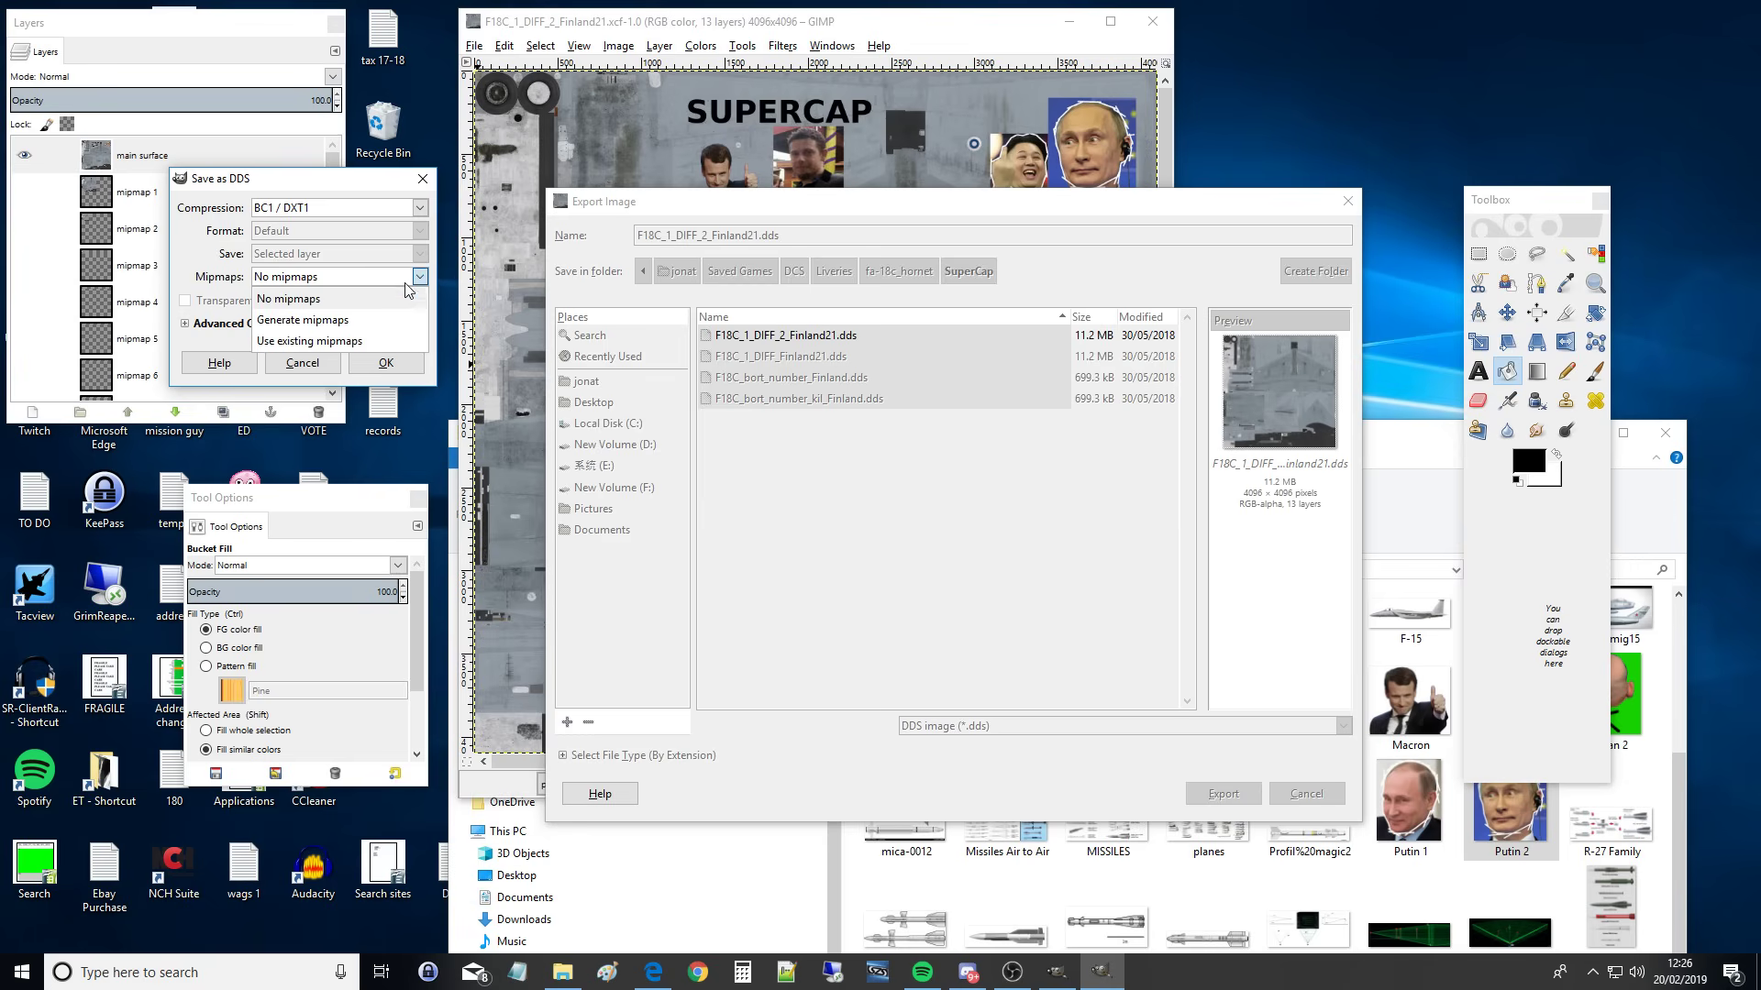
pyautogui.click(298, 327)
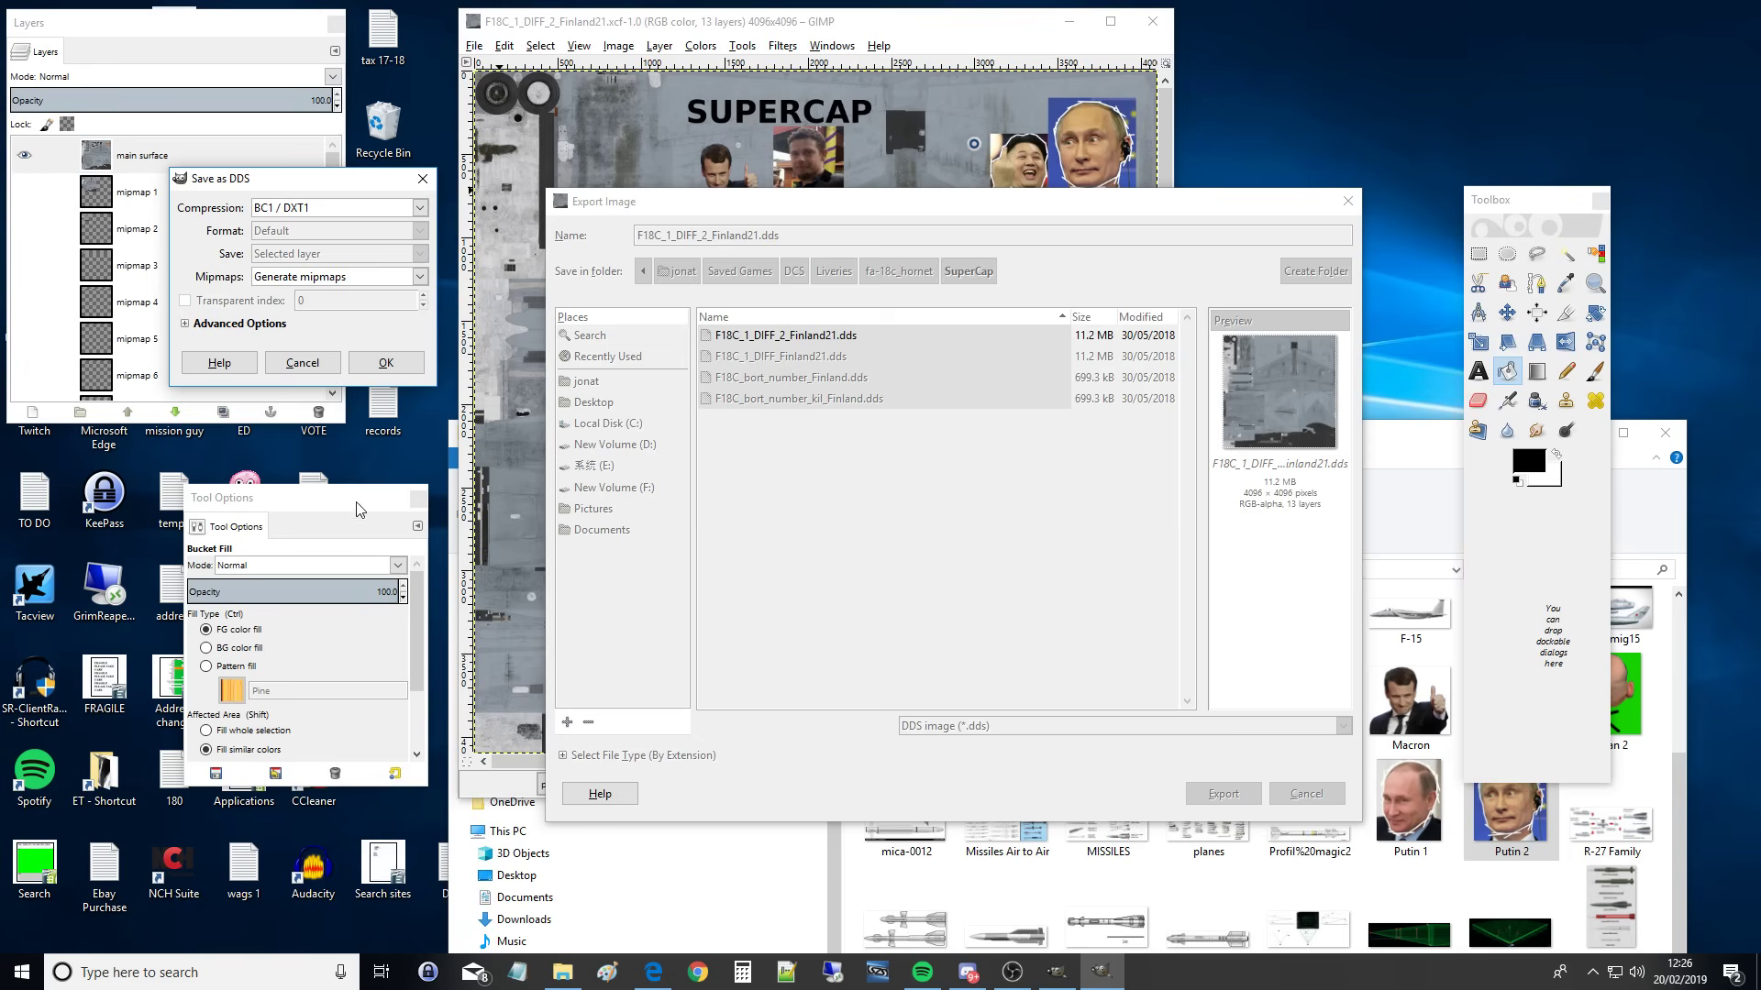
pyautogui.click(386, 362)
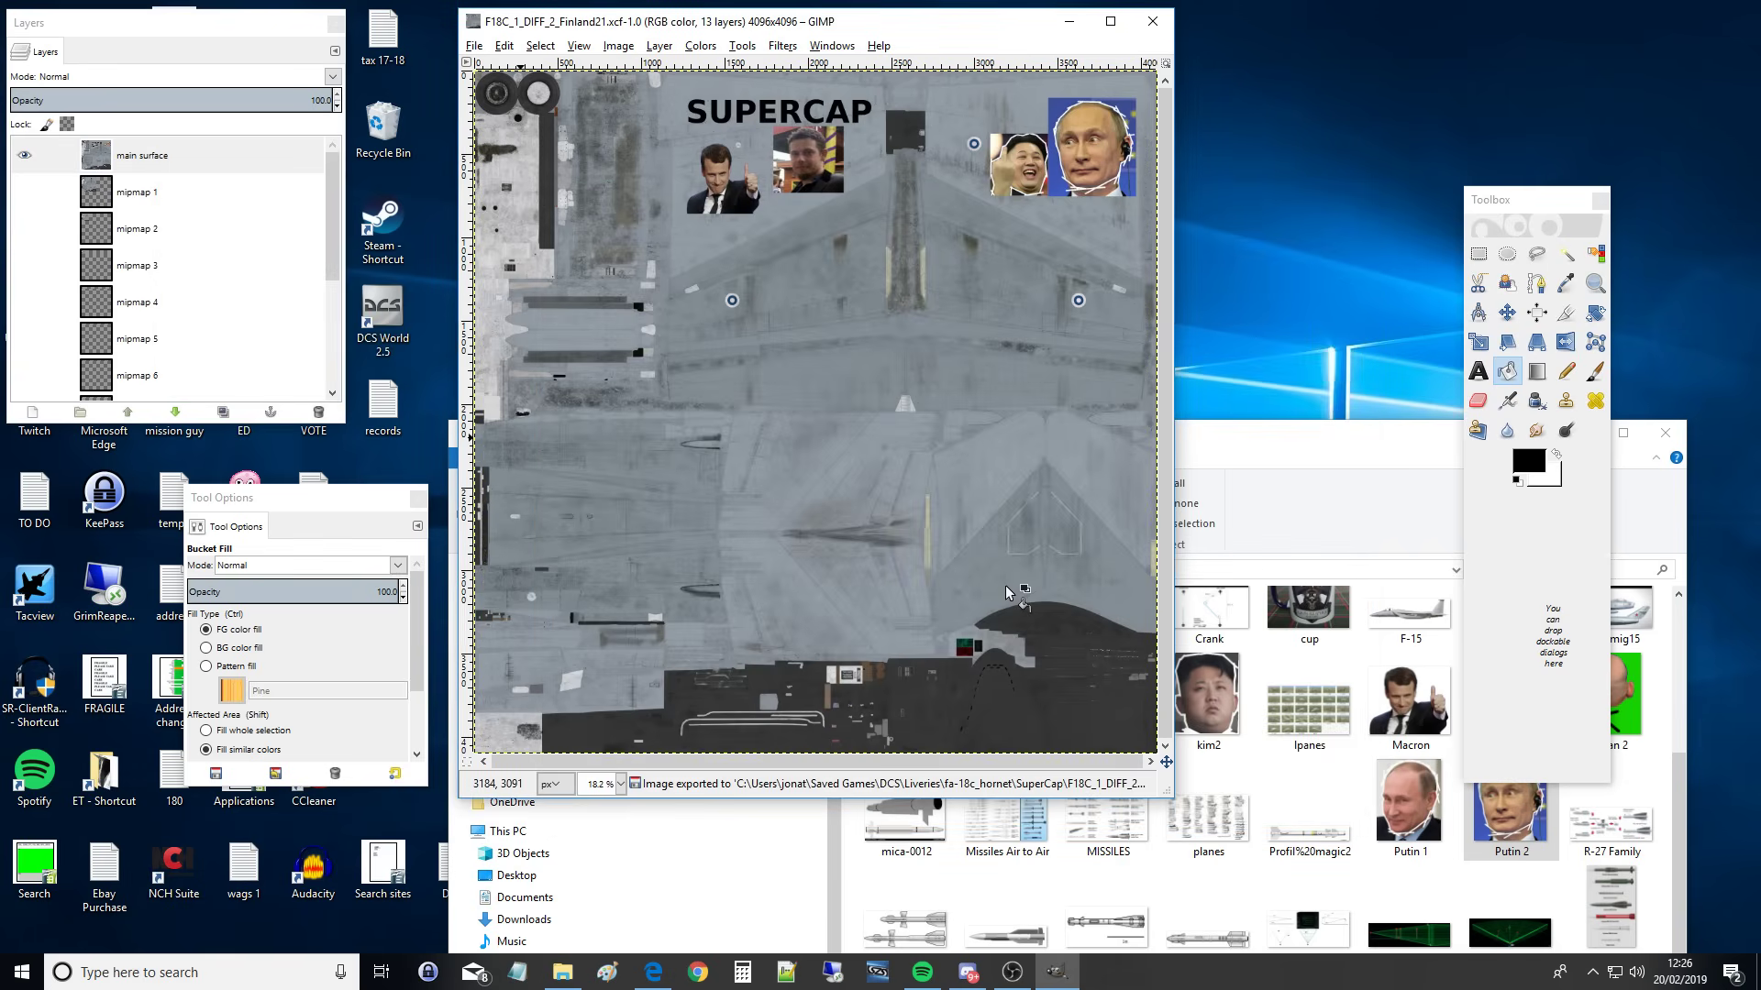
# Step: Close the texture image and quit GIMP
pyautogui.click(1150, 29)
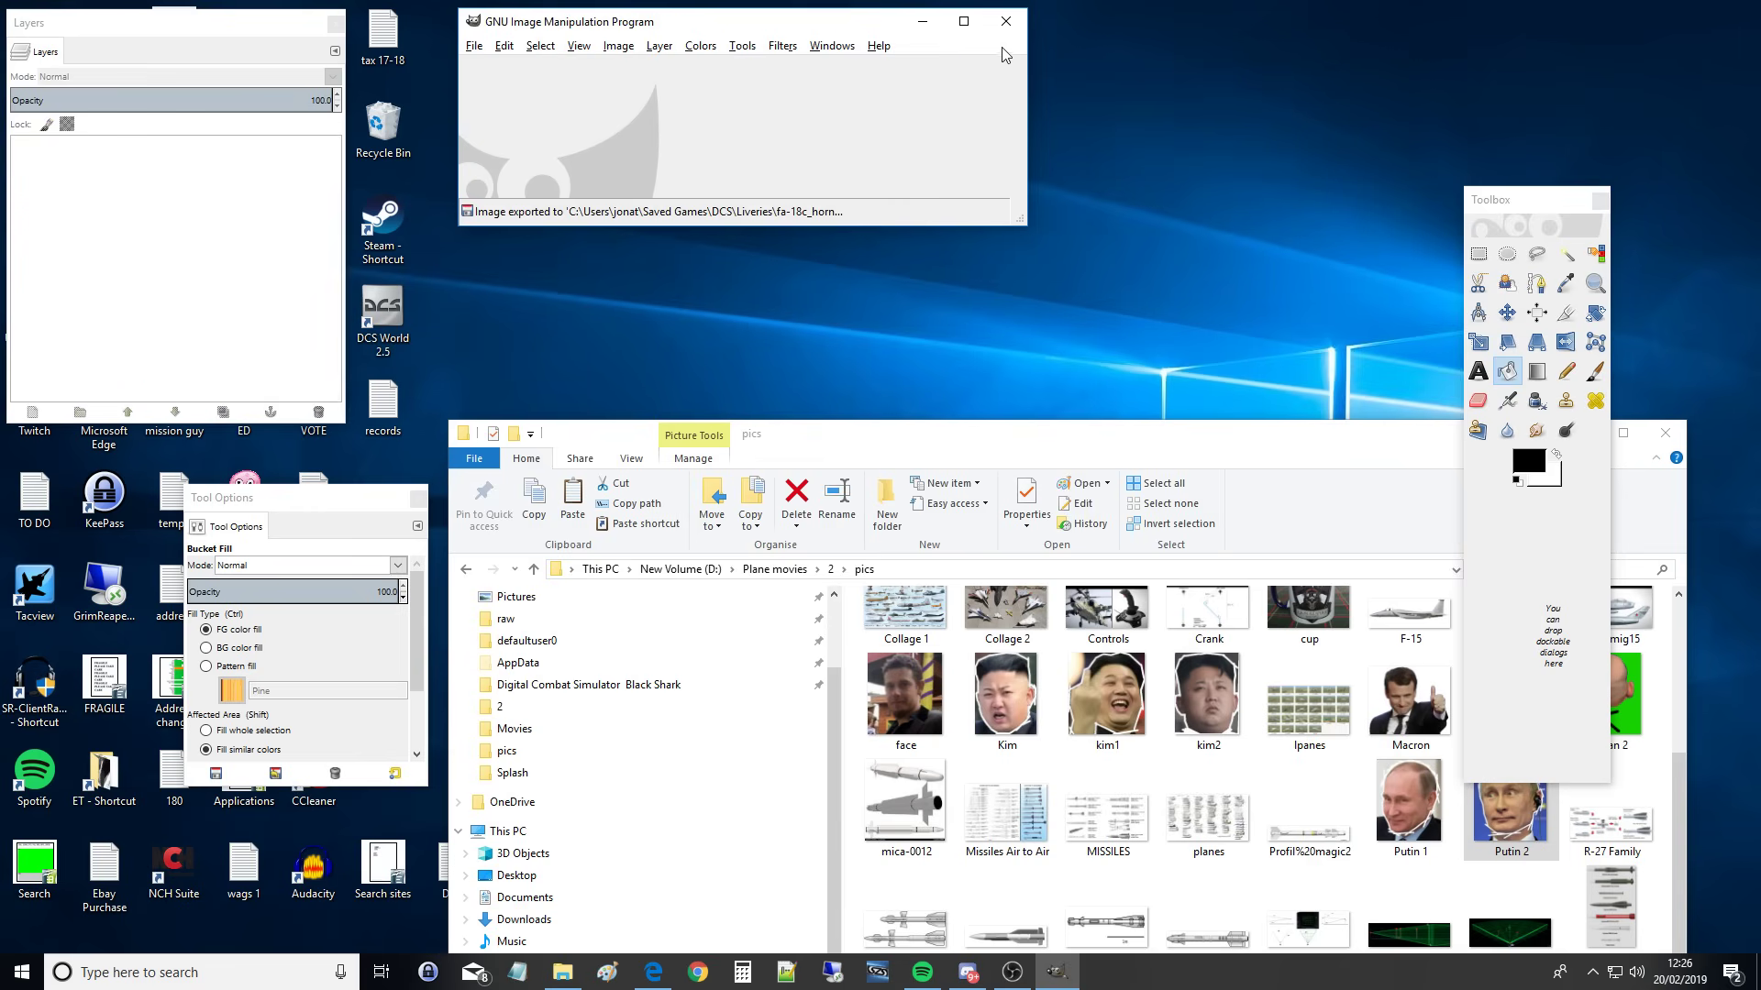
pyautogui.click(1007, 20)
pyautogui.moveTo(842, 443); pyautogui.dragTo(905, 148)
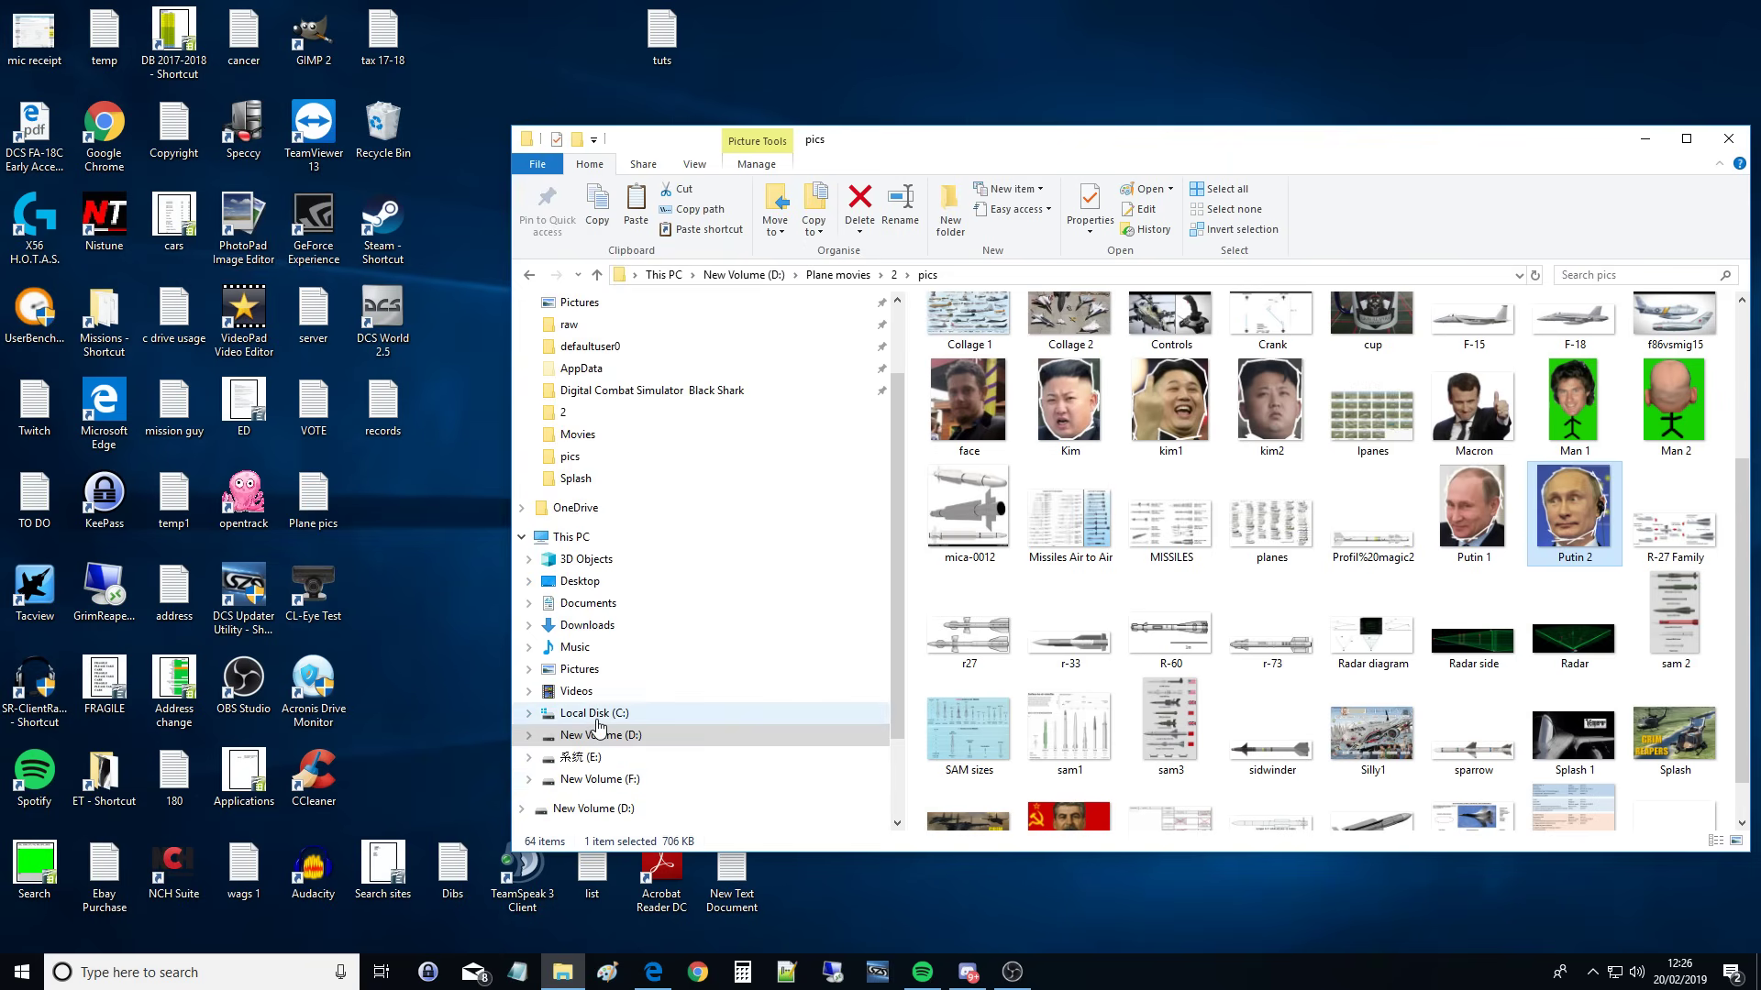
# Step: Browse to C:\Users\<user>\Saved Games\DCS\Liveries\fa-18c_hornet\SuperCap in File Explorer
pyautogui.click(596, 721)
pyautogui.doubleClick(956, 409)
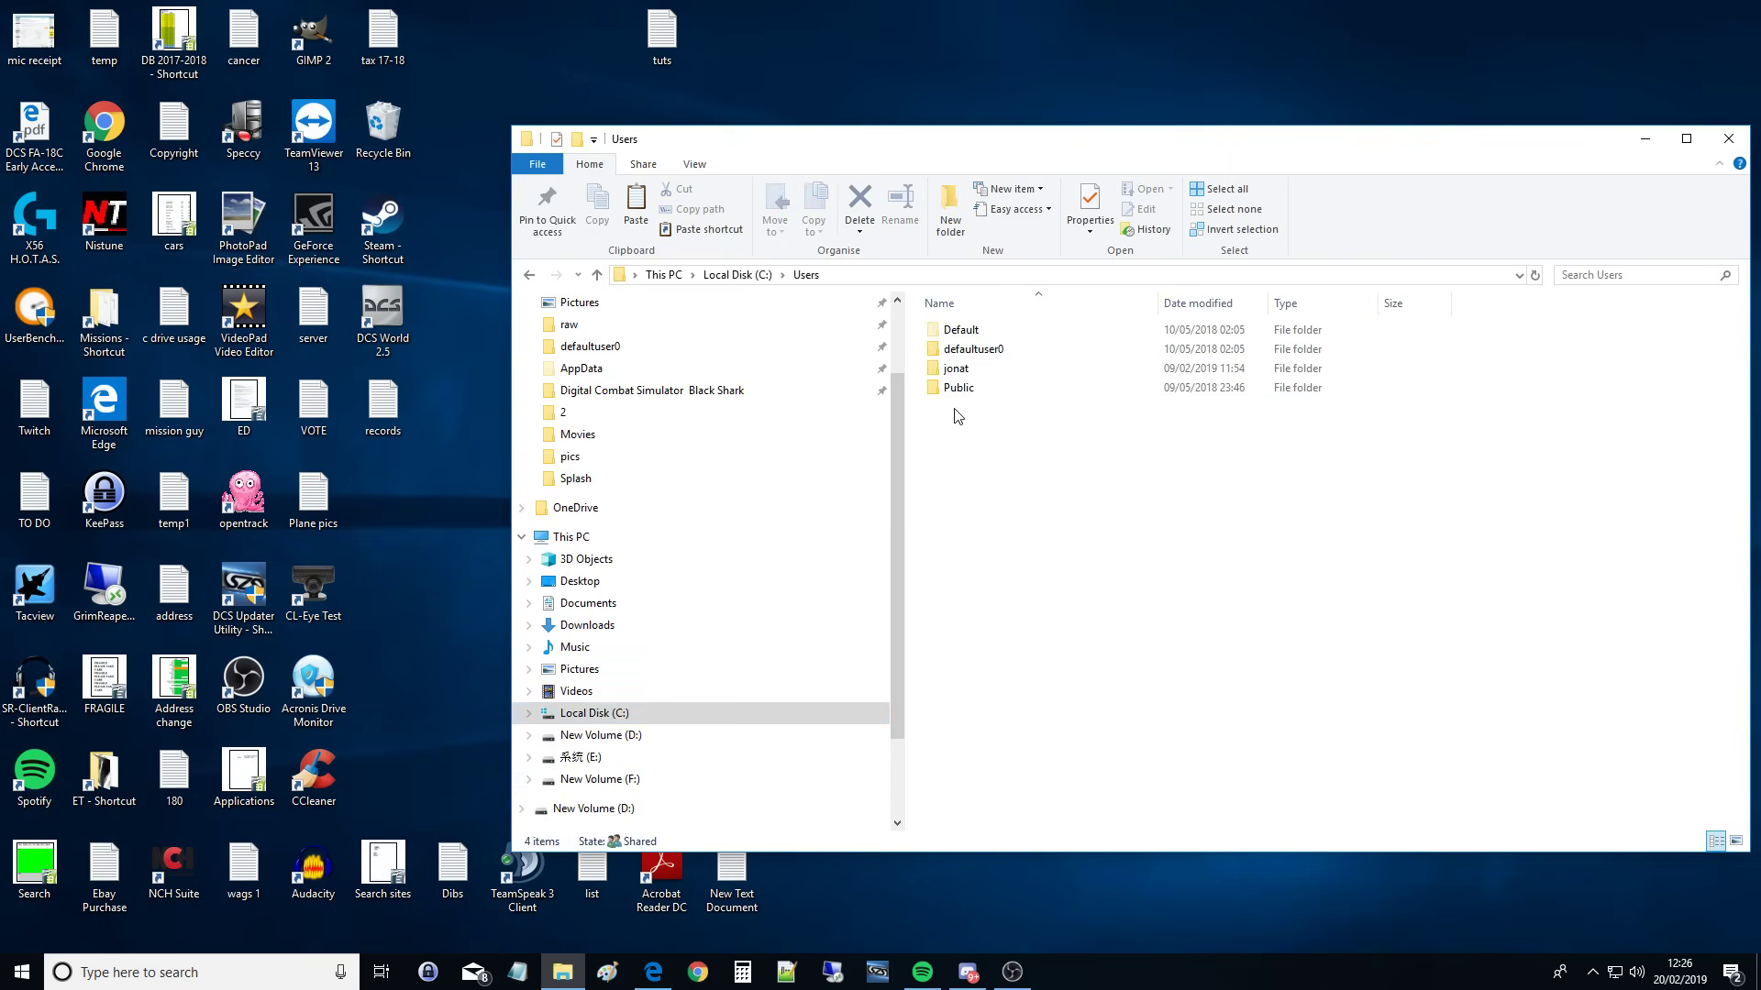
pyautogui.doubleClick(956, 368)
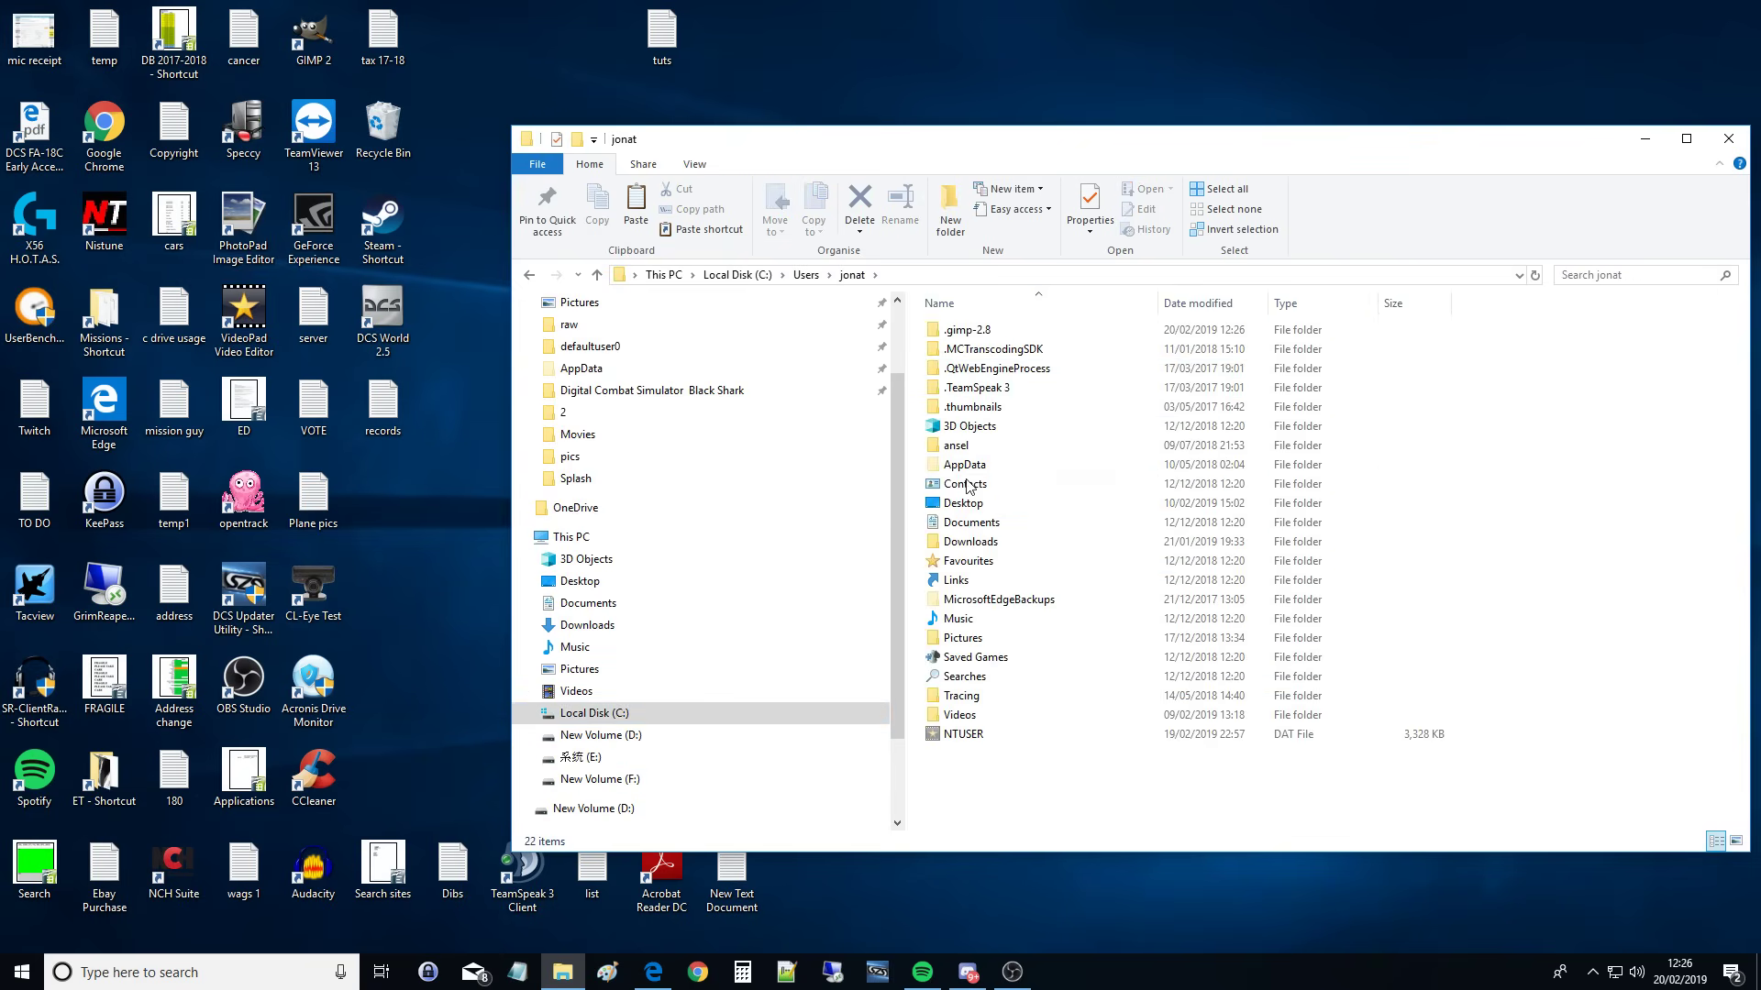
pyautogui.doubleClick(981, 658)
pyautogui.doubleClick(958, 330)
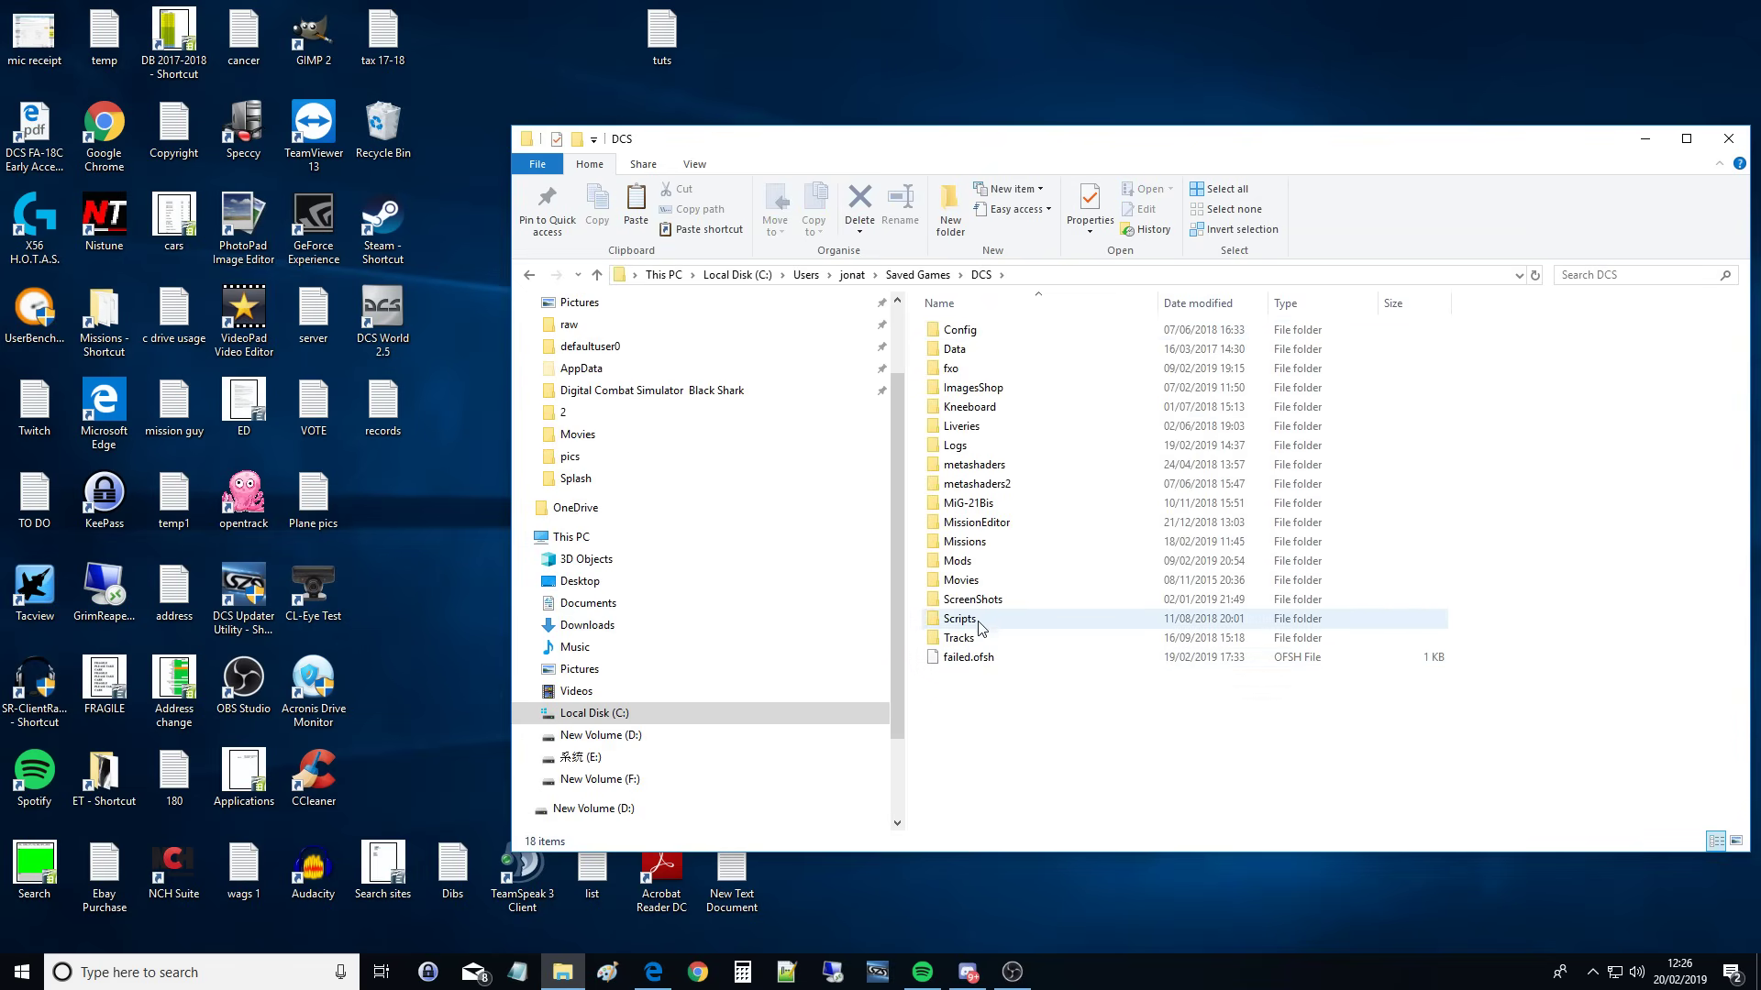
pyautogui.doubleClick(963, 427)
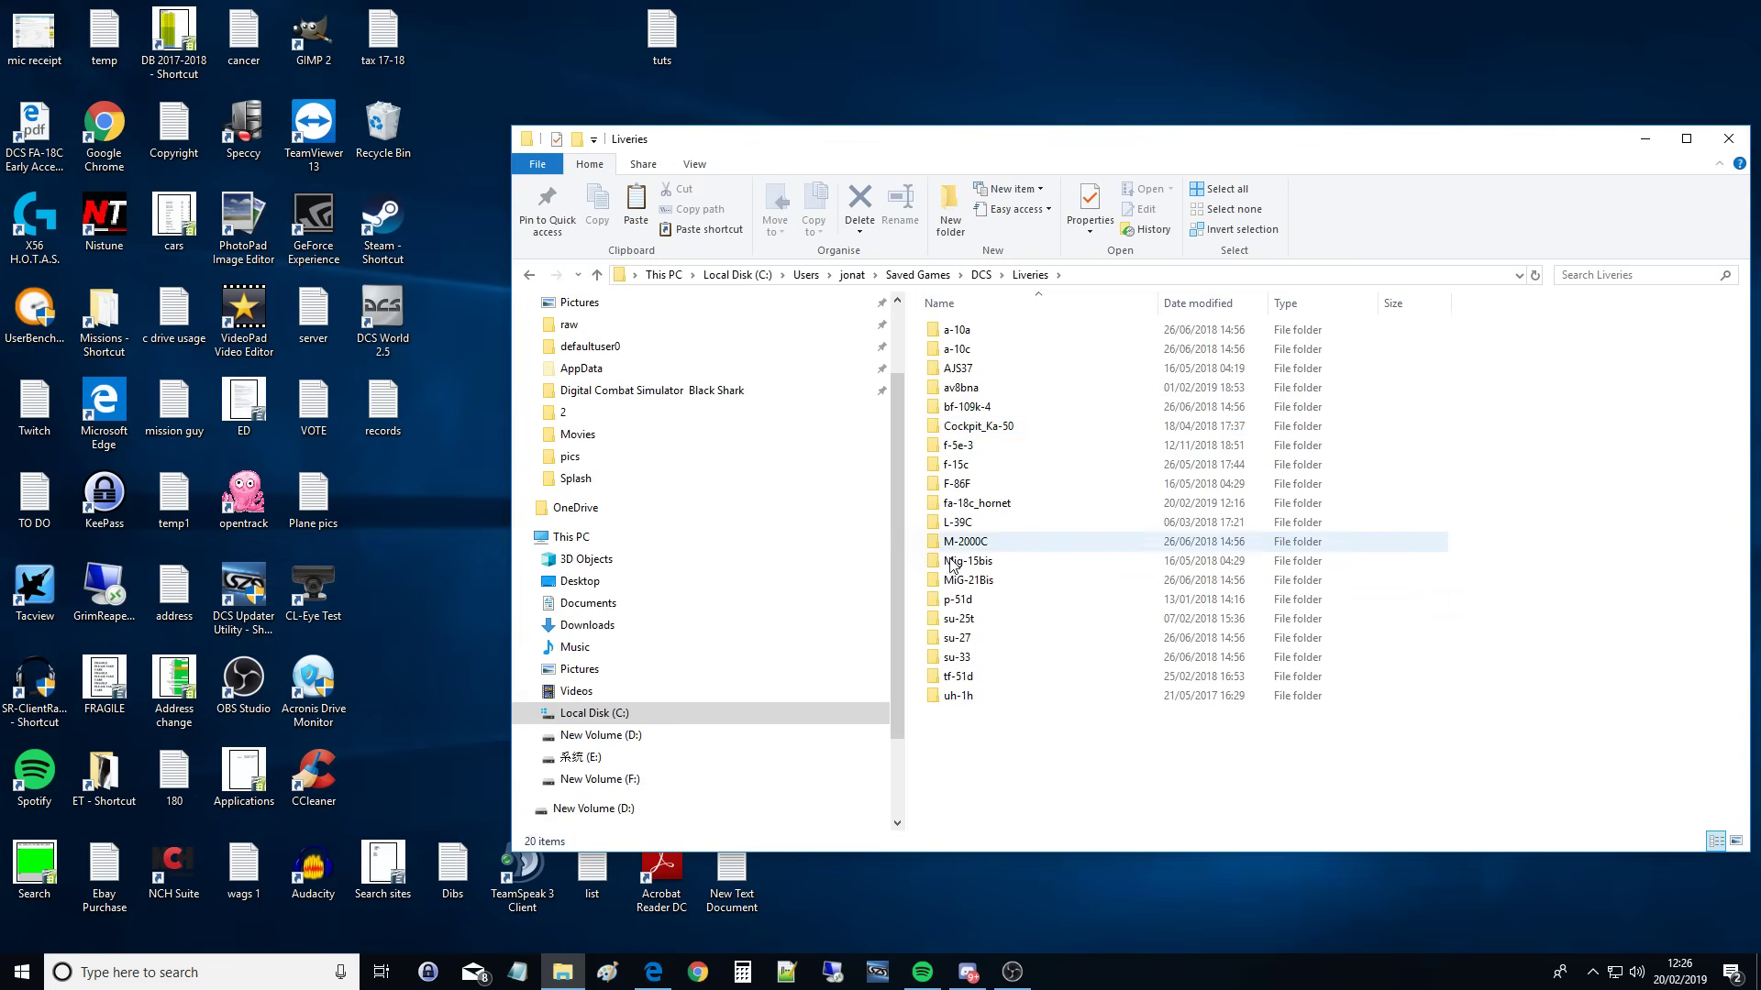
pyautogui.doubleClick(982, 512)
pyautogui.doubleClick(974, 427)
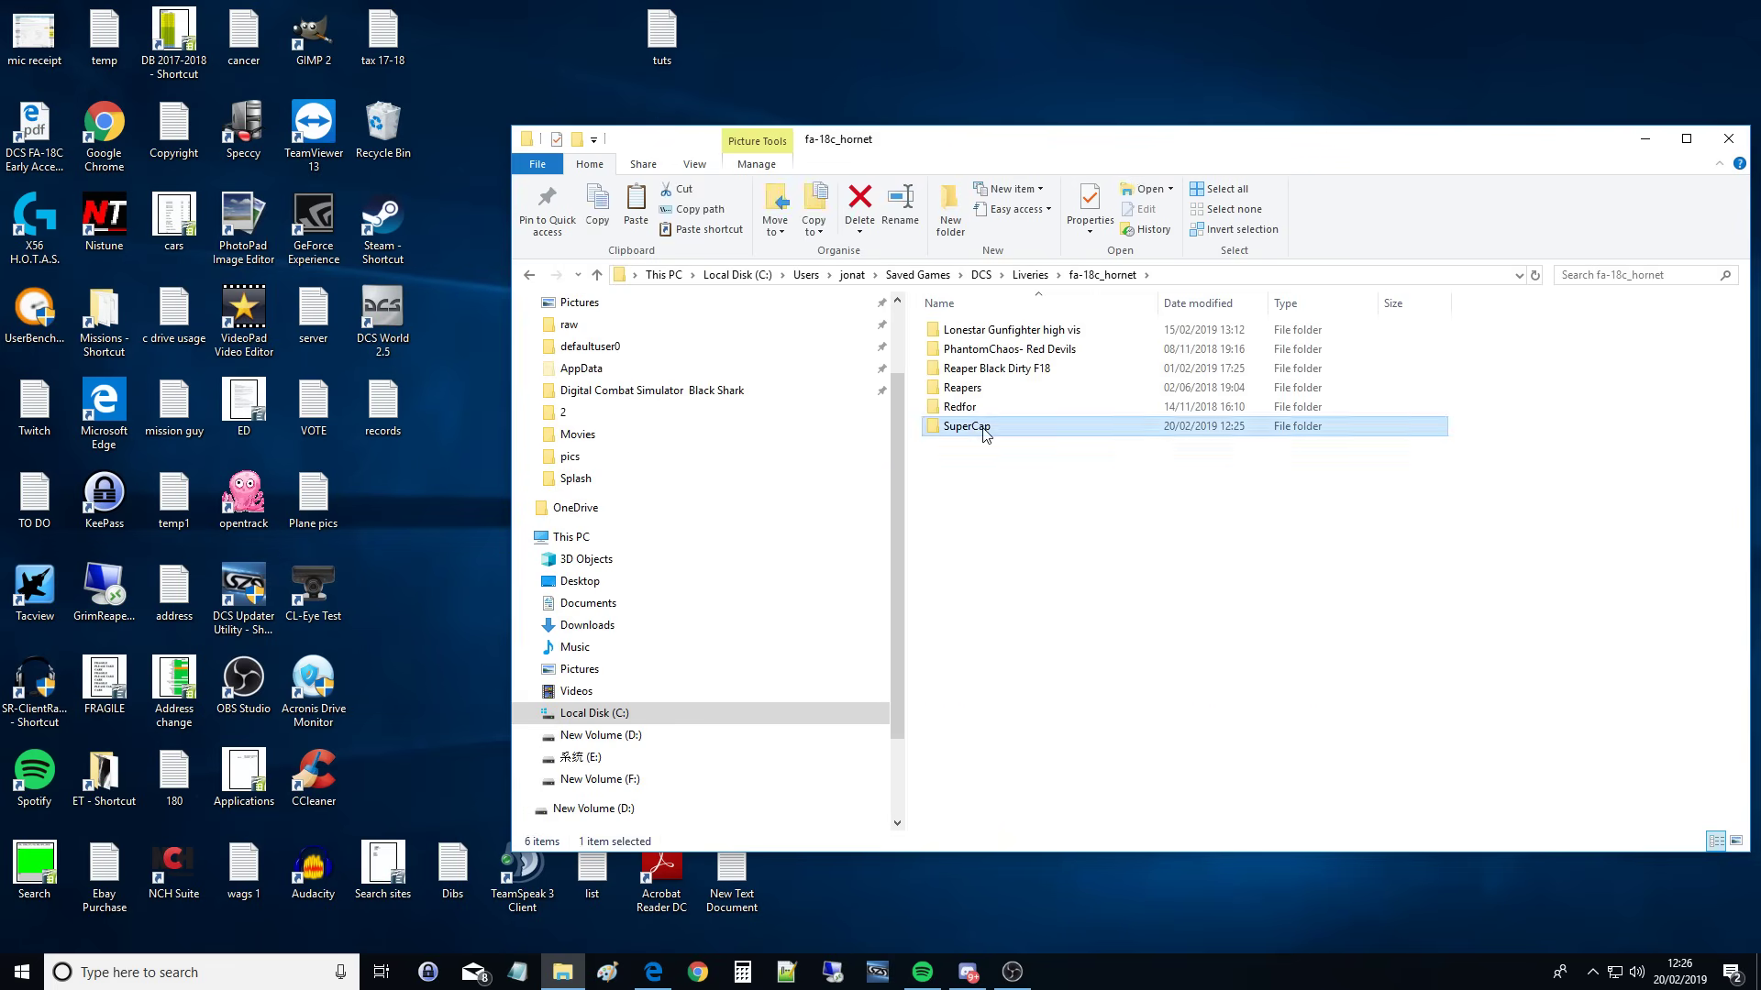
# Step: Check the sizes of the F18C_1_DIFF_Finland21 and F18C_1_DIFF_2_Finland21 texture files
pyautogui.click(1067, 327)
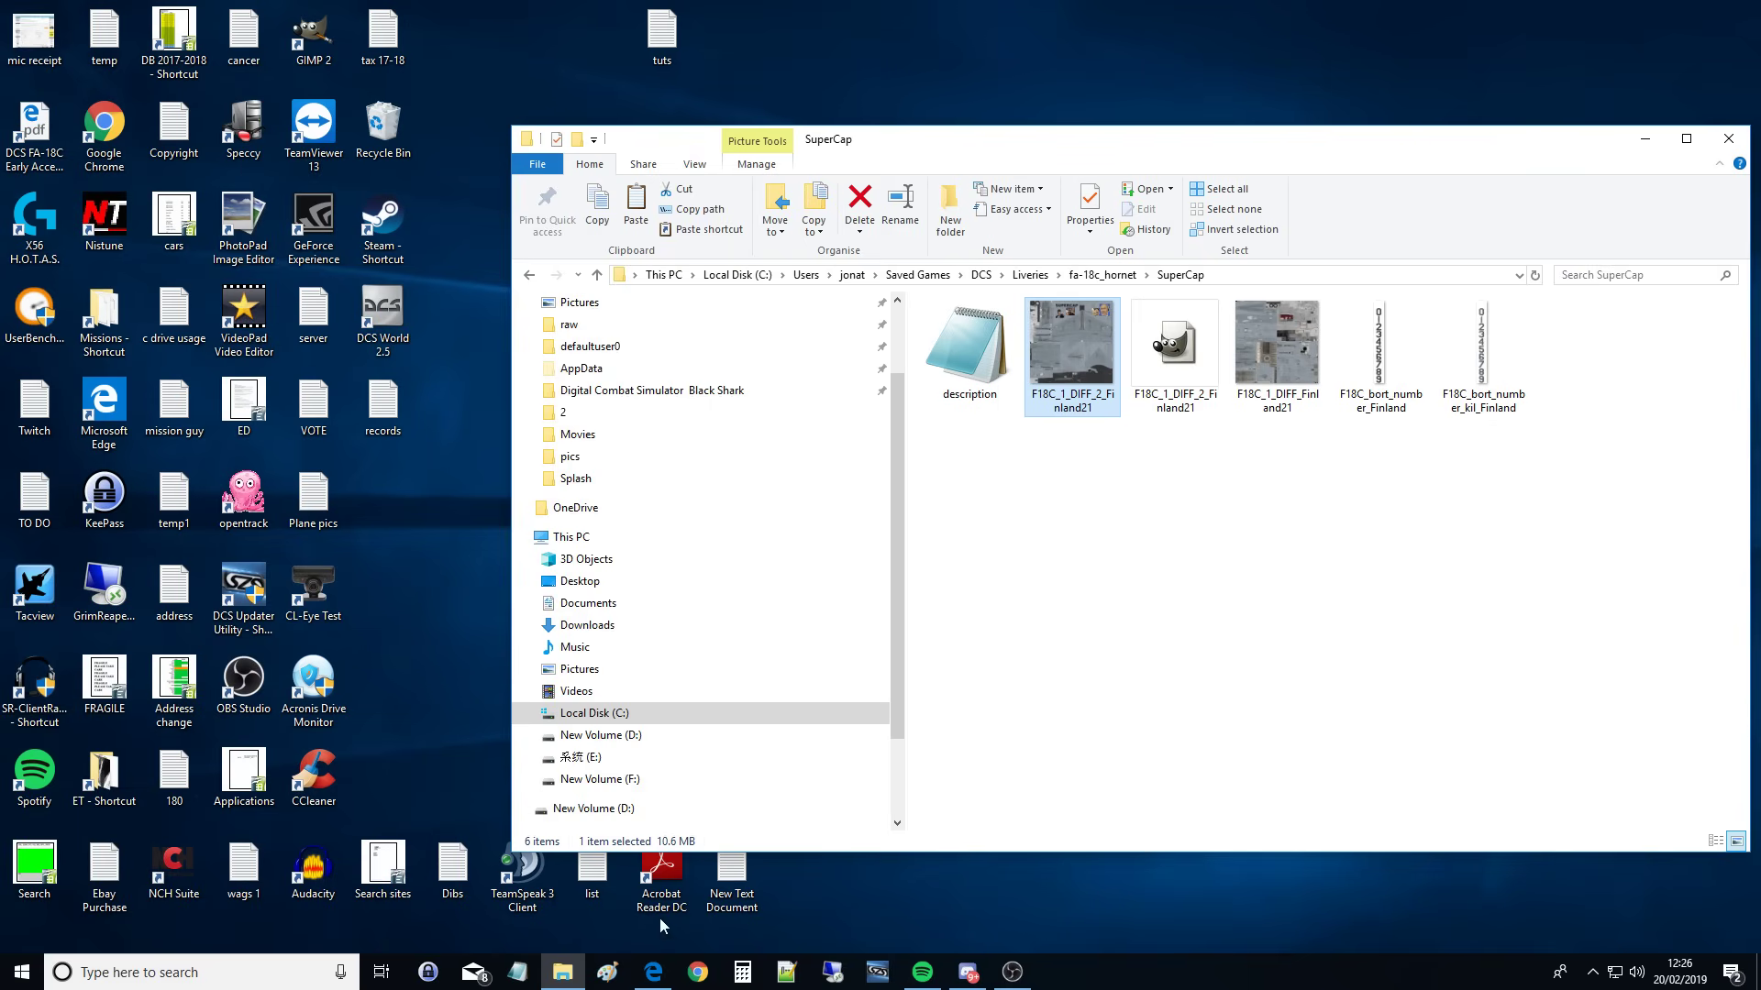
pyautogui.click(1282, 339)
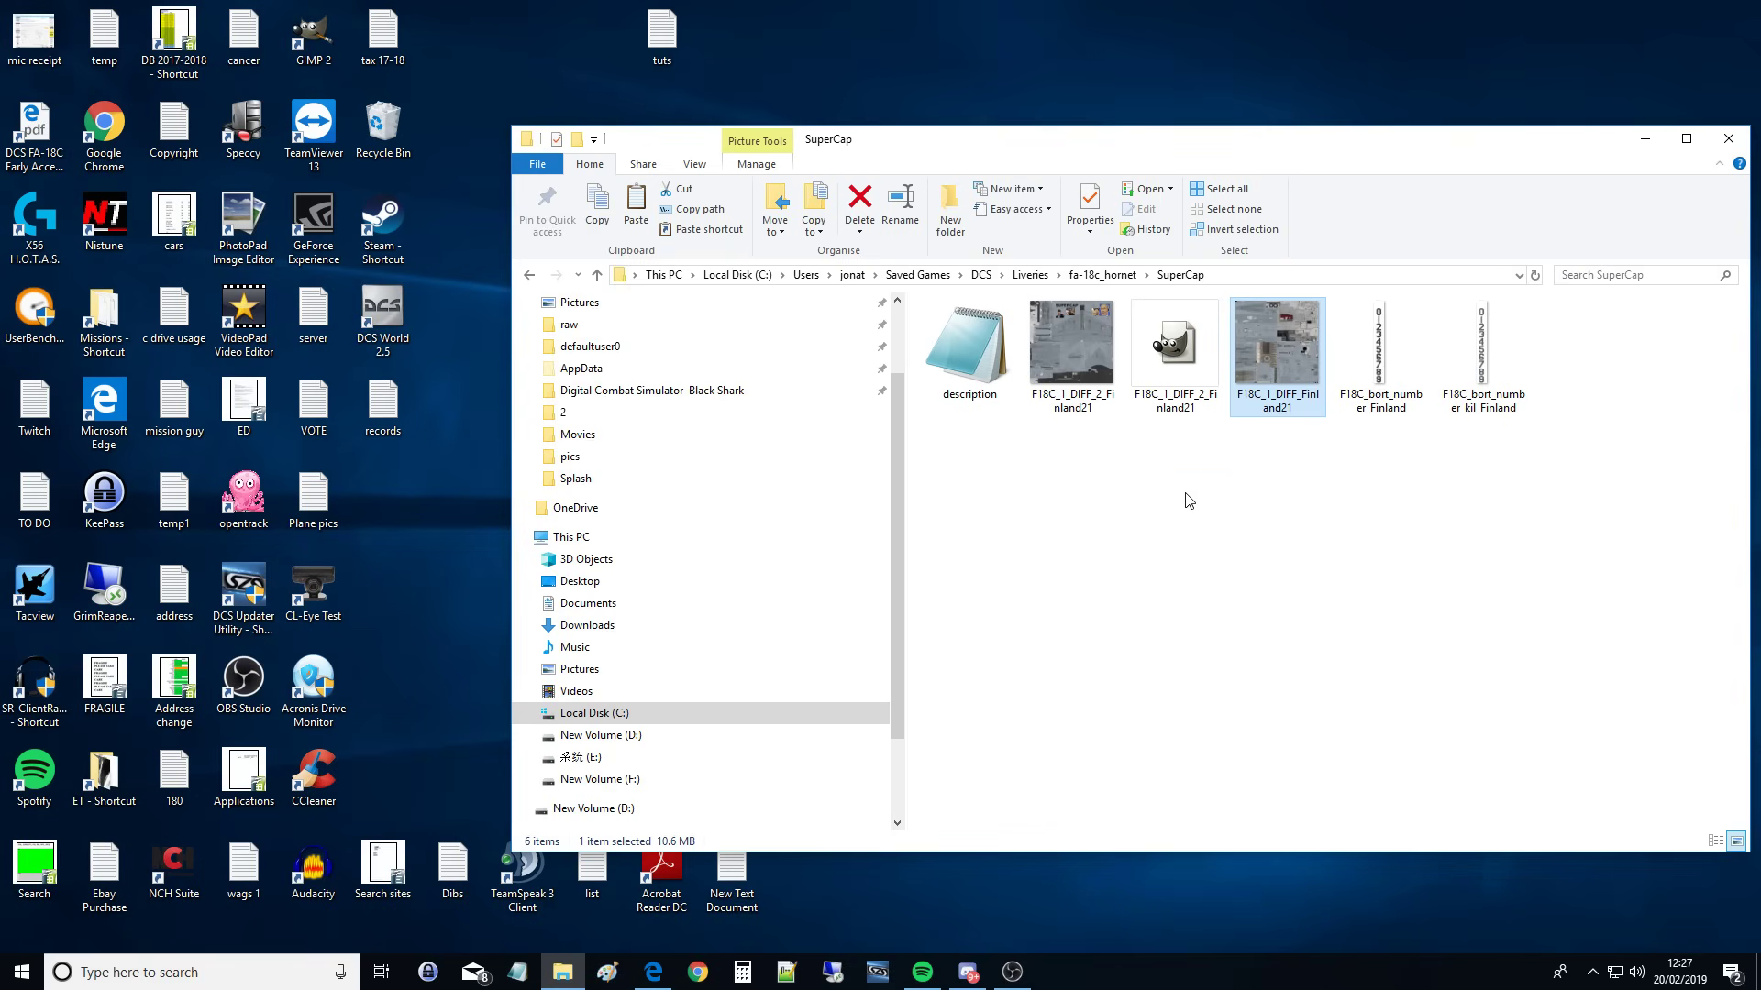
pyautogui.click(1097, 372)
pyautogui.click(1167, 356)
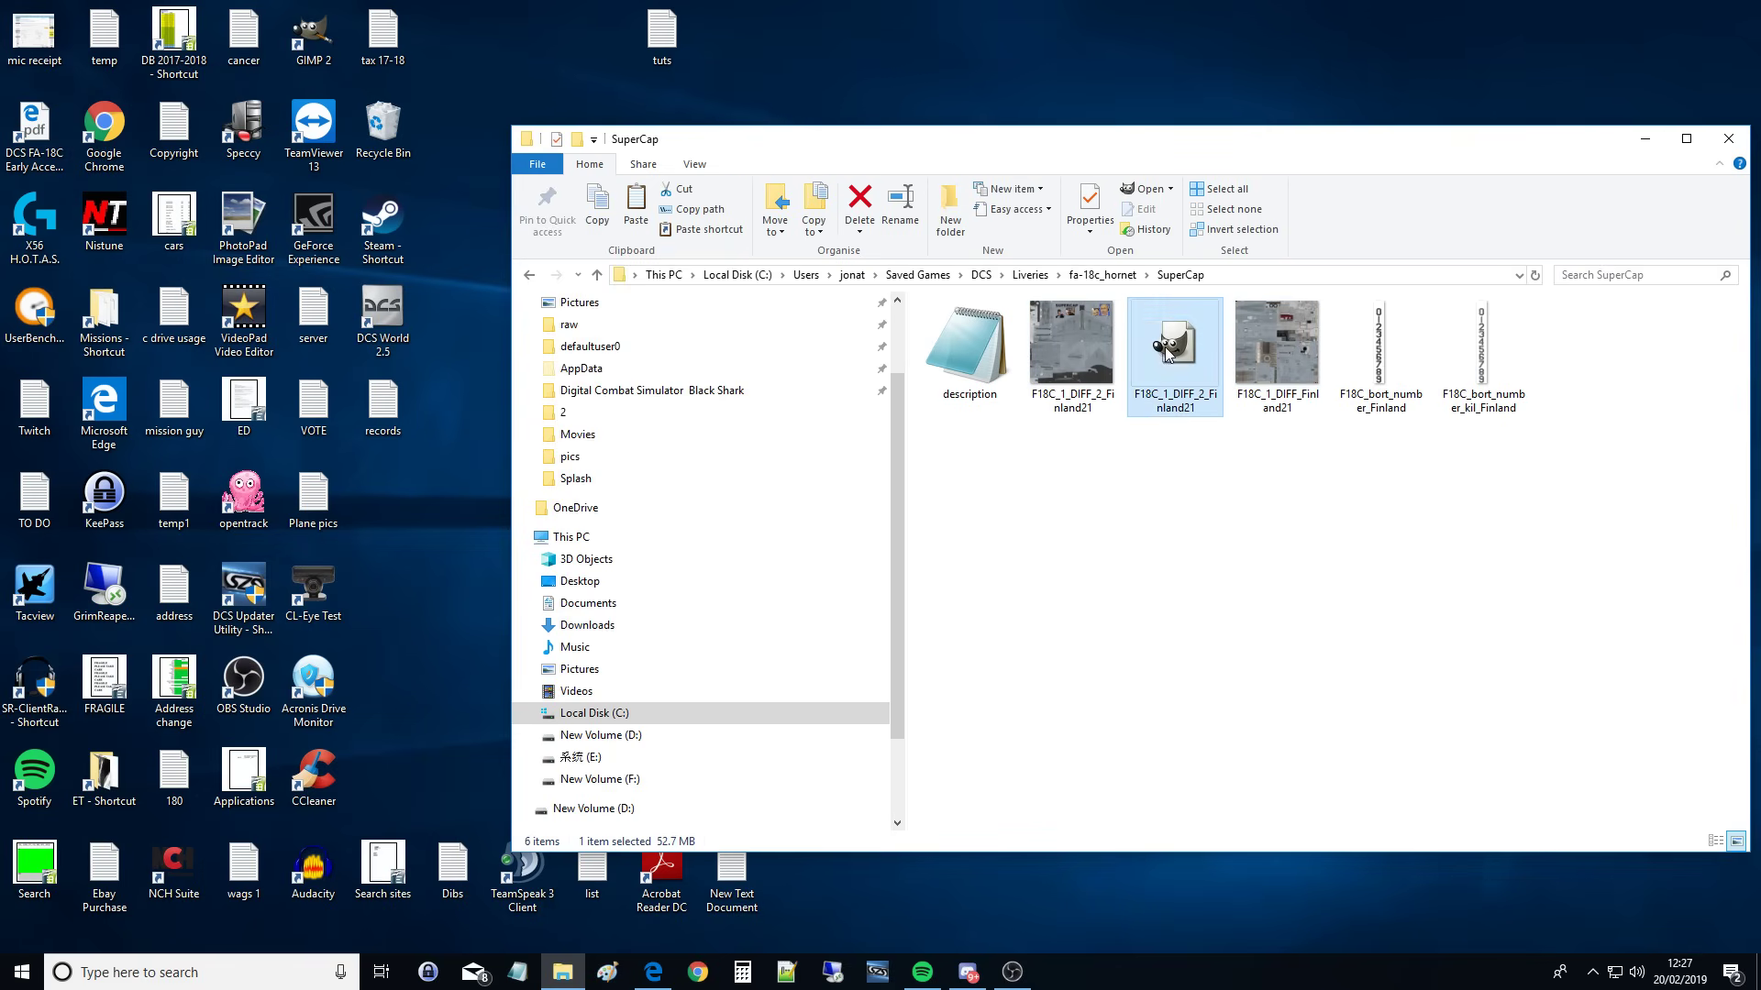
pyautogui.click(1164, 301)
pyautogui.moveTo(1329, 147); pyautogui.dragTo(1333, 29)
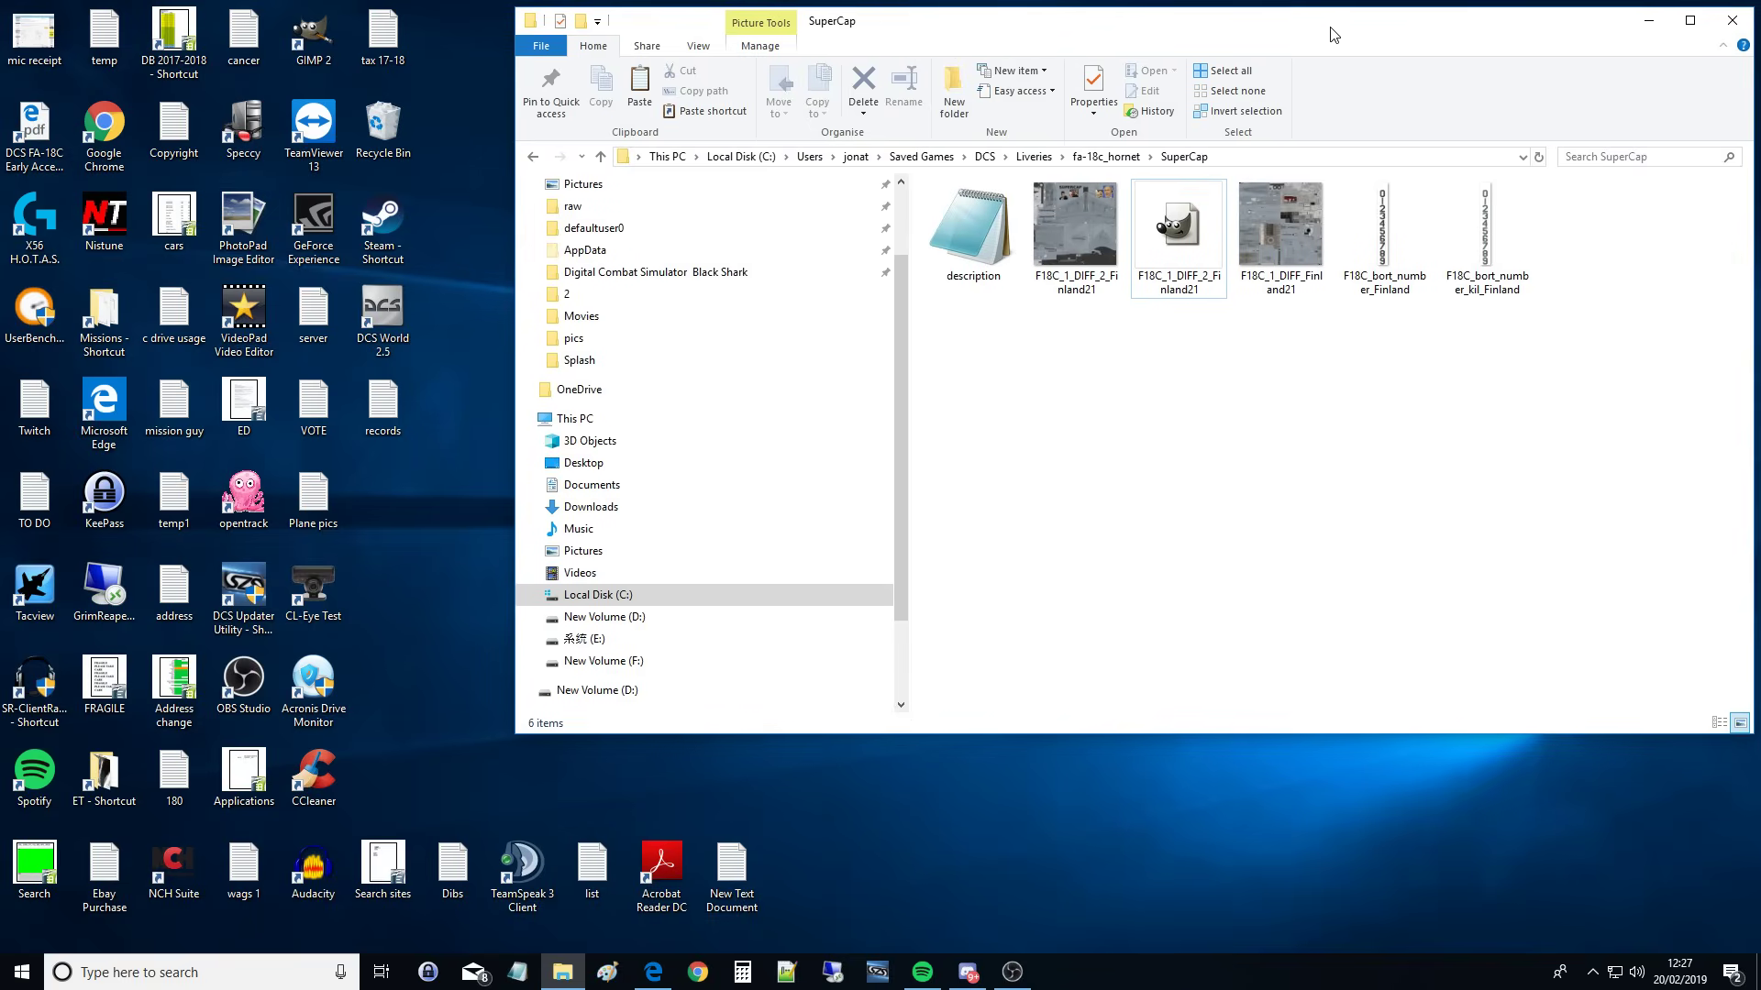
# Step: Launch DCS World 2.5 and place an airplane group near Umm Al Quwain in the Mission Editor
pyautogui.click(449, 579)
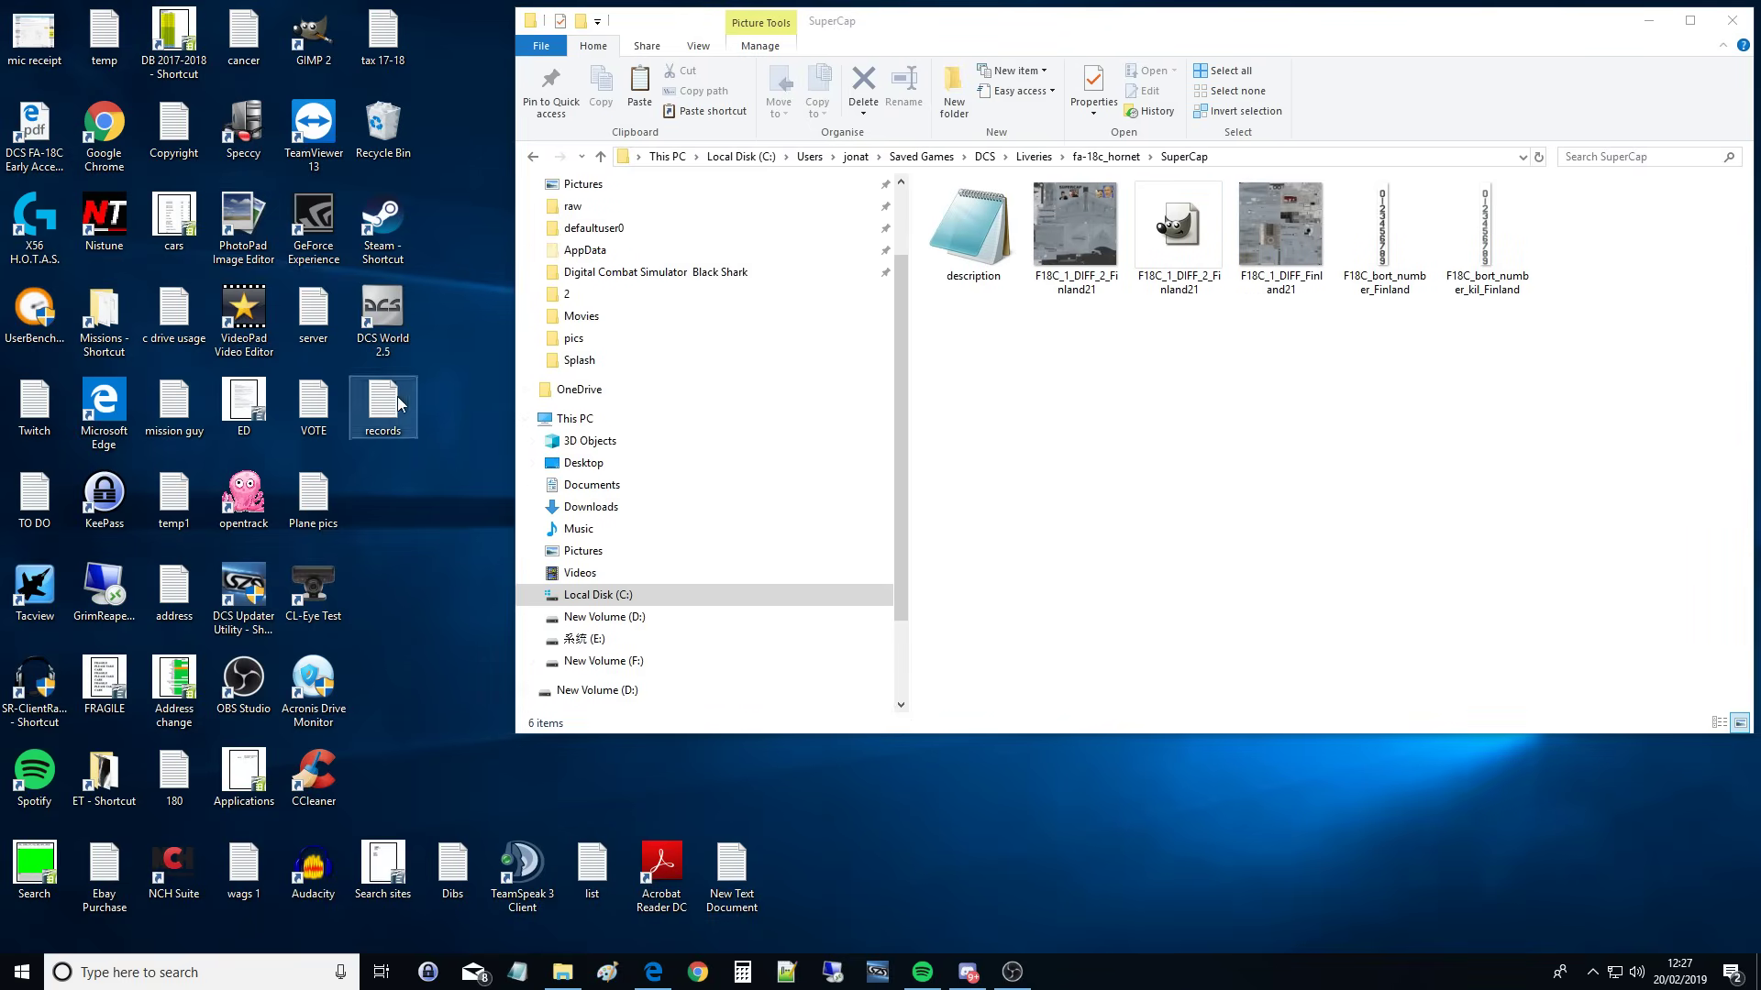
pyautogui.doubleClick(398, 317)
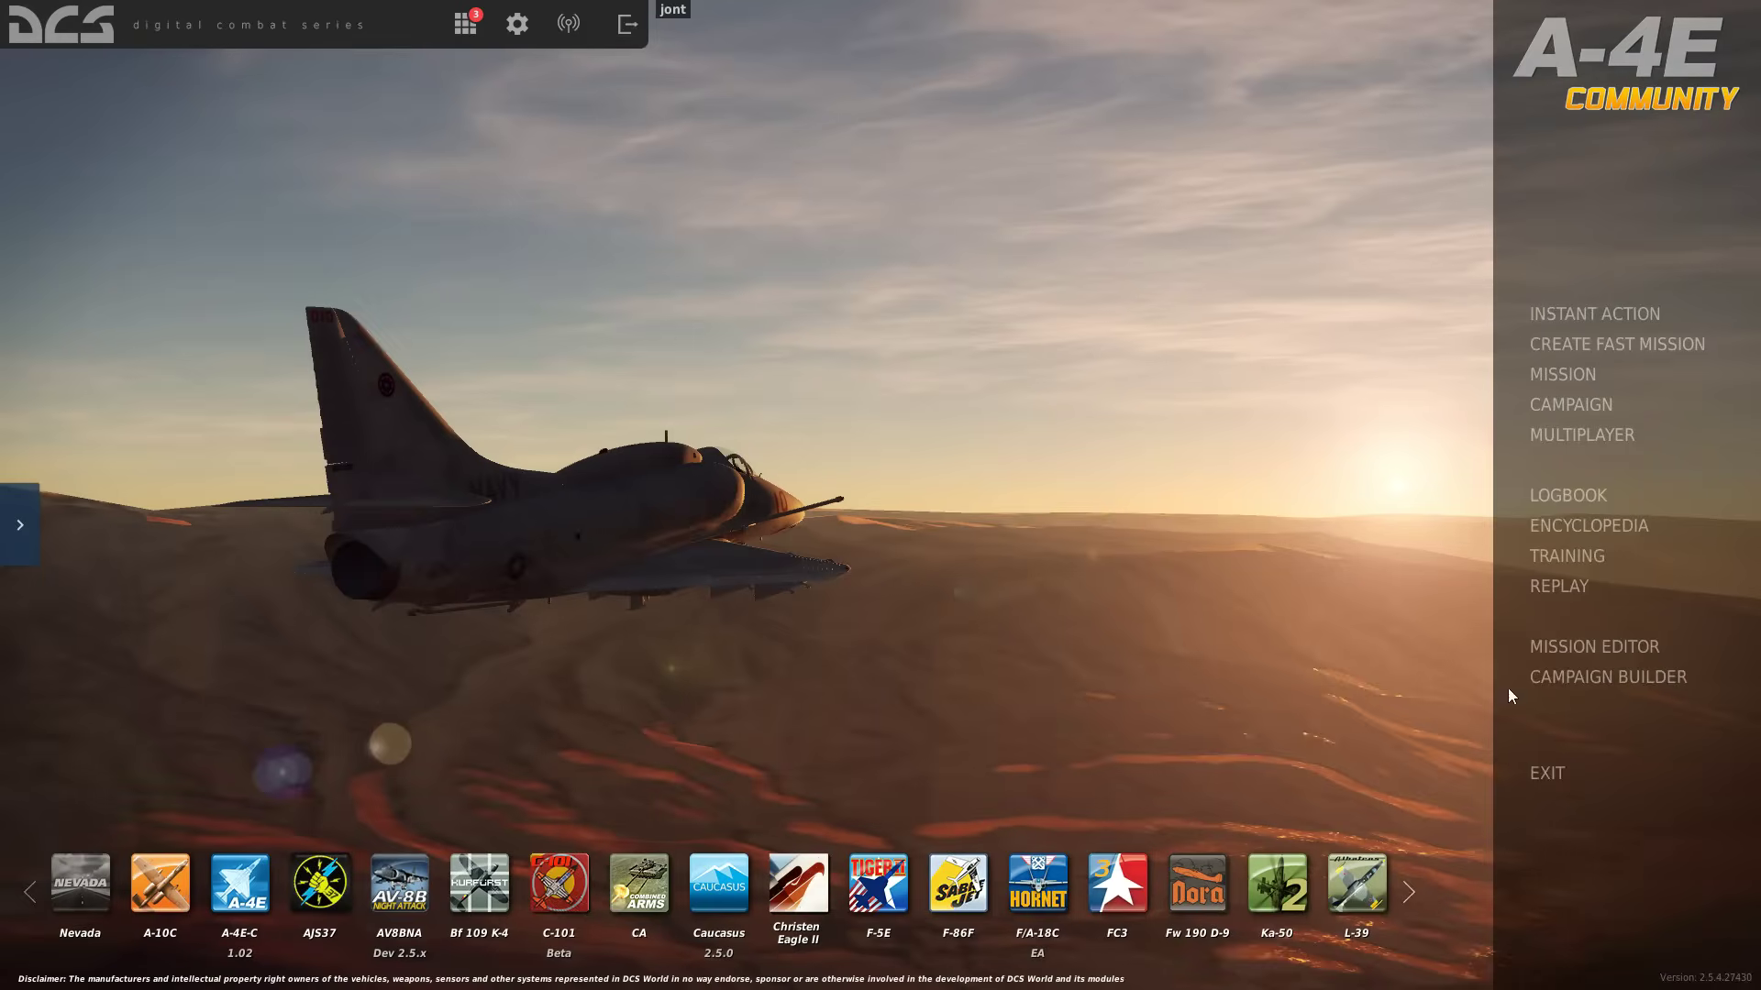
pyautogui.click(1648, 648)
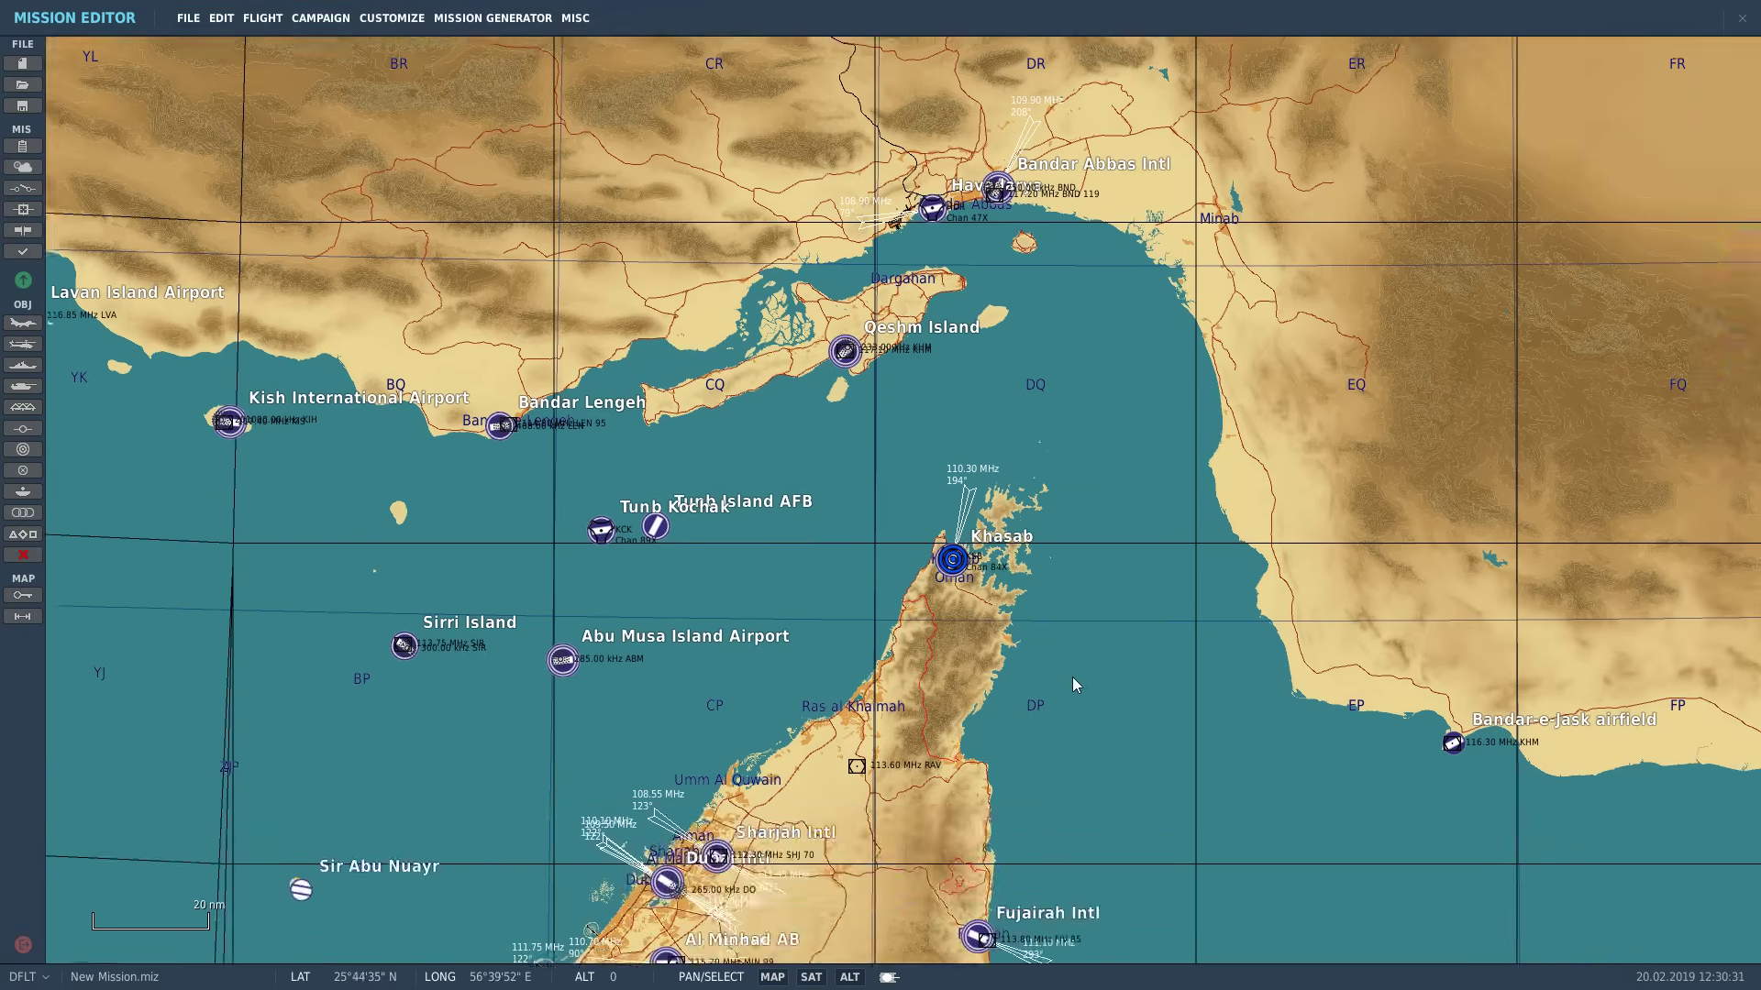
pyautogui.moveTo(1075, 685); pyautogui.dragTo(1053, 320)
pyautogui.click(23, 323)
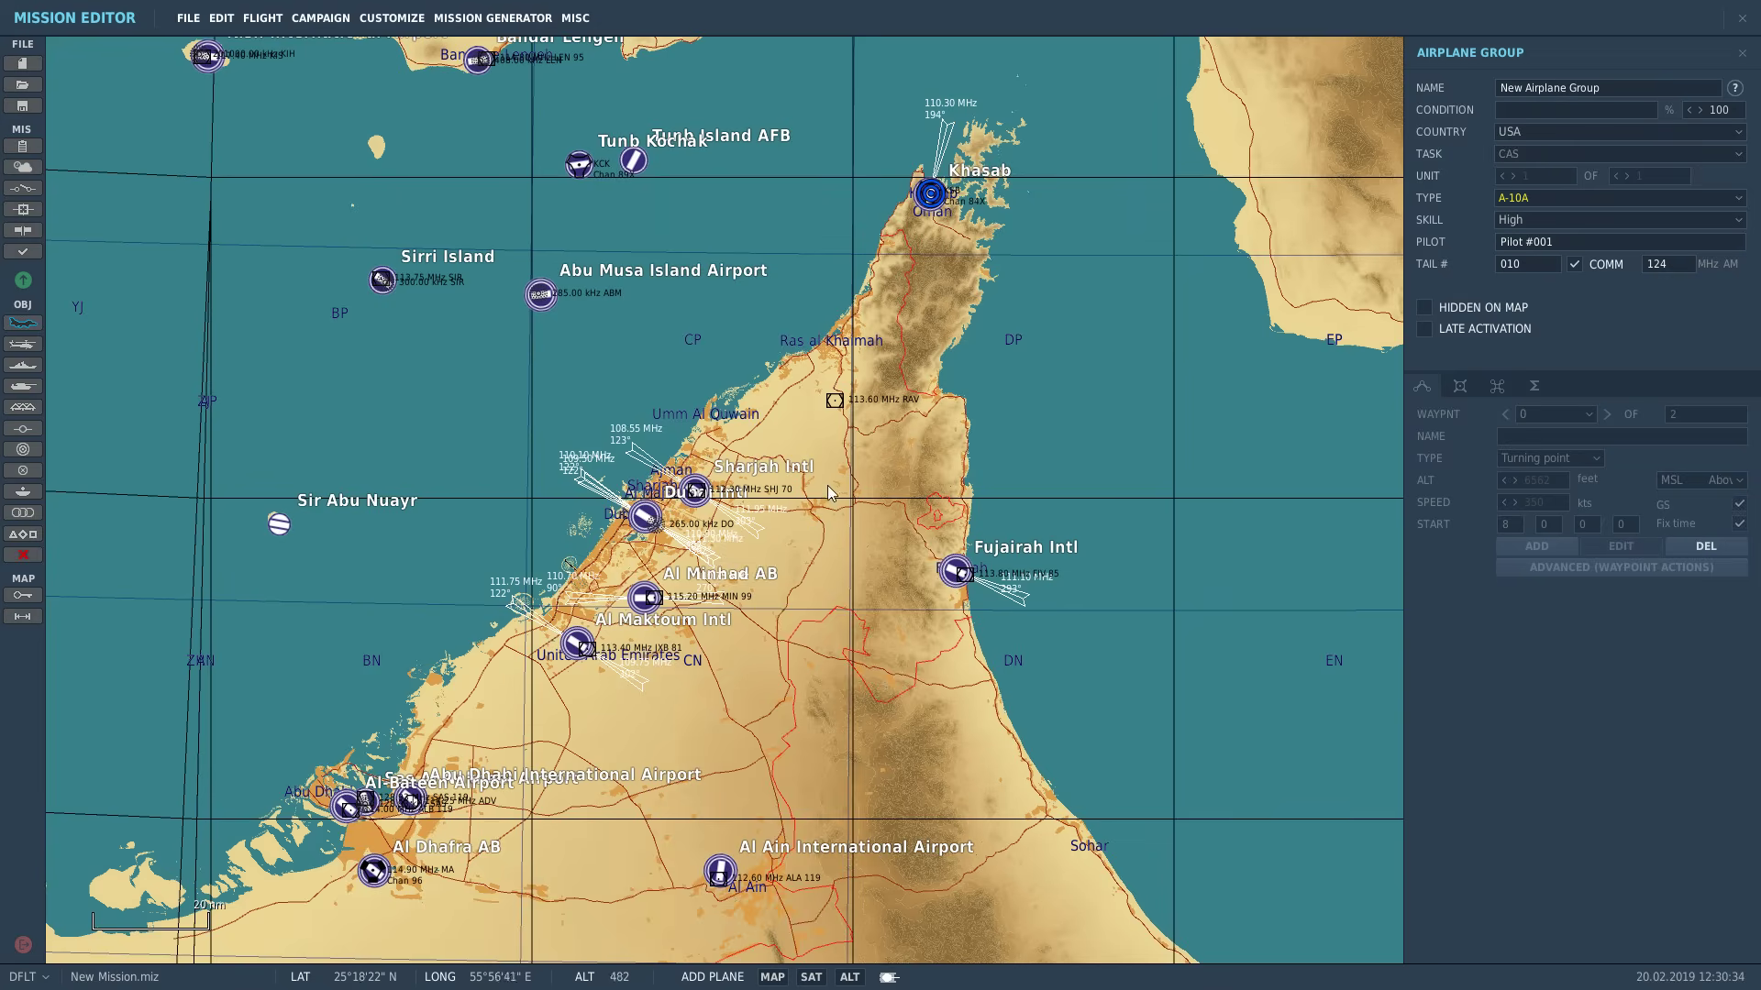
pyautogui.click(645, 388)
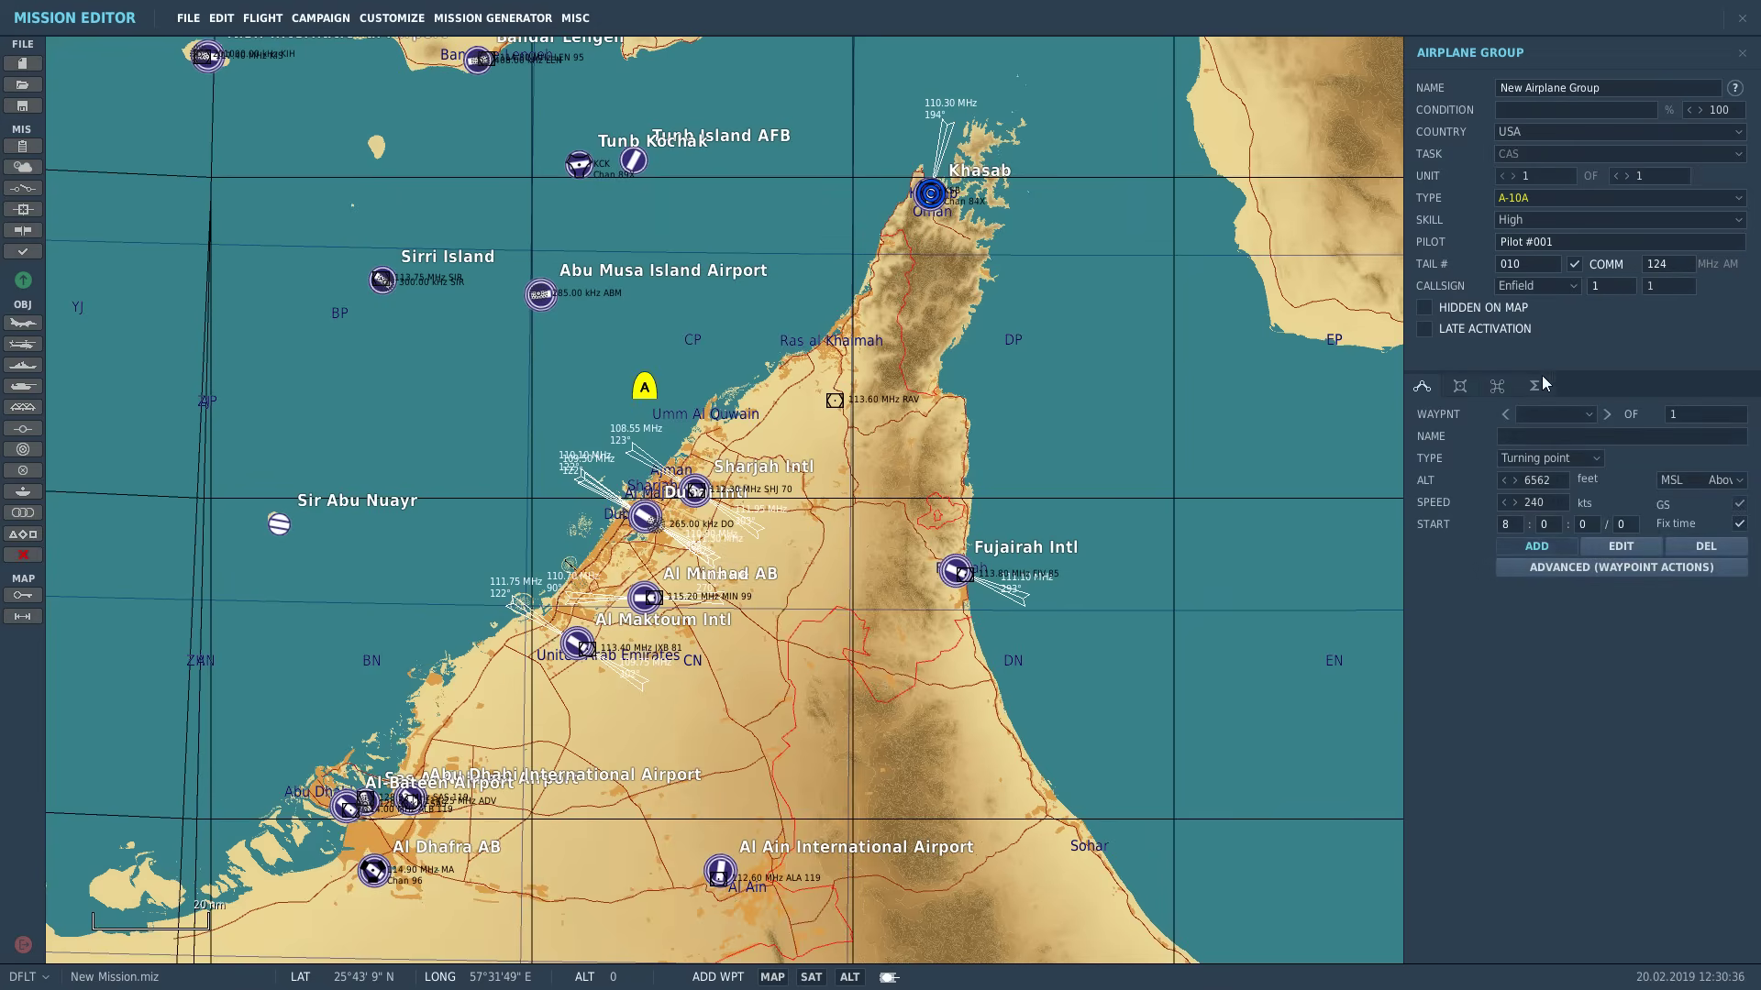
# Step: Add a waypoint north of the group and make it an F/A-18C Lot 20 with Client skill
pyautogui.click(608, 233)
pyautogui.click(1526, 199)
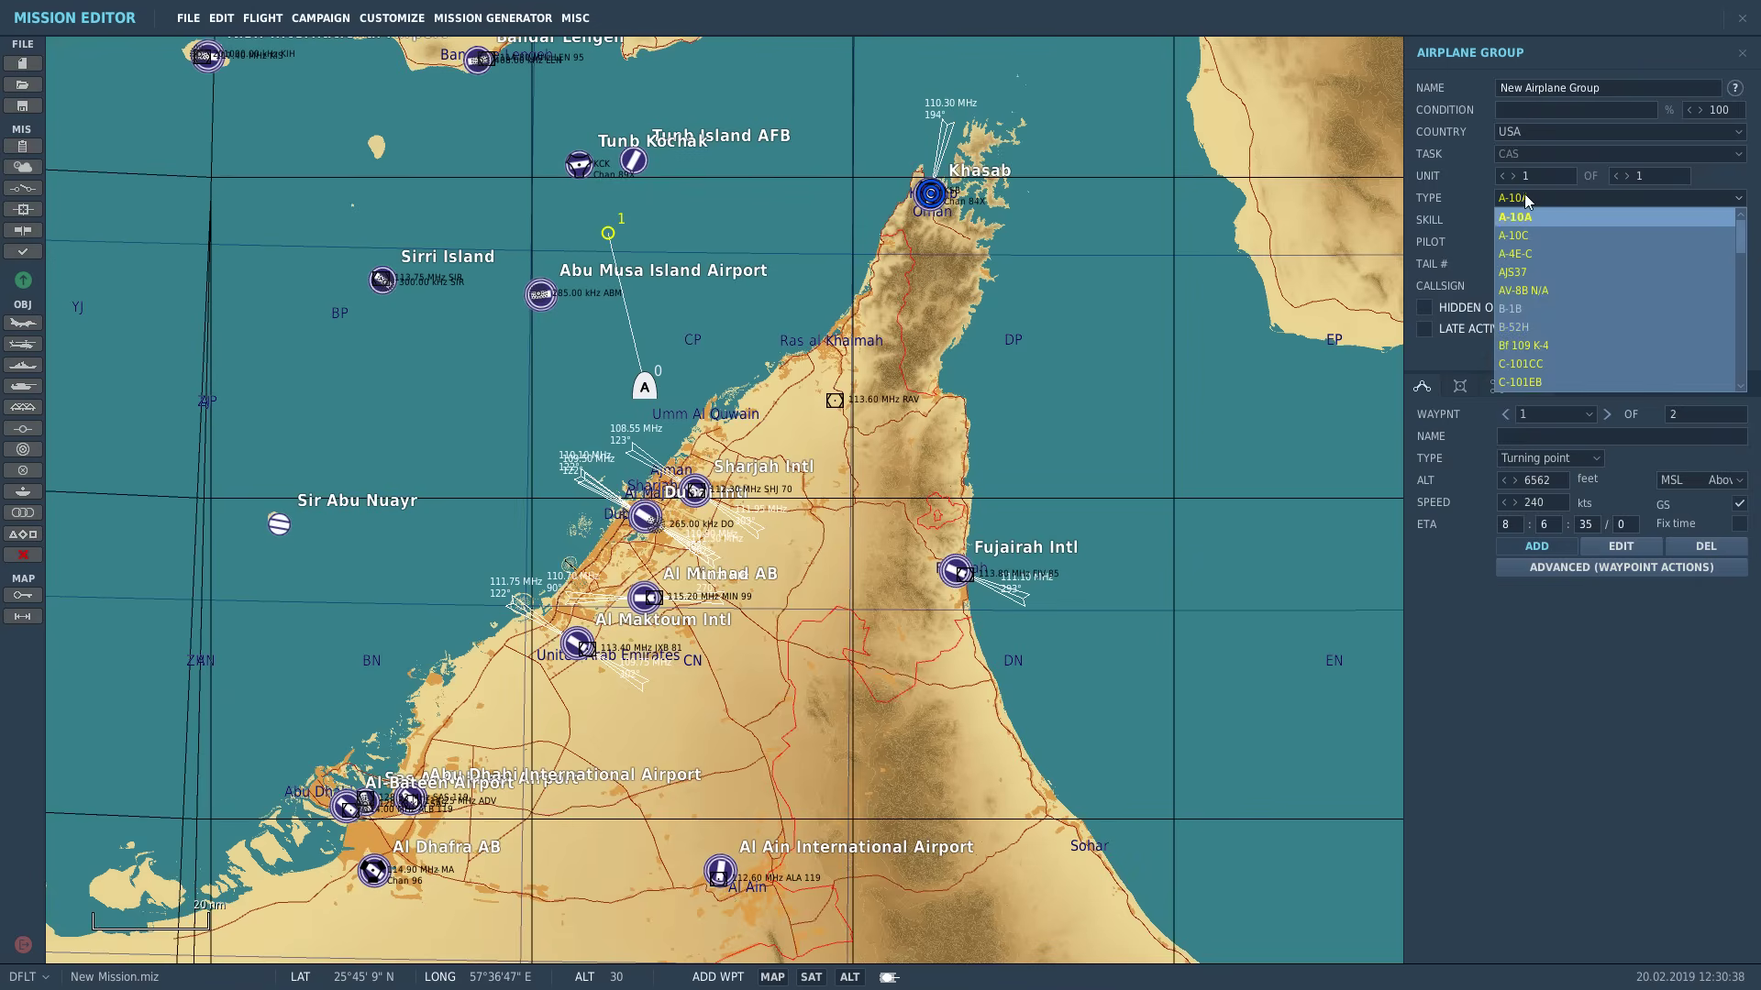
pyautogui.scroll(-6, 1528, 266)
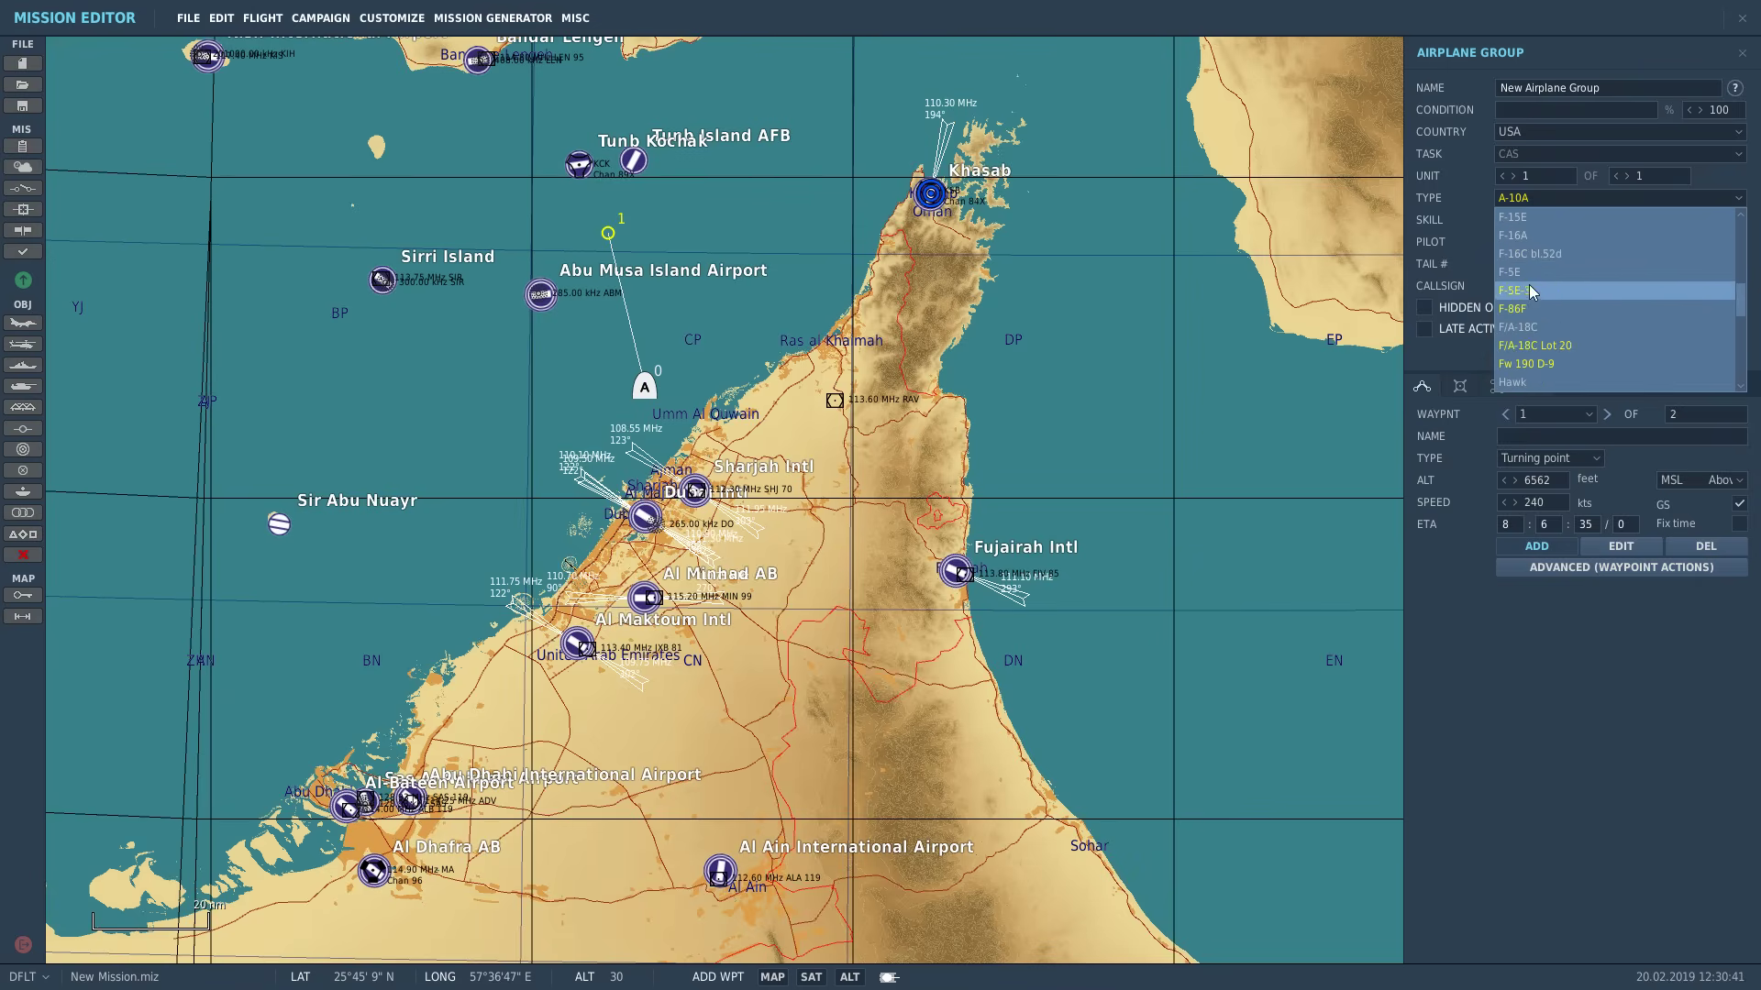
pyautogui.click(1545, 347)
pyautogui.click(1543, 222)
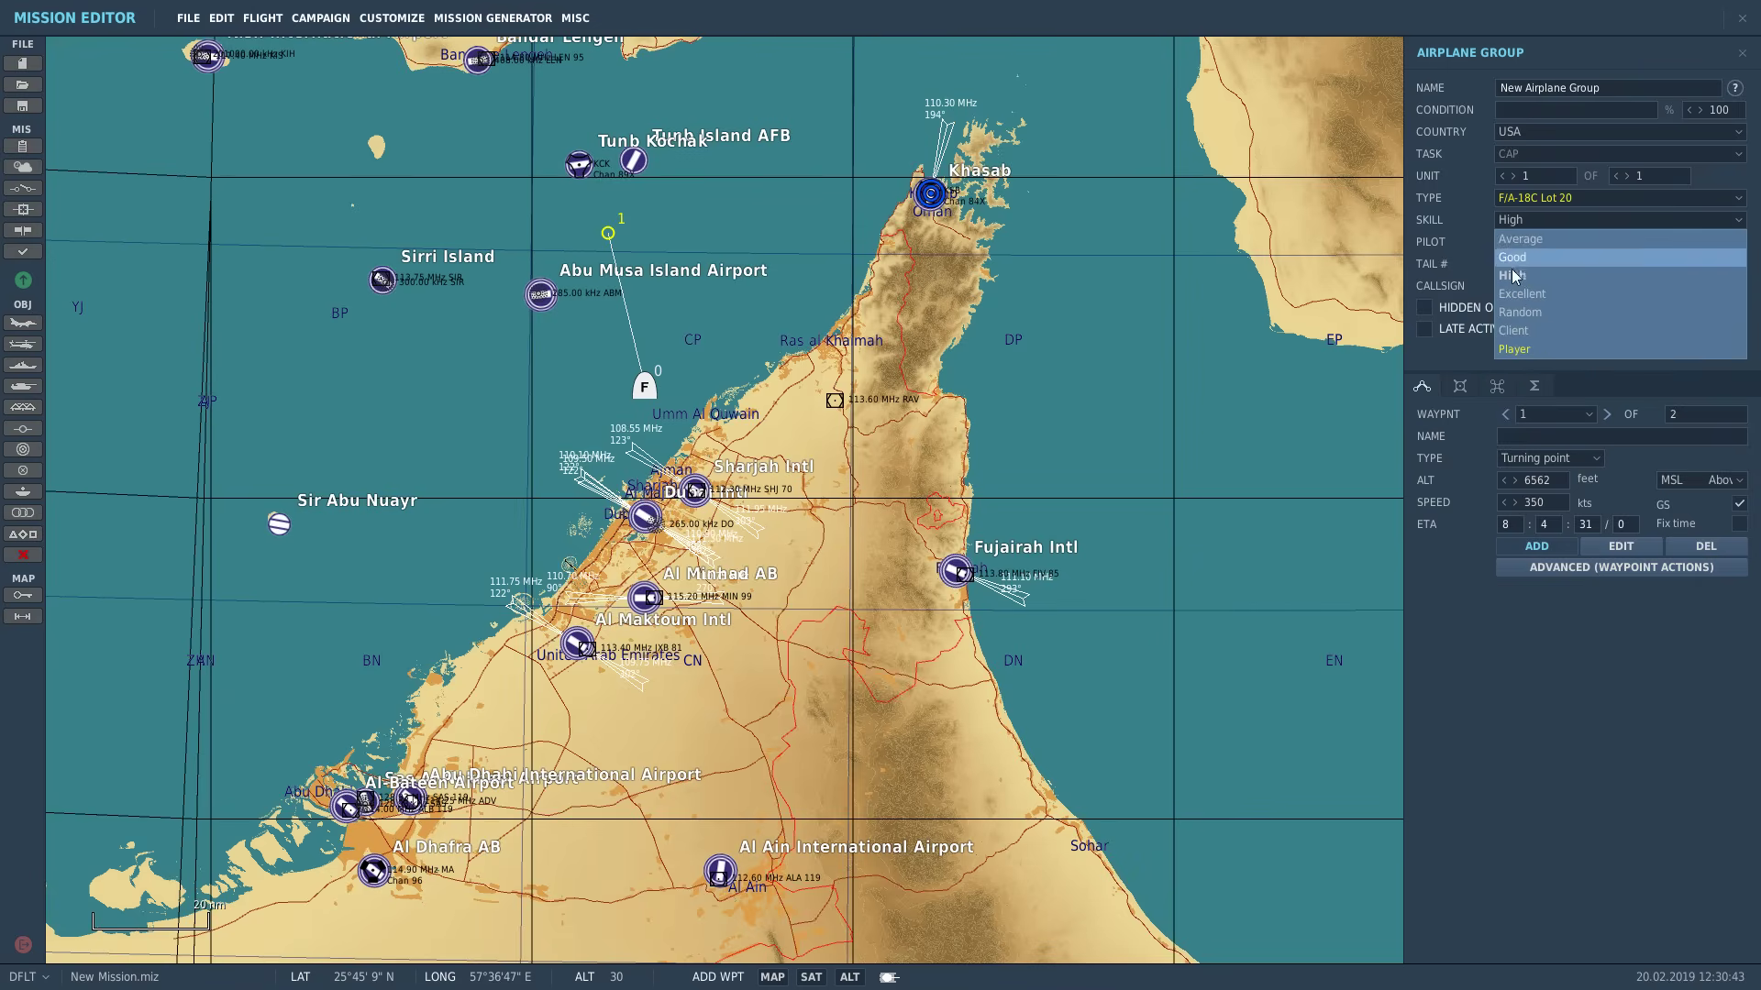
pyautogui.click(1526, 332)
# Step: Load the AIM-9M*2, AIM-7M*4, FUEL*3 payload, then clear stores from several pylons, including 2, 3, 5 and 7
pyautogui.click(1460, 386)
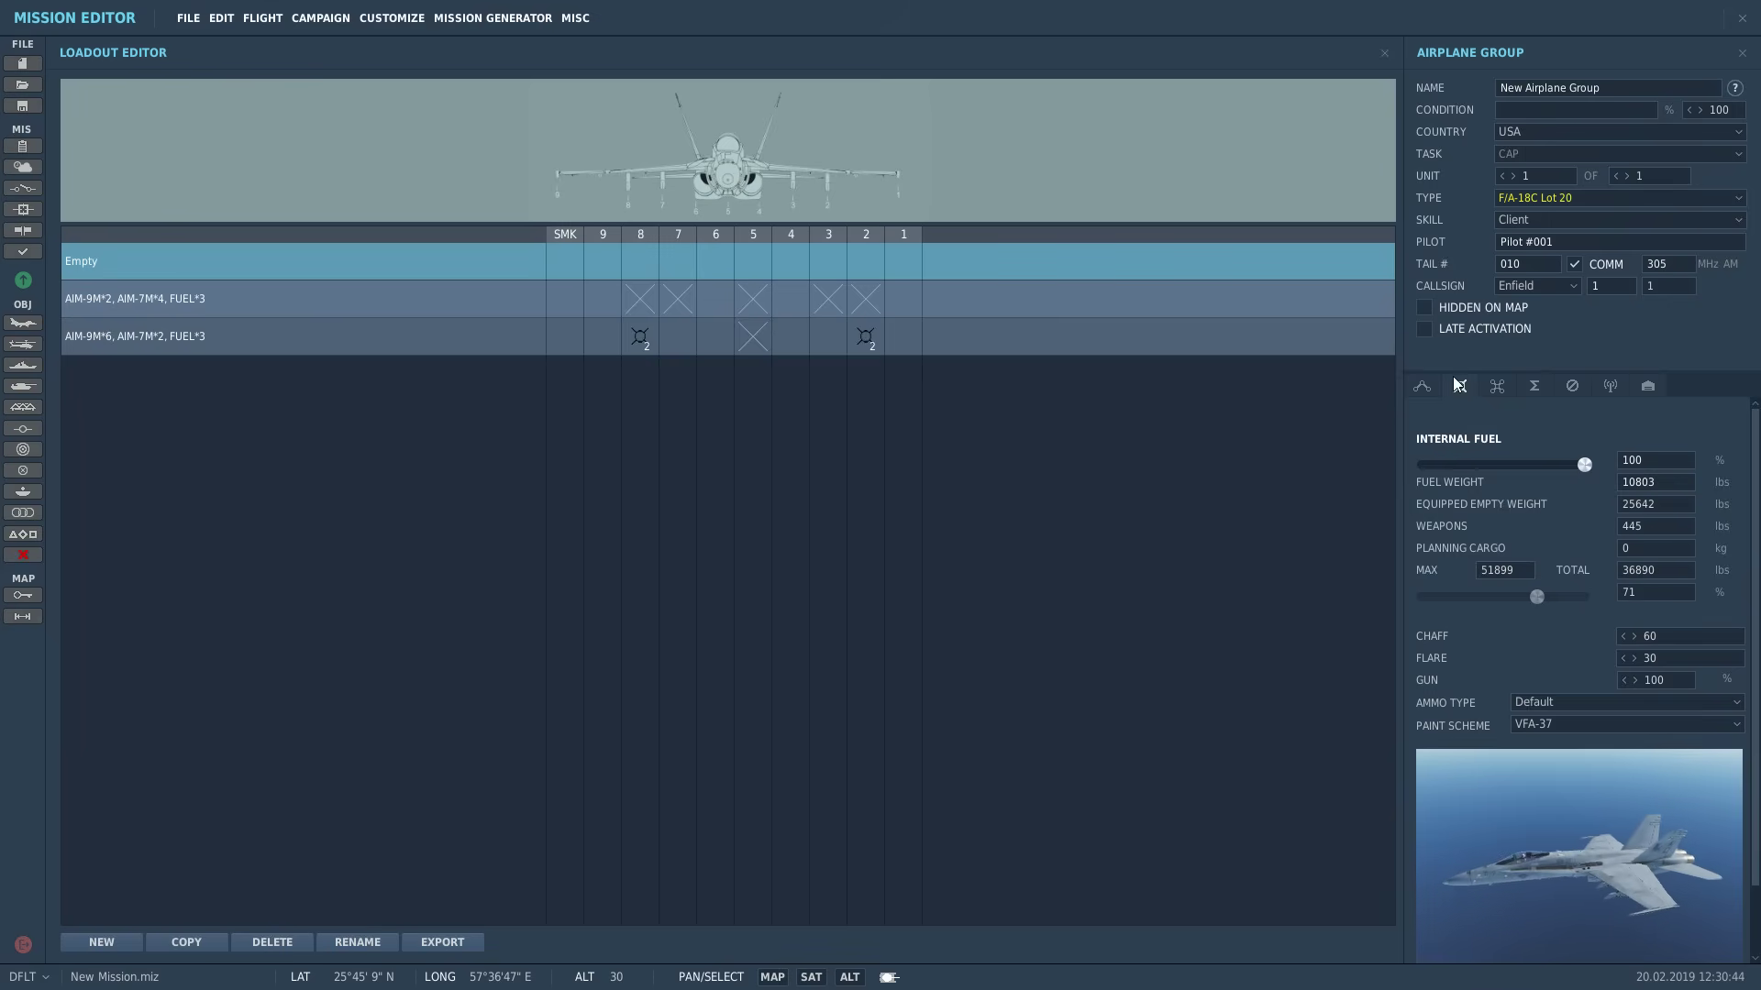
pyautogui.click(677, 295)
pyautogui.rightClick(679, 297)
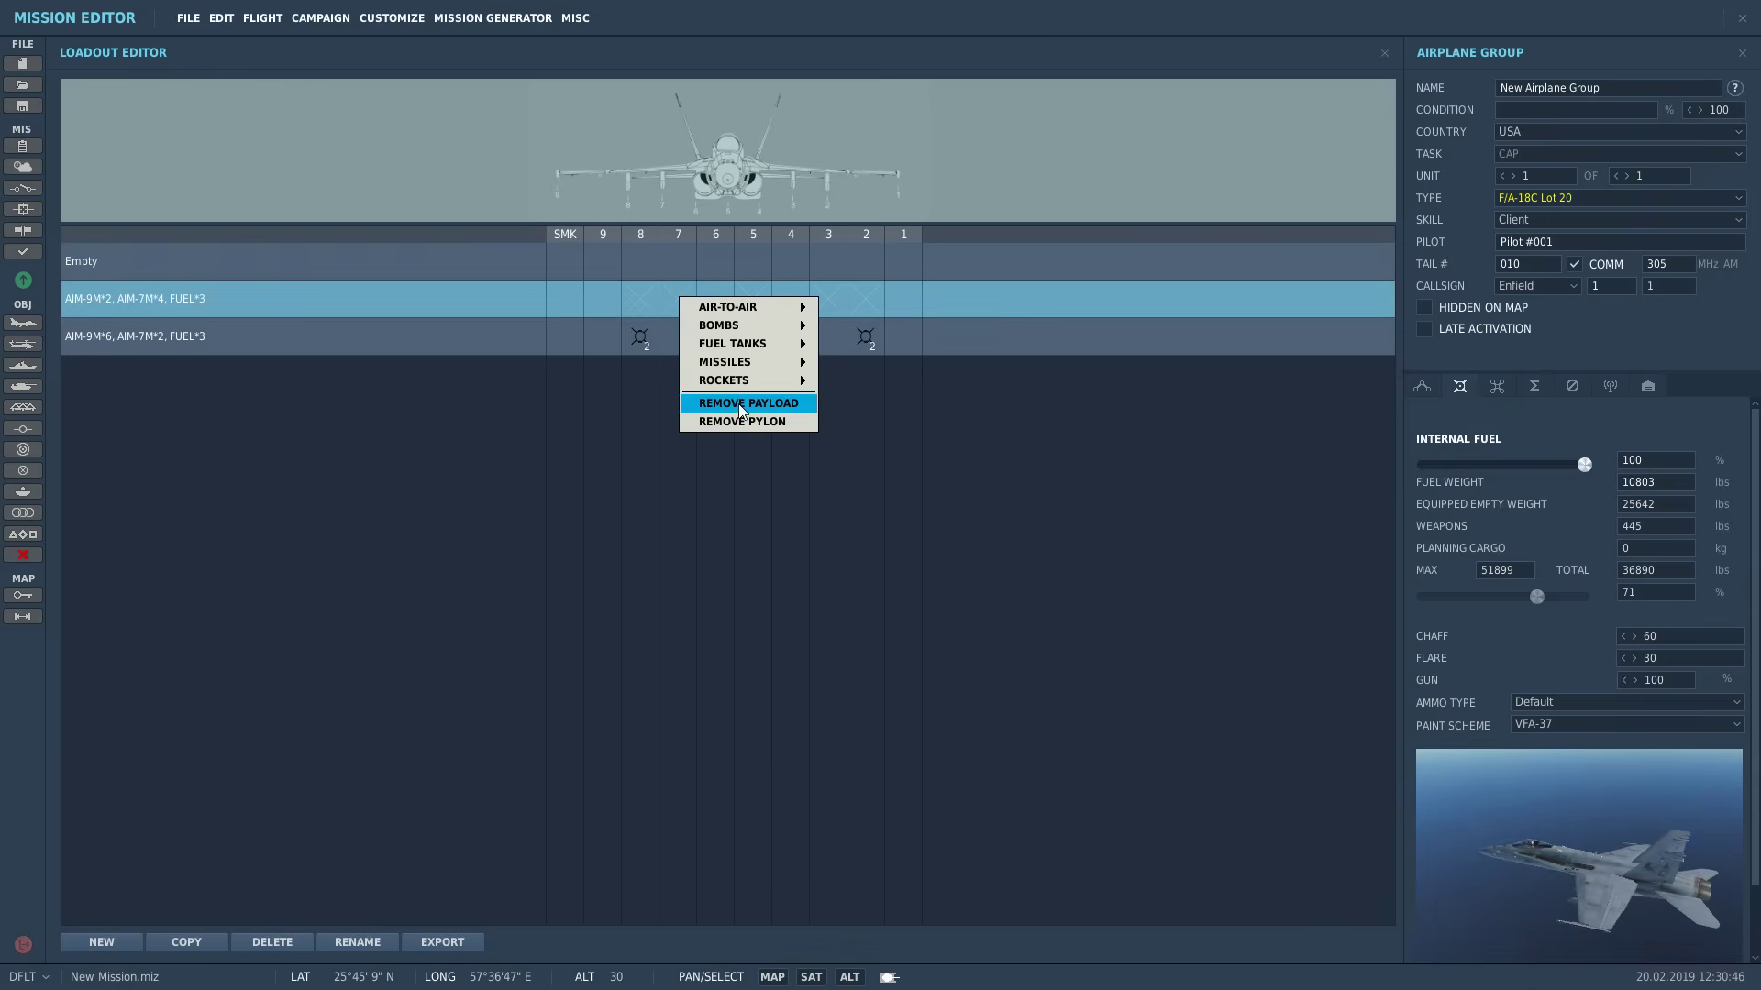
pyautogui.click(688, 397)
pyautogui.rightClick(657, 310)
pyautogui.click(706, 393)
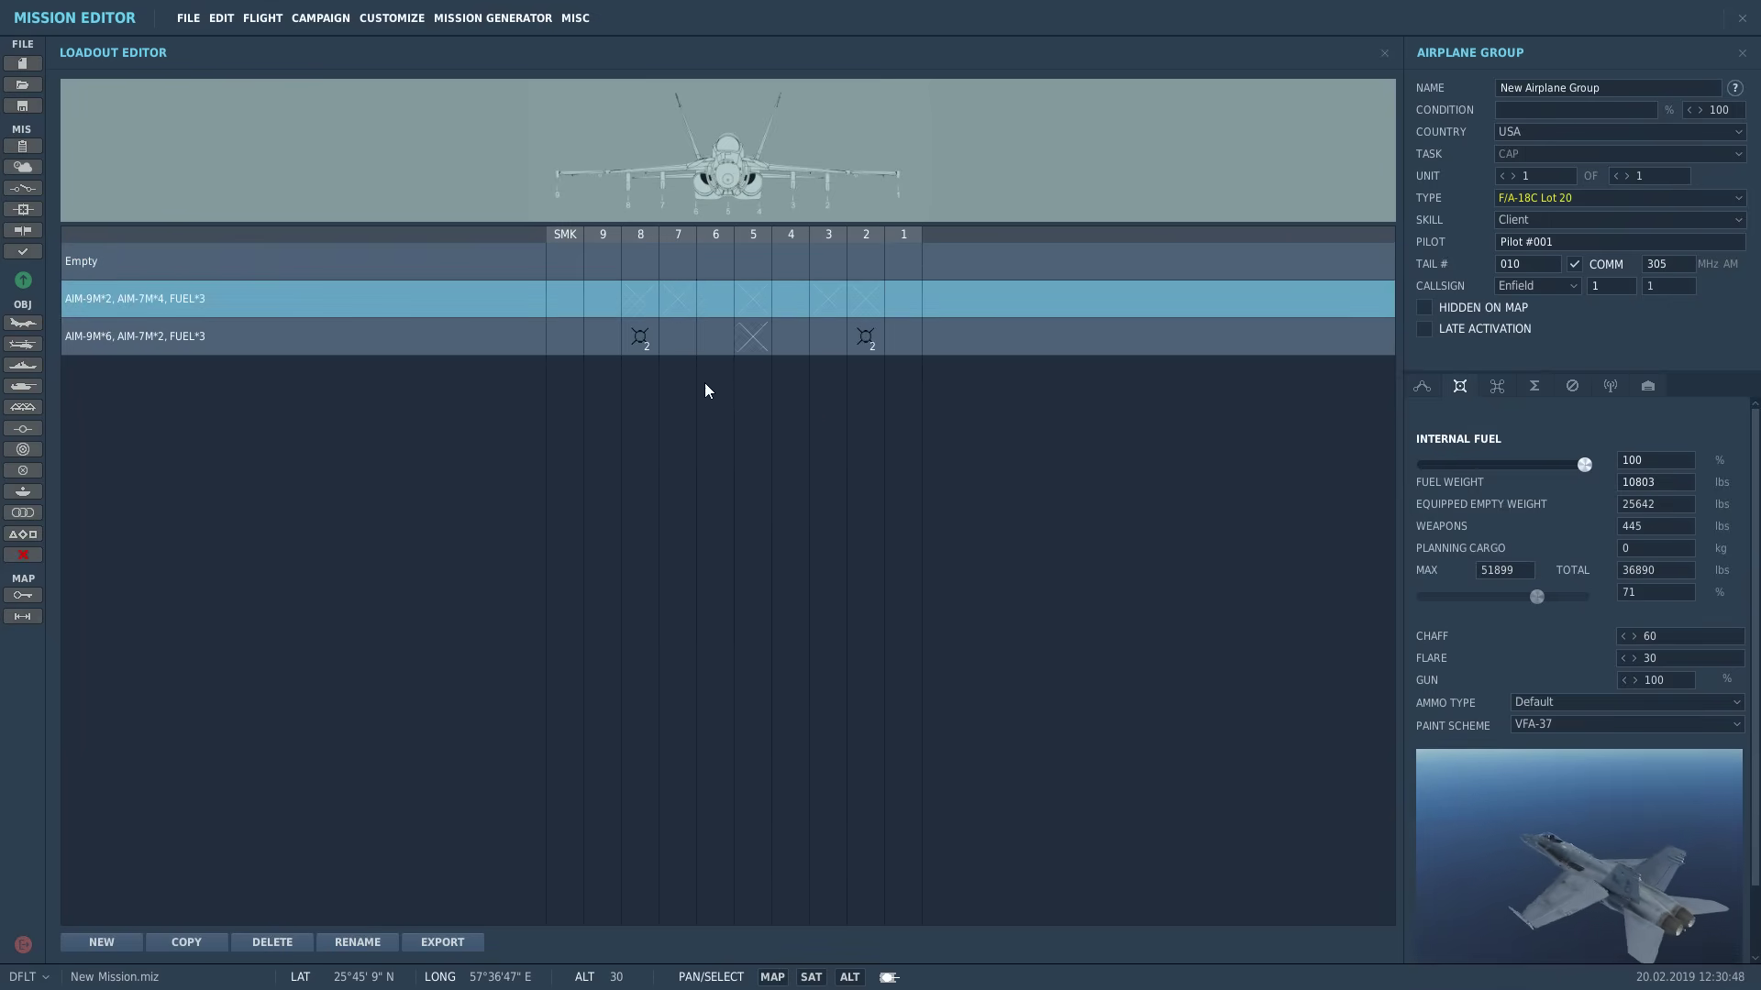
pyautogui.rightClick(750, 295)
pyautogui.click(795, 381)
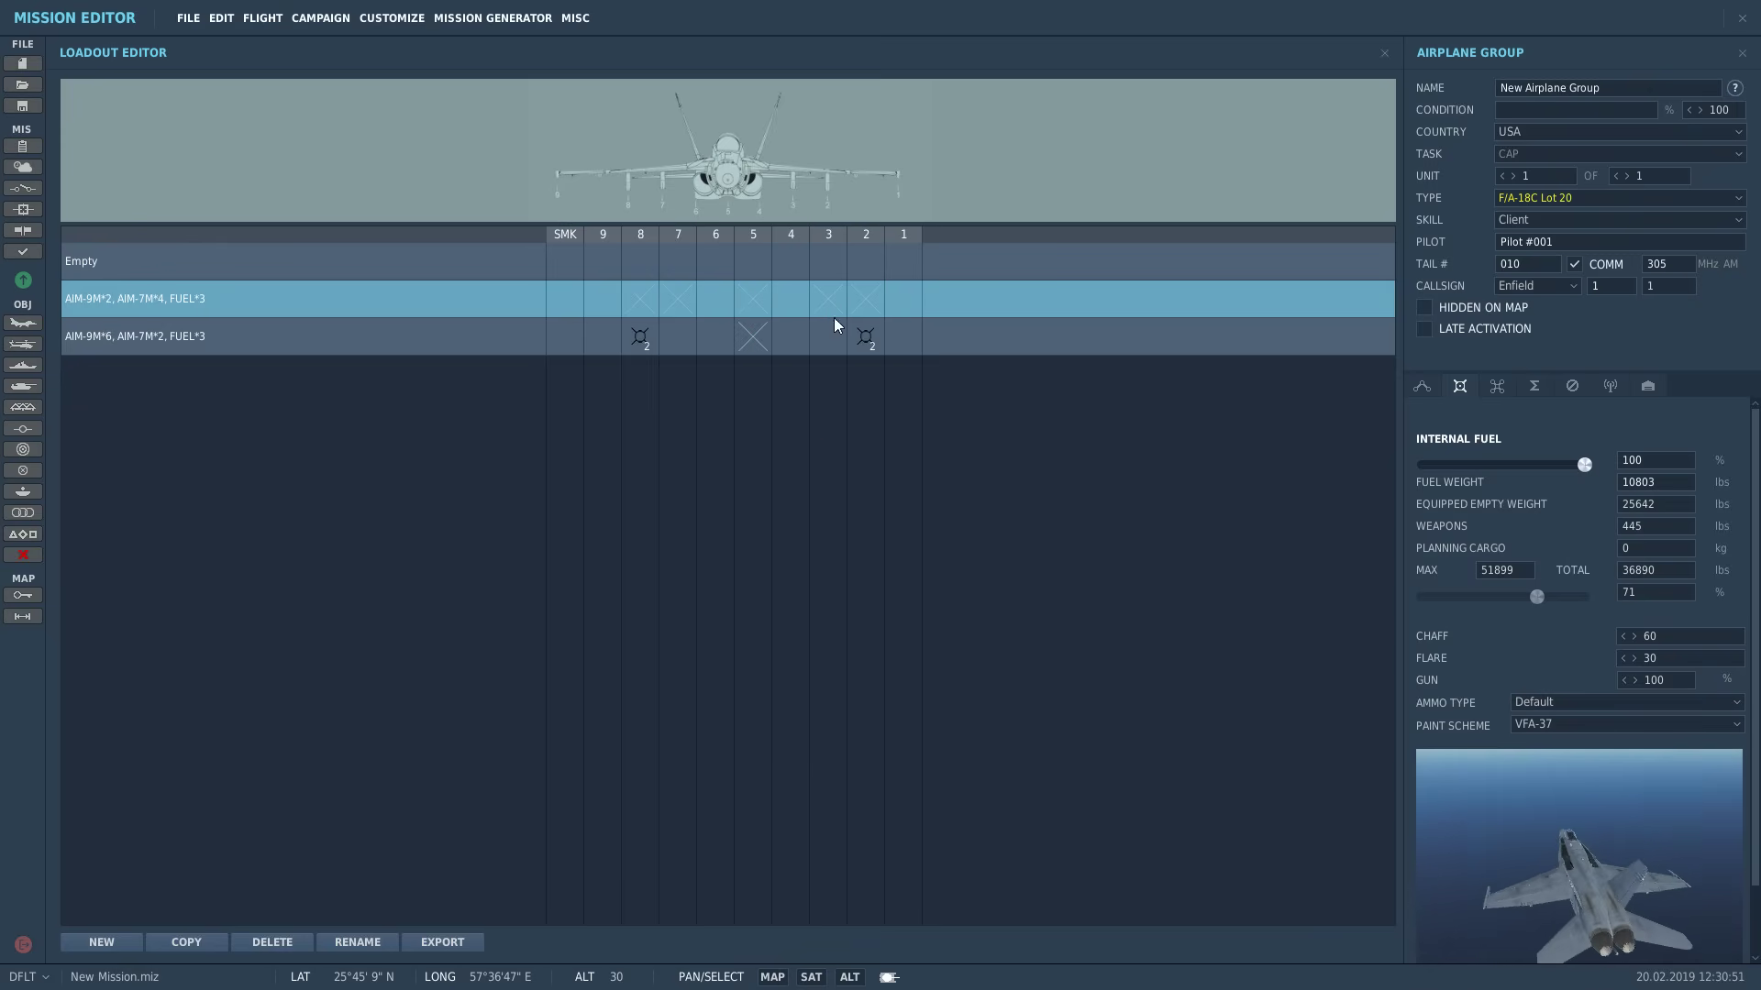
pyautogui.rightClick(834, 317)
pyautogui.click(859, 428)
pyautogui.rightClick(868, 305)
pyautogui.click(912, 400)
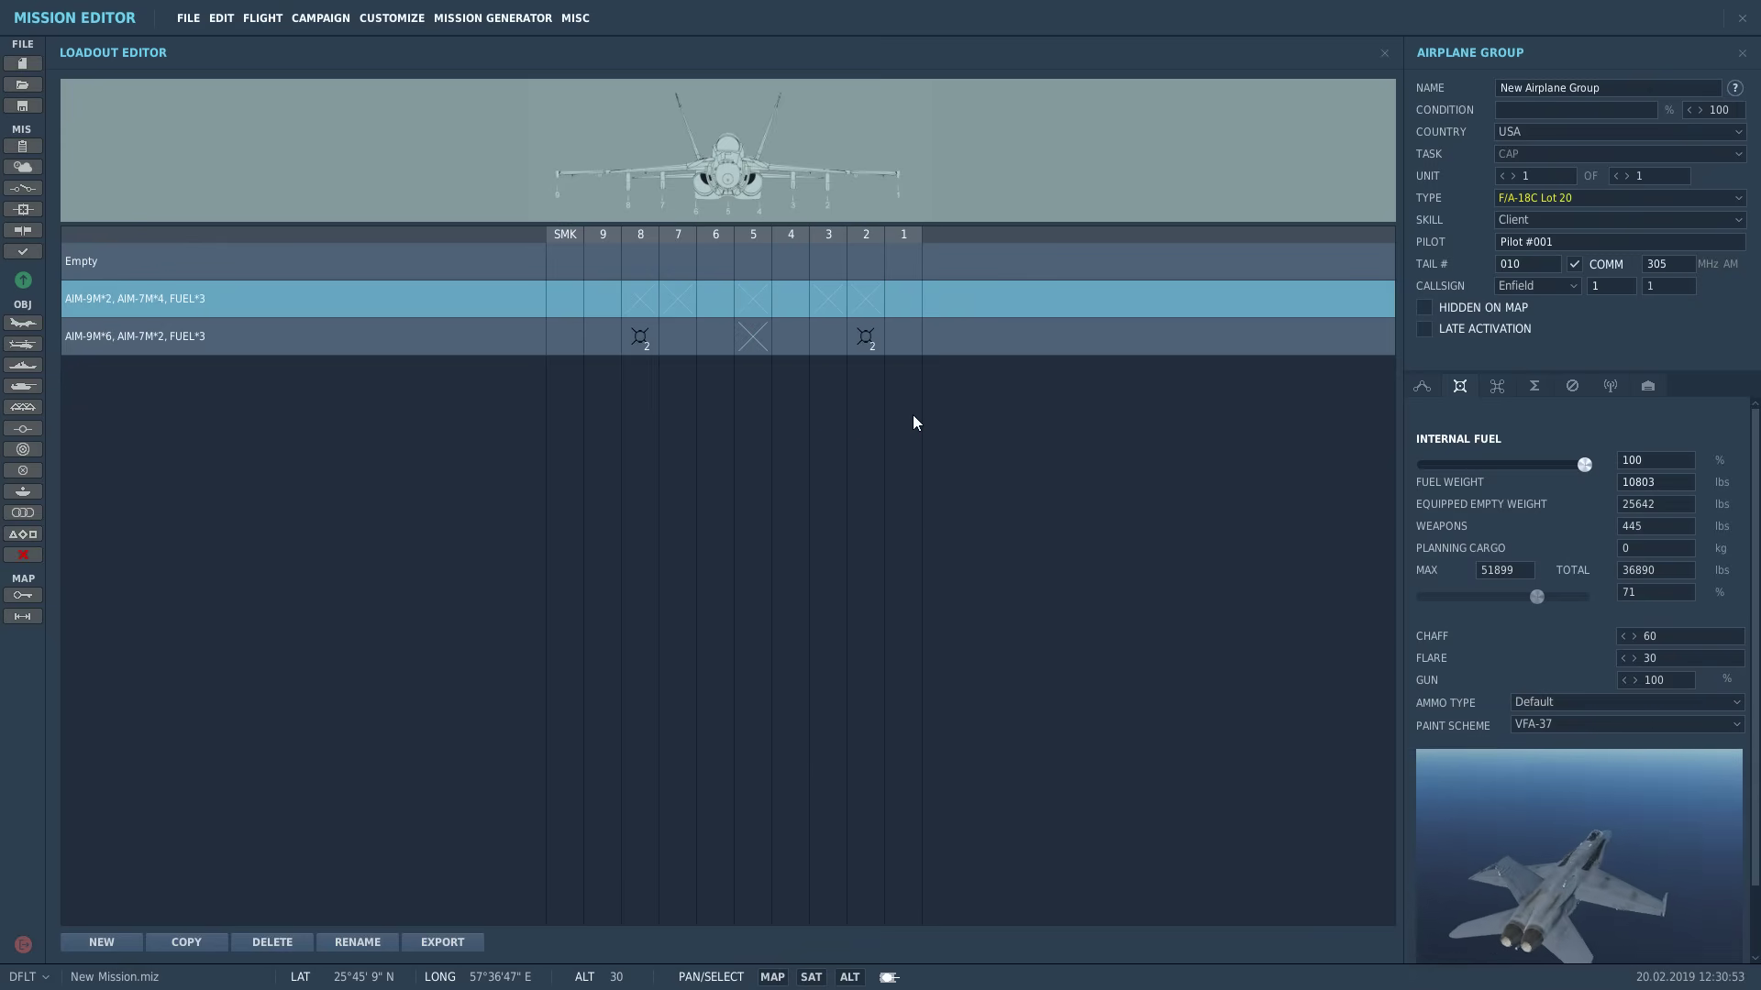
# Step: Apply the SuperCap paint scheme to the Hornet and close the loadout editor
pyautogui.click(1554, 724)
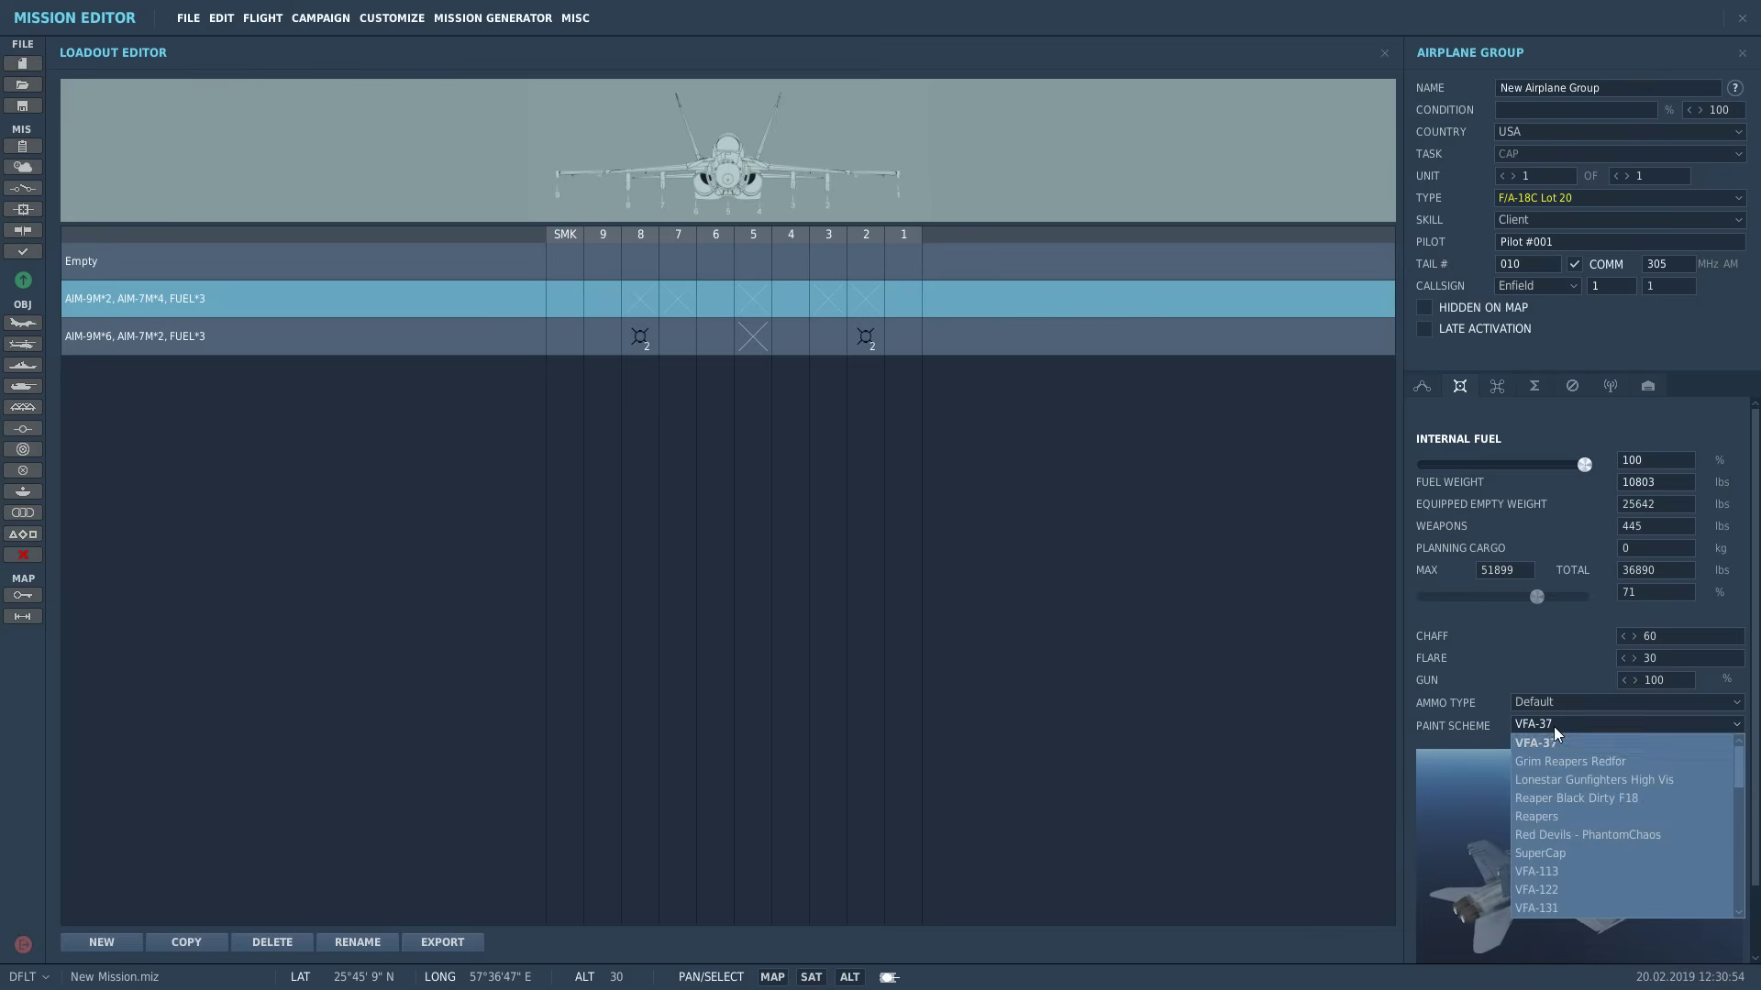
pyautogui.click(1550, 851)
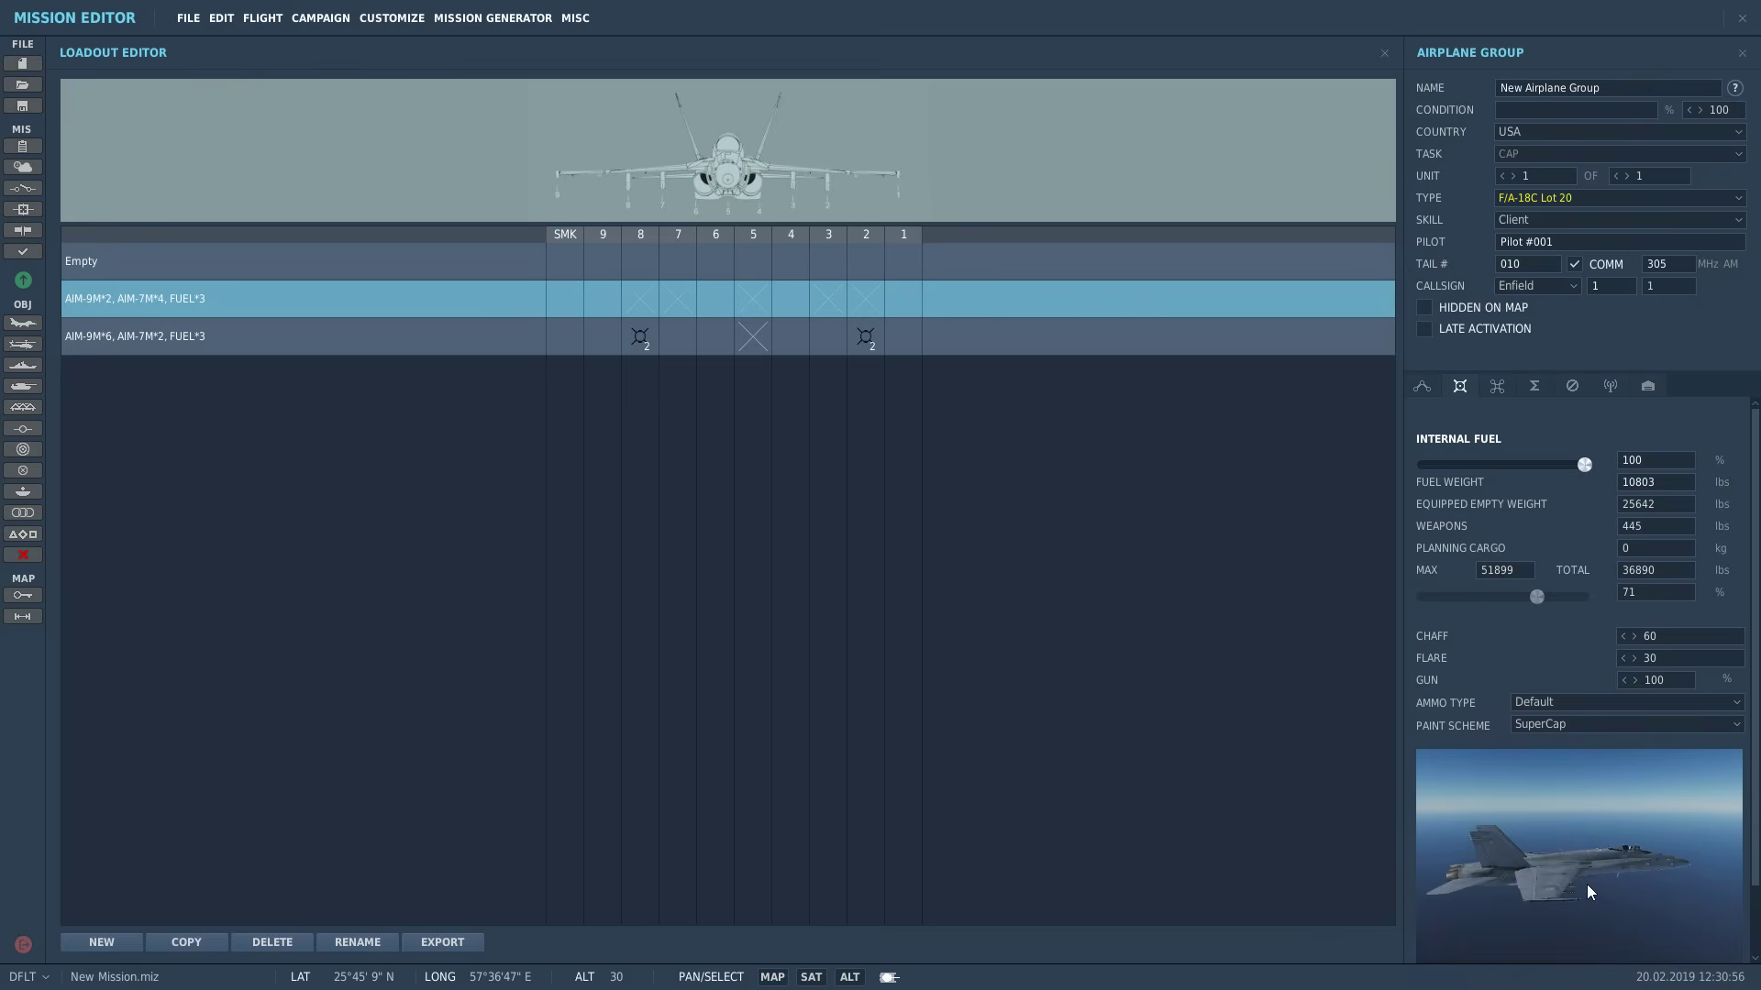
pyautogui.moveTo(1550, 857); pyautogui.dragTo(1579, 779)
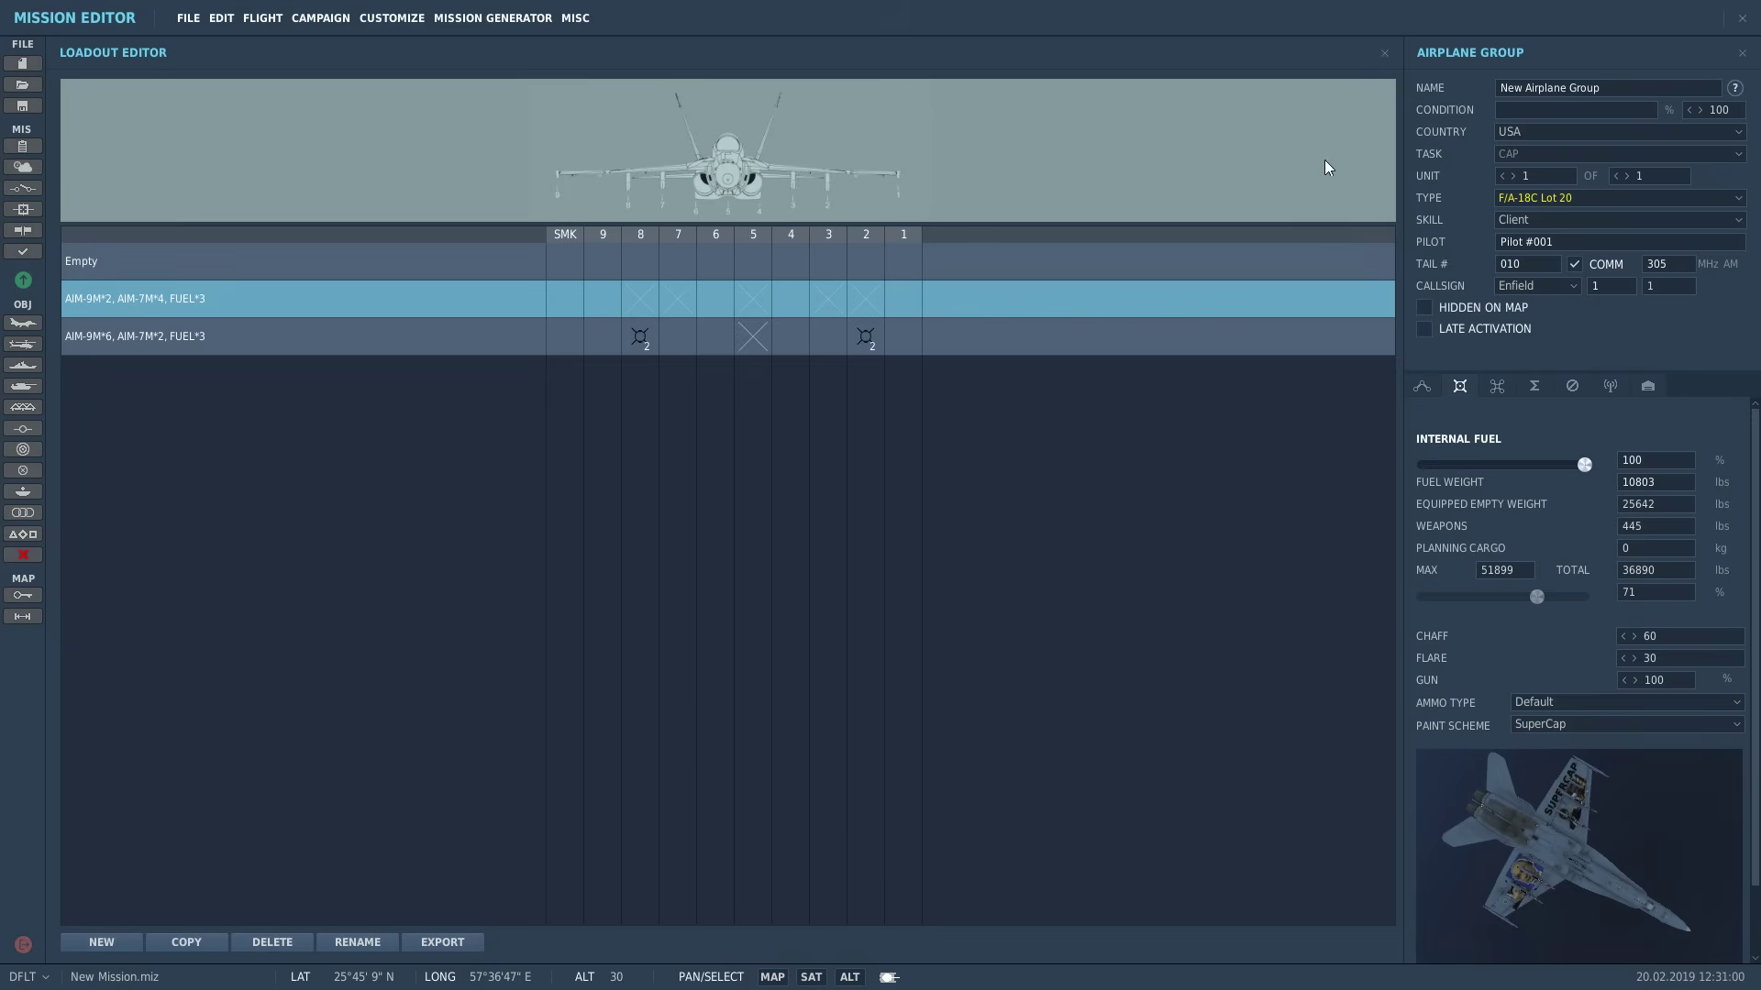
pyautogui.click(1385, 54)
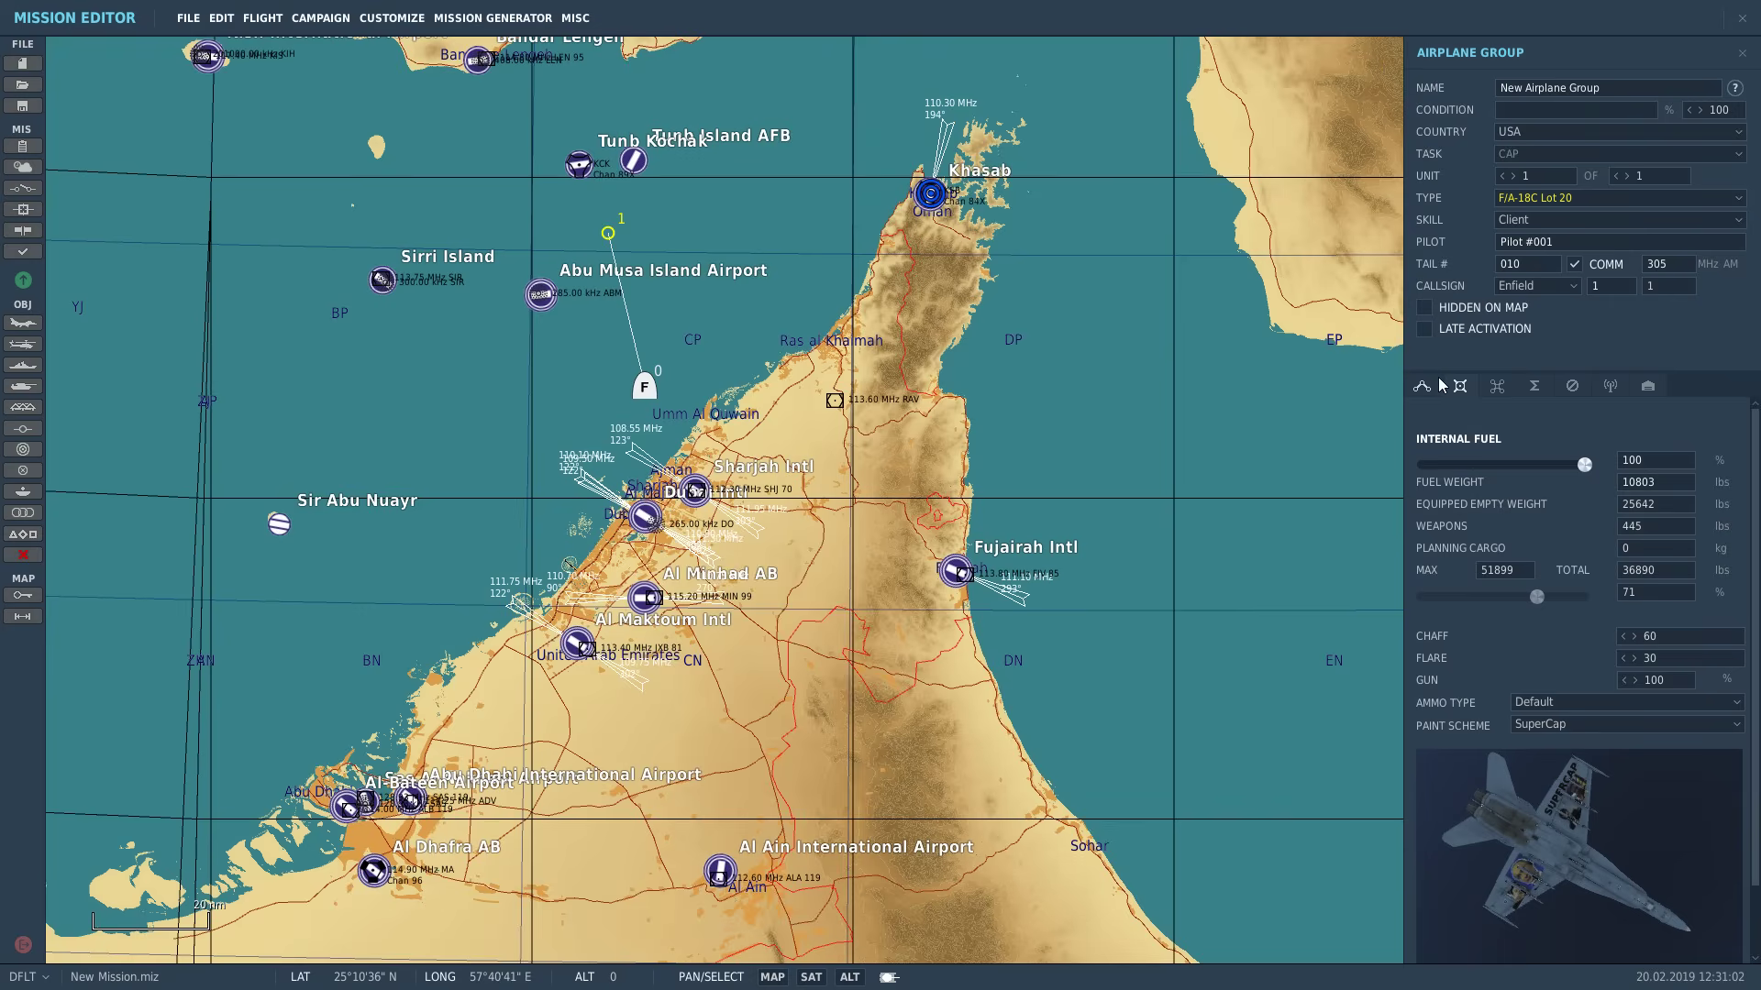
pyautogui.click(1434, 387)
pyautogui.click(1460, 387)
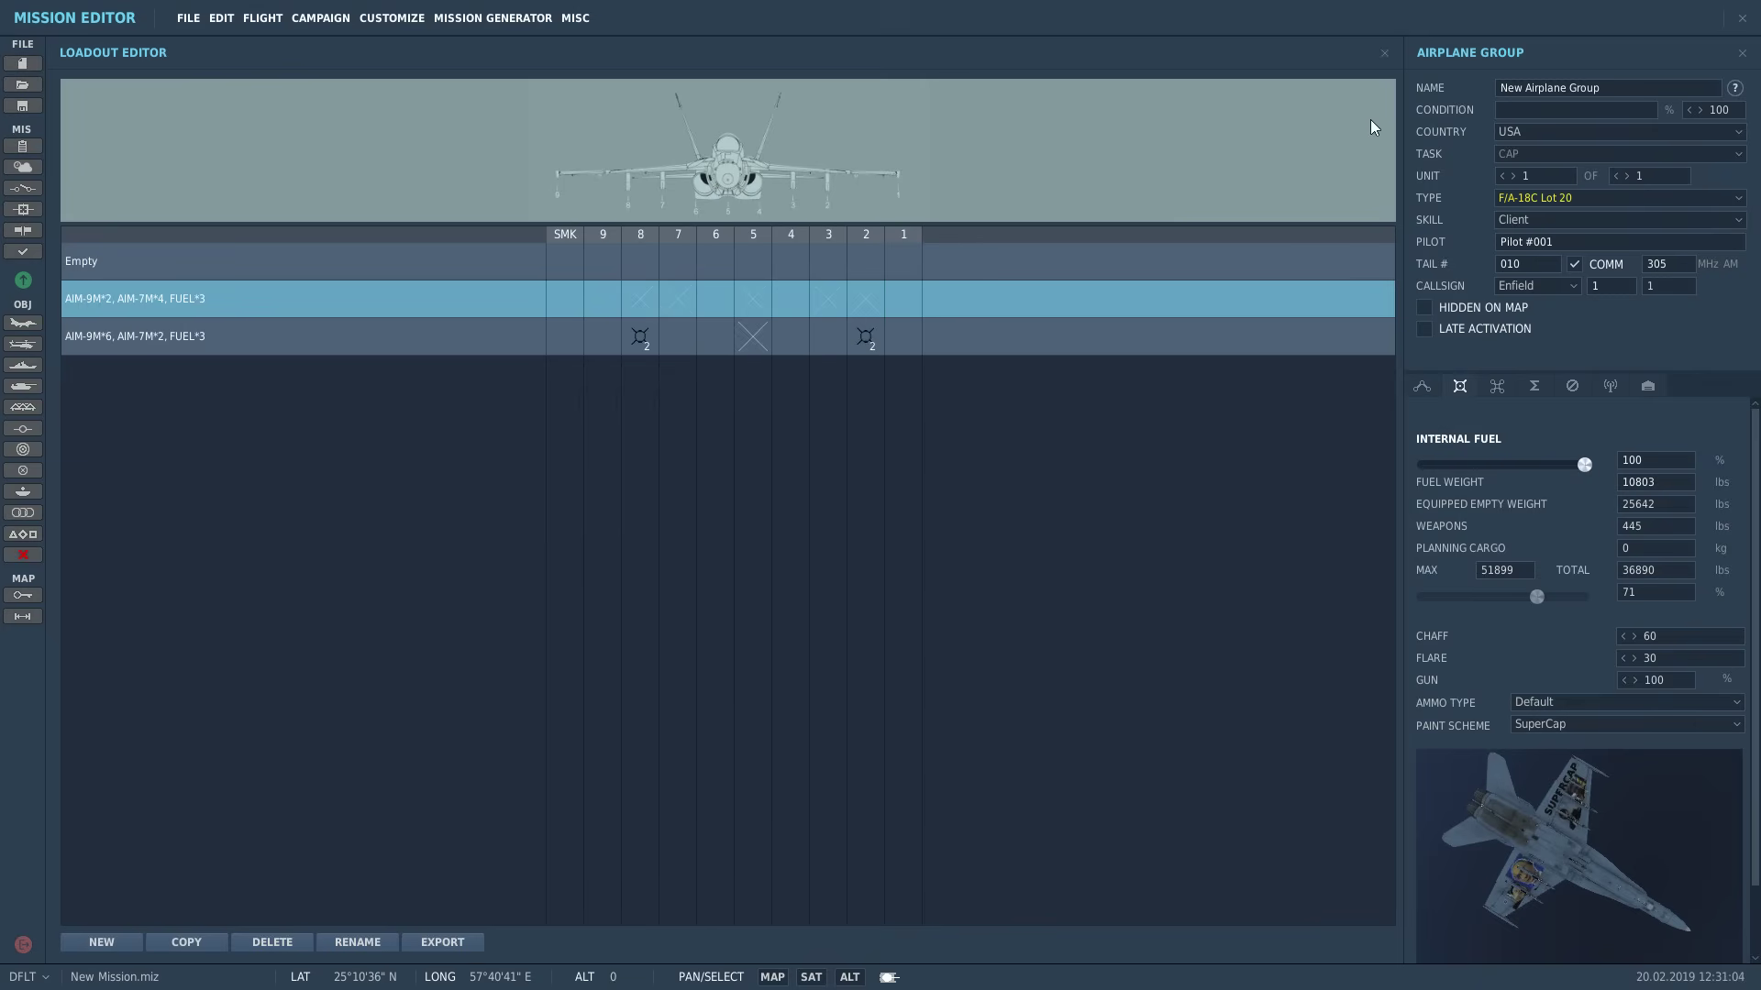
pyautogui.click(1383, 55)
# Step: Fly the mission without saving, take the Hornet's Pilot role, and launch from the briefing
pyautogui.click(23, 280)
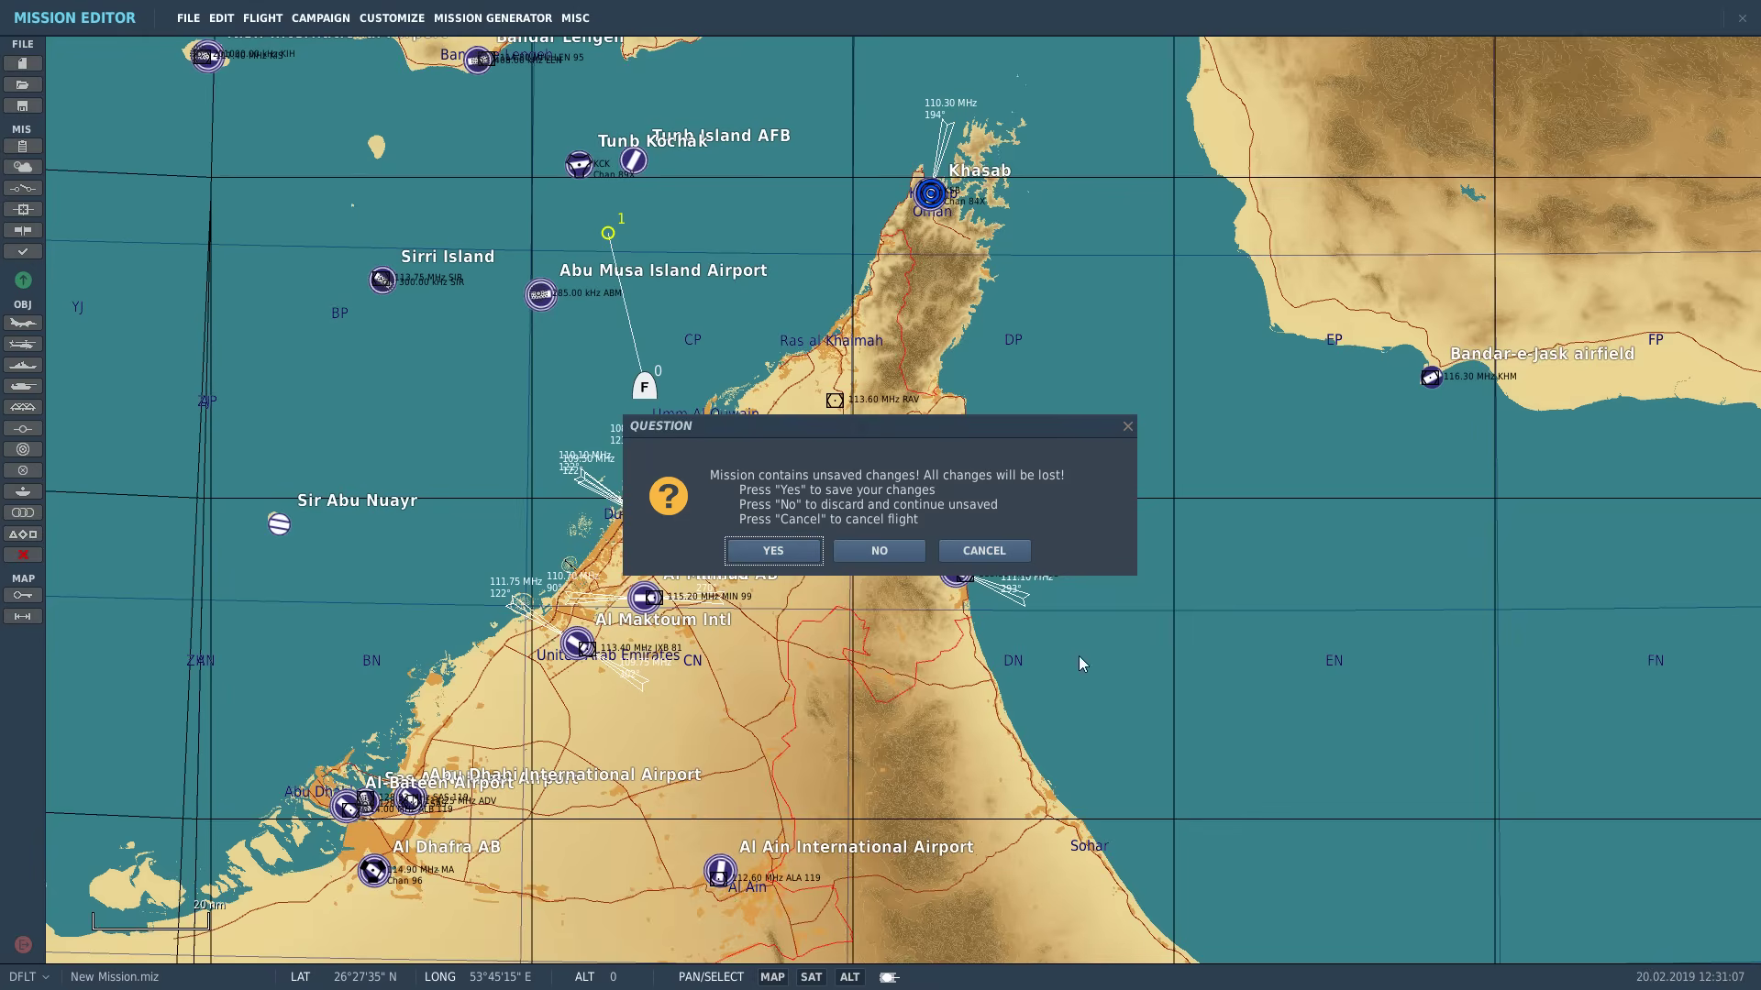
pyautogui.click(878, 550)
pyautogui.click(1380, 823)
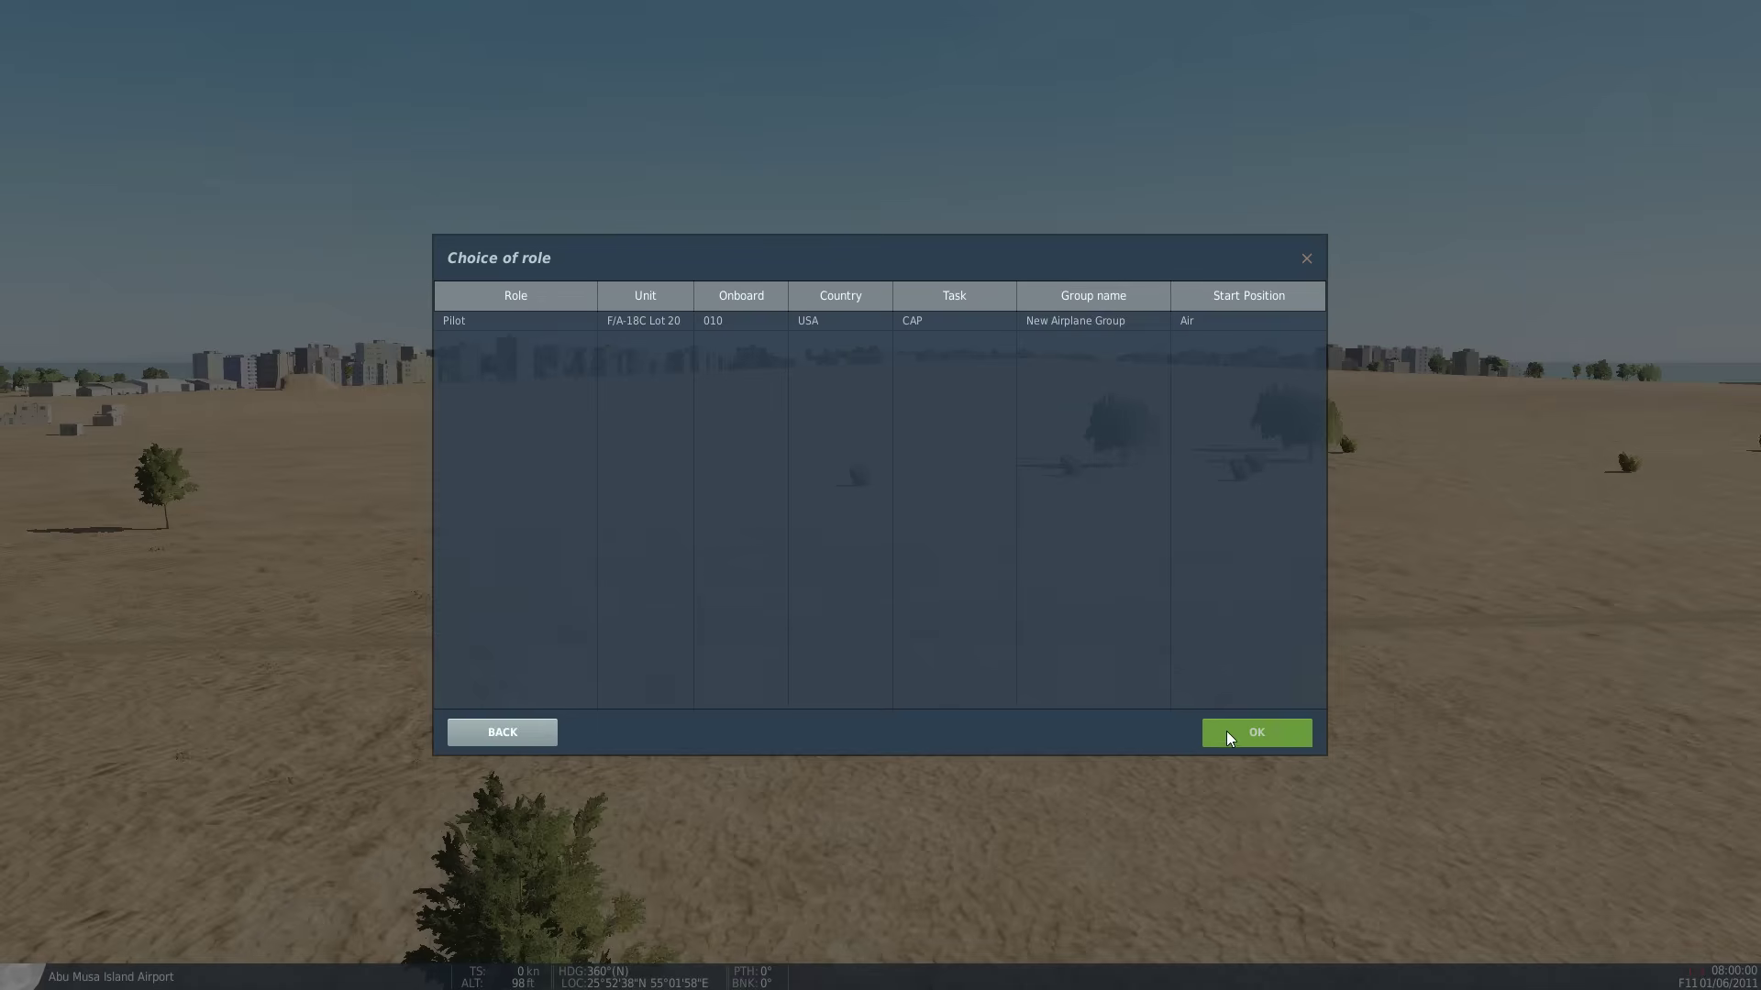
pyautogui.click(1105, 327)
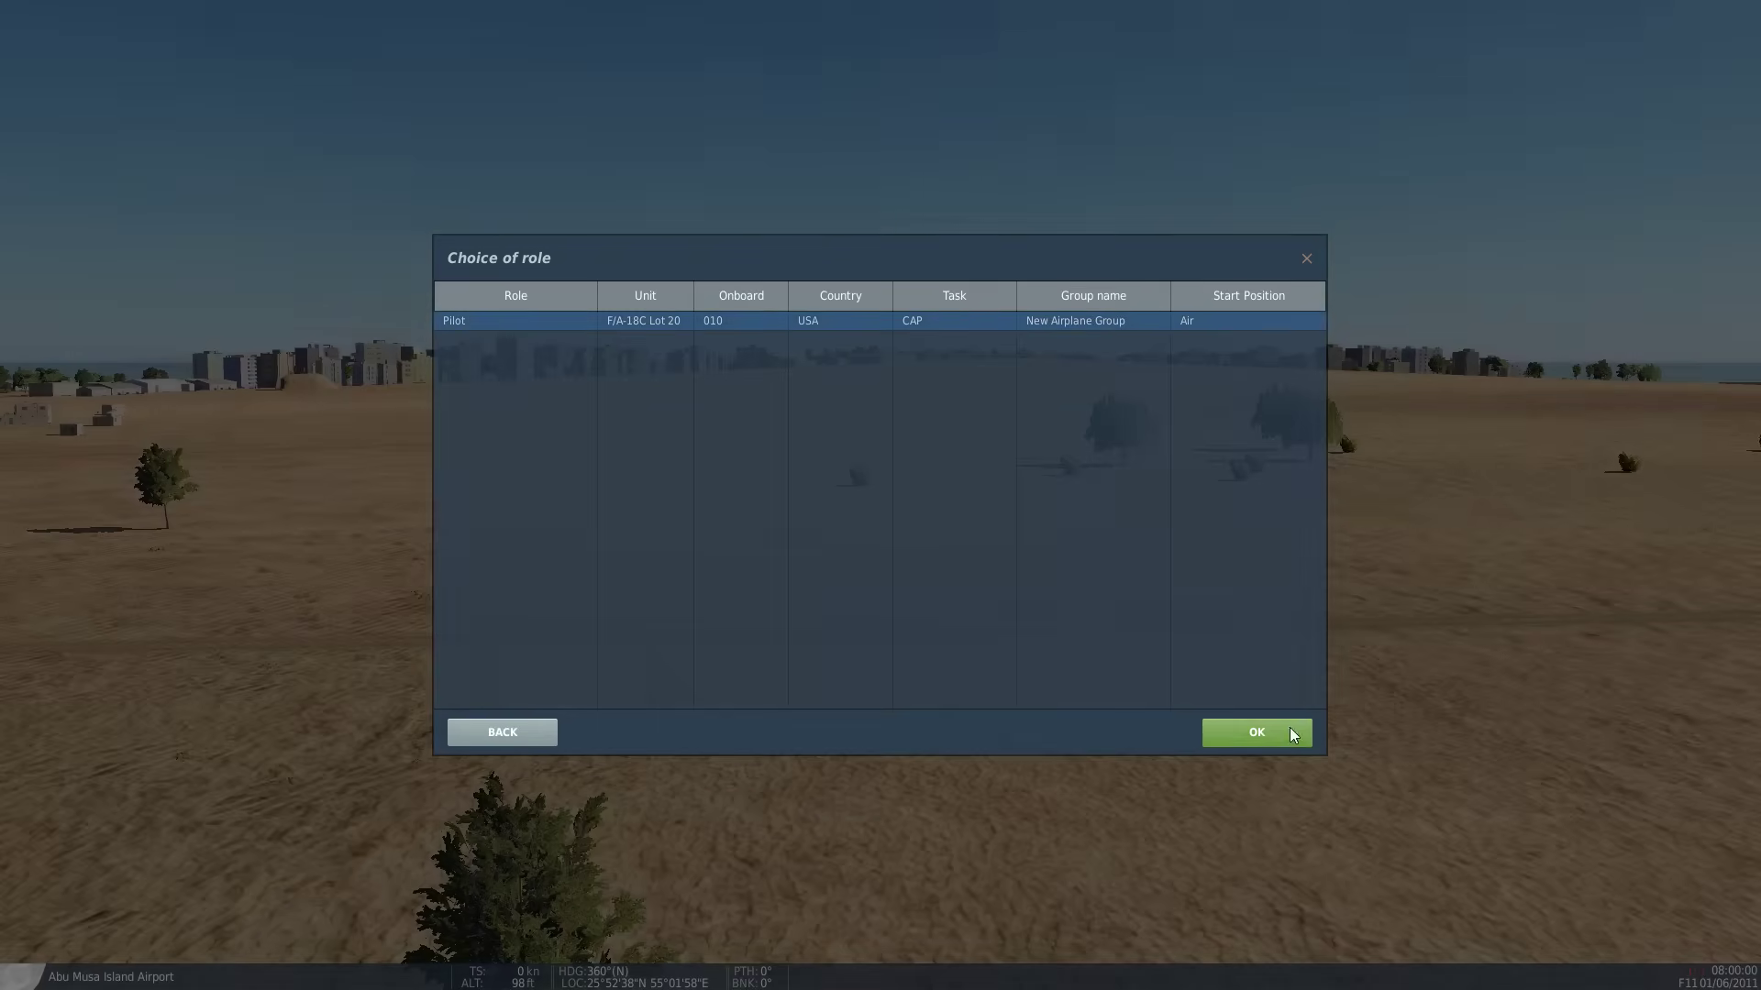
pyautogui.click(1282, 732)
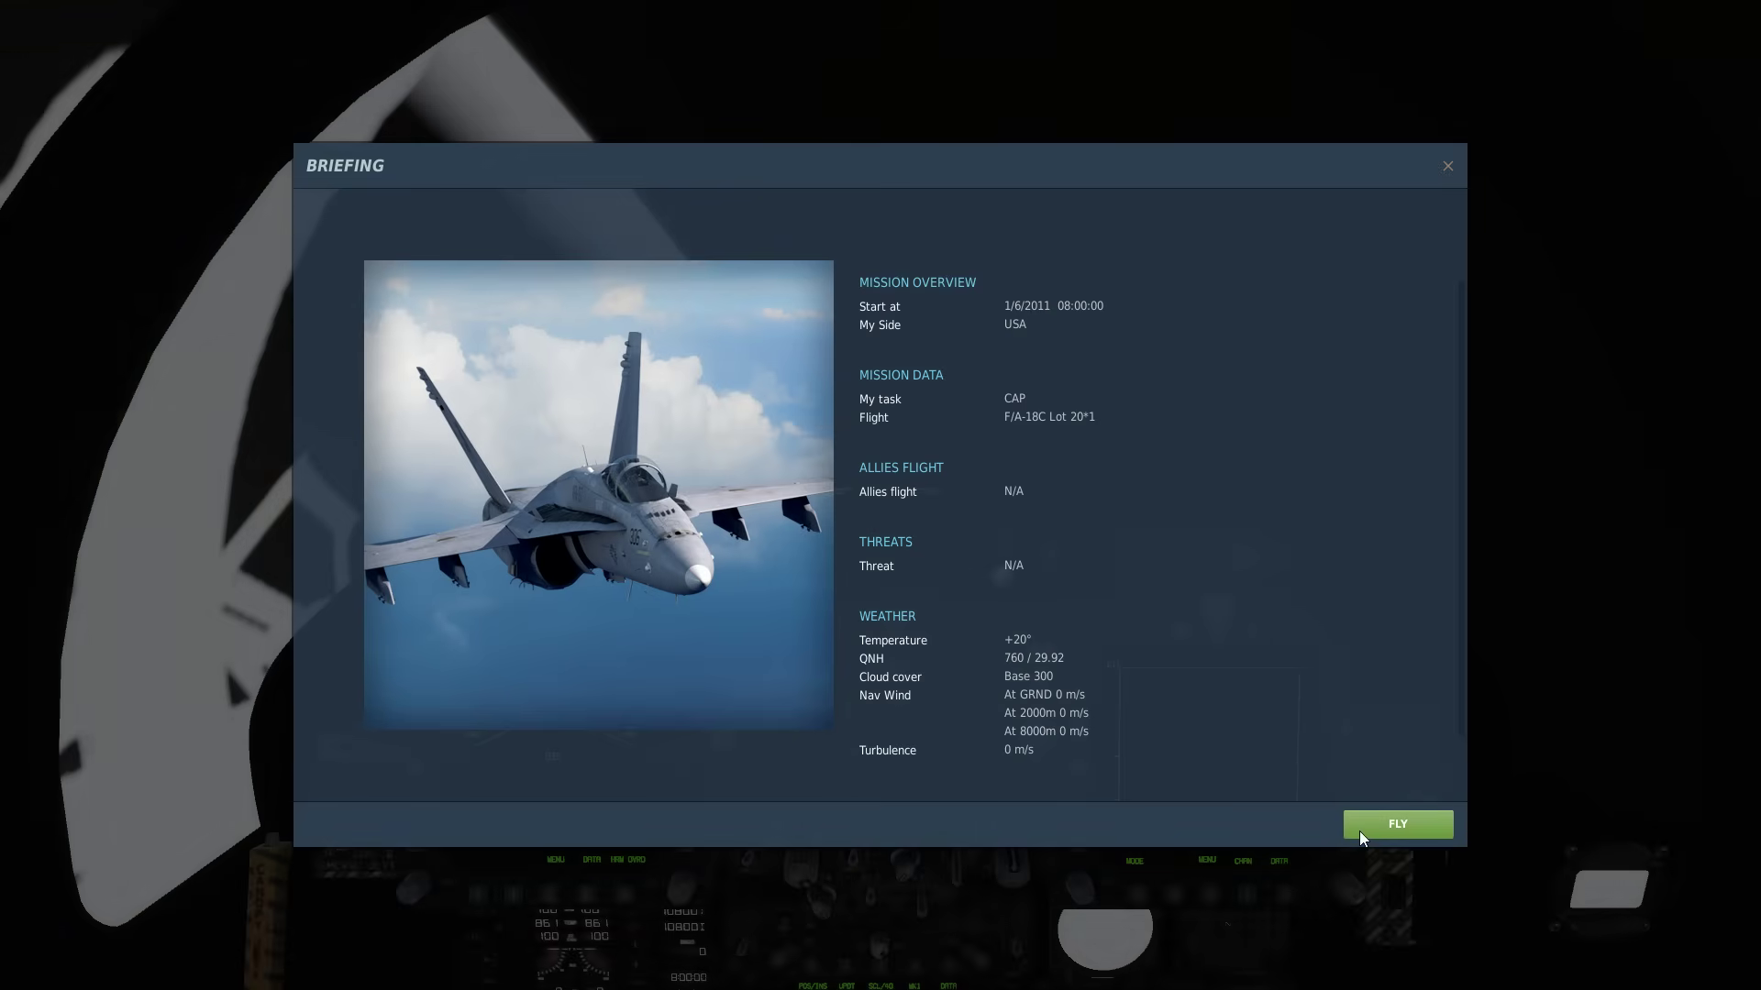
pyautogui.click(1359, 831)
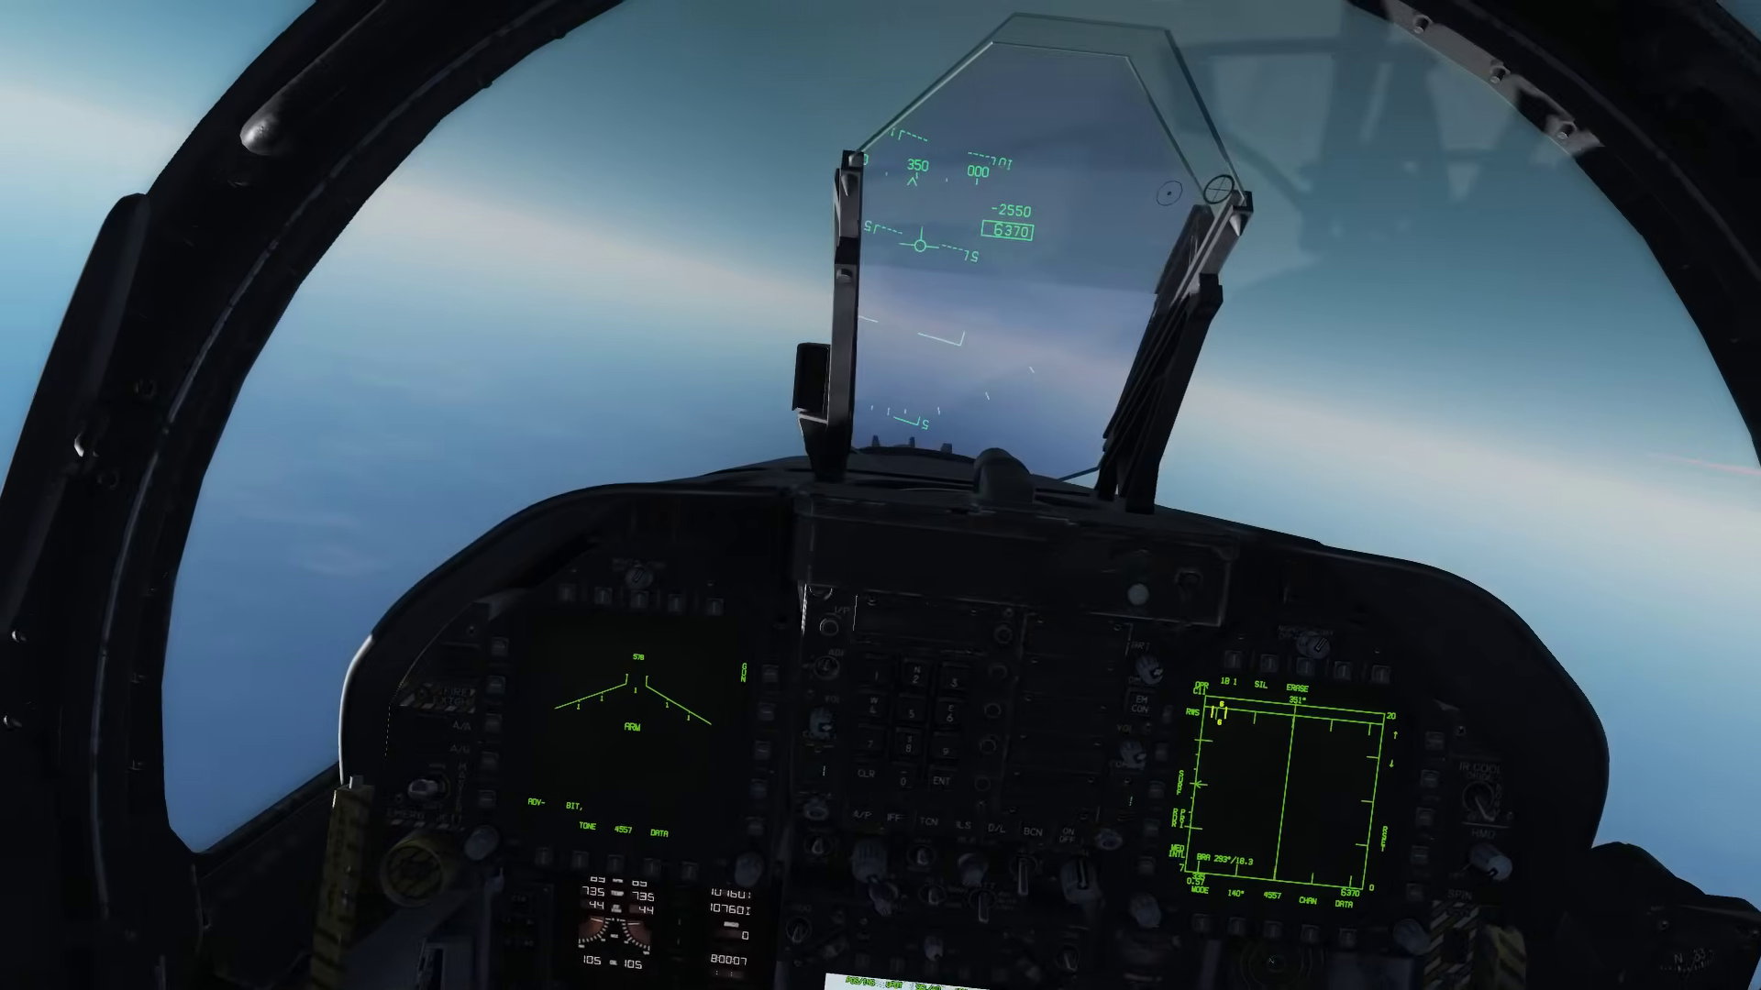
# Step: Switch to the F2 external view and zoom in on the SUPERCAP wing livery
pyautogui.press('F2')
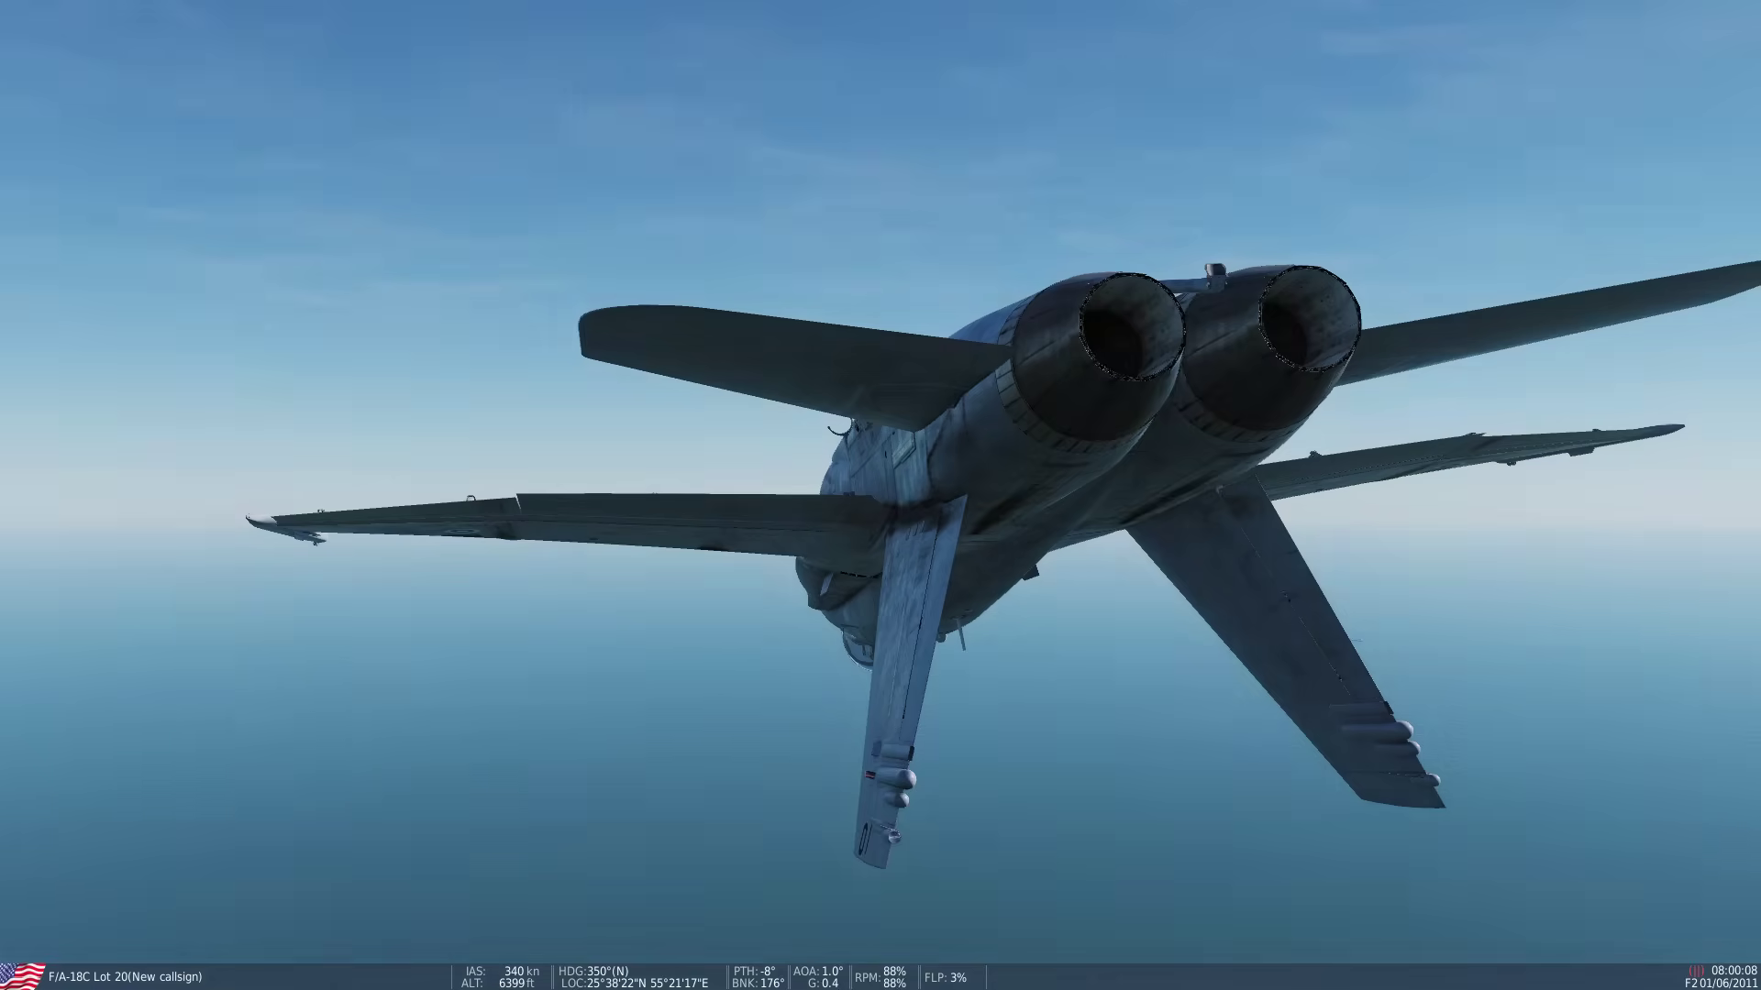
pyautogui.scroll(5, 880, 496)
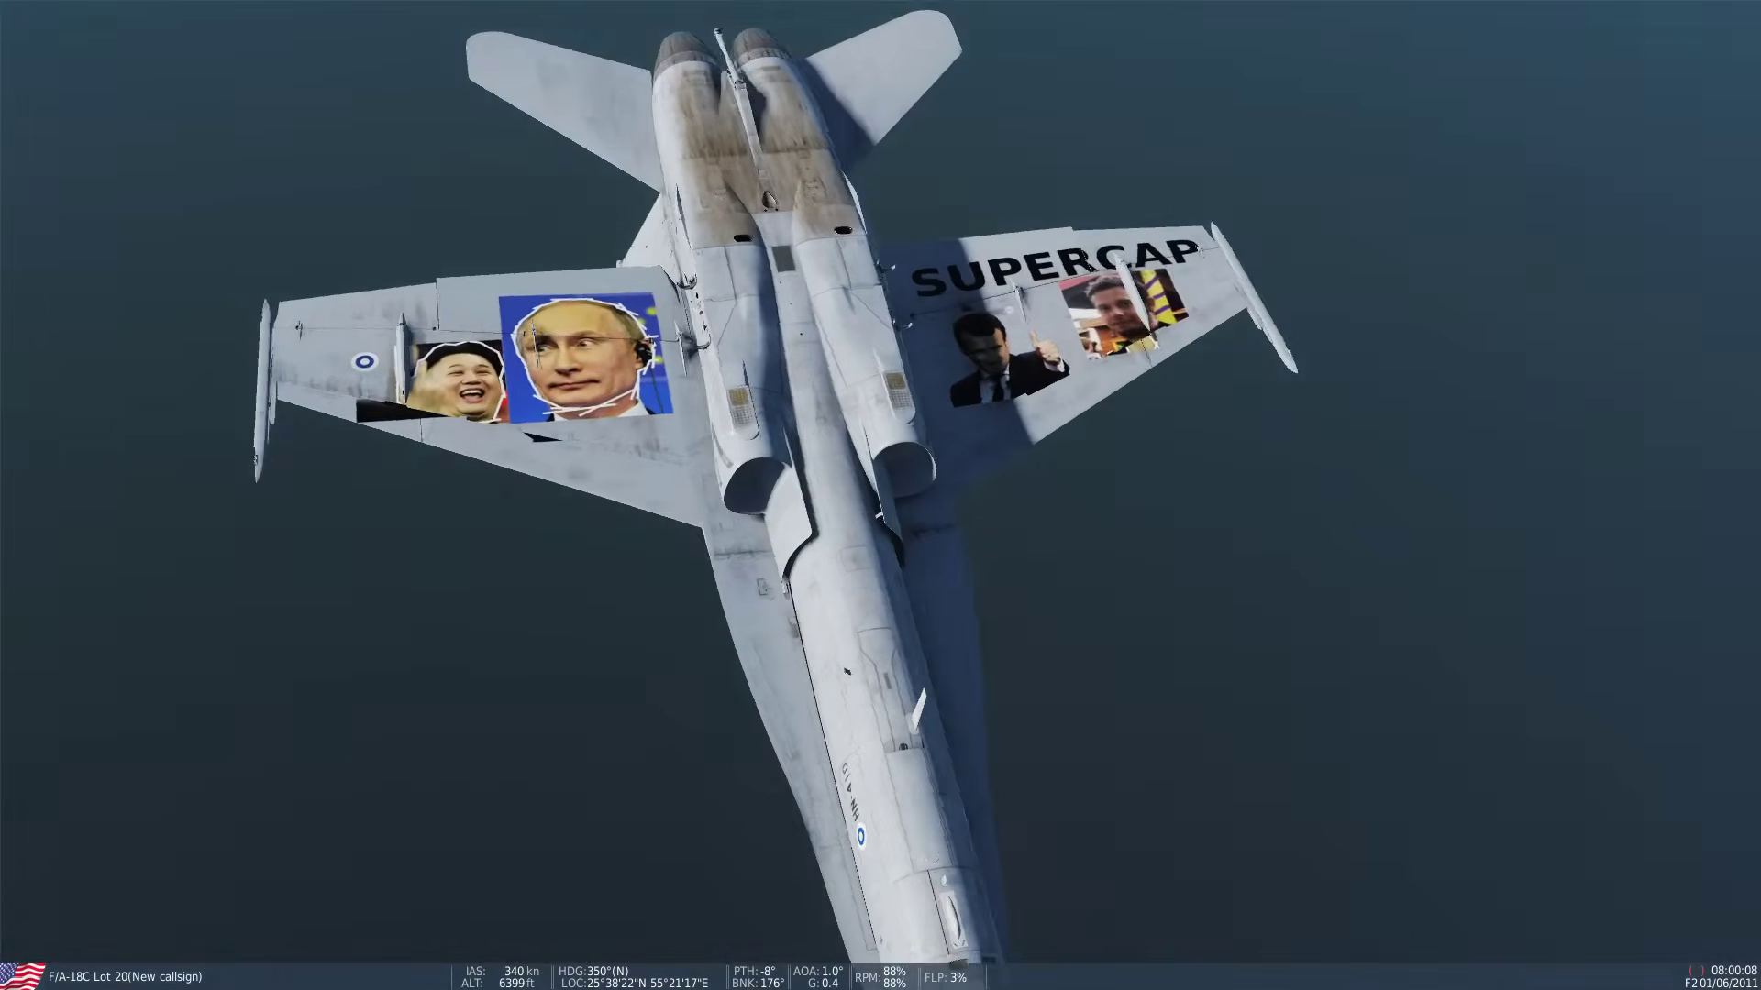